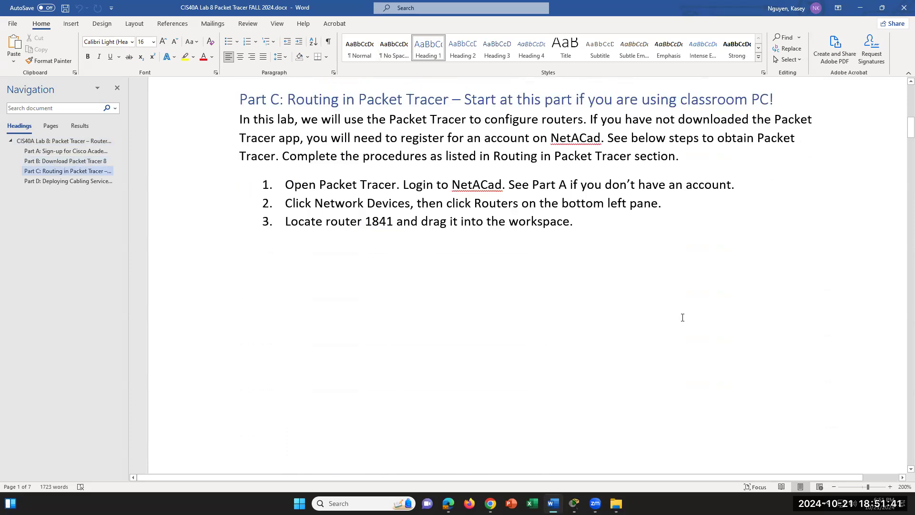
- Read Parts A and B of the lab document, highlighting 'Download Packet Tracer'
scroll(682, 317, "up", 18)
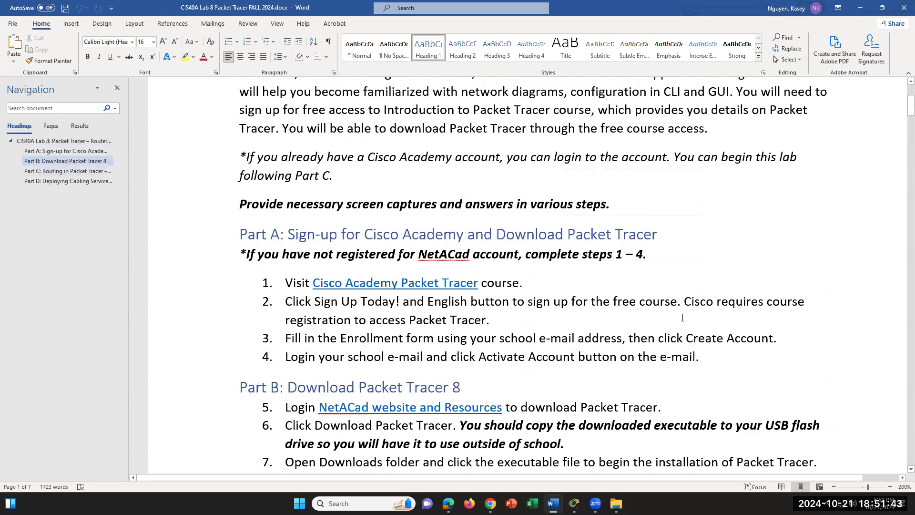
scroll(683, 318, "down", 2)
scroll(683, 318, "down", 4)
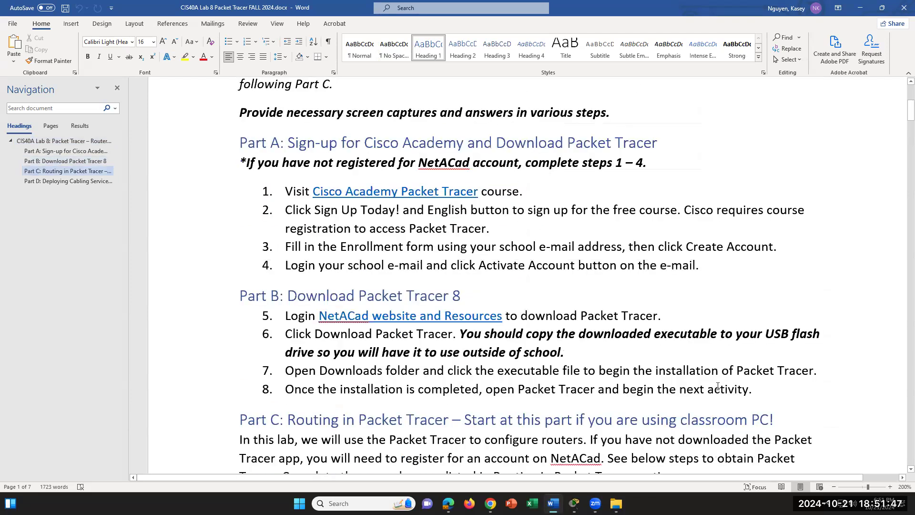
scroll(718, 382, "down", 4)
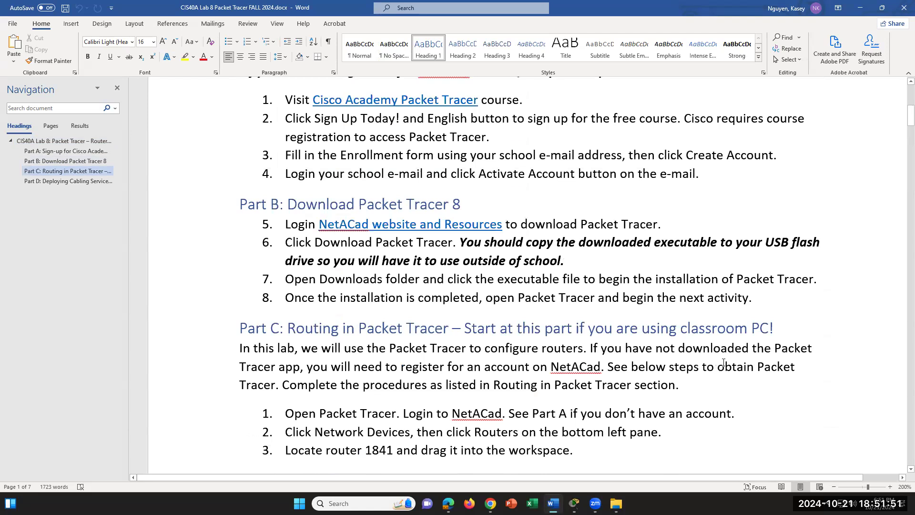
scroll(723, 362, "down", 4)
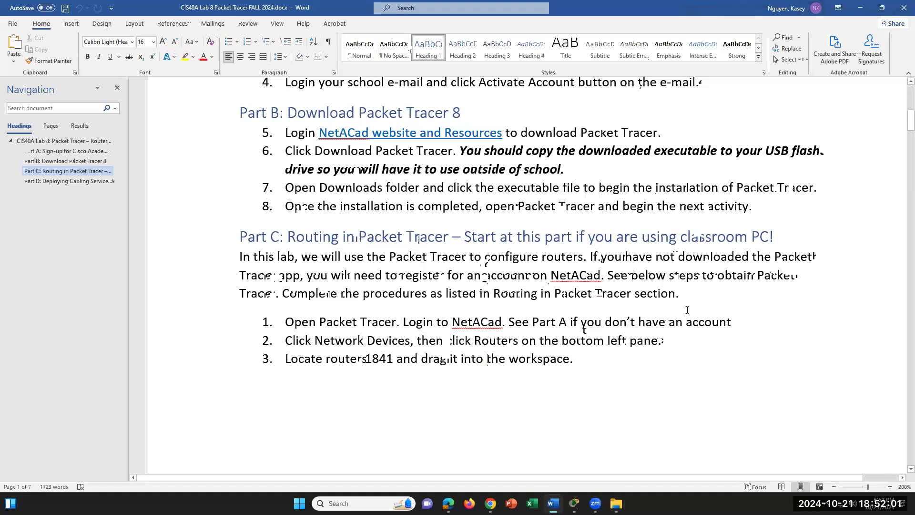
scroll(687, 310, "down", 2)
scroll(688, 309, "up", 3)
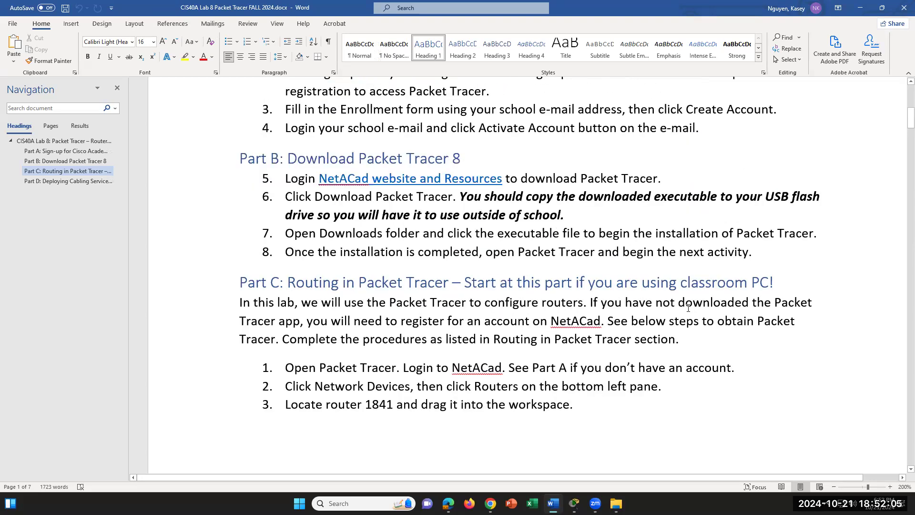
scroll(688, 308, "down", 2)
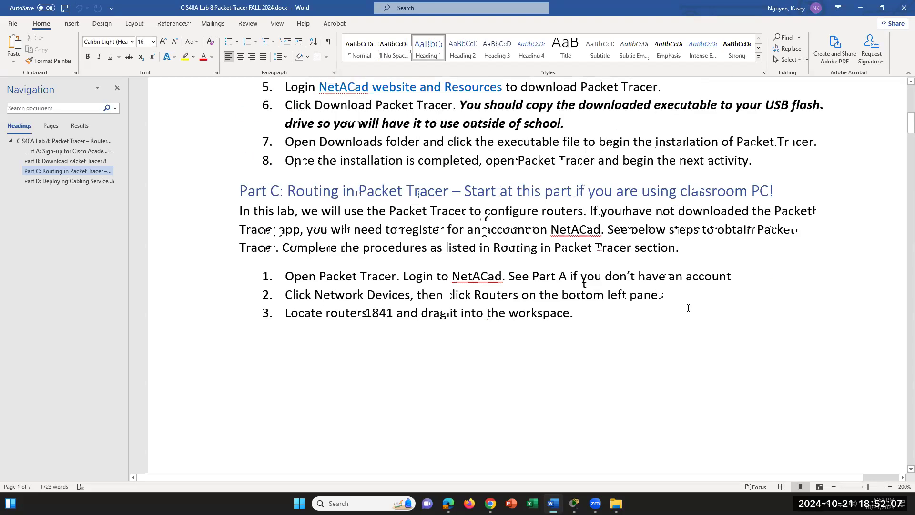
scroll(688, 308, "up", 4)
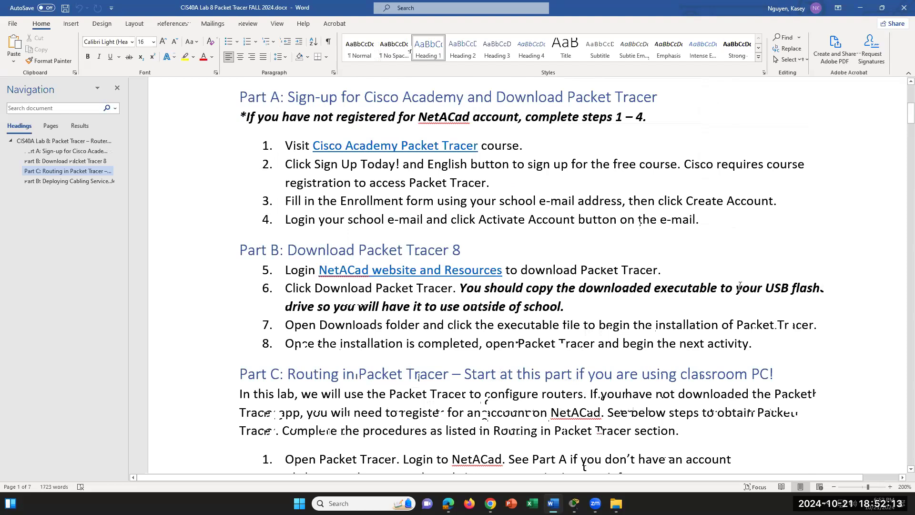
left_click_drag(287, 249, 452, 250)
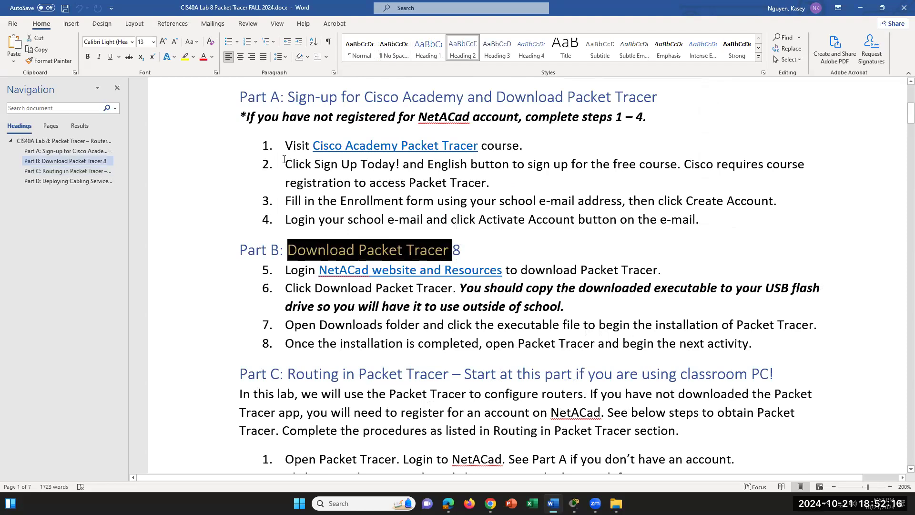
left_click(524, 145)
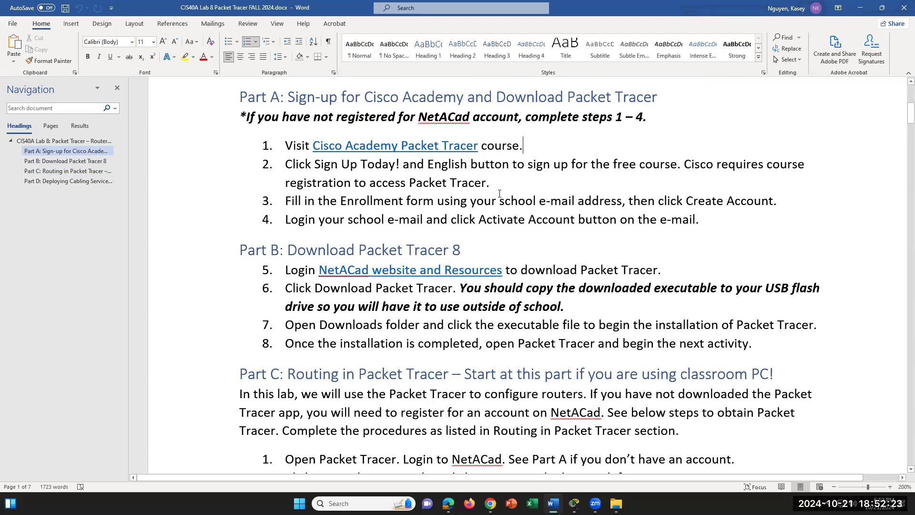
- Read Part C: Routing in Packet Tracer, then bring up Windows search
mouse_move(574, 503)
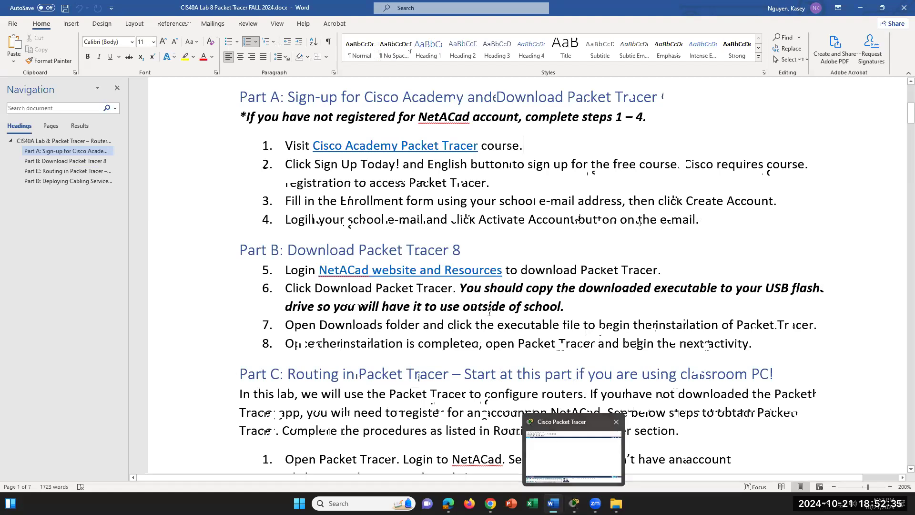
scroll(267, 334, "down", 2)
left_click(241, 282)
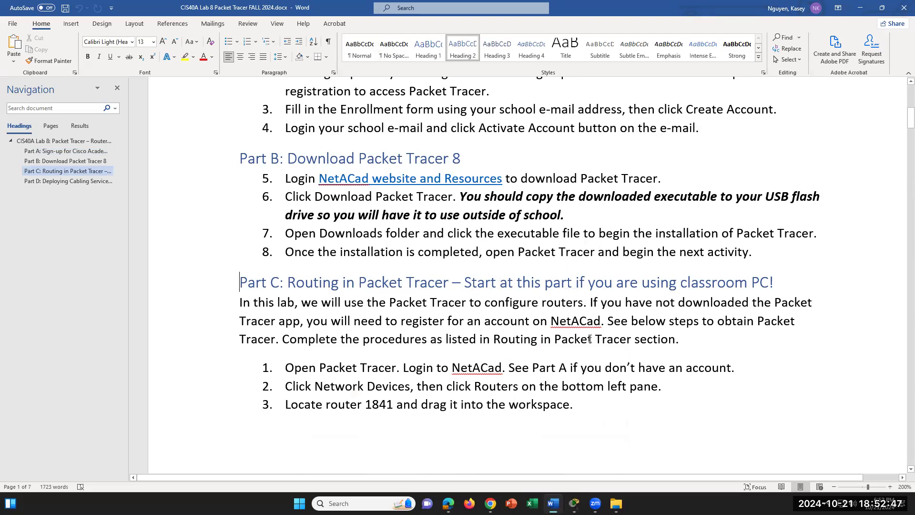
left_click(606, 338)
scroll(606, 335, "down", 1)
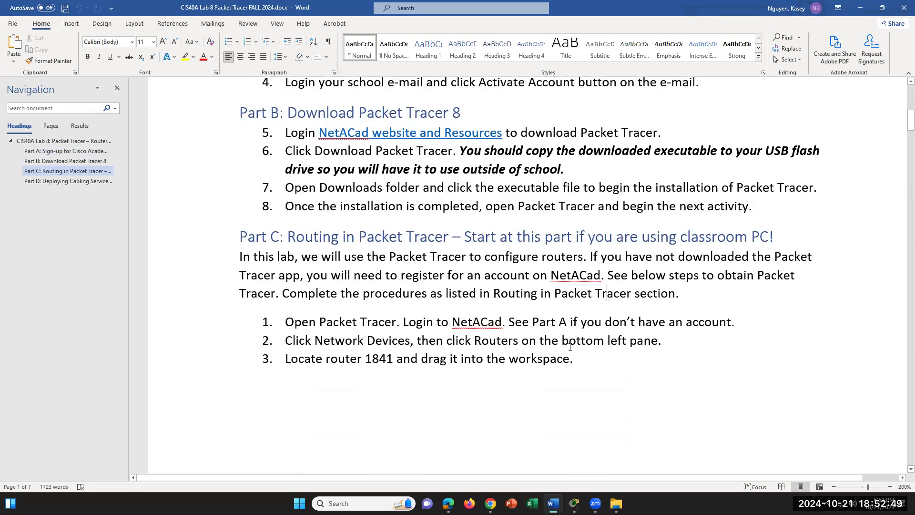
scroll(570, 347, "down", 1)
scroll(570, 347, "down", 2)
scroll(570, 347, "up", 1)
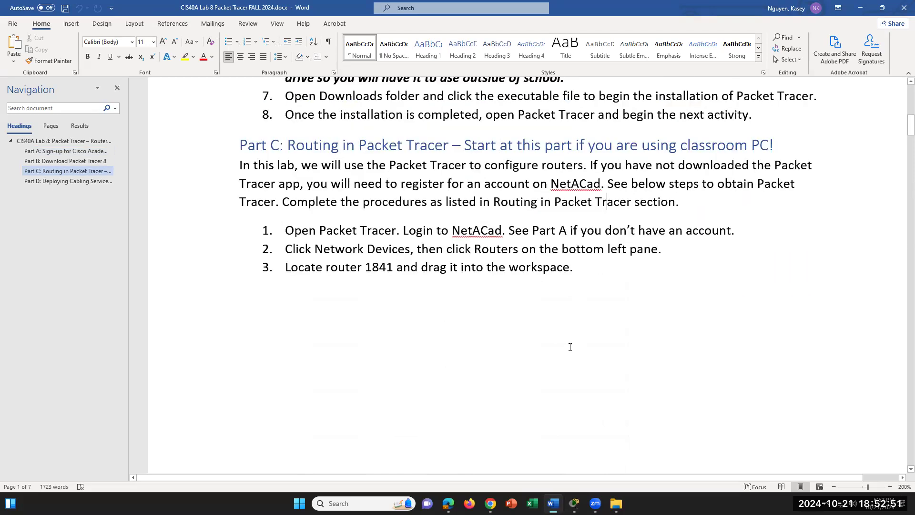
left_click_drag(472, 233, 530, 233)
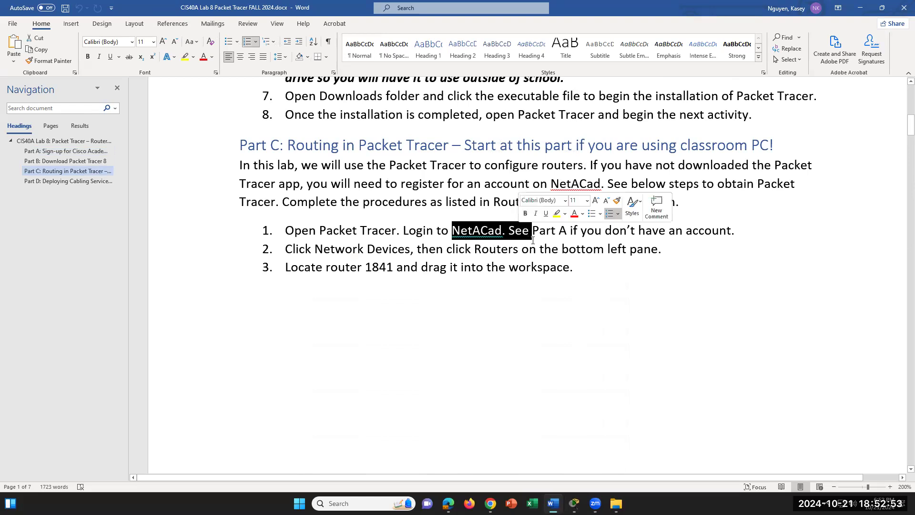
left_click(374, 500)
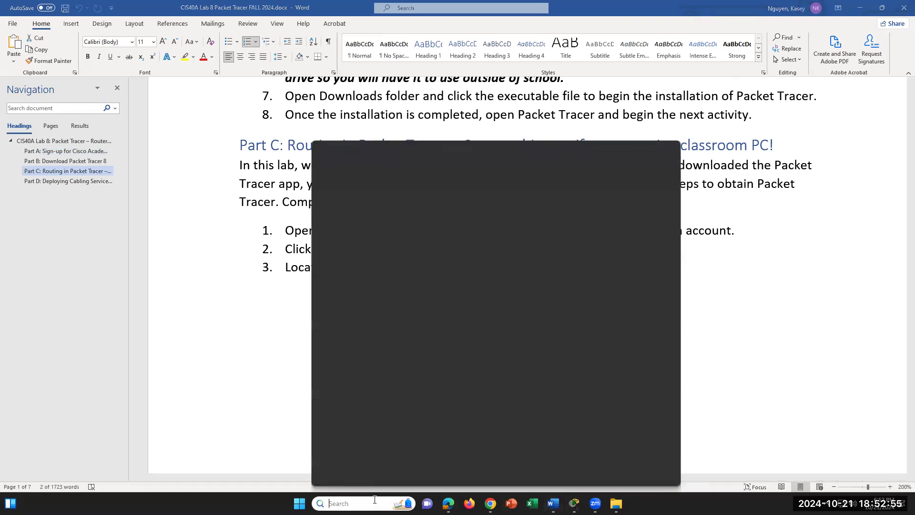
- Launch Cisco Packet Tracer via a 'packet' search and accept multi-user mode
type("pa")
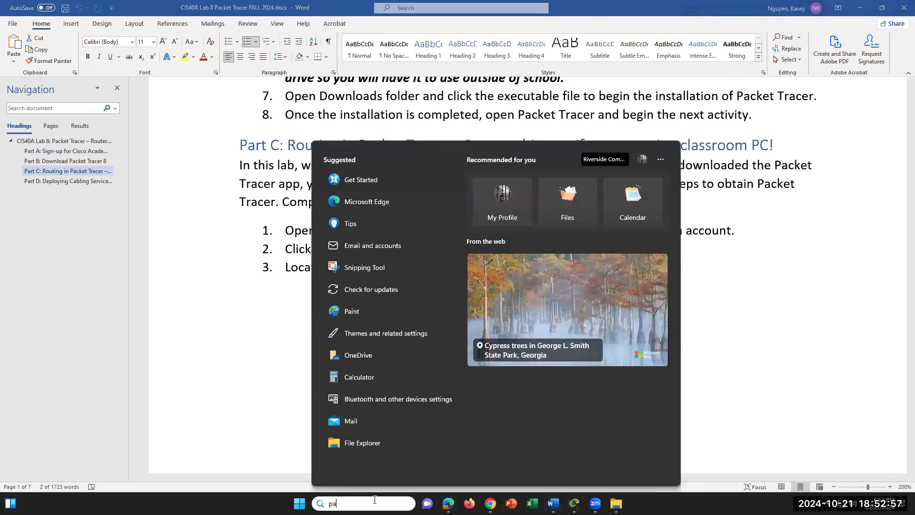
type("cket")
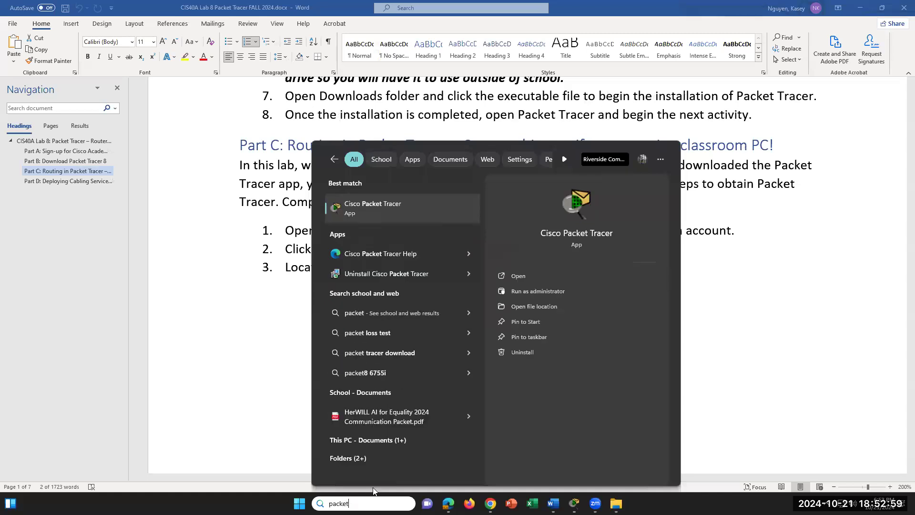
left_click(390, 212)
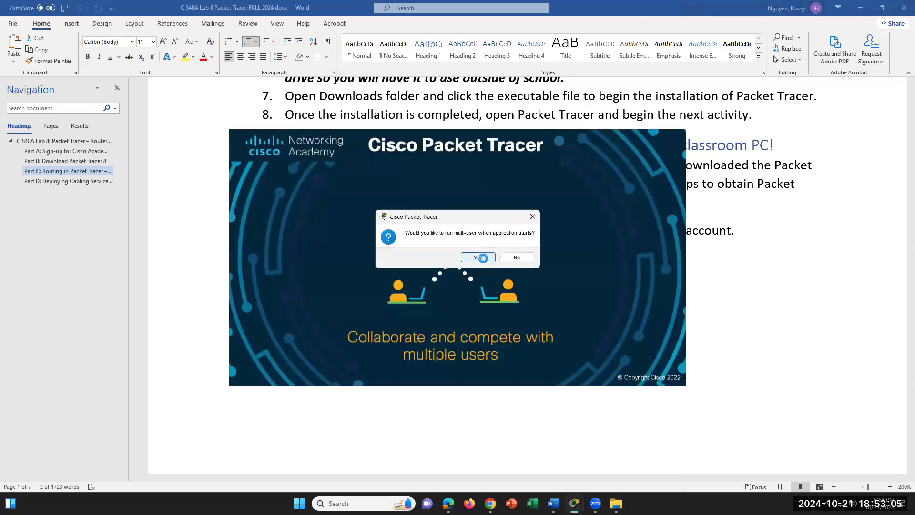
left_click(478, 258)
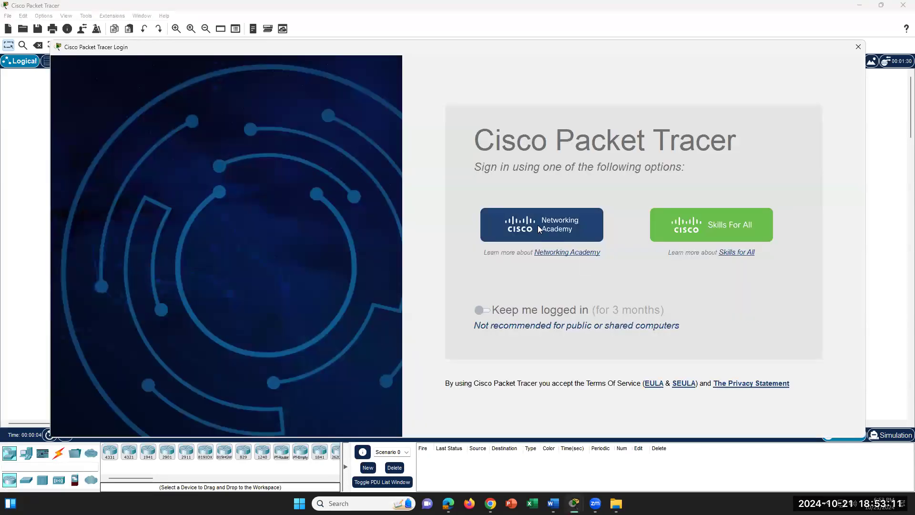
- Sign in to Networking Academy with the account e-mail and password
left_click(538, 229)
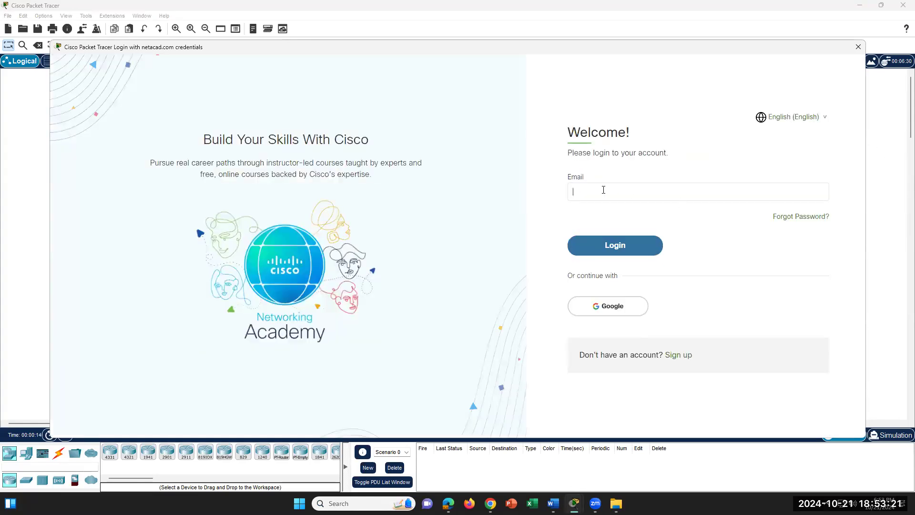
left_click(610, 249)
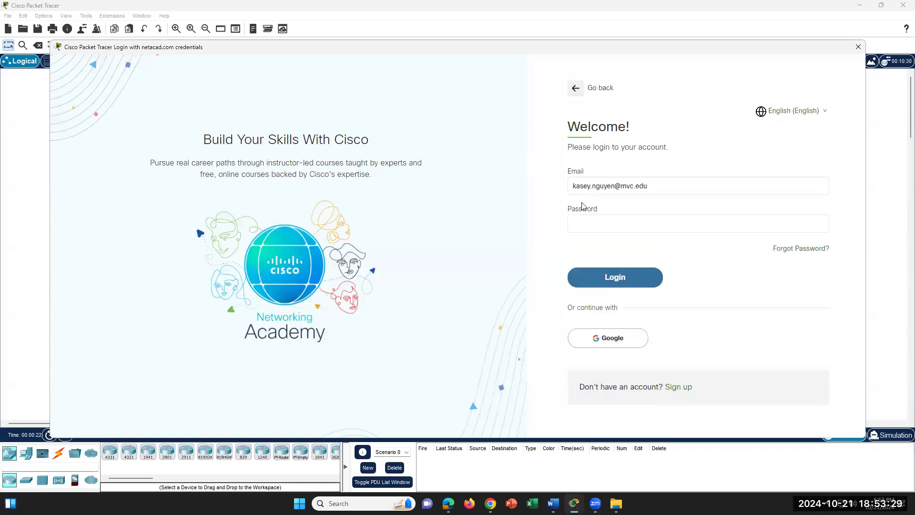
type("•••")
key("Return")
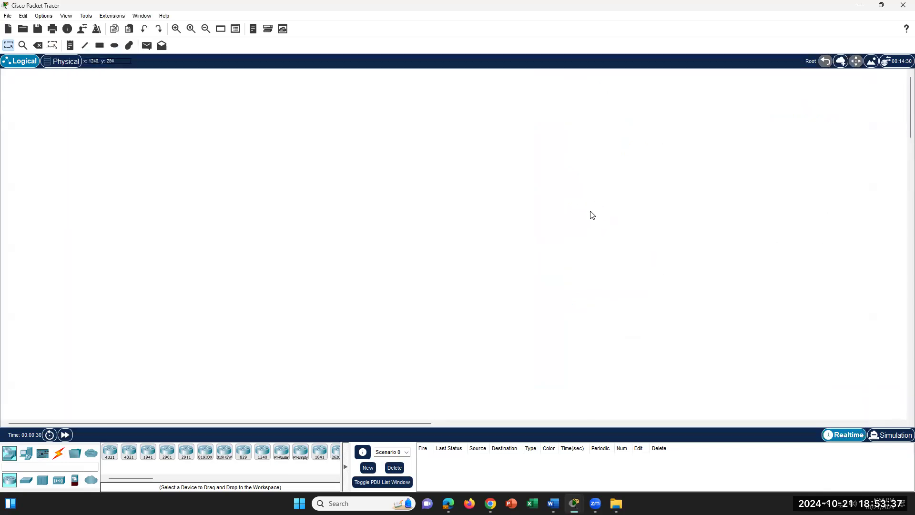
left_click(553, 503)
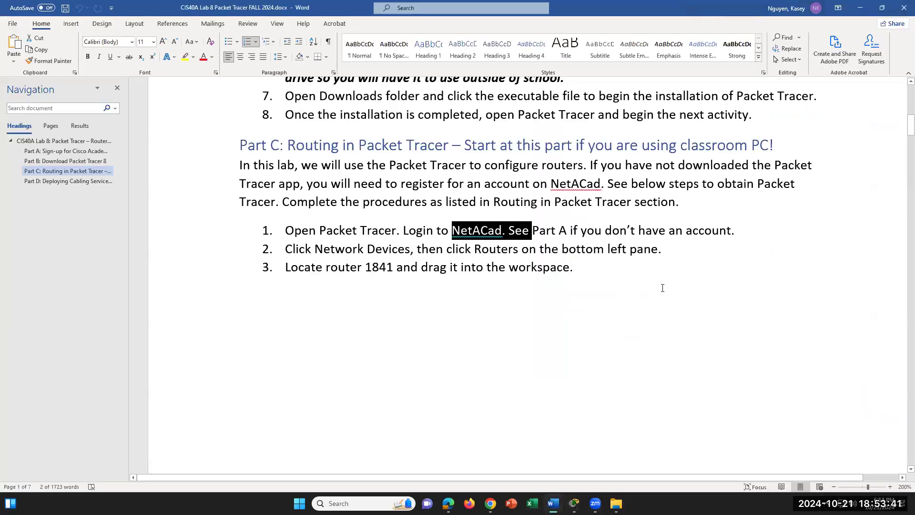
scroll(655, 309, "down", 5)
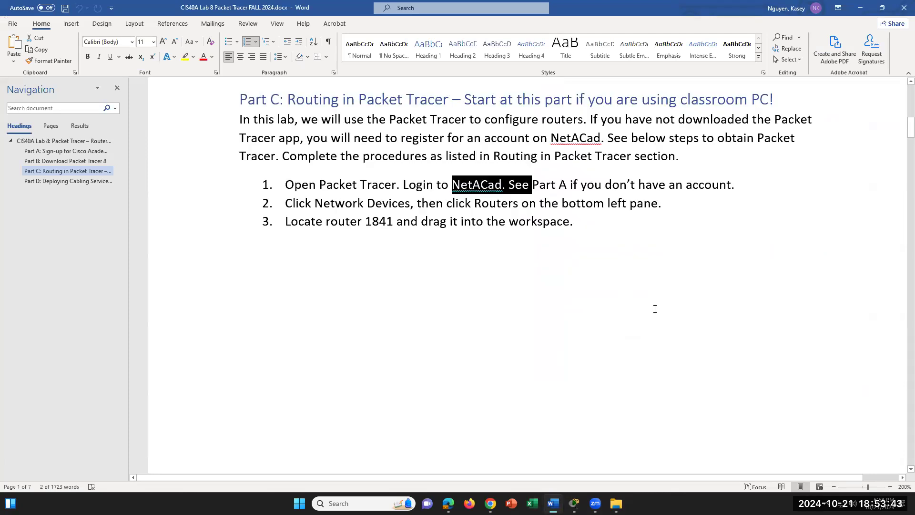
scroll(656, 307, "down", 2)
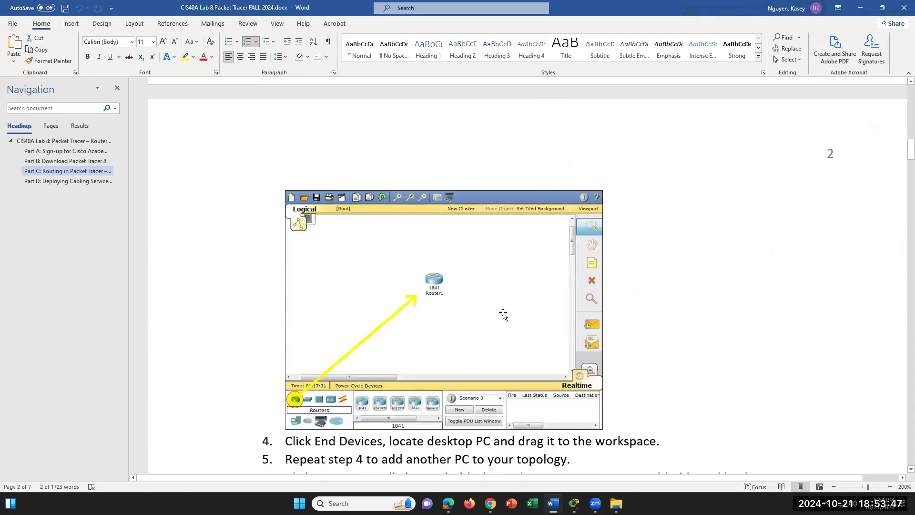
scroll(504, 312, "up", 6)
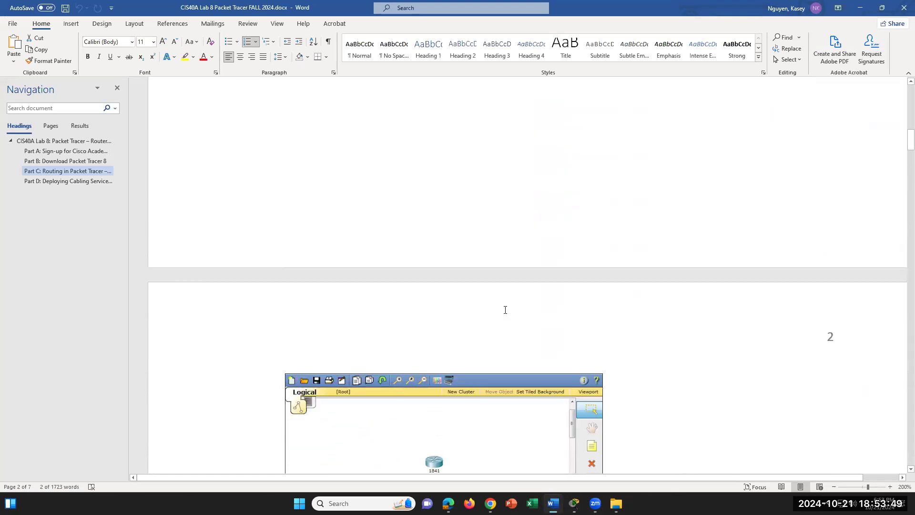
scroll(505, 310, "up", 2)
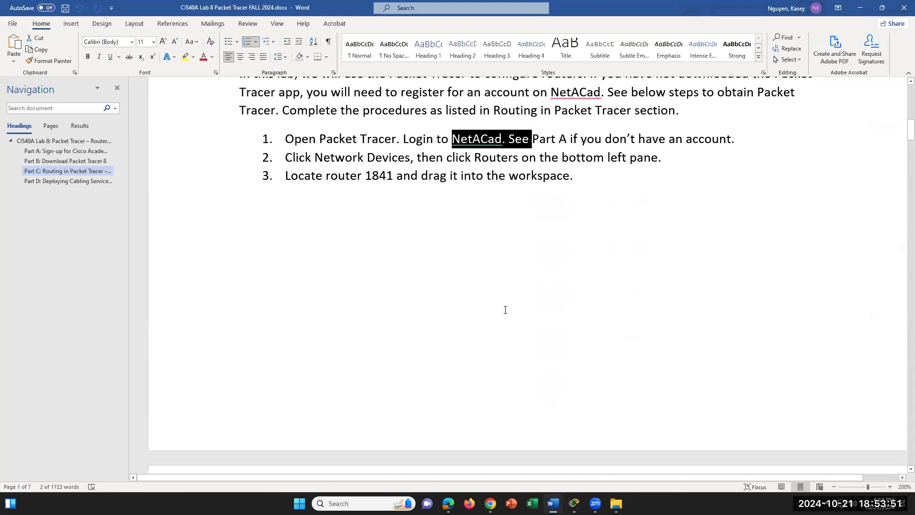
left_click(574, 503)
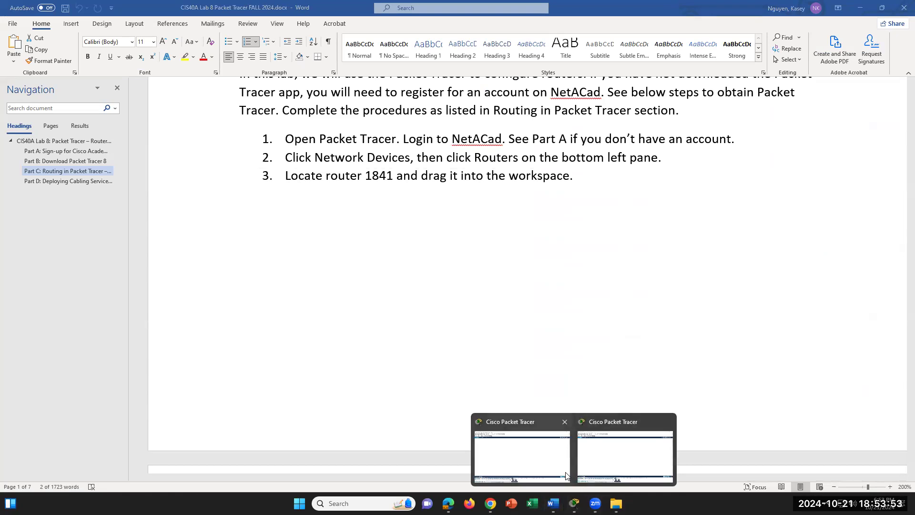
left_click(644, 449)
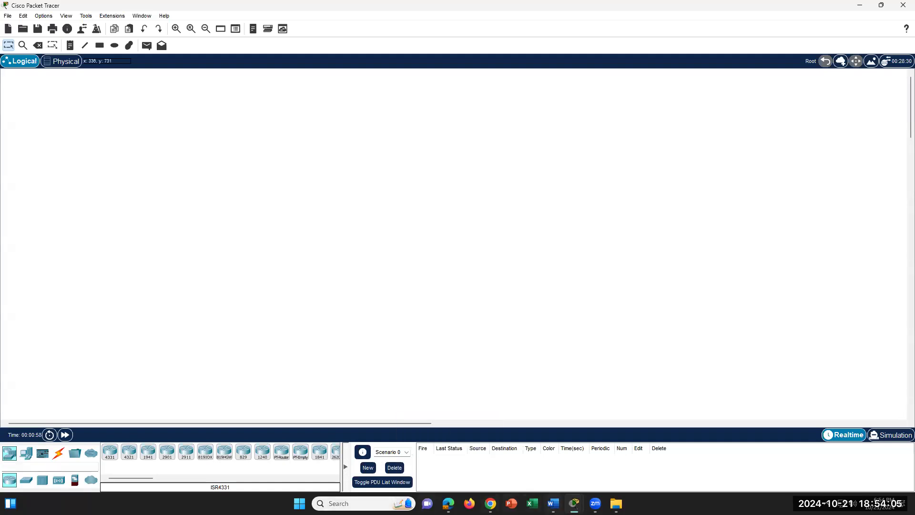
- Place an 1841 router, Router0, on the Packet Tracer workspace
left_click(553, 503)
left_click(553, 503)
left_click_drag(320, 454, 323, 323)
left_click_drag(325, 277, 327, 256)
left_click(553, 503)
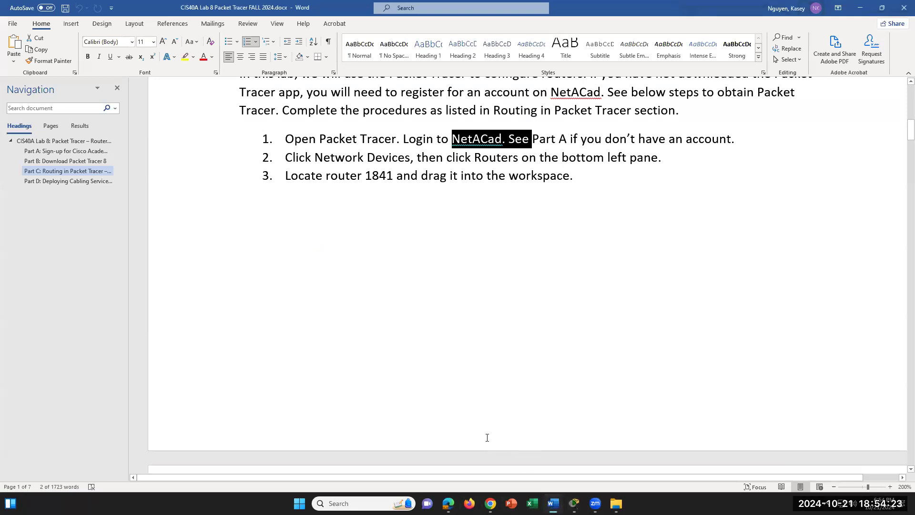
- Read lab steps 4–7 on adding two PCs, then return to Packet Tracer
left_click(582, 178)
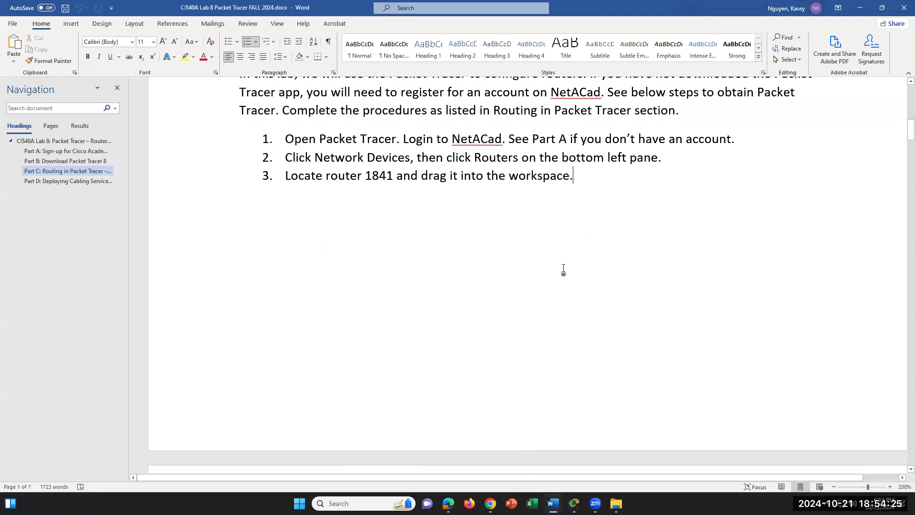
scroll(562, 271, "up", 1)
scroll(560, 271, "down", 1)
scroll(561, 271, "down", 6)
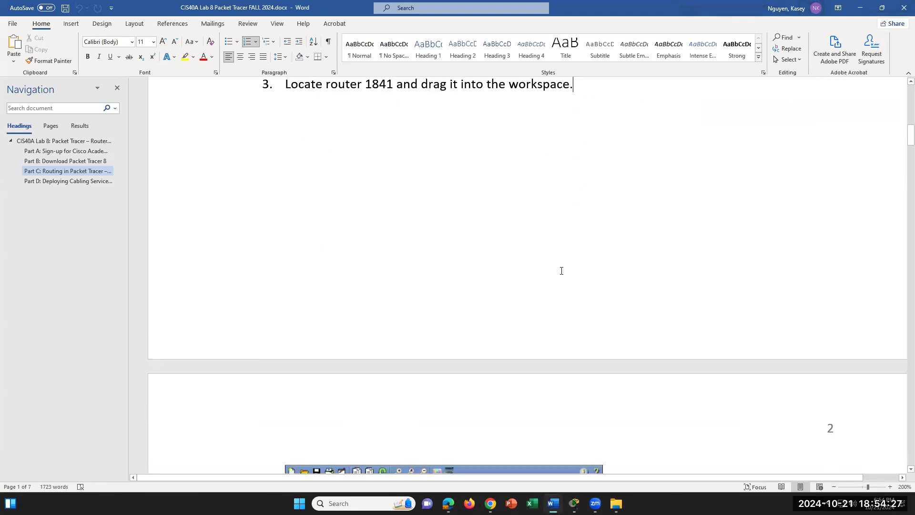
scroll(561, 272, "down", 2)
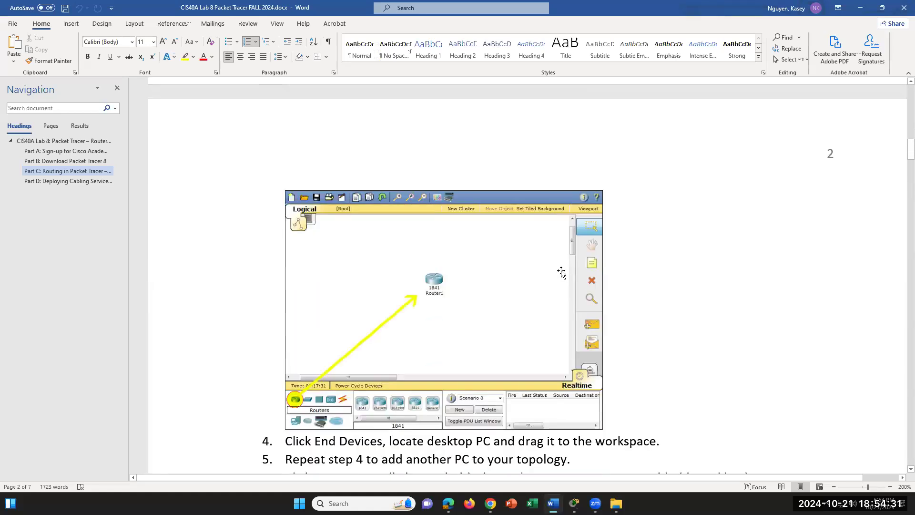
scroll(561, 272, "down", 2)
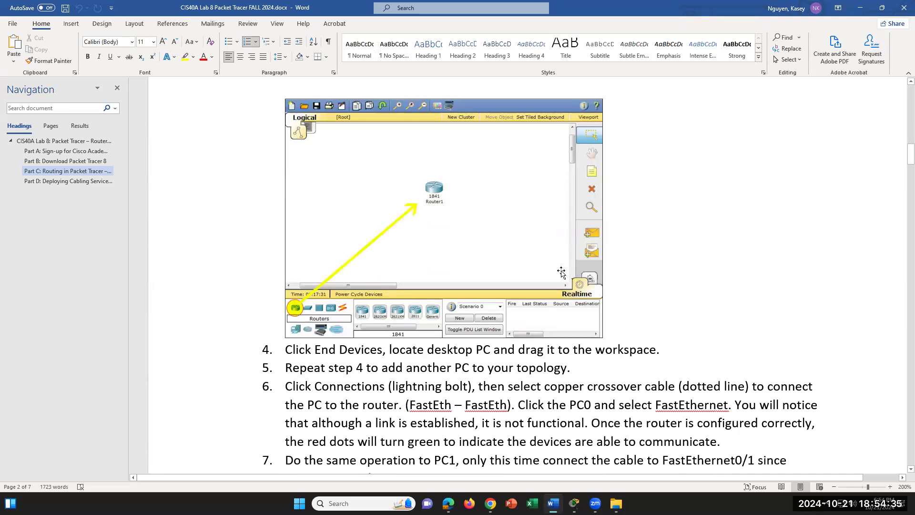
scroll(561, 272, "down", 1)
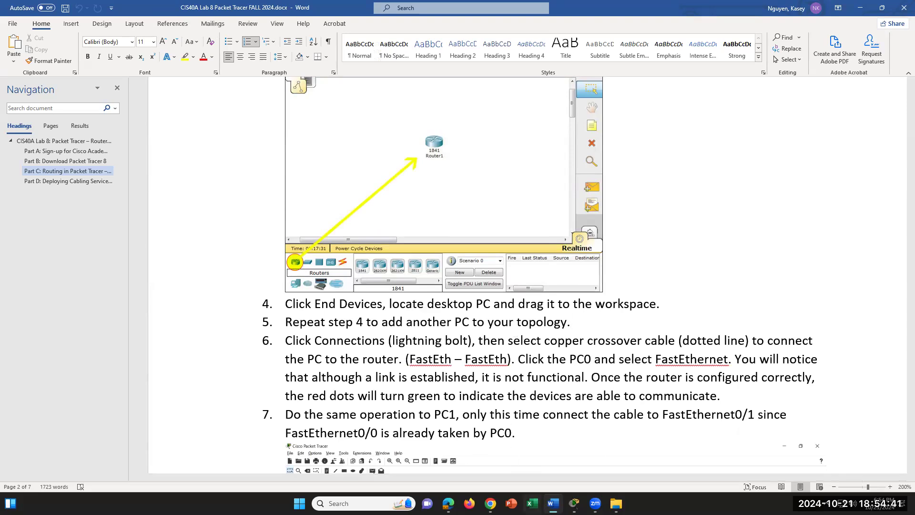
left_click(574, 503)
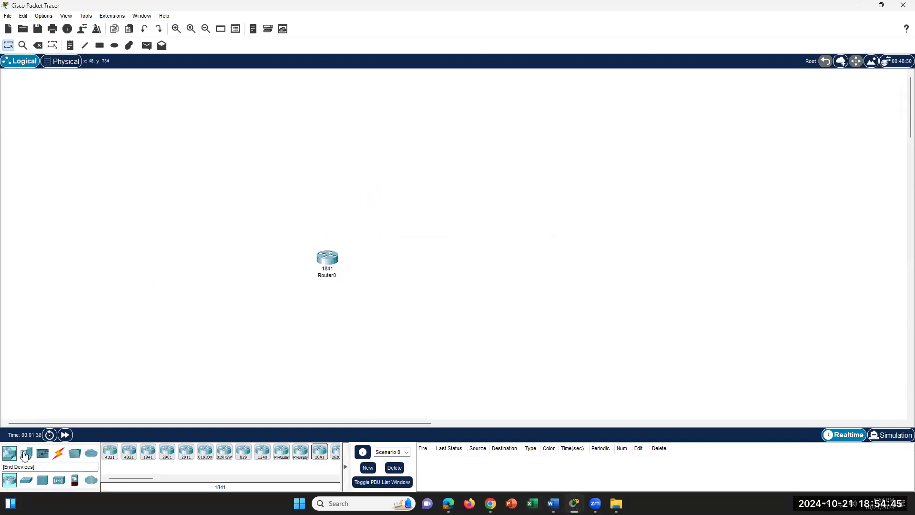
- Add a PC-PT desktop, PC0, and position it below-left of Router0
left_click(26, 453)
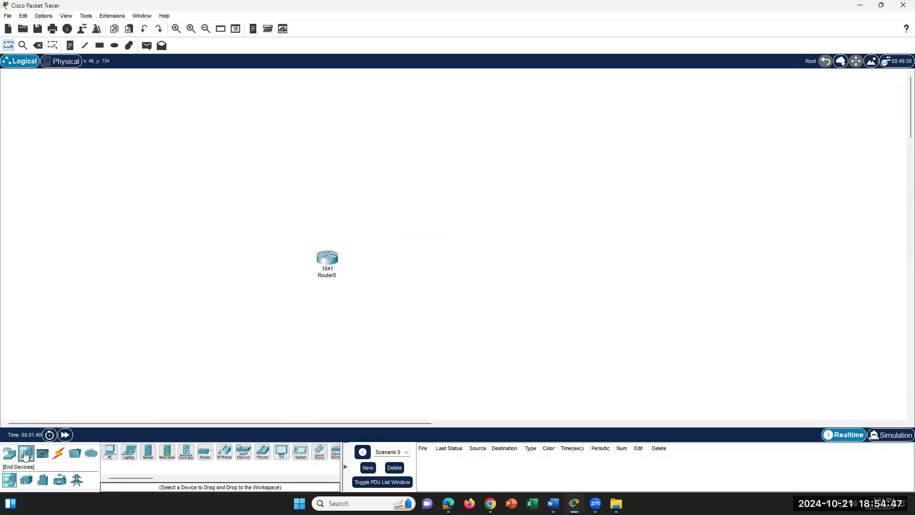
left_click_drag(109, 453, 220, 310)
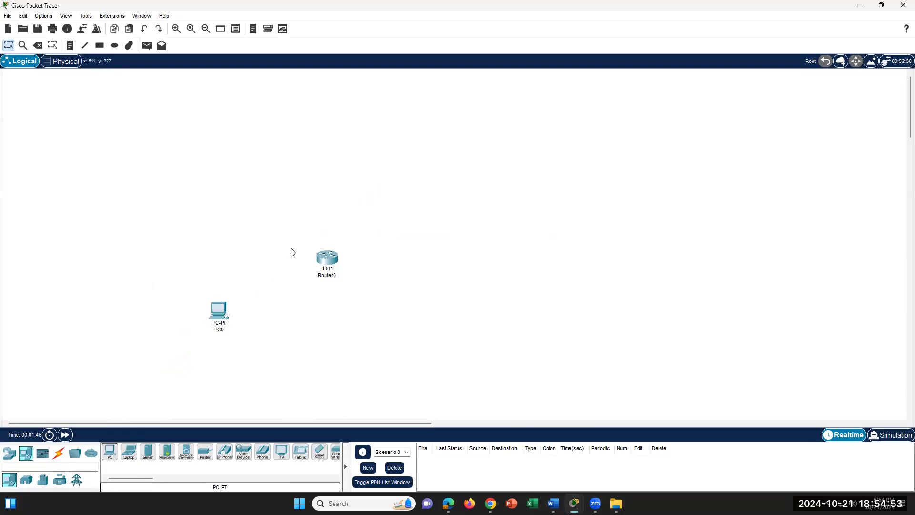
left_click_drag(333, 260, 336, 197)
left_click_drag(219, 318, 256, 274)
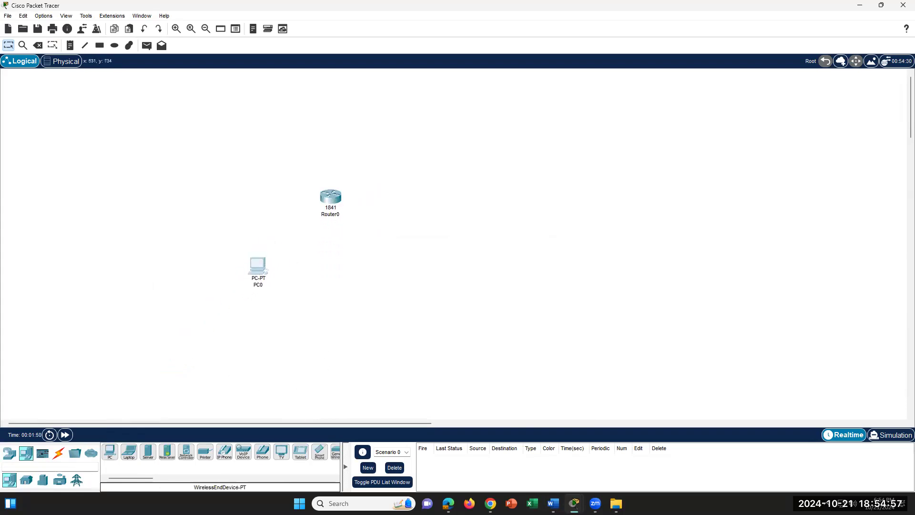
left_click(553, 504)
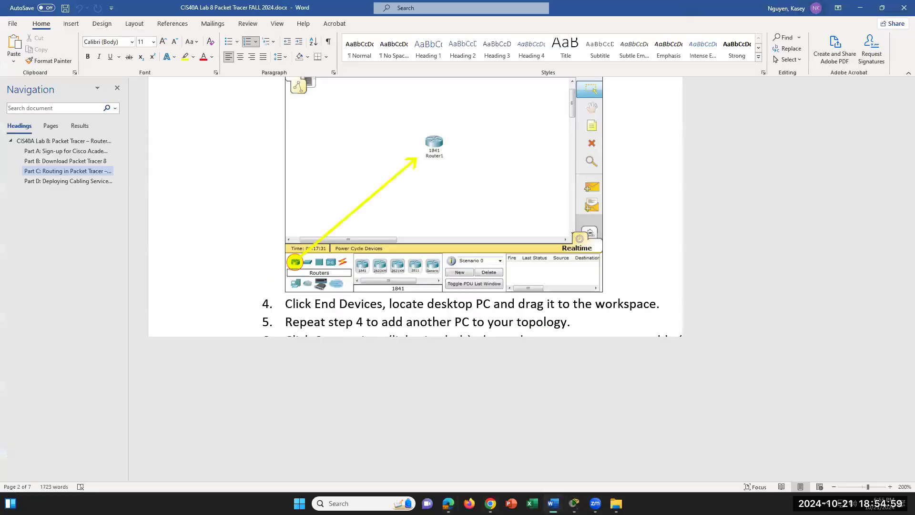
- Scroll the lab to step 7's screenshot of the router cabled to two PCs
left_click(380, 305)
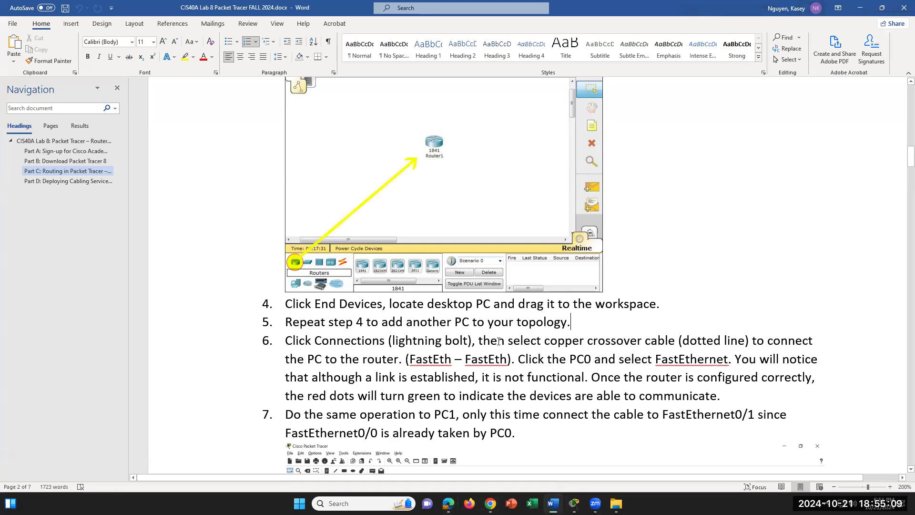
scroll(496, 359, "down", 4)
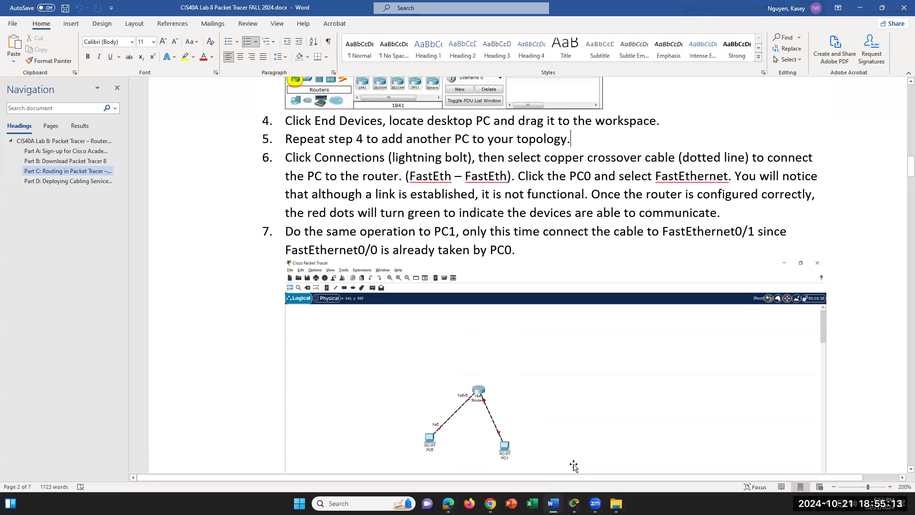
- Add a second PC, PC1, to the right of PC0 below Router0
left_click(574, 504)
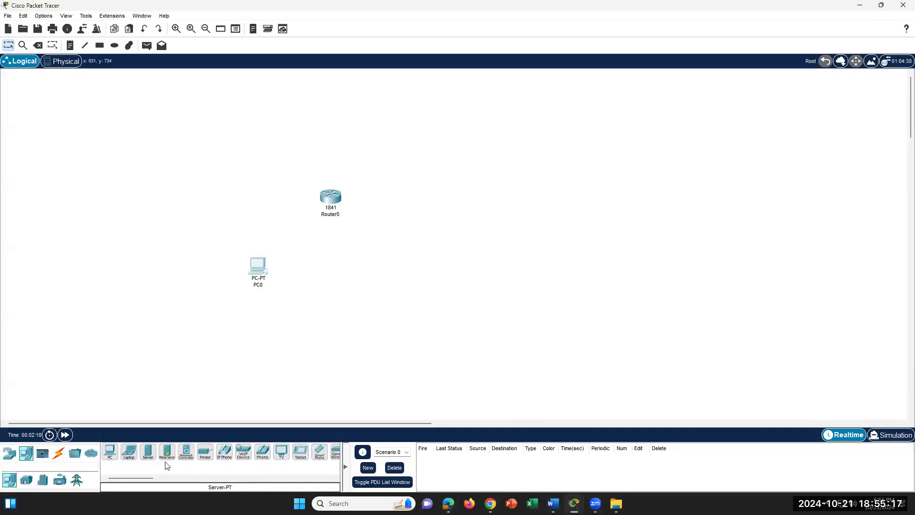
left_click_drag(111, 456, 280, 401)
left_click(386, 273)
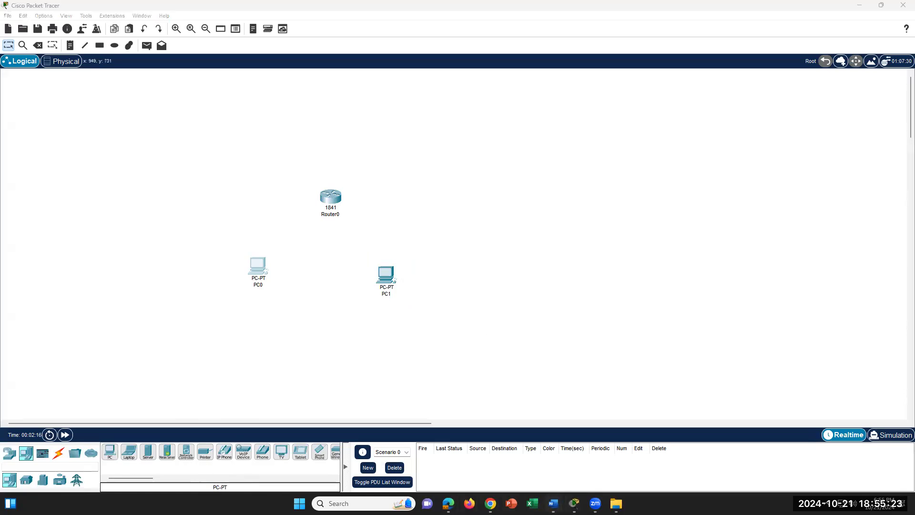
left_click(553, 503)
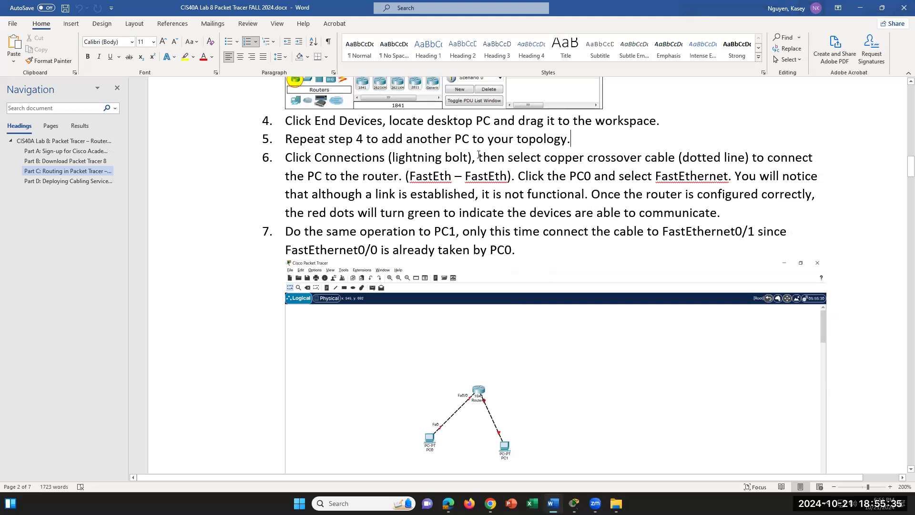
- Review step 6's copper crossover cabling instruction, then bring Packet Tracer forward
left_click_drag(316, 160, 478, 160)
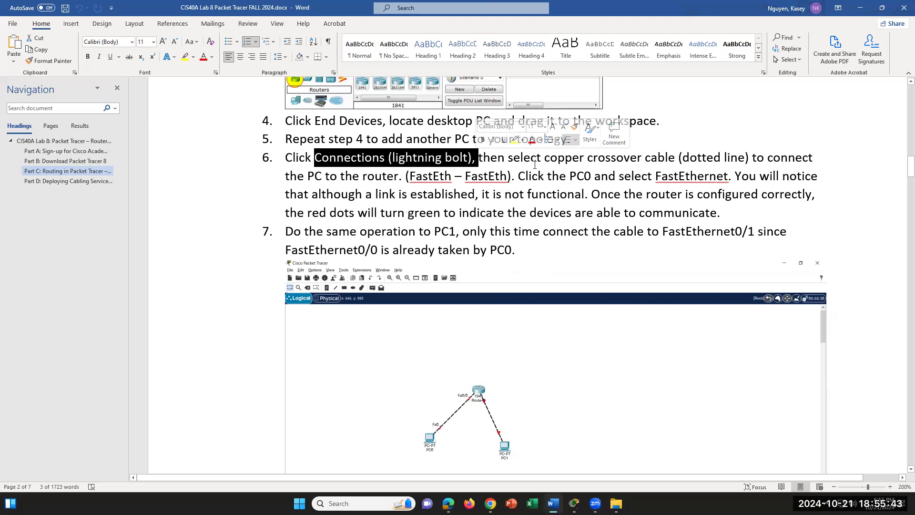
left_click(549, 158)
left_click_drag(566, 159, 720, 161)
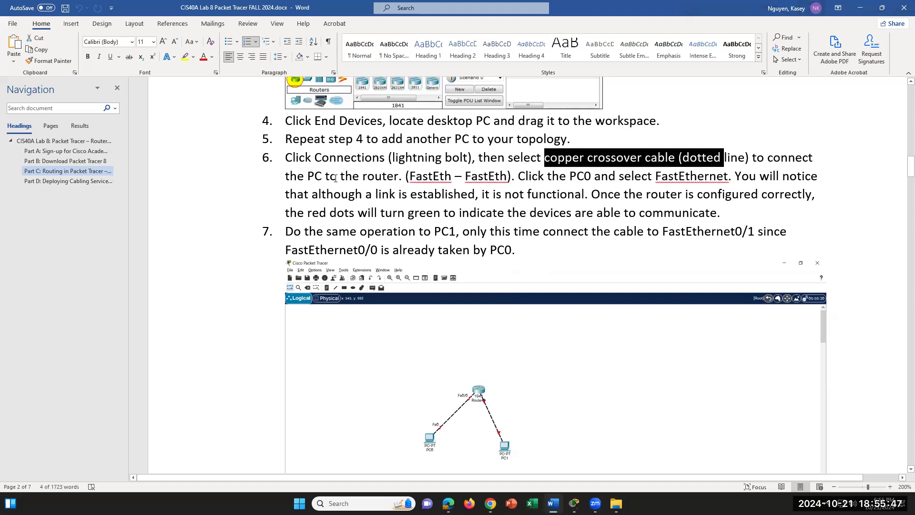
left_click(335, 177)
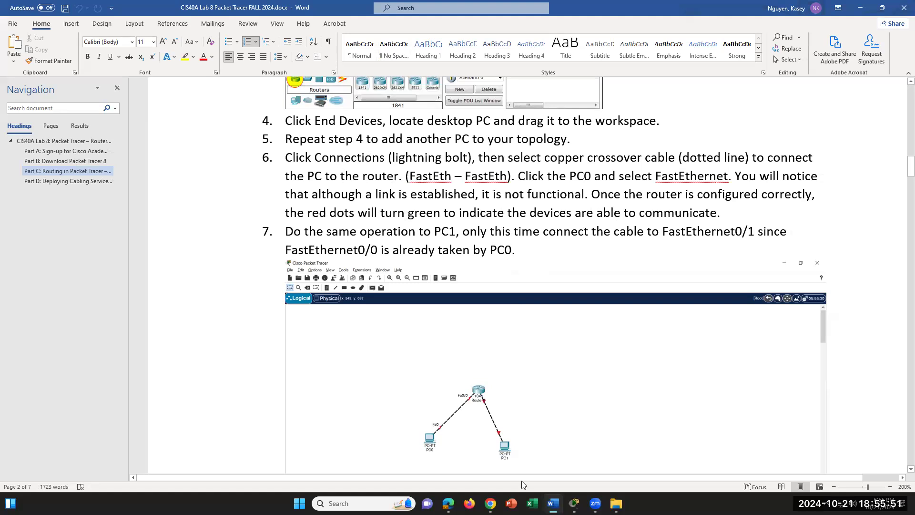
mouse_move(574, 503)
left_click(532, 456)
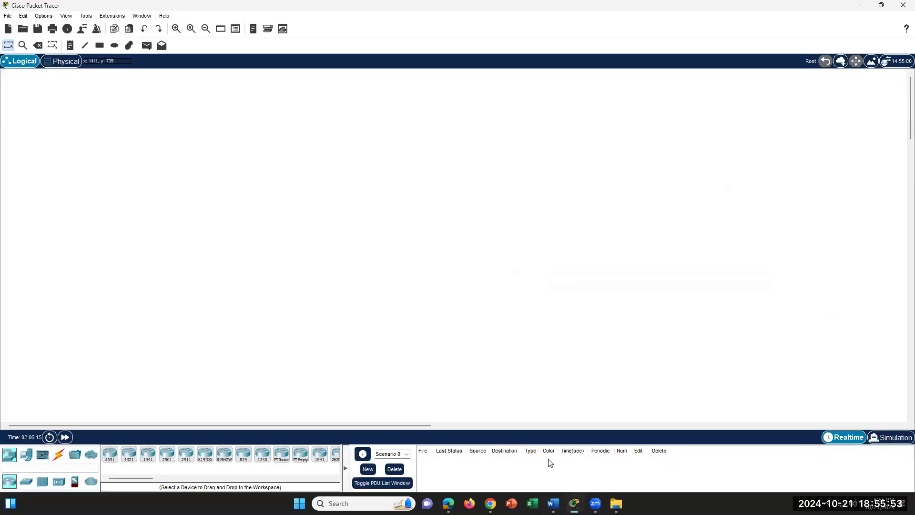
- Connect Router0's FastEthernet0/0 to PC0's FastEthernet0 with a copper cross-over cable
left_click(595, 474)
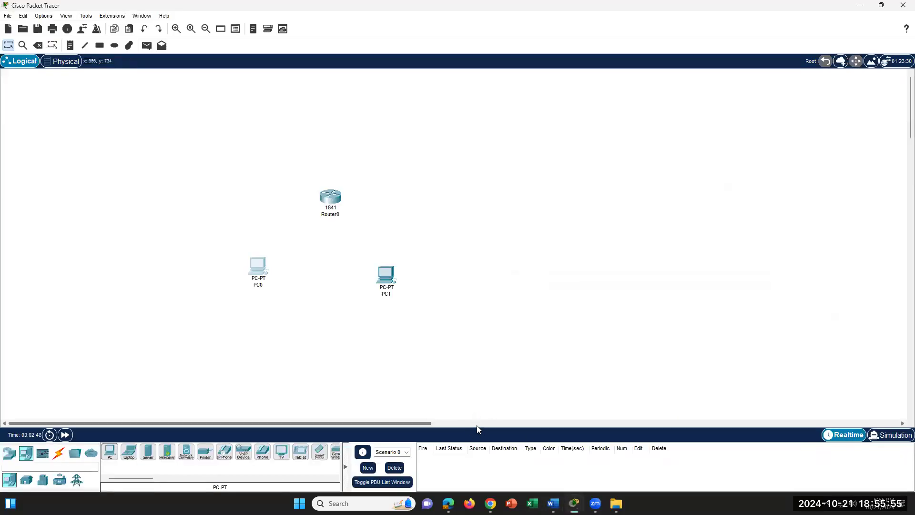
left_click(60, 457)
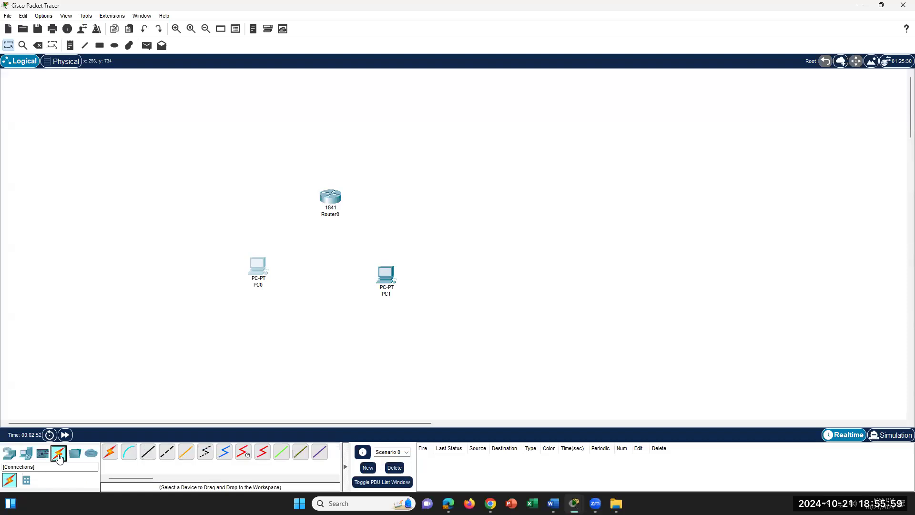
left_click(168, 456)
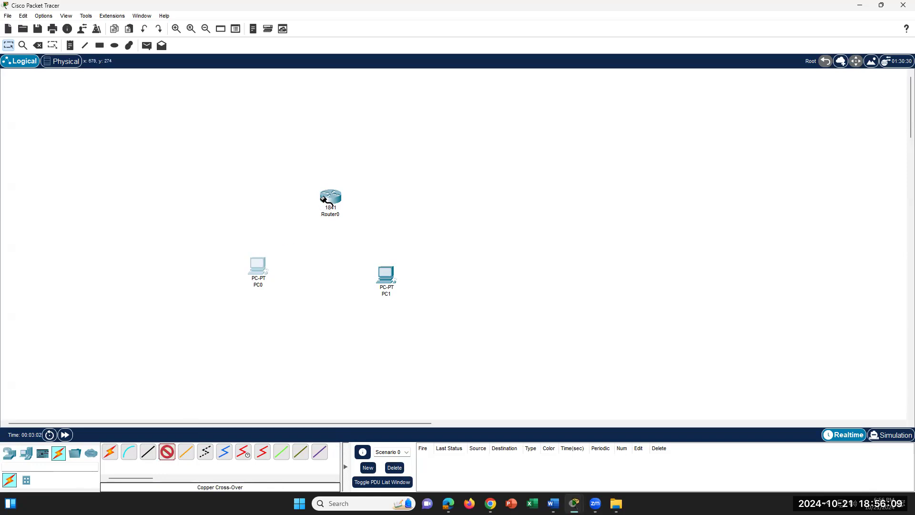
left_click(330, 199)
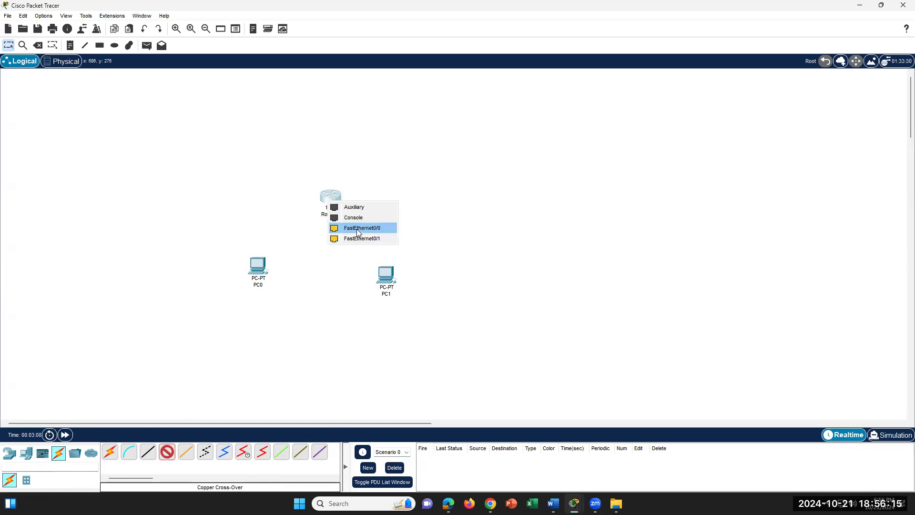
left_click(357, 229)
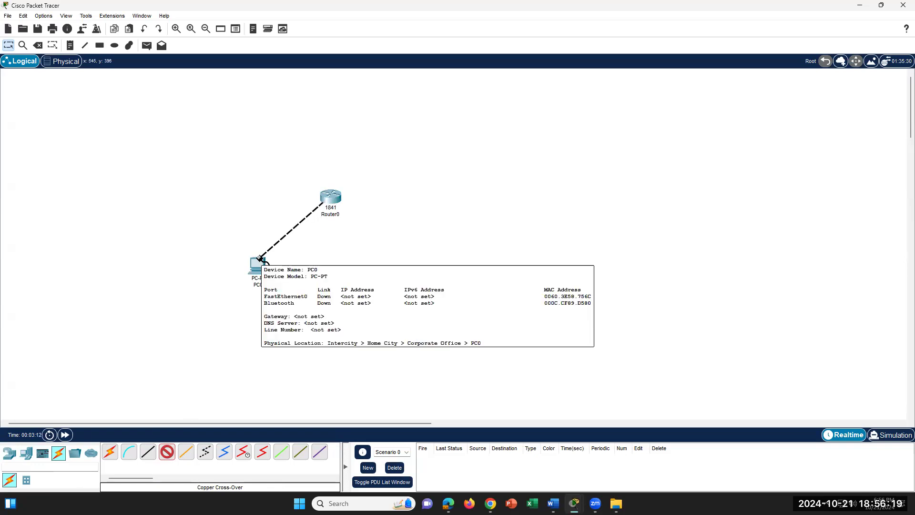
left_click(260, 260)
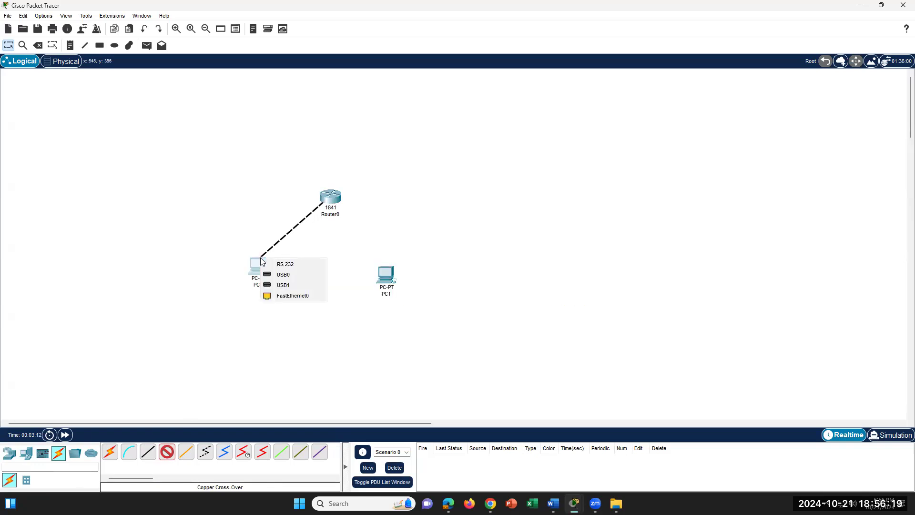
left_click(290, 295)
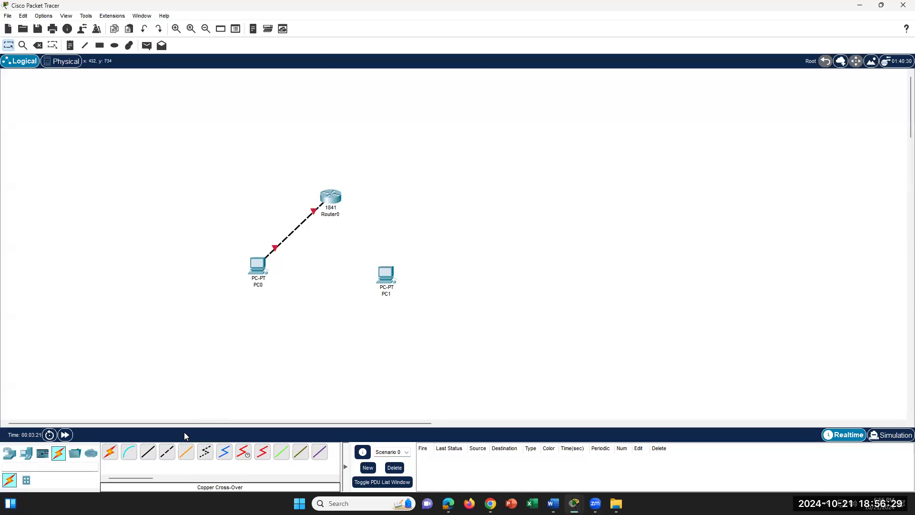
- Cable Router0's FastEthernet0/1 to PC1's FastEthernet0 with a cross-over cable, then return to Word
left_click(165, 454)
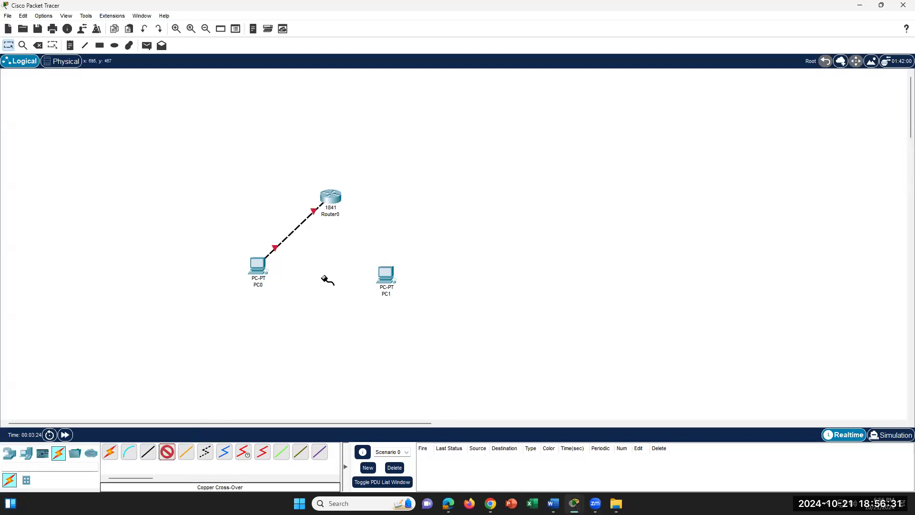
left_click(340, 199)
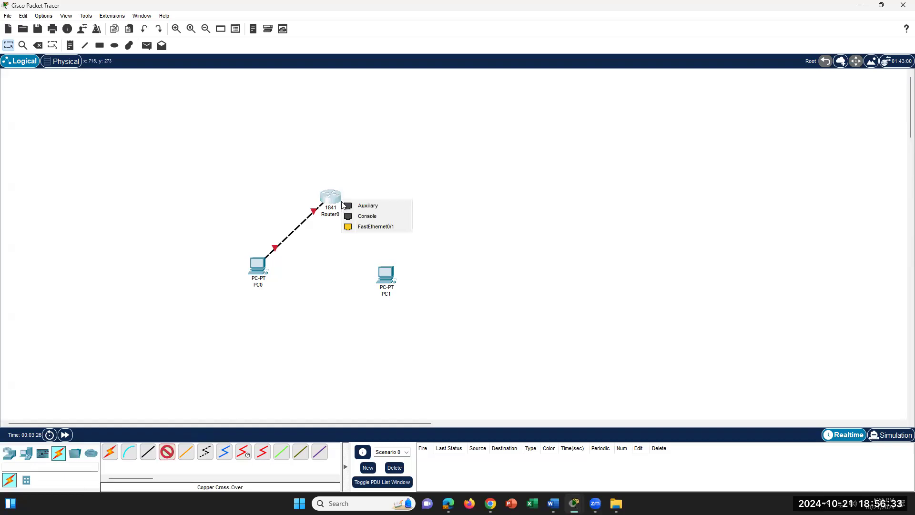
left_click(378, 226)
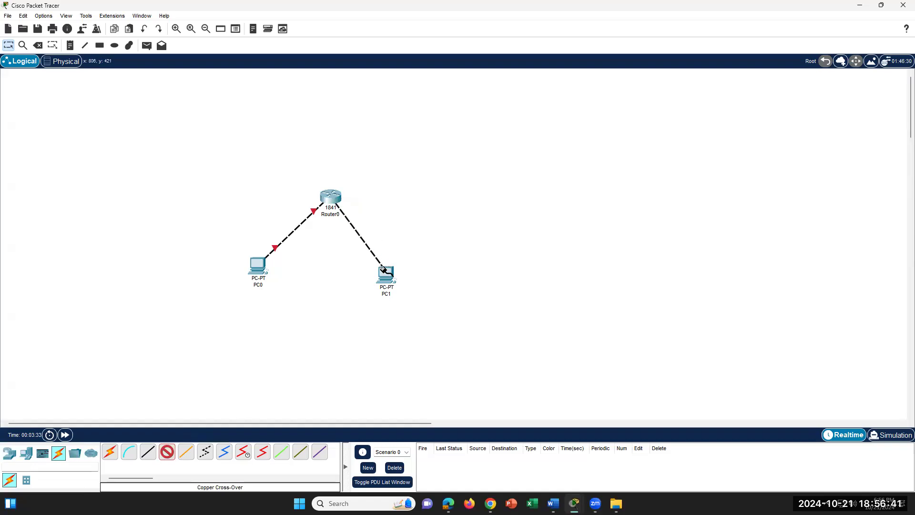
left_click(384, 271)
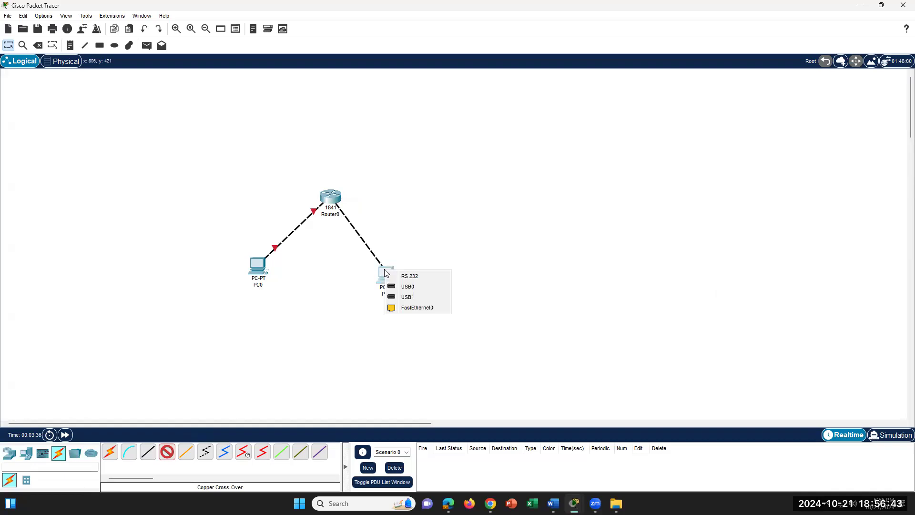
left_click(411, 307)
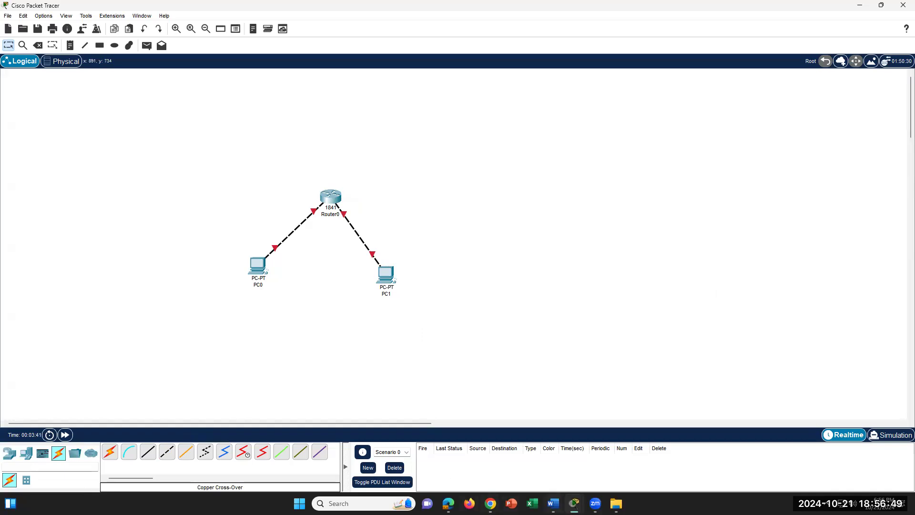
left_click(553, 504)
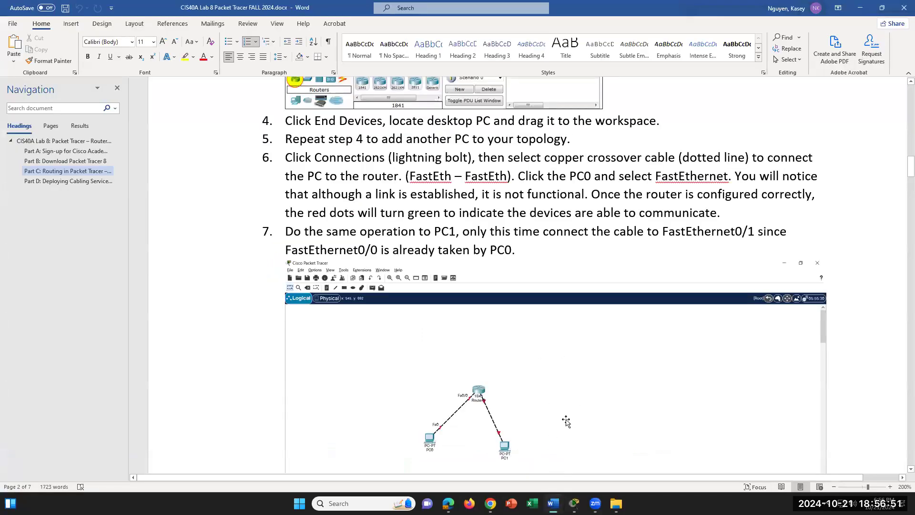
- Read lab steps 7–8 in Word, then return to the Packet Tracer topology window
scroll(567, 420, "down", 4)
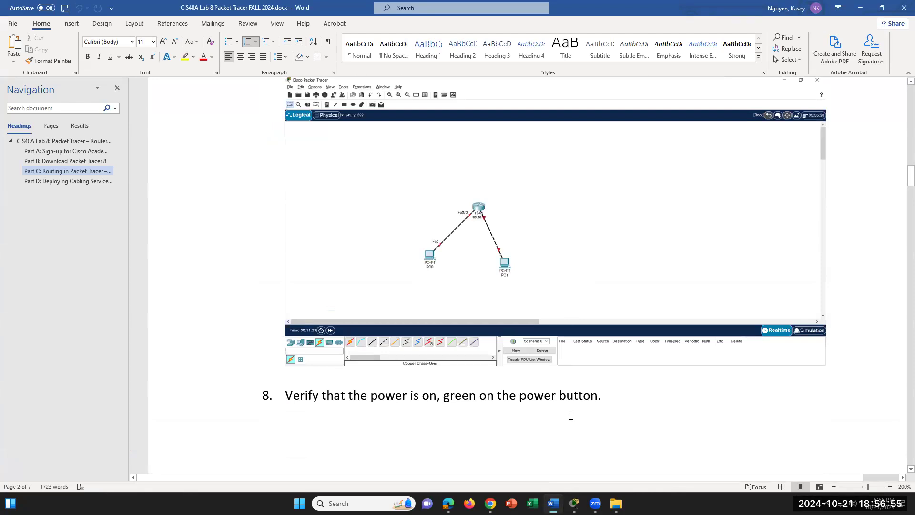
scroll(571, 416, "up", 3)
scroll(571, 416, "down", 3)
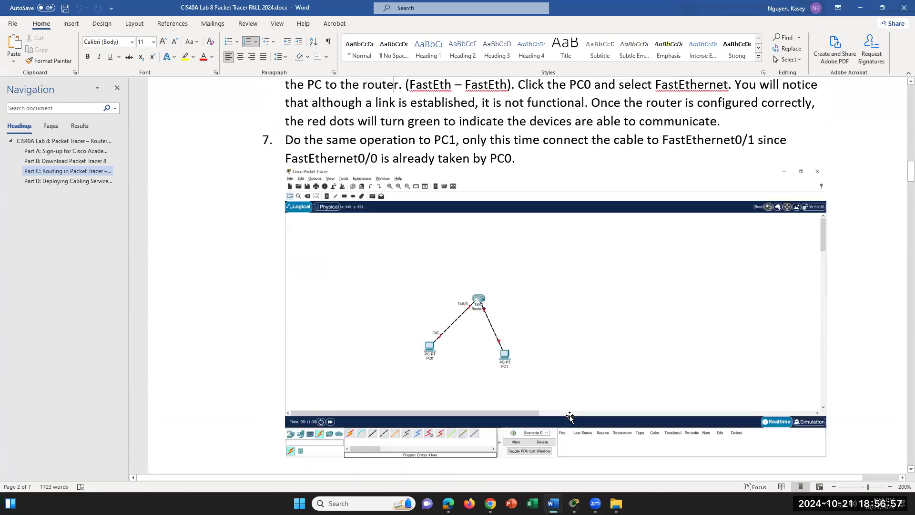
scroll(571, 415, "down", 1)
scroll(571, 416, "down", 10)
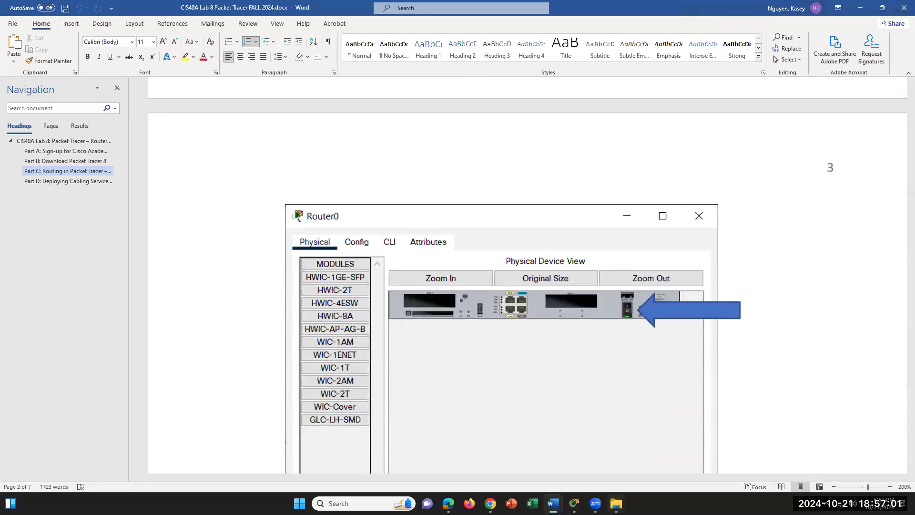
mouse_move(574, 503)
left_click(603, 440)
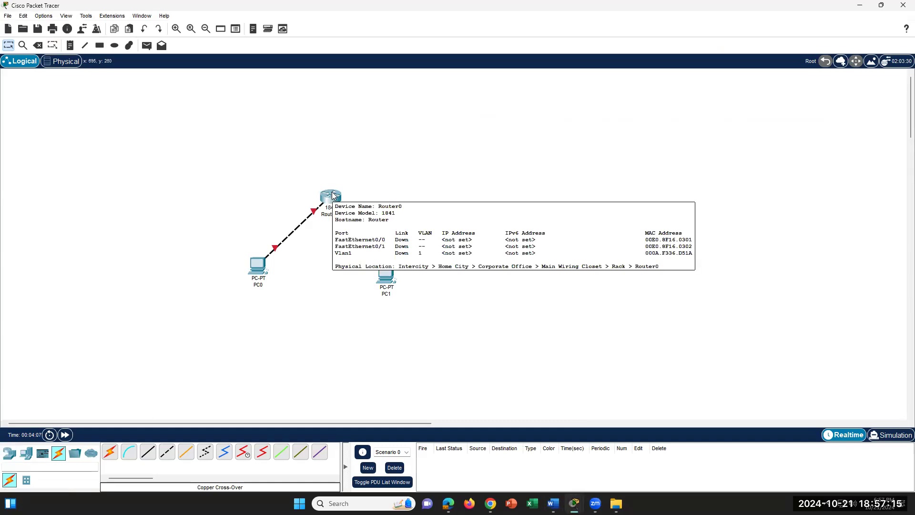
- Switch on Router0's power from its Physical tab and close its window
left_click(332, 195)
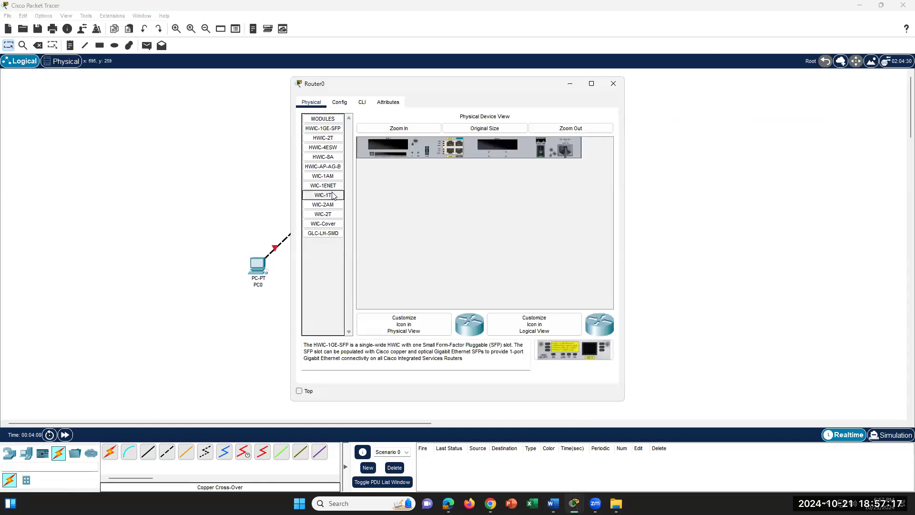
left_click(541, 152)
left_click(613, 83)
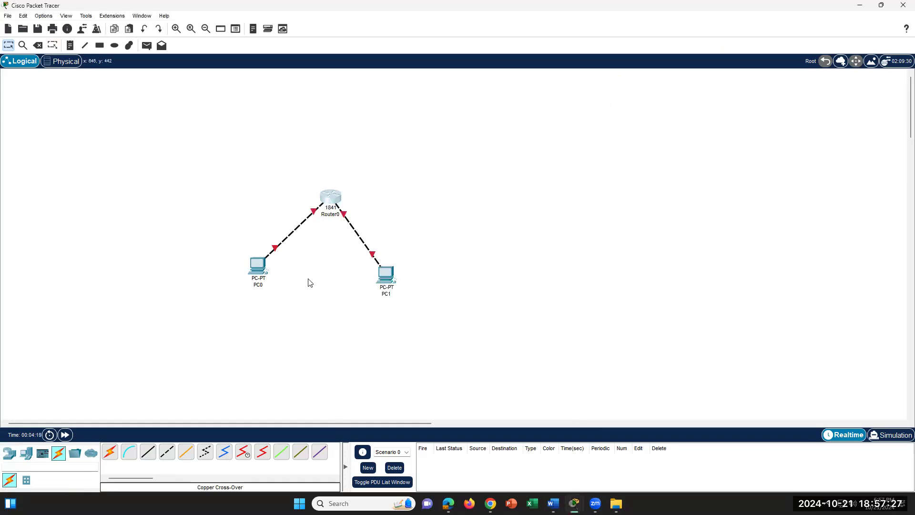
- Open the PC0 and PC1 device windows, then go back to Word's steps 9–16
left_click(259, 269)
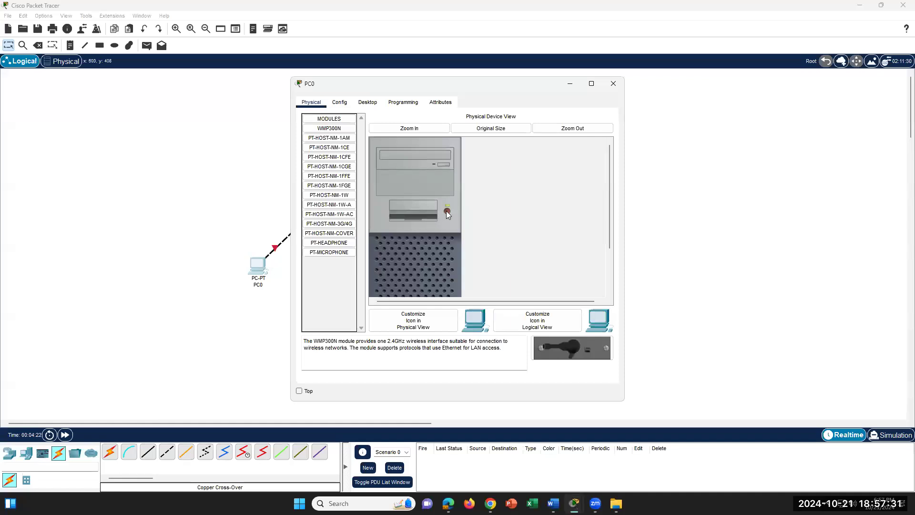
left_click(266, 316)
left_click(385, 274)
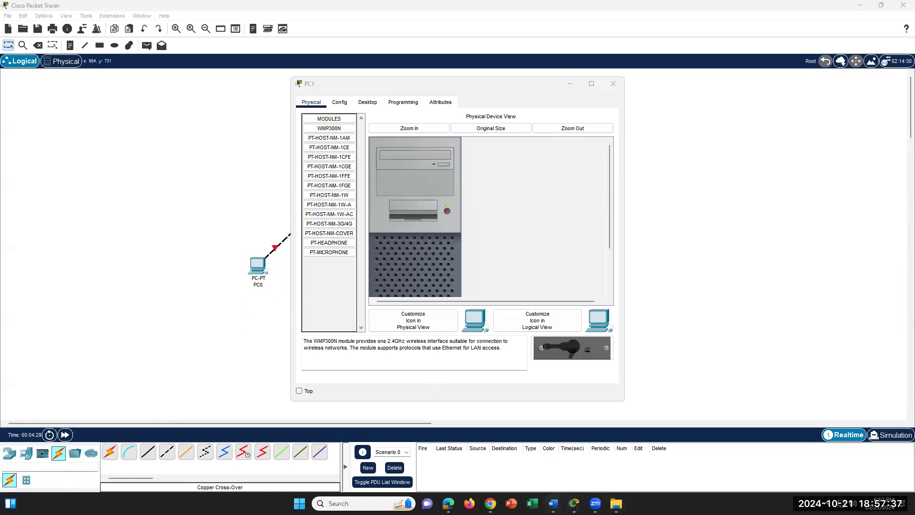
left_click(553, 503)
scroll(602, 341, "down", 8)
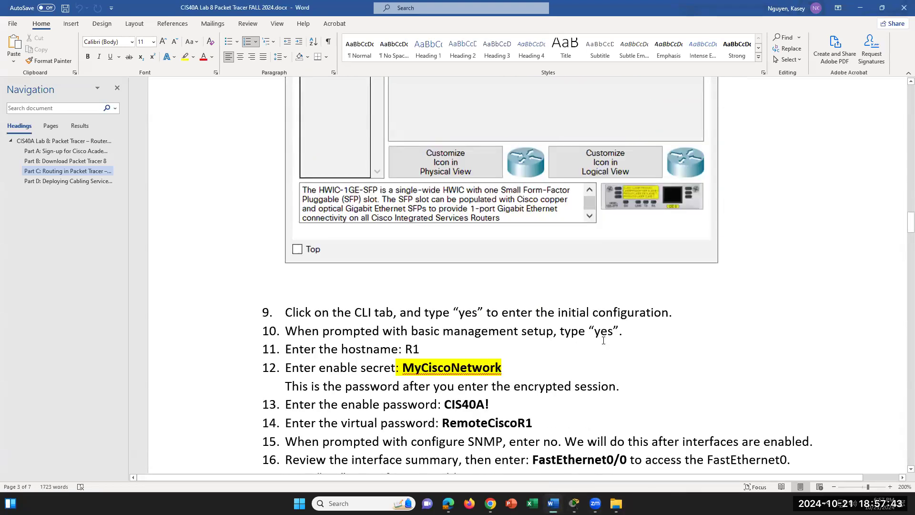
- Scroll through lab steps 9–19 in the Word instructions
scroll(603, 340, "up", 5)
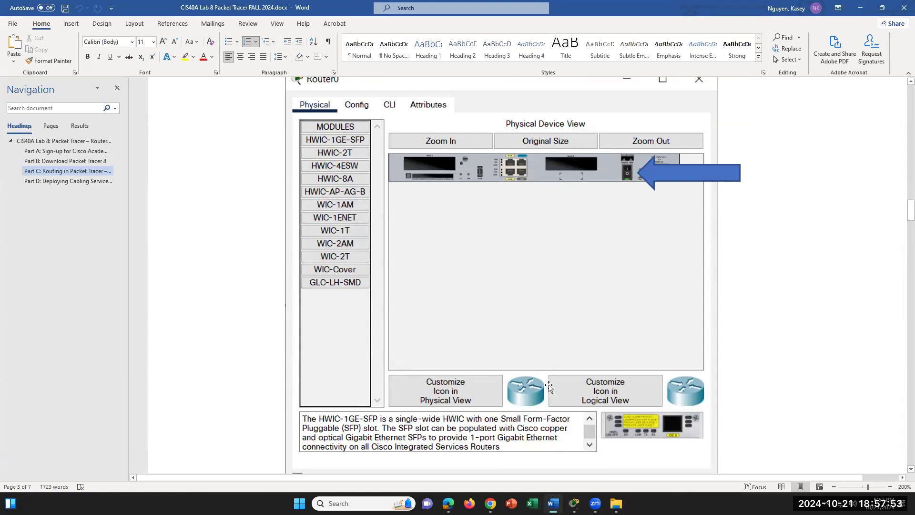
scroll(605, 297, "down", 2)
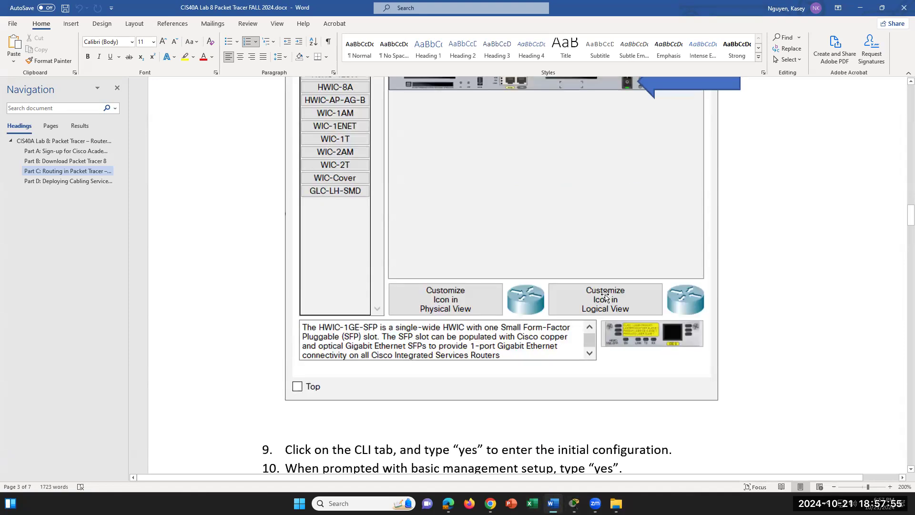
scroll(605, 297, "down", 4)
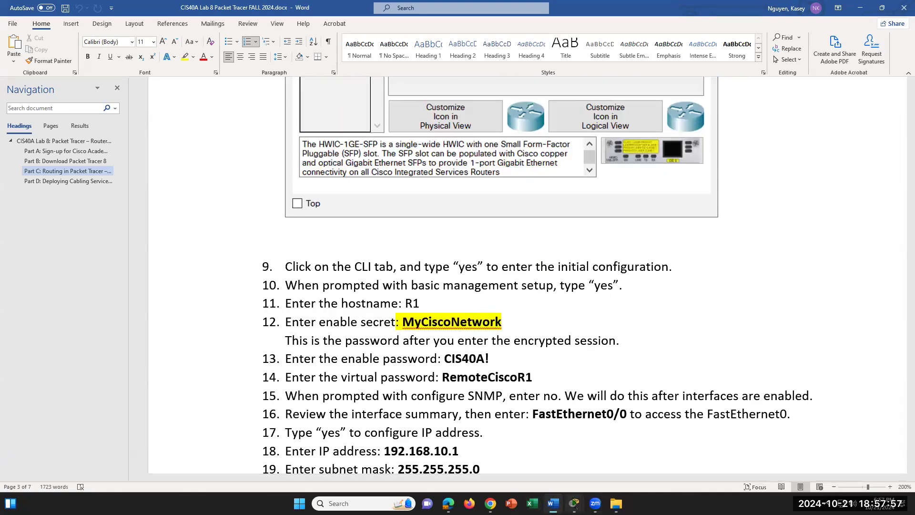
- Close the PC0 and PC1 device windows and return to the Packet Tracer topology
mouse_move(574, 503)
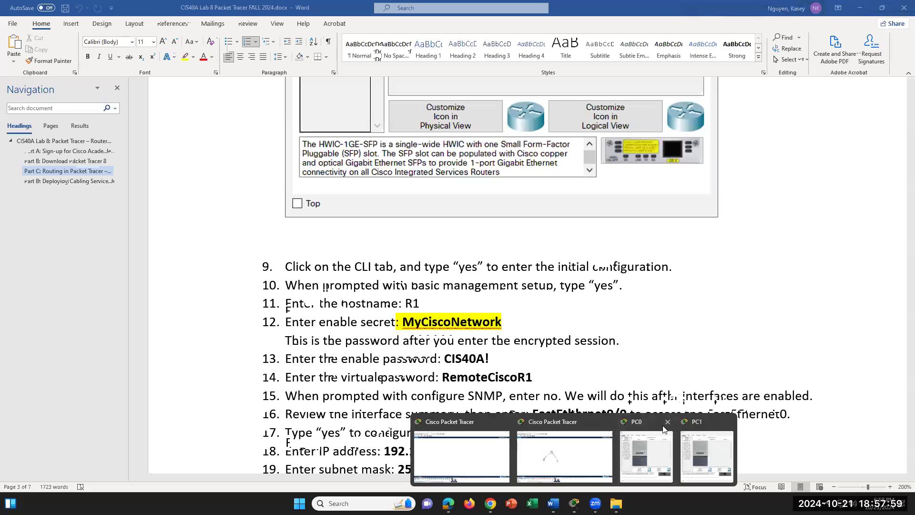
left_click(663, 428)
left_click(613, 84)
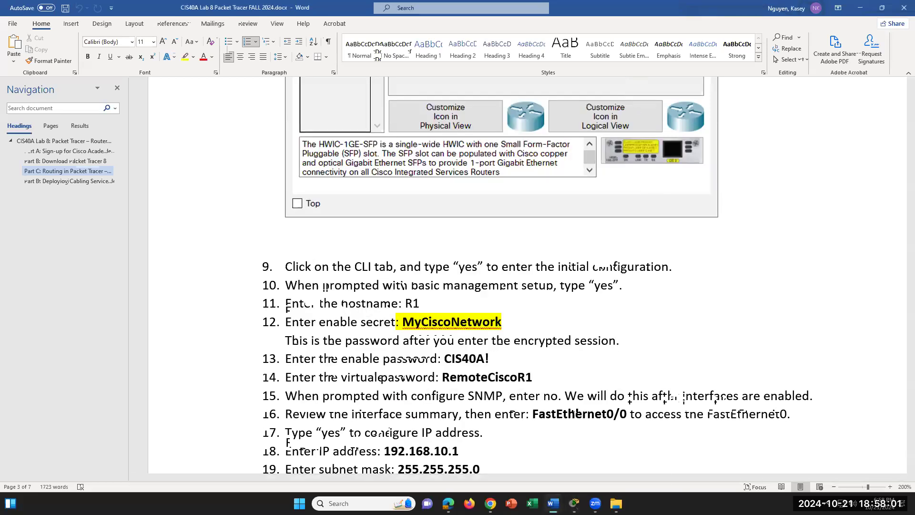
mouse_move(574, 503)
left_click(673, 448)
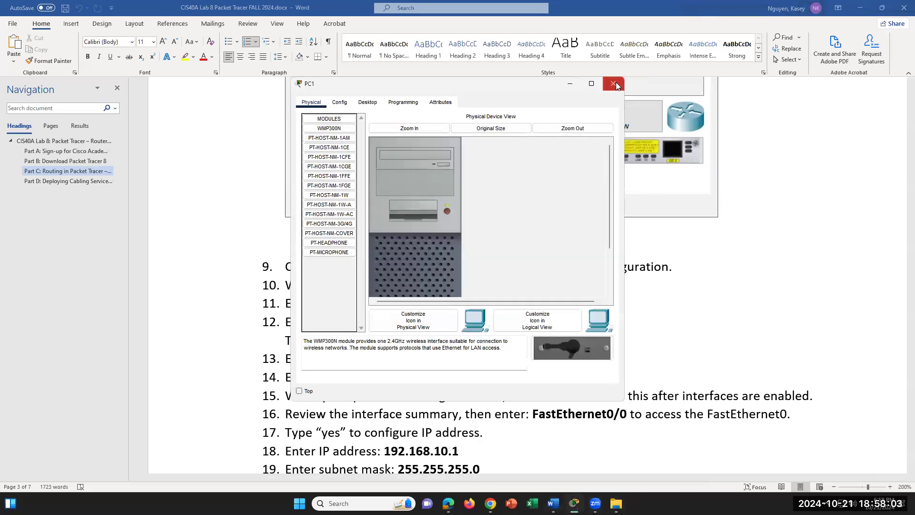
left_click(614, 83)
left_click(524, 453)
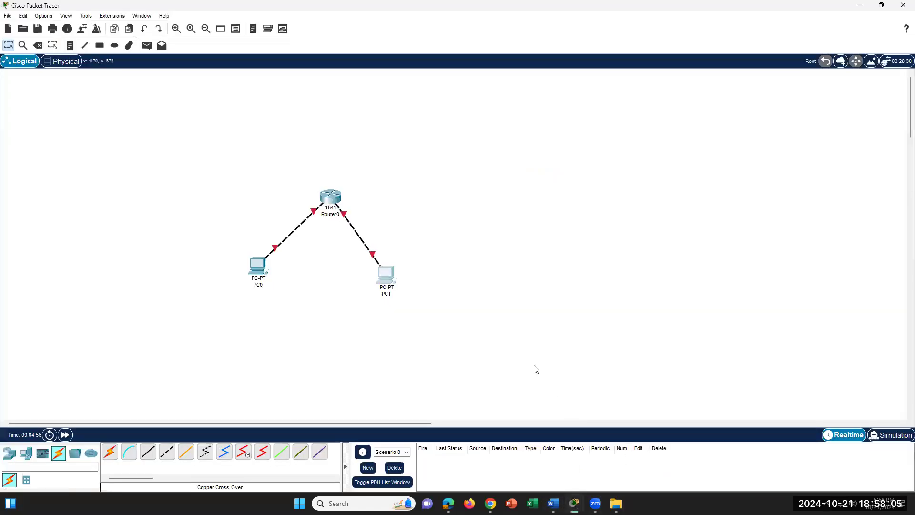
- Open Router0's CLI tab, move its window to the left, and switch back to Word
left_click(330, 198)
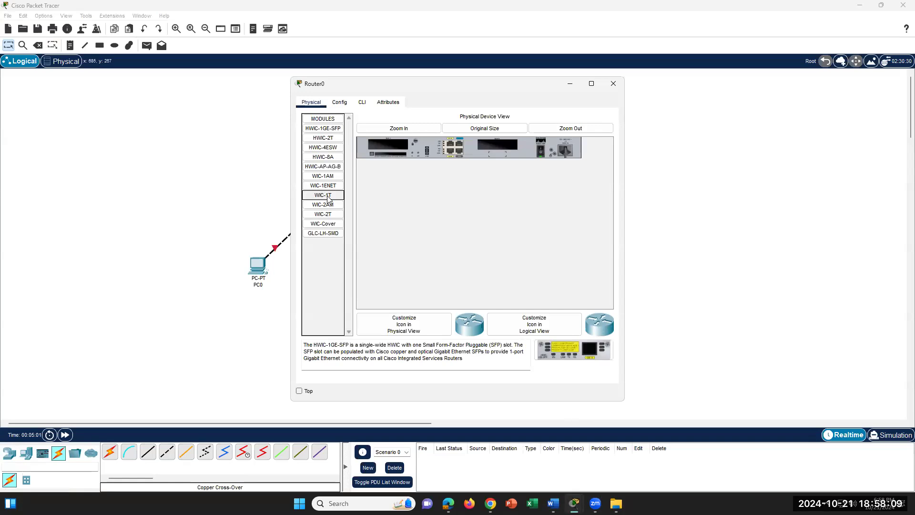
left_click(613, 83)
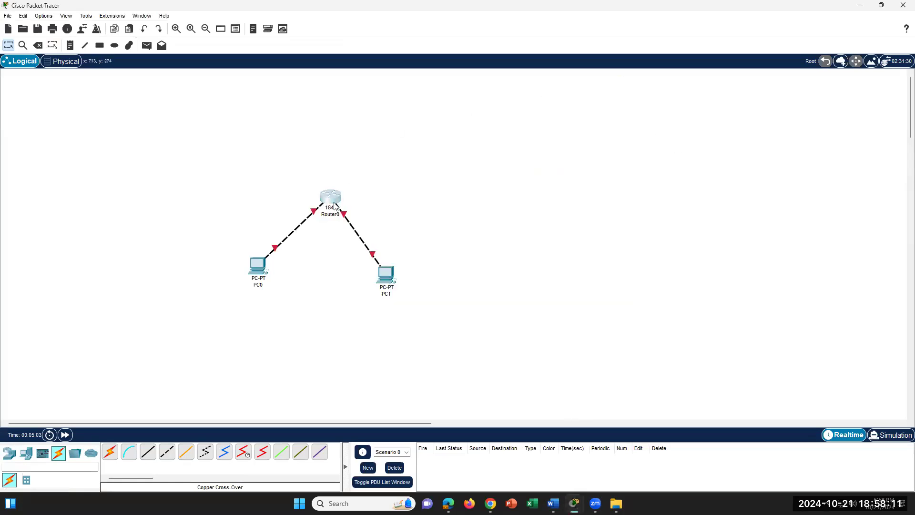
left_click(335, 205)
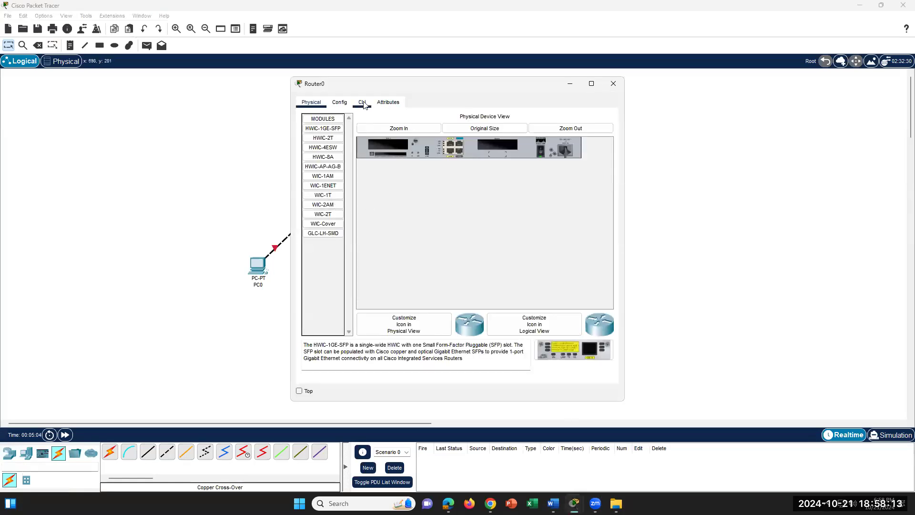
left_click(363, 103)
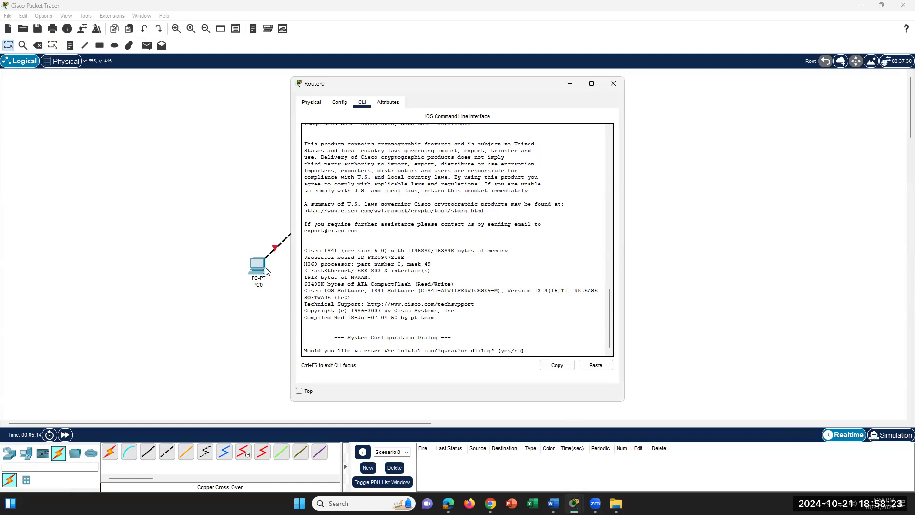
left_click_drag(459, 92, 656, 84)
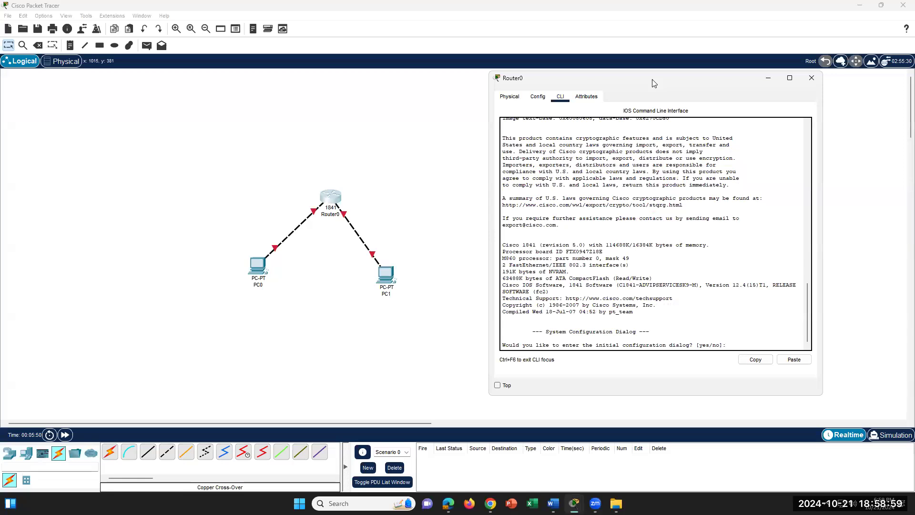
left_click_drag(653, 83, 544, 86)
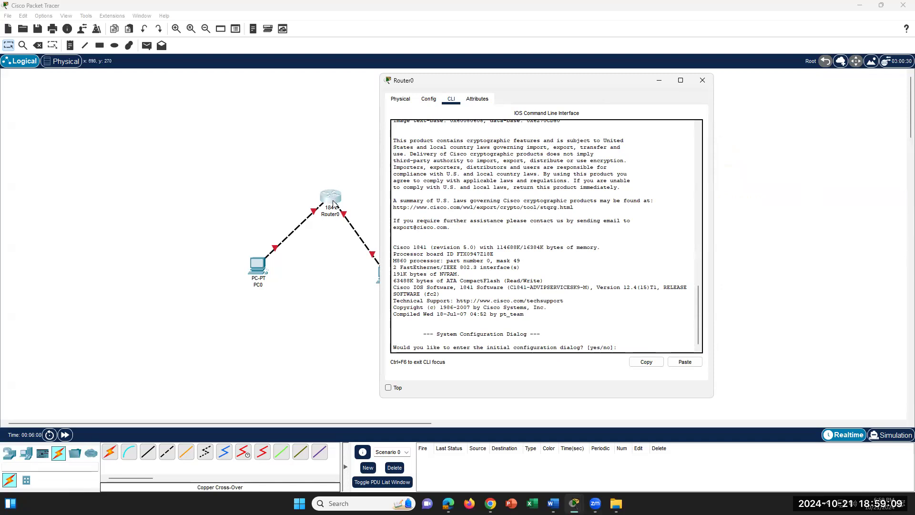
left_click(553, 504)
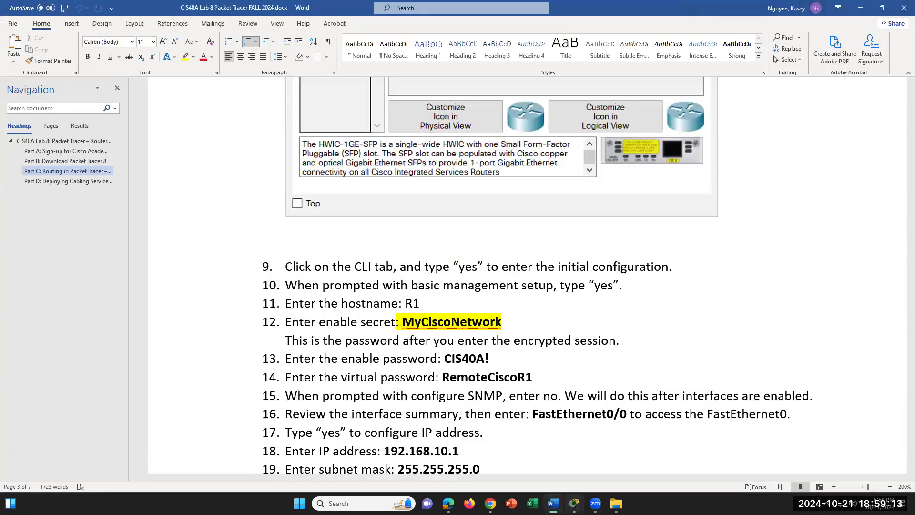
- Answer yes to Router0's initial configuration dialog prompt in the CLI
left_click(393, 266)
mouse_move(574, 503)
left_click(686, 453)
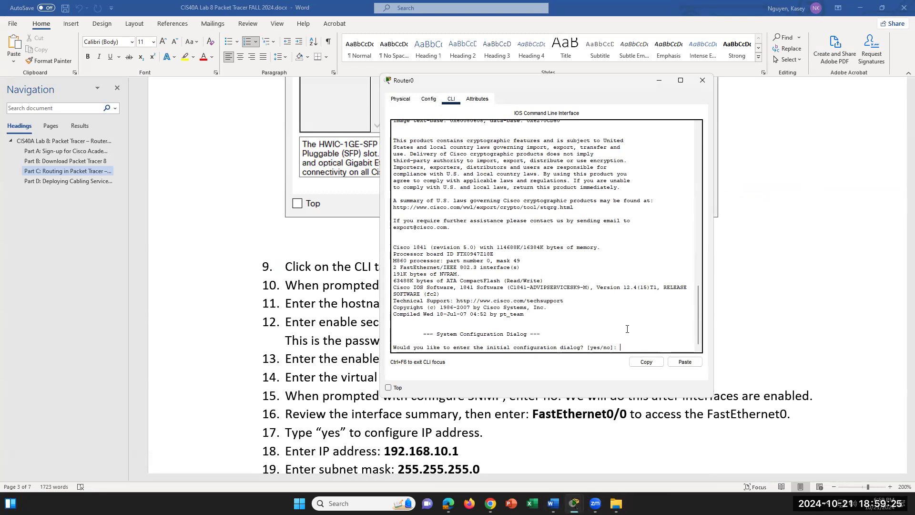
type("yes")
left_click_drag(637, 346, 621, 346)
left_click(646, 350)
key("Return")
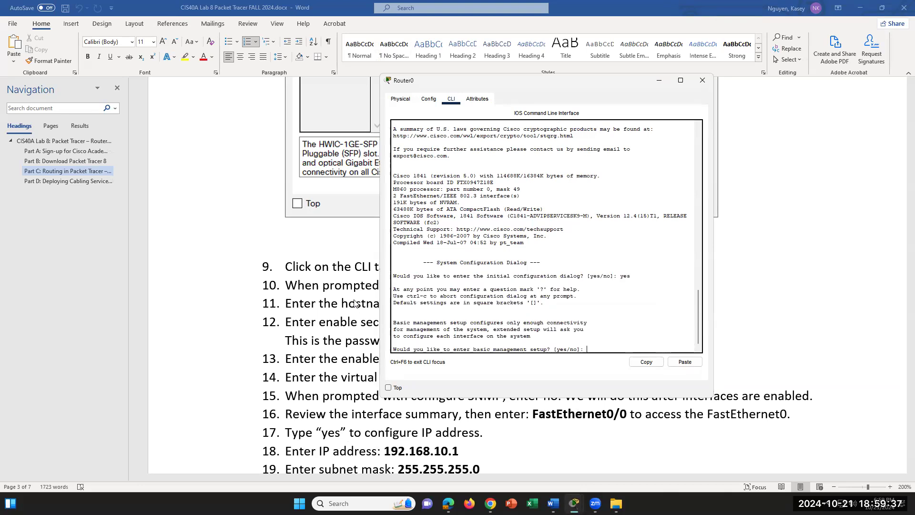
- Check step 10 in Word, then place the Router0 CLI window beside the instructions
left_click(392, 266)
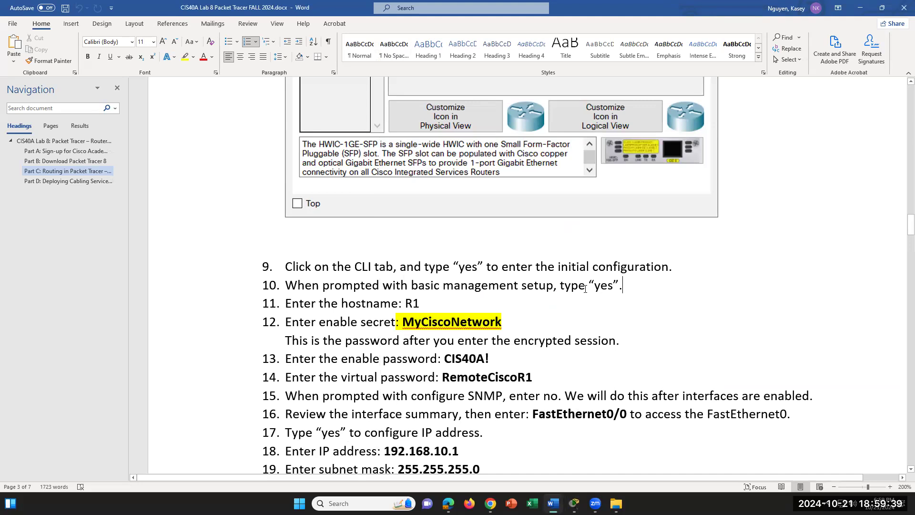
left_click_drag(623, 285, 521, 285)
left_click(574, 503)
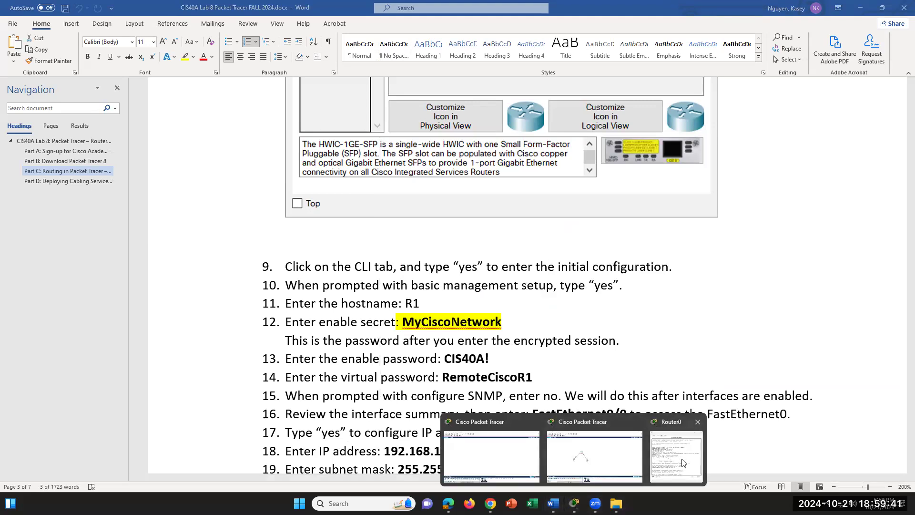
left_click(683, 463)
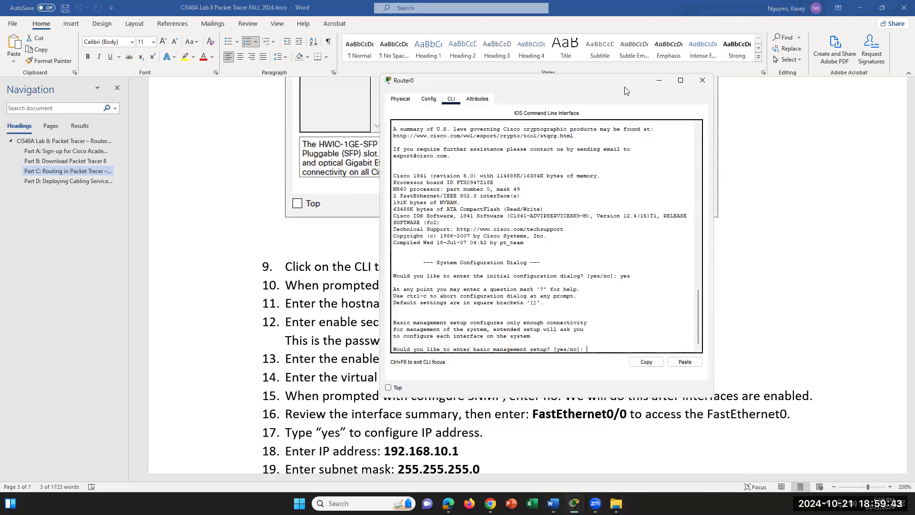
scroll(661, 205, "down", 3)
left_click_drag(631, 80, 783, 167)
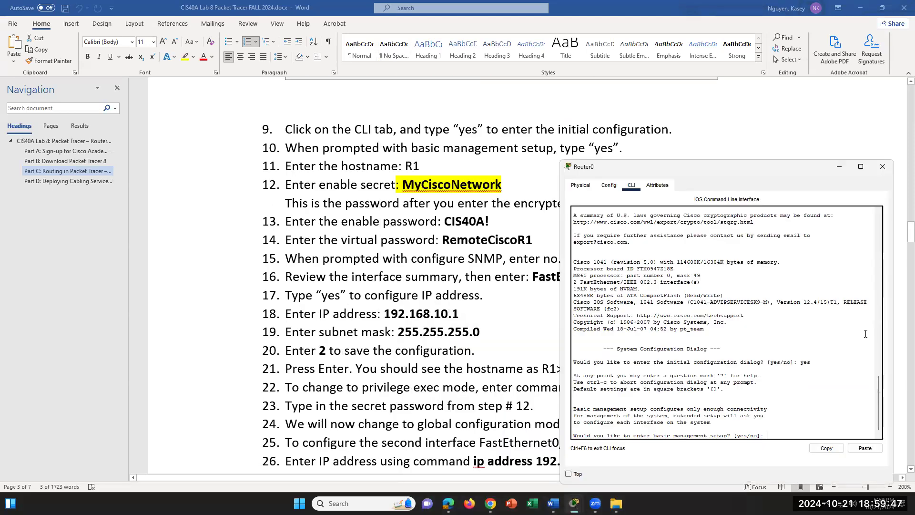
- Answer yes to basic management setup and enter R1 as the host name
type("yes")
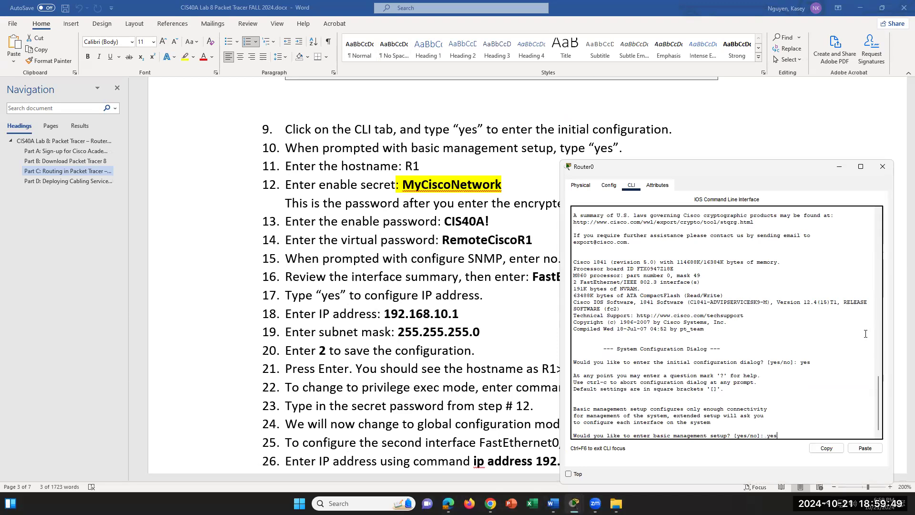
key("Return")
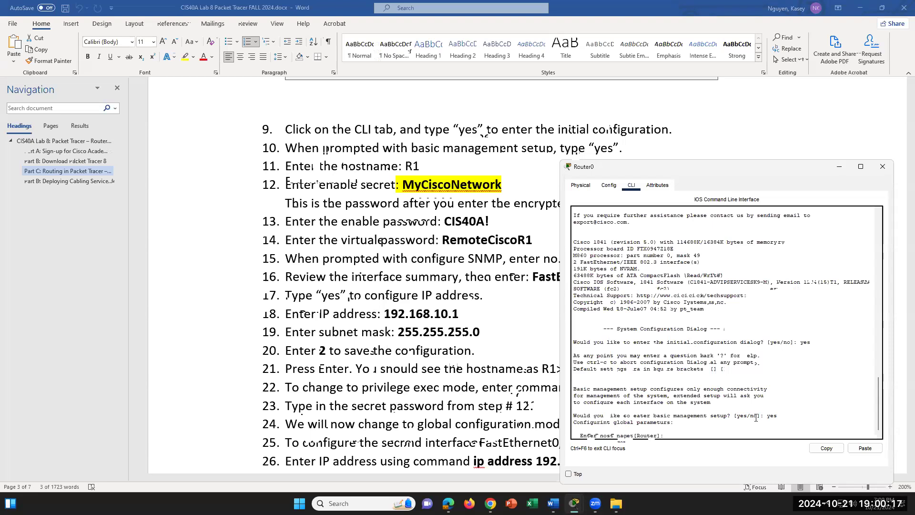
type("R1")
- Confirm host name R1, then enter the enable secret, enable password and virtual terminal password
key("Return")
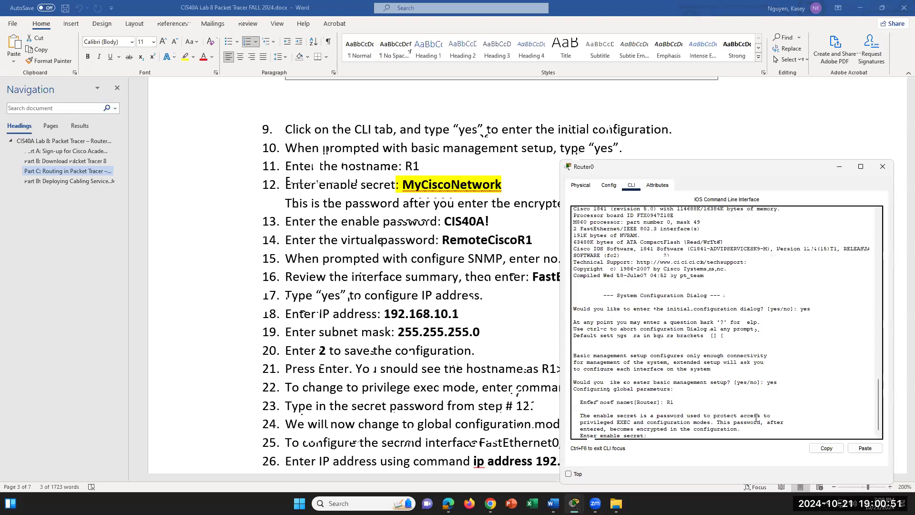
type("yCiscoNetwork")
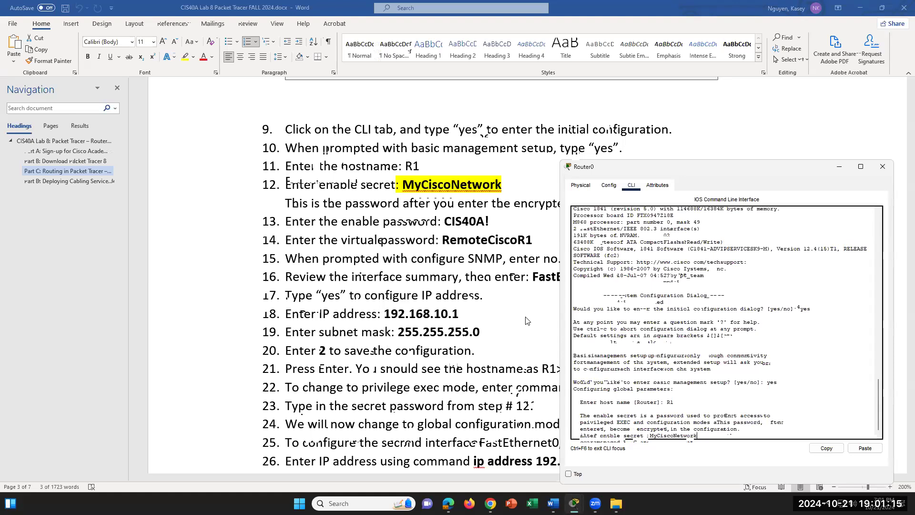
key("Return")
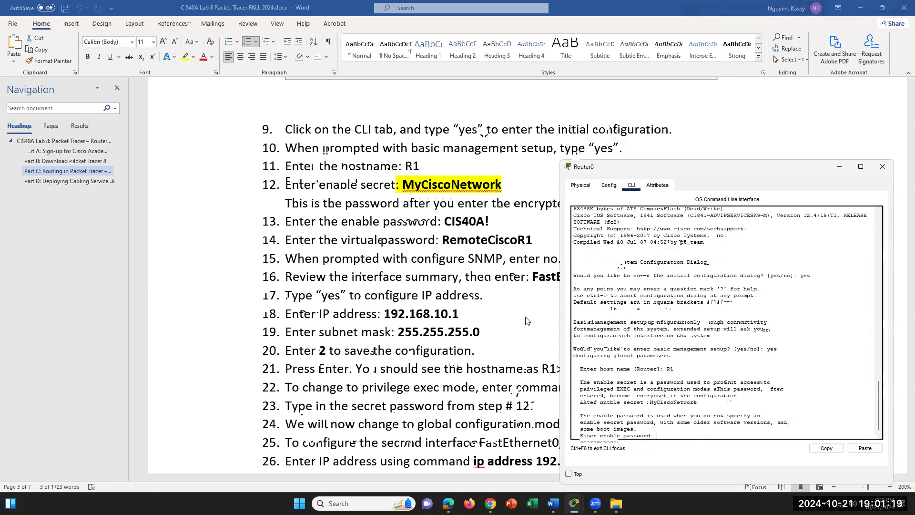
type("IS40A!")
key("Return")
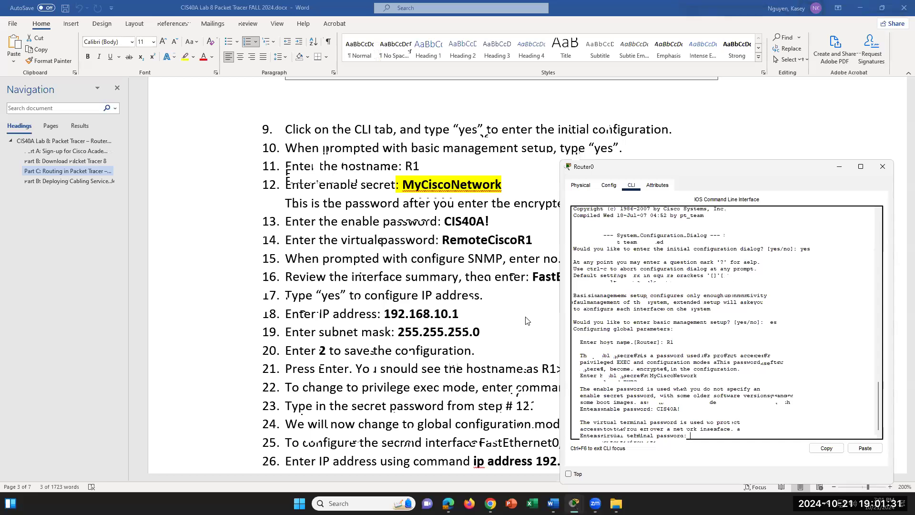
type("RemoteCiscoR")
key("Return")
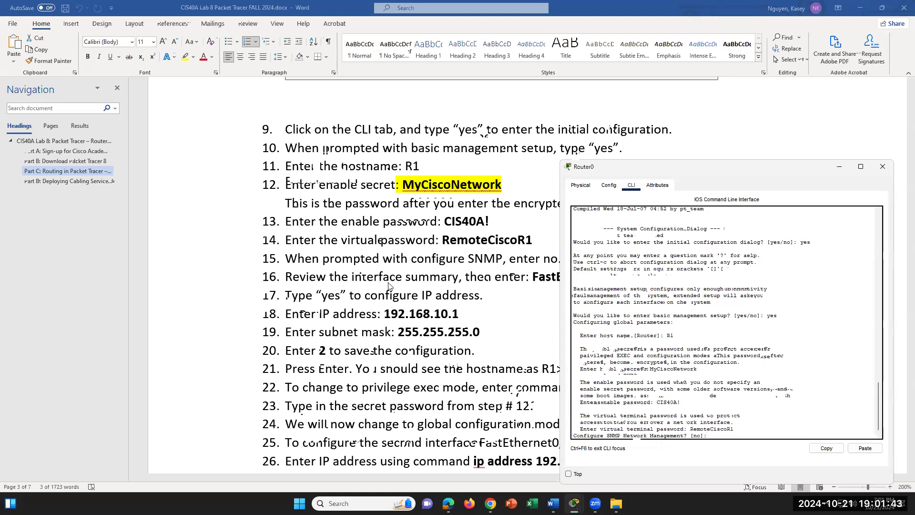
- Scroll the Word instructions down to the SNMP configuration step
scroll(389, 285, "down", 1)
scroll(389, 285, "down", 2)
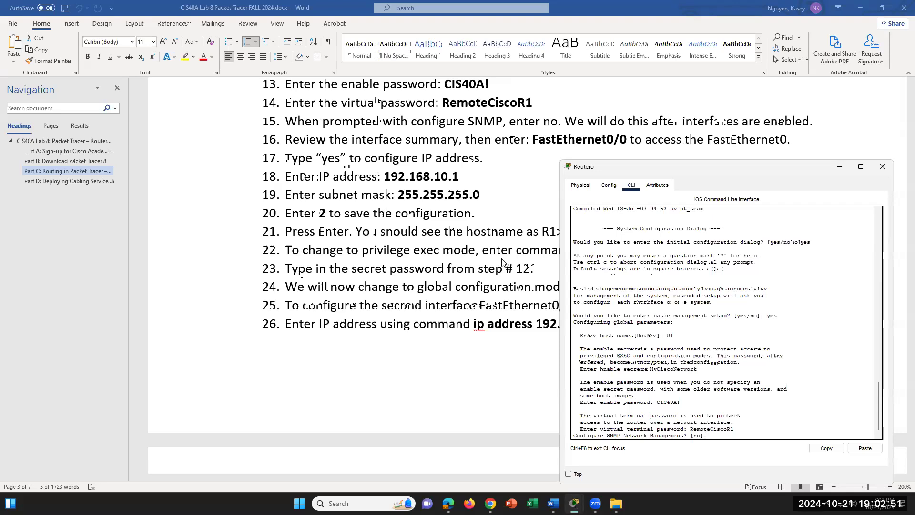
- Decline SNMP with no and highlight the resulting interface summary table
type("no")
key("Return")
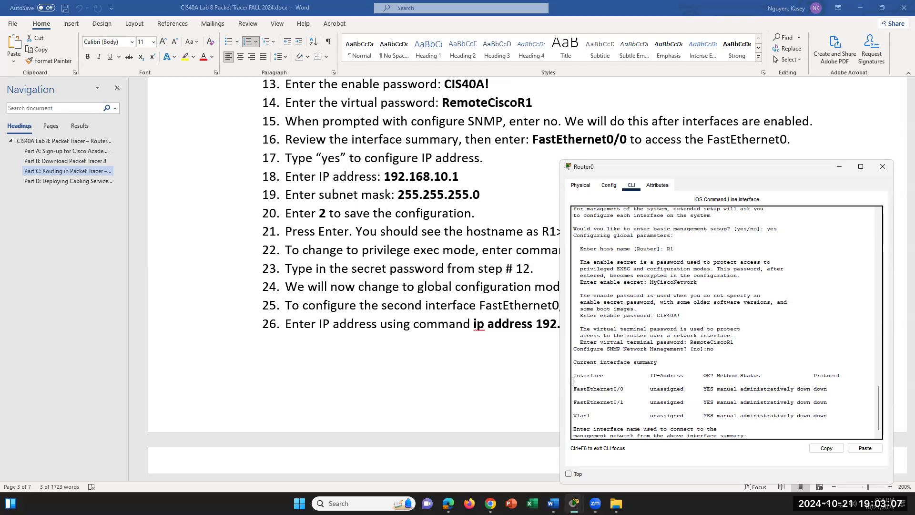
left_click_drag(574, 388, 838, 420)
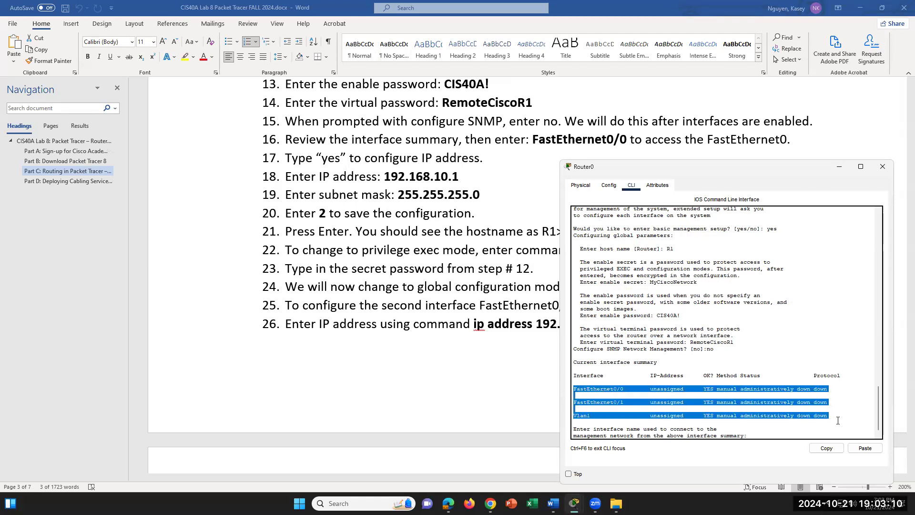
left_click(640, 418)
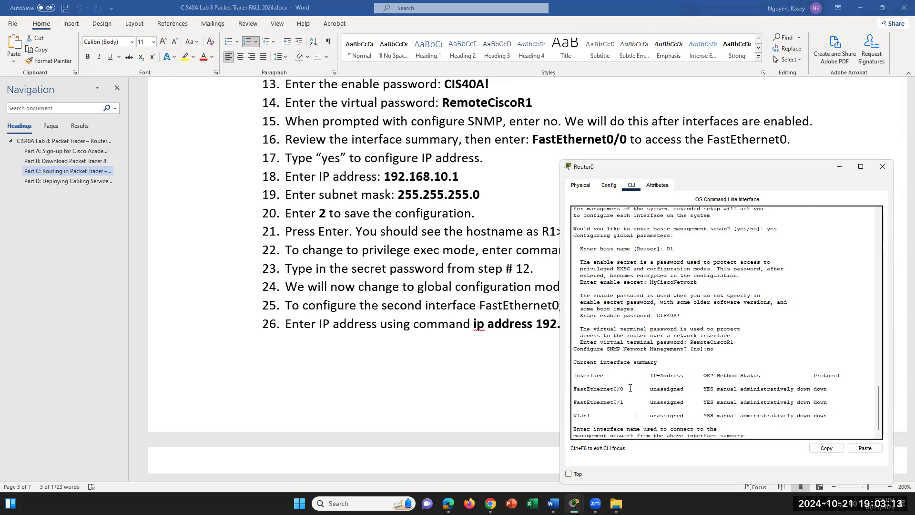
left_click_drag(576, 375, 822, 416)
left_click(638, 420)
- Highlight the Vlan1 row and the FastEthernet0/0 and 0/1 rows to point them out
left_click_drag(607, 417, 568, 418)
left_click(637, 408)
left_click_drag(593, 416, 571, 418)
left_click_drag(637, 403, 572, 386)
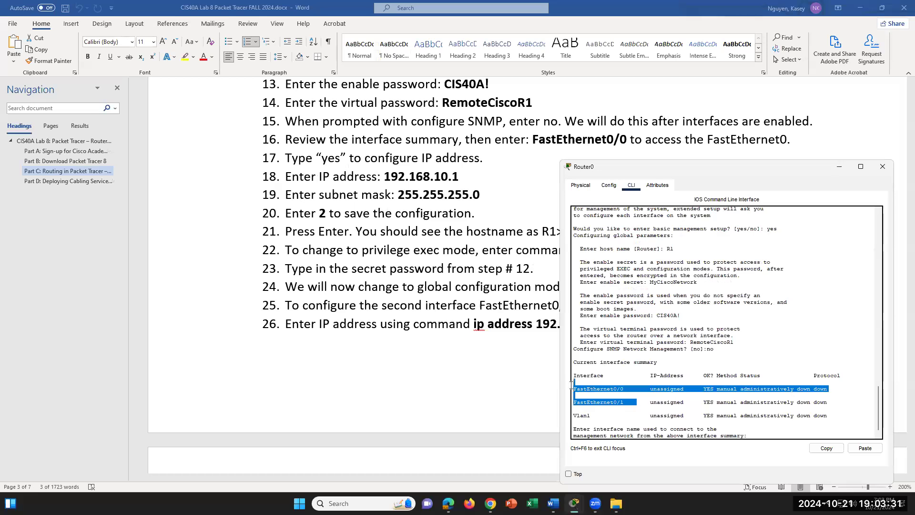
left_click(613, 395)
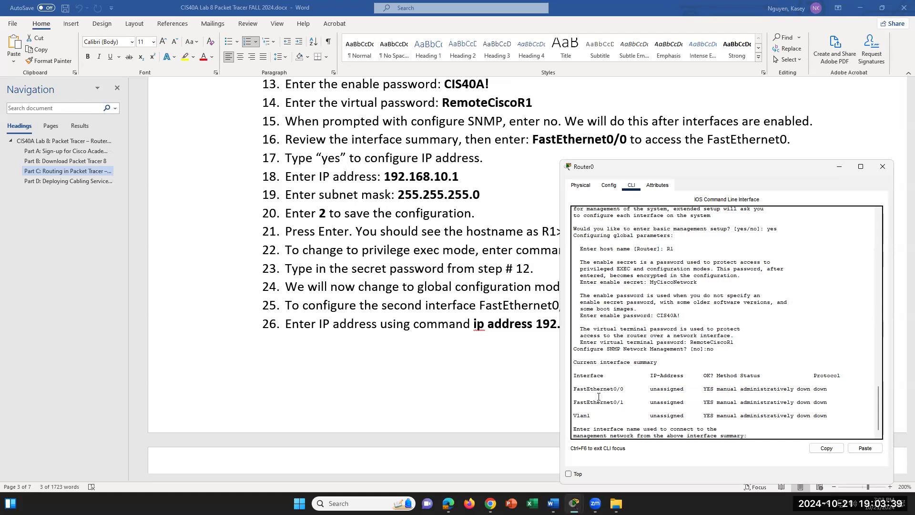
left_click_drag(575, 389, 624, 403)
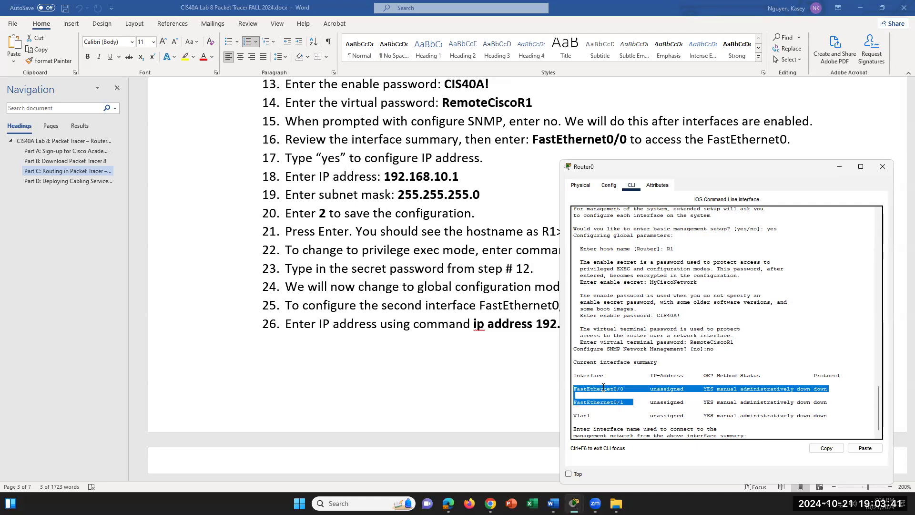
left_click(604, 386)
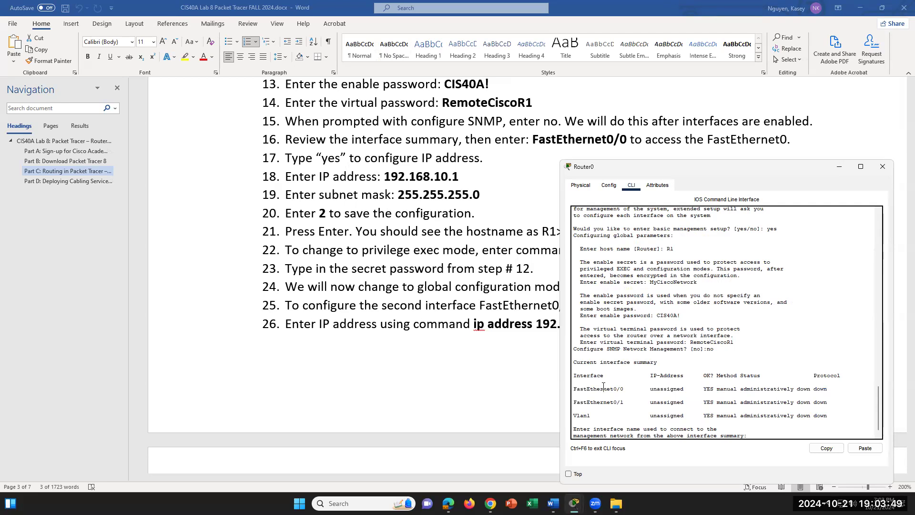
left_click_drag(637, 407, 582, 384)
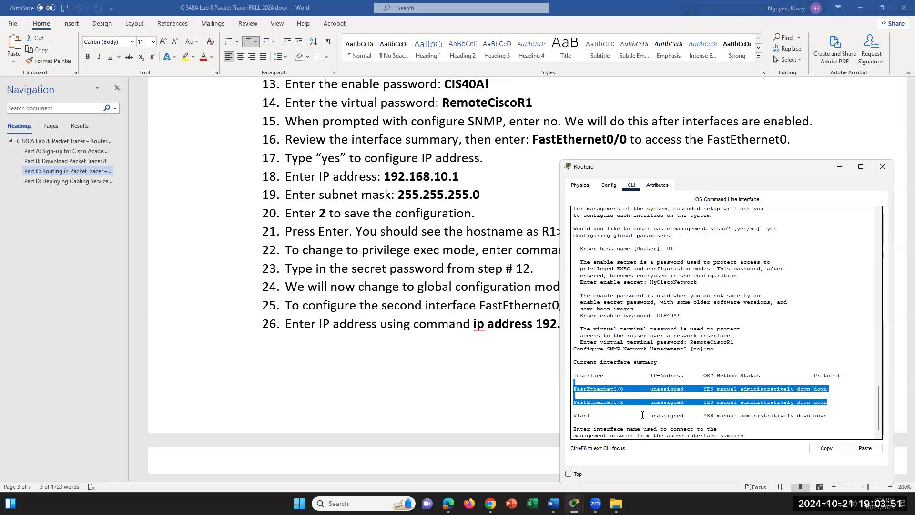
left_click(632, 403)
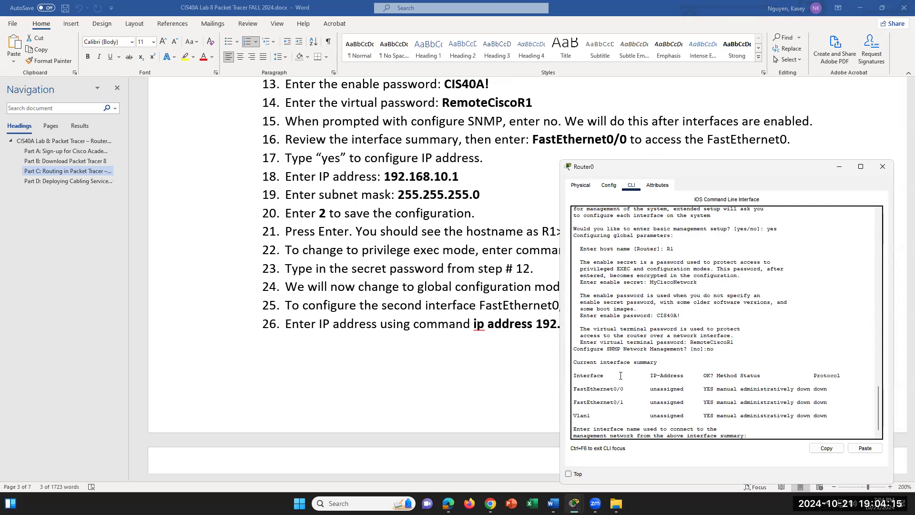
- Highlight the FastEthernet0/0 interface name in the interface summary
left_click_drag(626, 389, 569, 387)
left_click_drag(624, 389, 569, 389)
left_click_drag(625, 389, 574, 390)
left_click(596, 394)
left_click_drag(574, 388, 620, 389)
left_click(639, 390)
left_click_drag(574, 390, 625, 389)
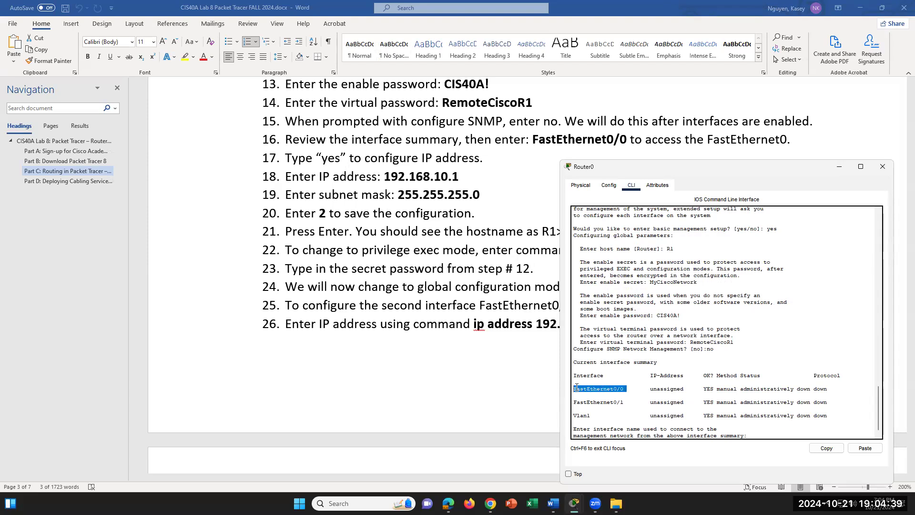
left_click(634, 386)
- Point out the management interface question and answer it with FastEthernet0/0
scroll(652, 389, "down", 1)
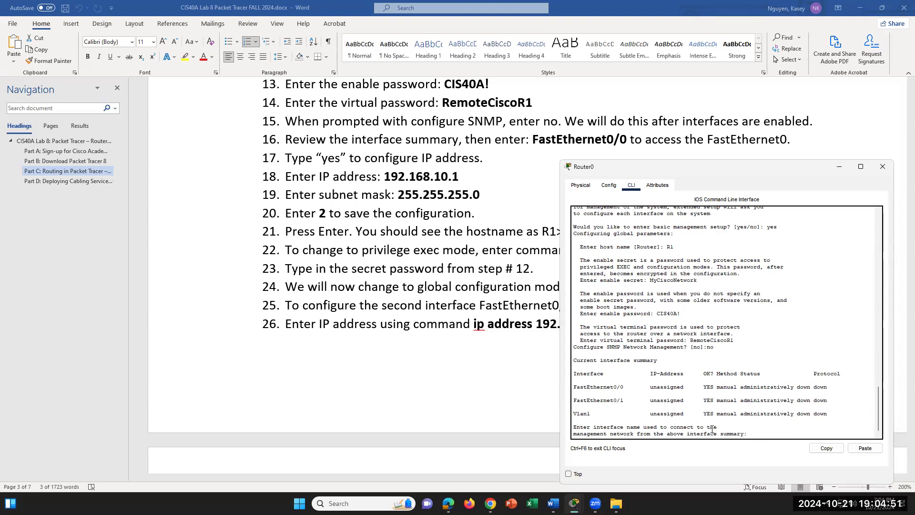
left_click_drag(603, 434, 745, 431)
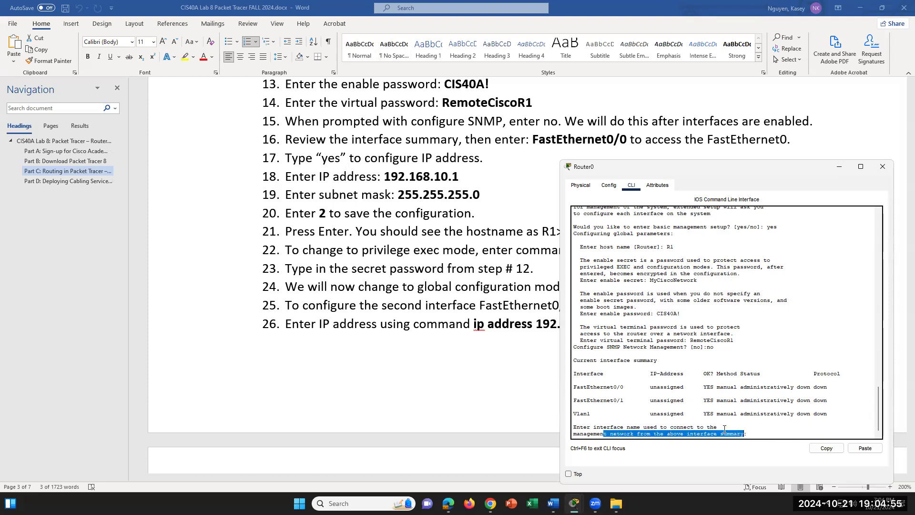
left_click(627, 387)
left_click_drag(618, 387, 562, 386)
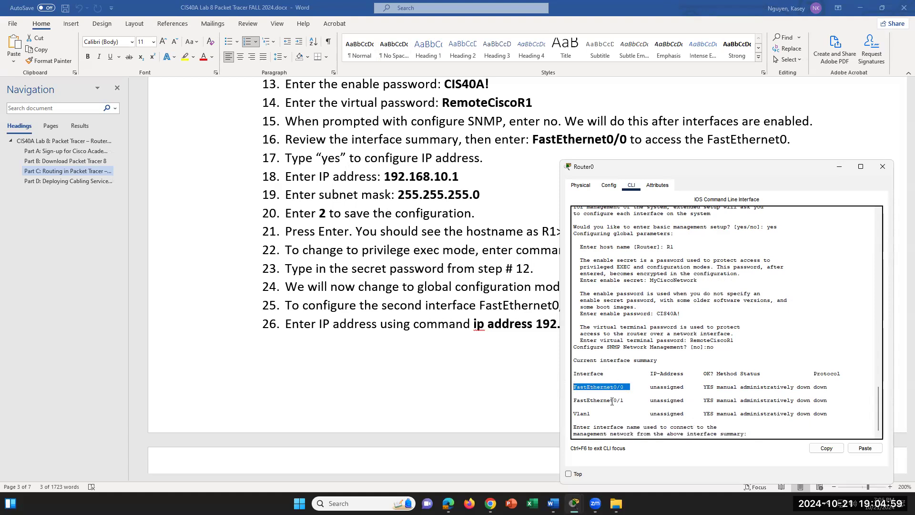
left_click(758, 437)
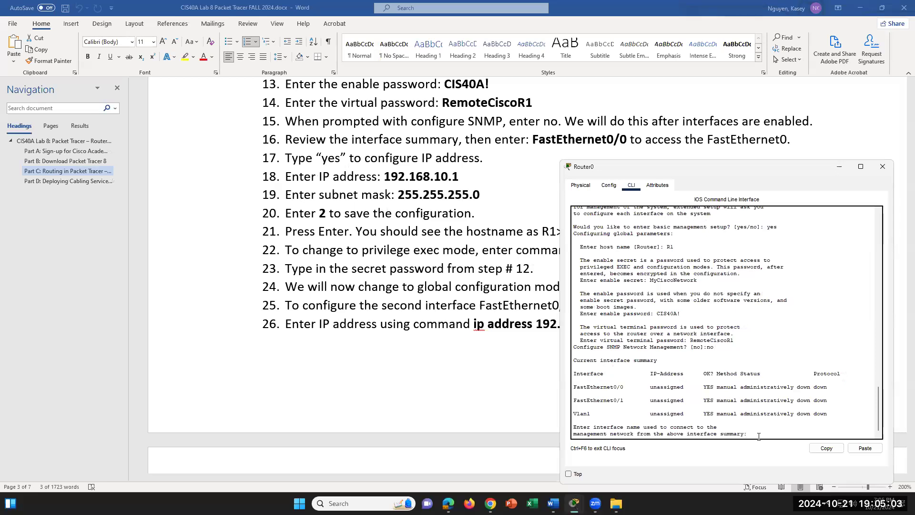
type("FastEthernet0/0")
- Submit FastEthernet0/0 as the management interface, then answer 192.168.10.1 at the configure-IP question
key("Return")
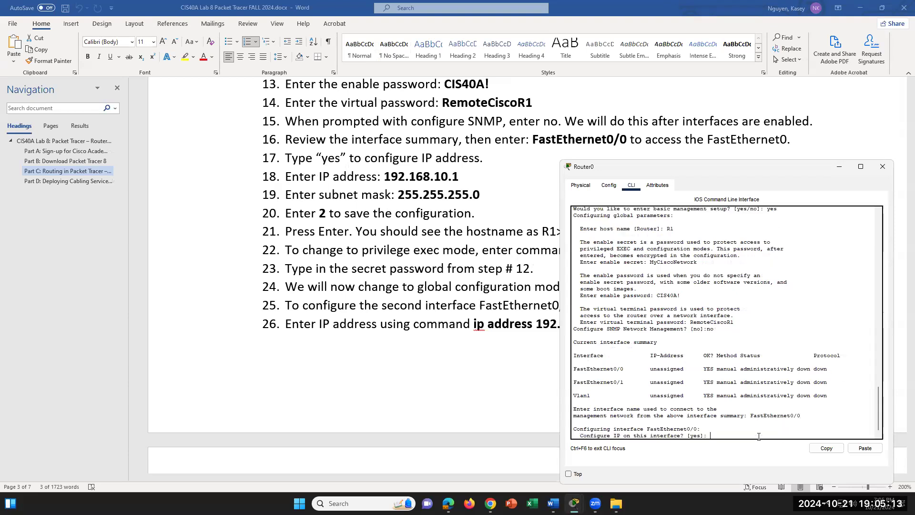
left_click_drag(715, 430, 574, 424)
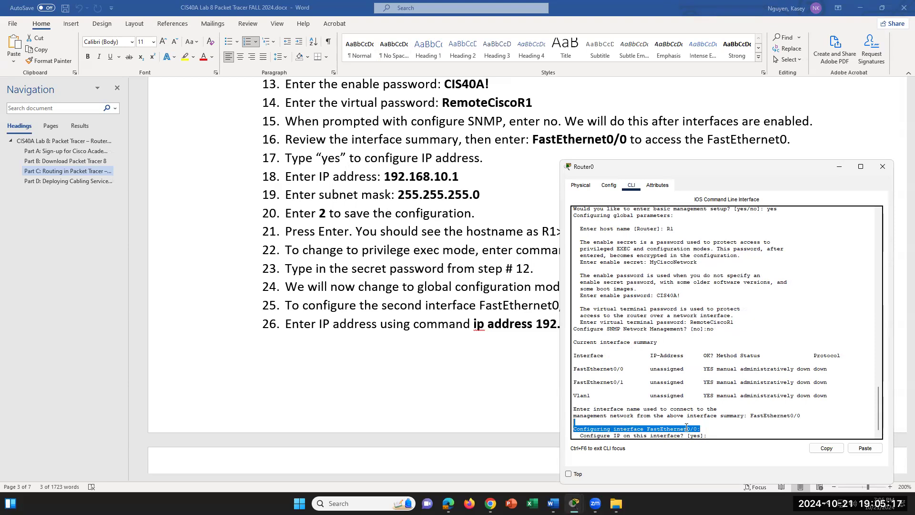
left_click(704, 431)
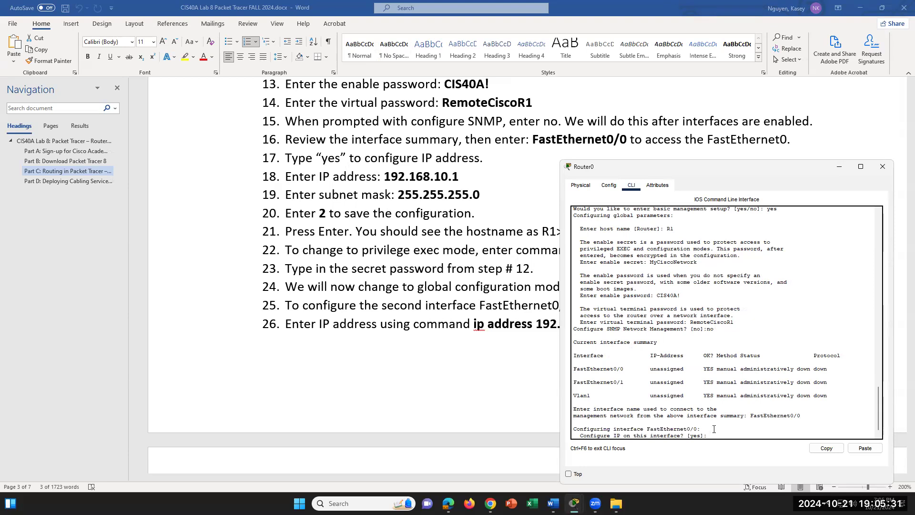
type("192.168.10.1")
left_click_drag(757, 433, 573, 434)
left_click(754, 434)
key("Return")
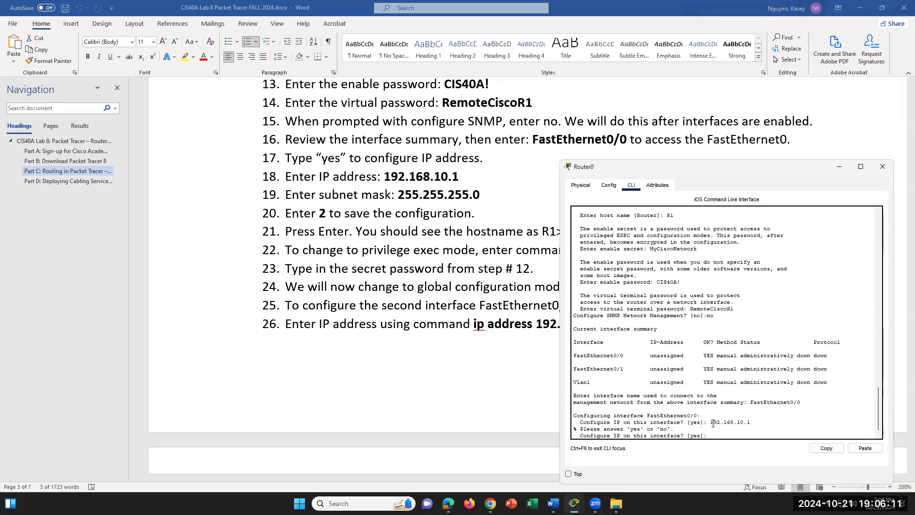
- Answer yes to configure IP and set 192.168.10.1 as the interface address
type("yes")
key("Return")
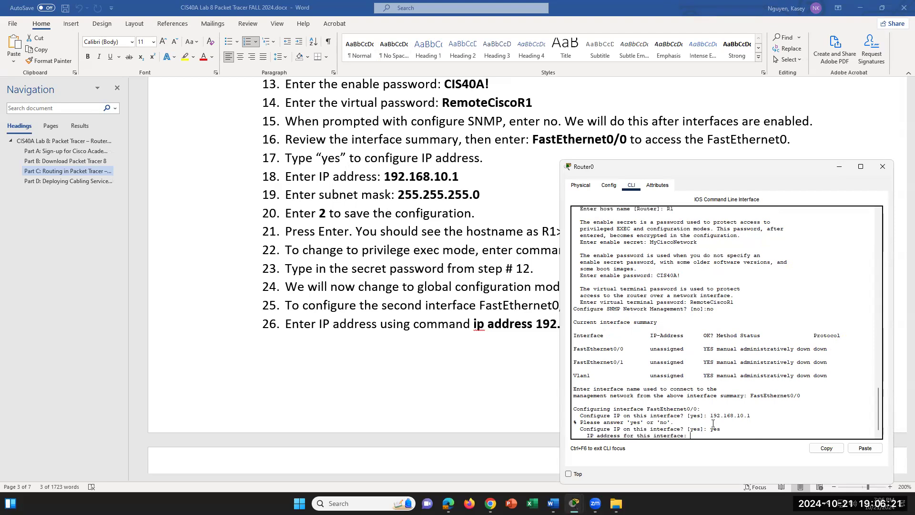
left_click_drag(751, 415, 701, 416)
left_click(695, 435)
type("92.168.10.1")
key("Return")
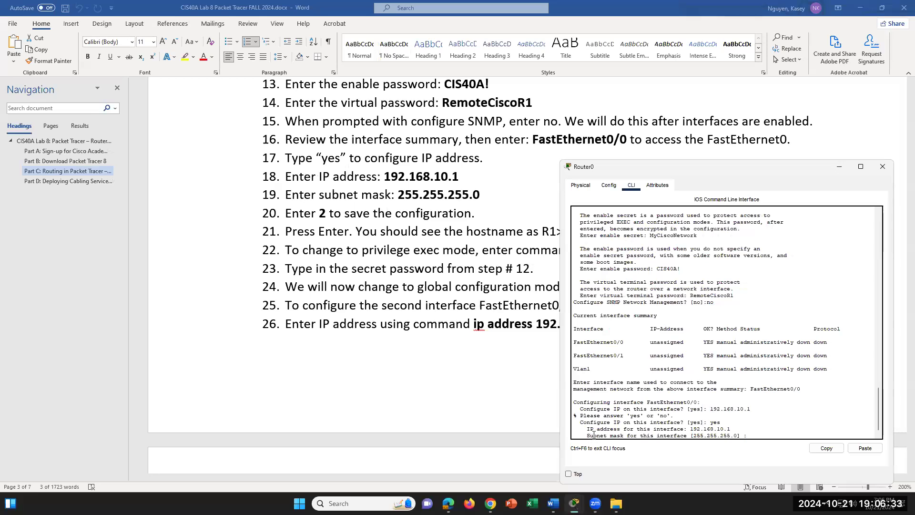
- Enter 255.255.255.0 at the subnet mask prompt
left_click_drag(587, 434, 747, 431)
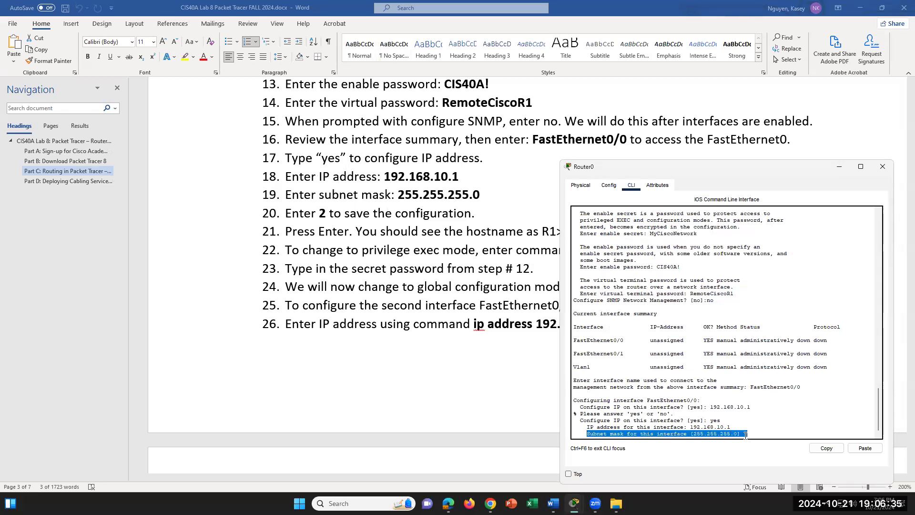
left_click(750, 430)
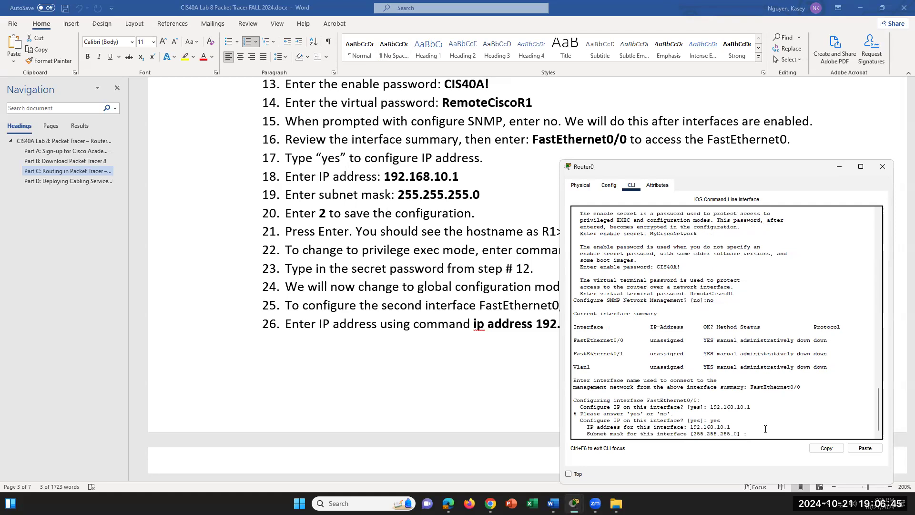
type("255.255.255.0")
- Accept the 255.255.255.0 mask and review the script's exit options at the selection prompt
key("Return")
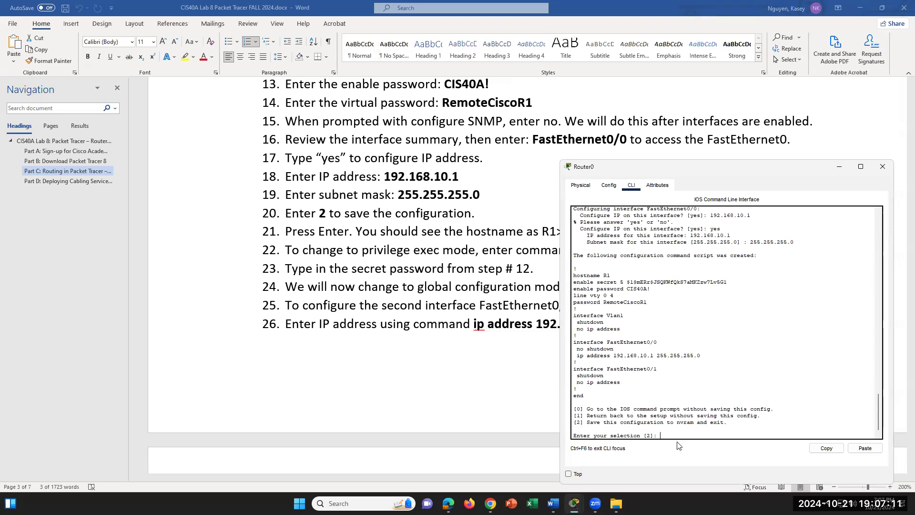
left_click_drag(589, 409, 771, 409)
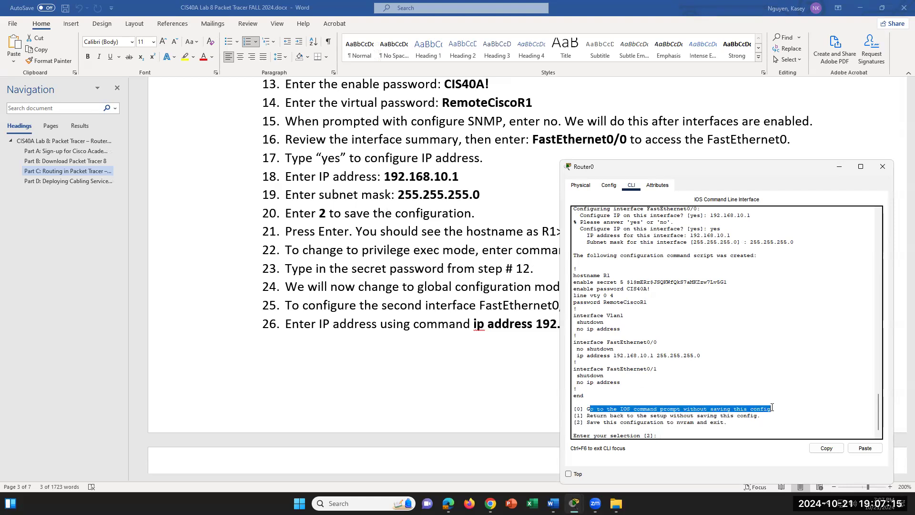
left_click(765, 417)
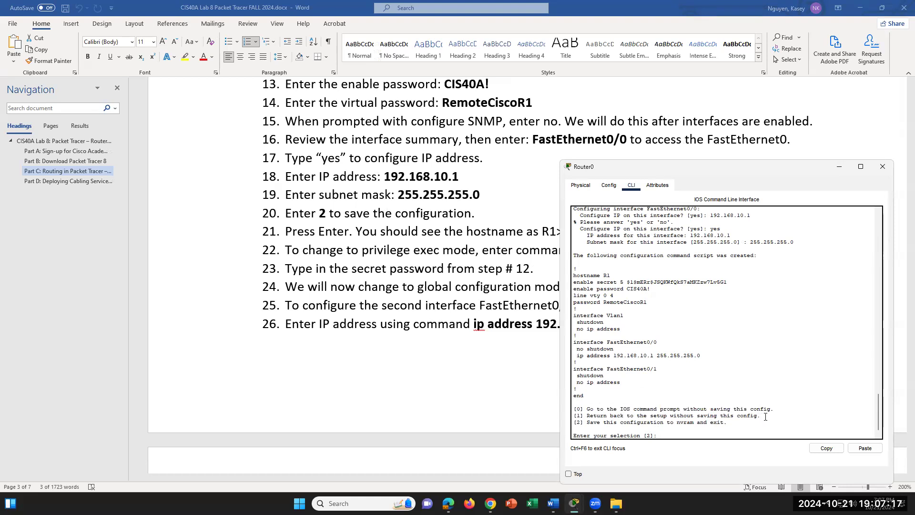
left_click_drag(600, 416, 767, 416)
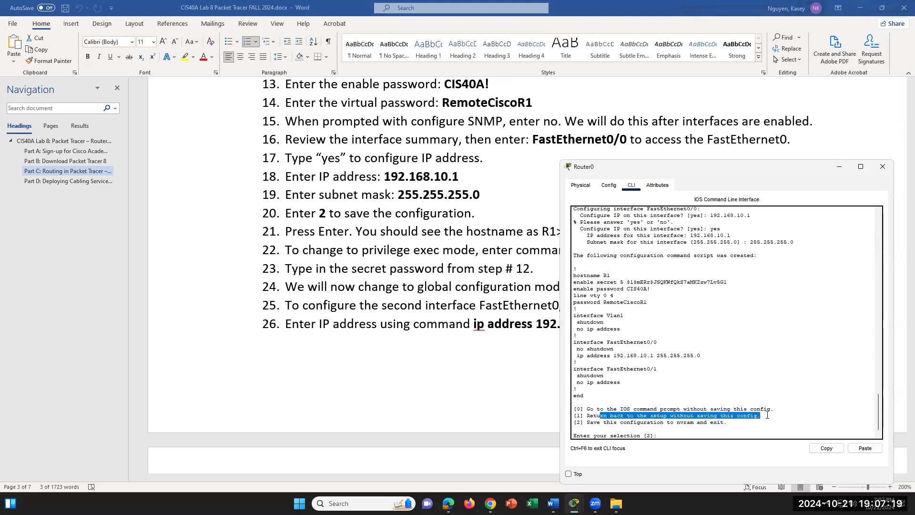
left_click(737, 420)
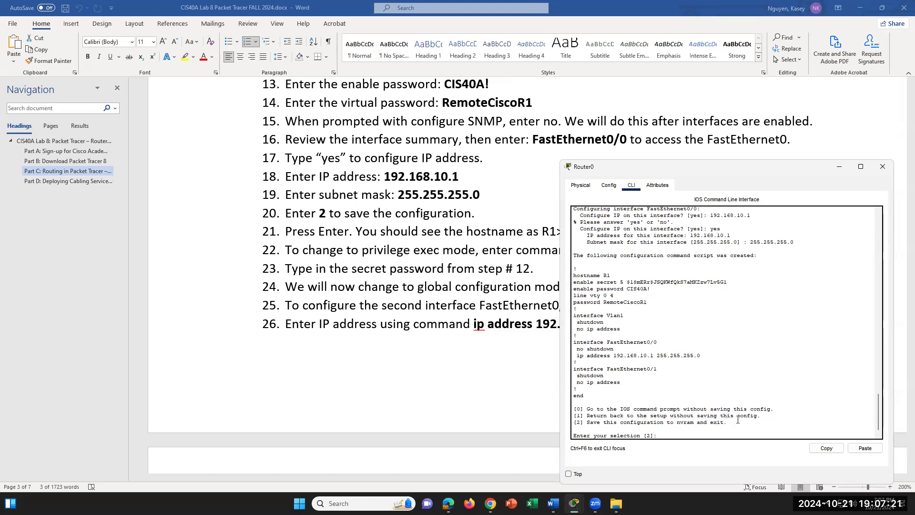
left_click(664, 435)
- Save the configuration to NVRAM and review the interface status messages in the console
key("Return")
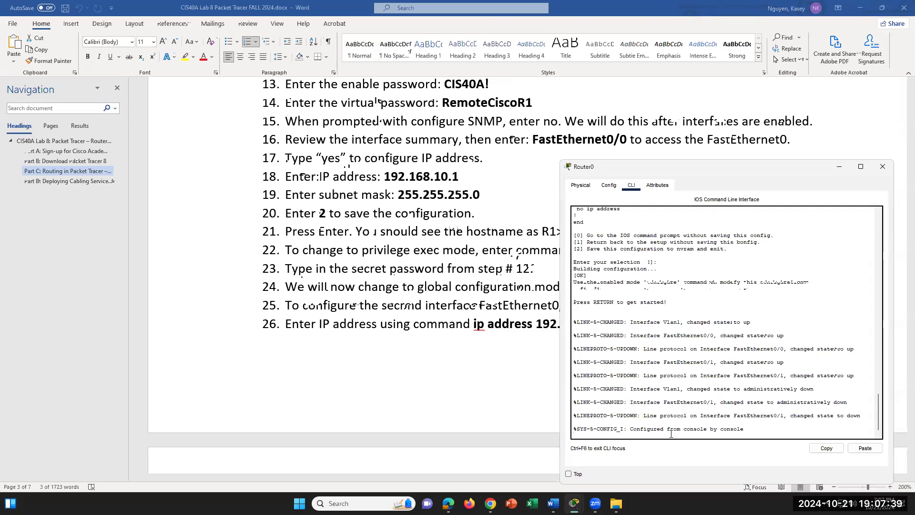
scroll(389, 306, "down", 2)
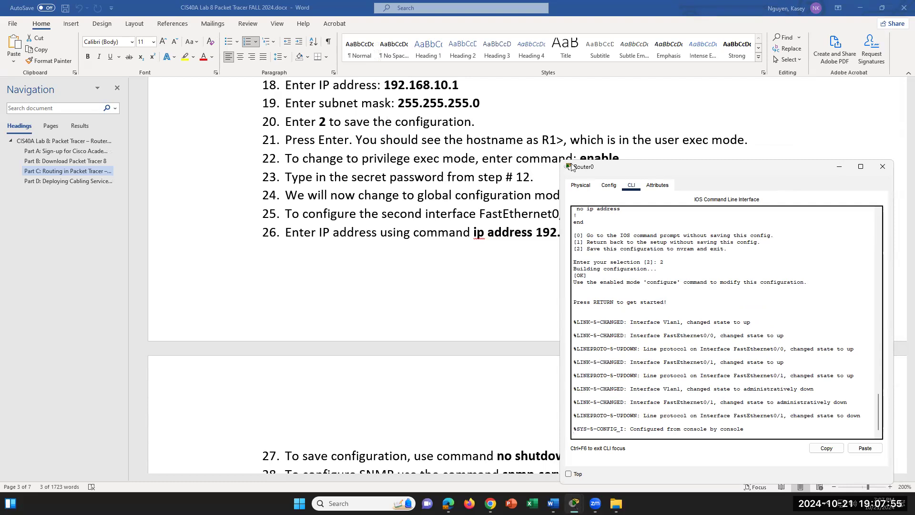
scroll(544, 172, "down", 1)
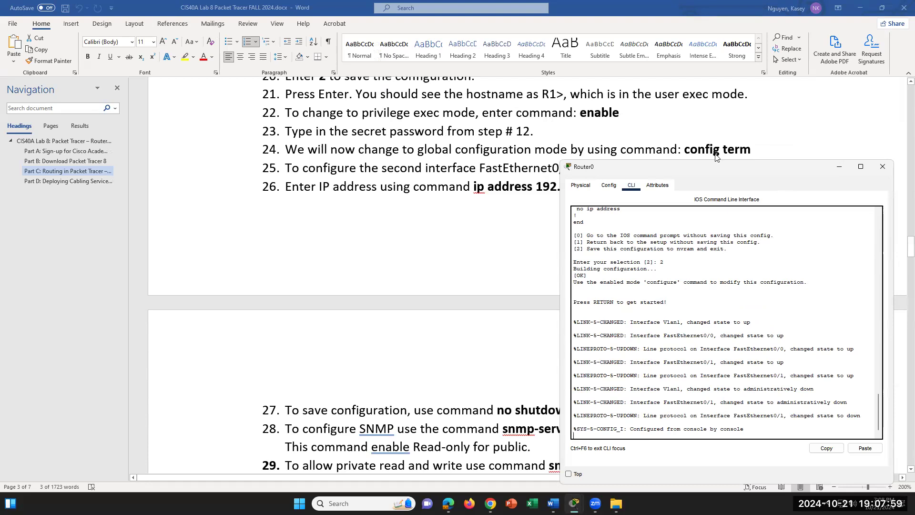
scroll(527, 195, "down", 2)
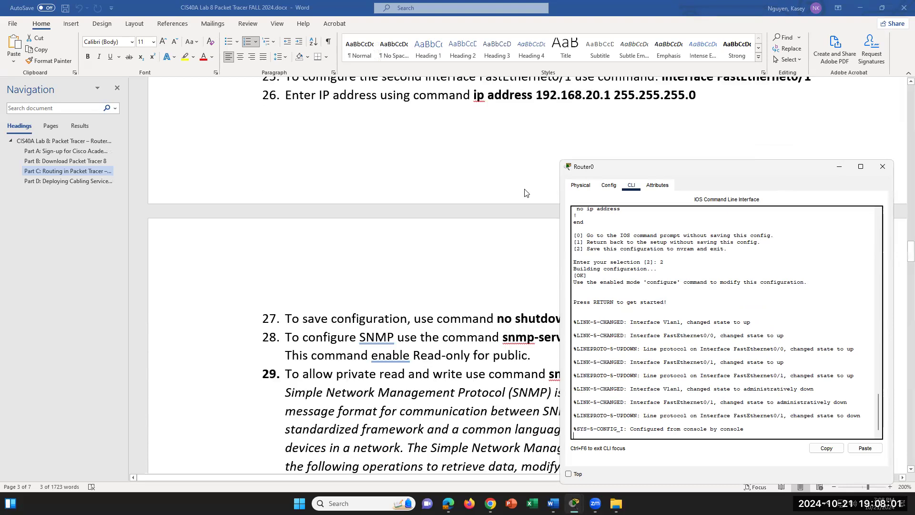
scroll(525, 192, "up", 1)
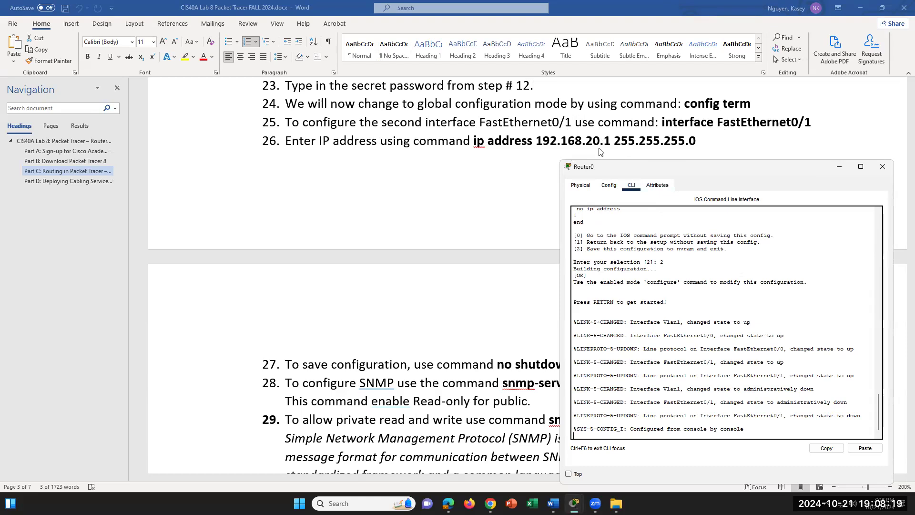
left_click(778, 410)
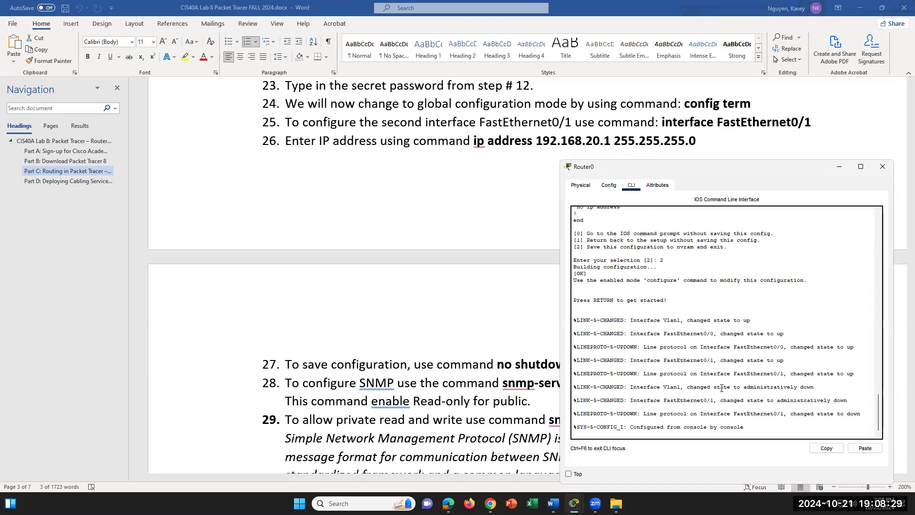
scroll(719, 394, "up", 3)
scroll(717, 399, "down", 3)
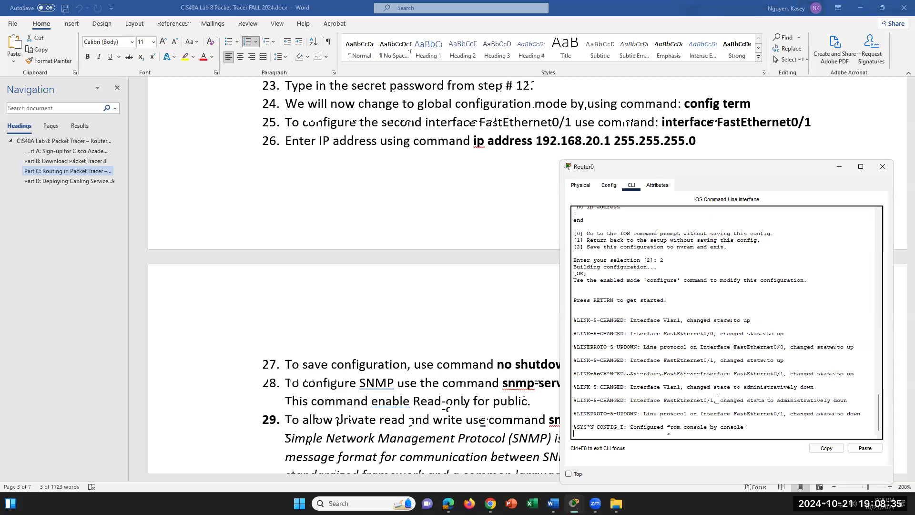
- Bring up the R1> user prompt and type enable
key("Return")
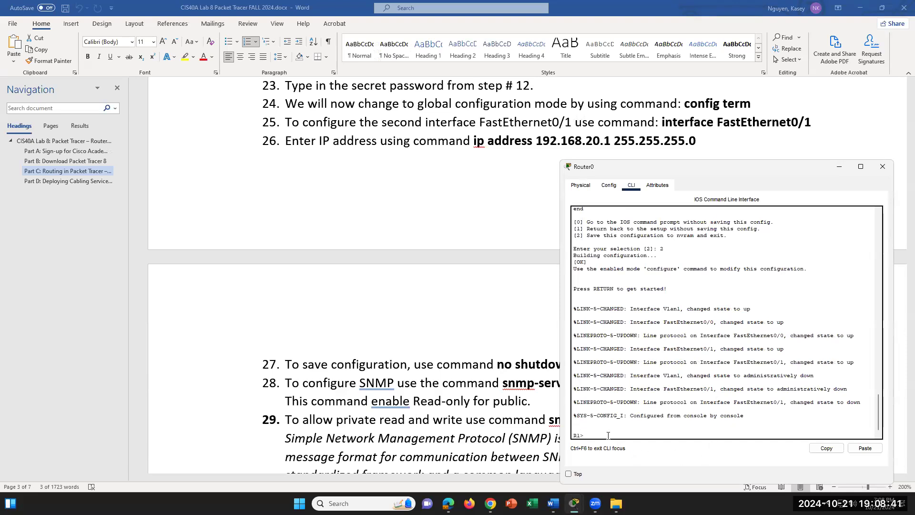
scroll(449, 204, "up", 2)
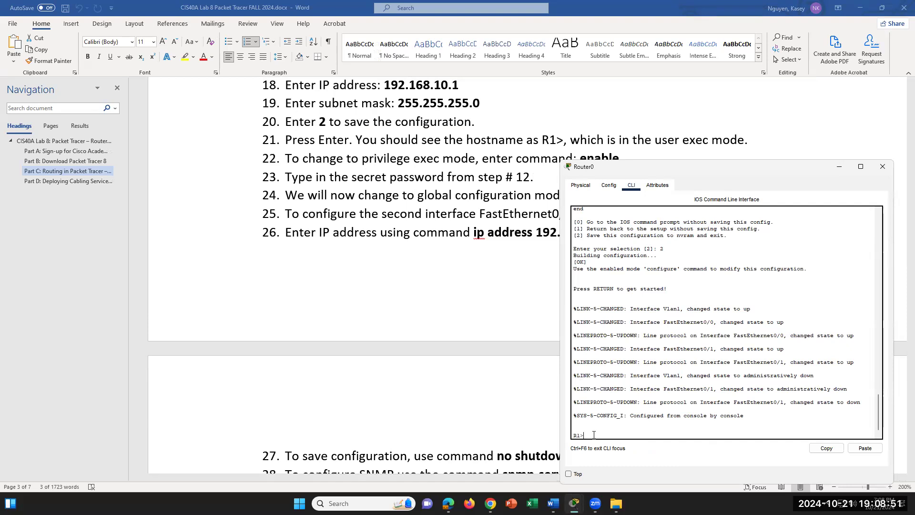
scroll(595, 429, "down", 1)
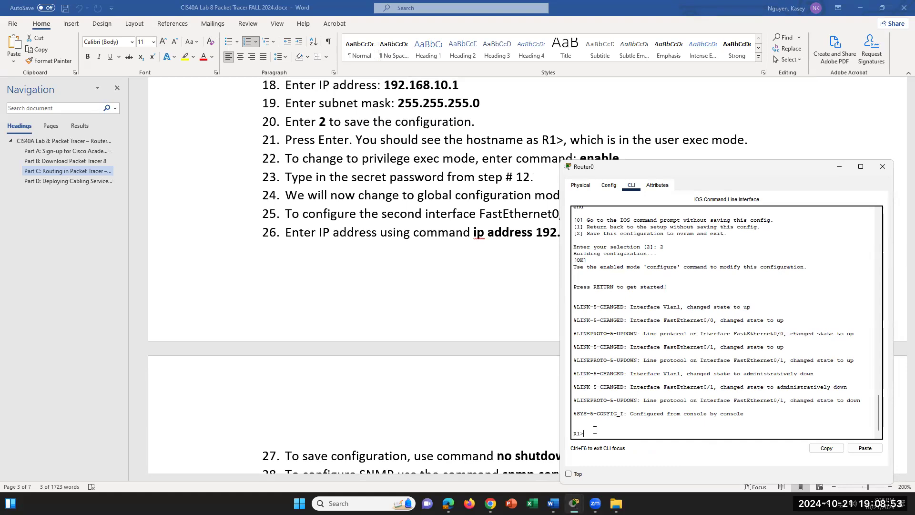
type("enable")
scroll(644, 145, "down", 1)
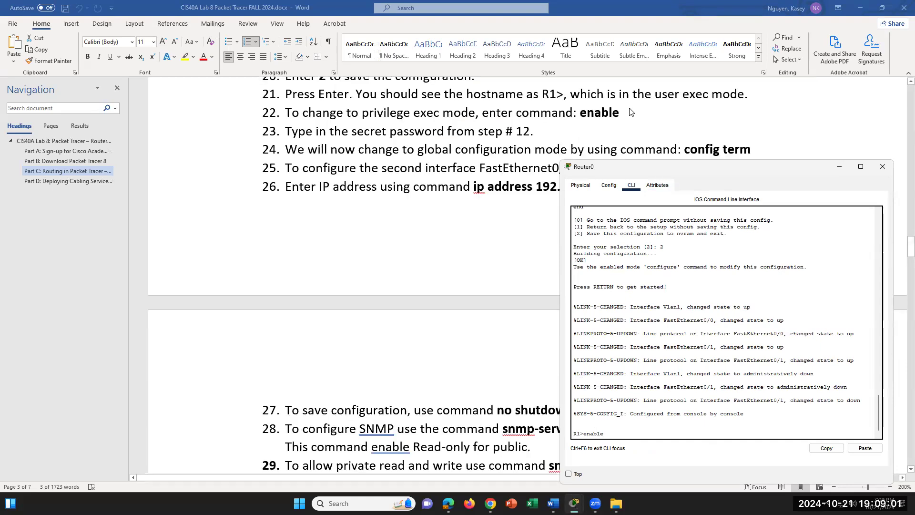
- Submit enable and look up the enable password in the lab instructions
key("Return")
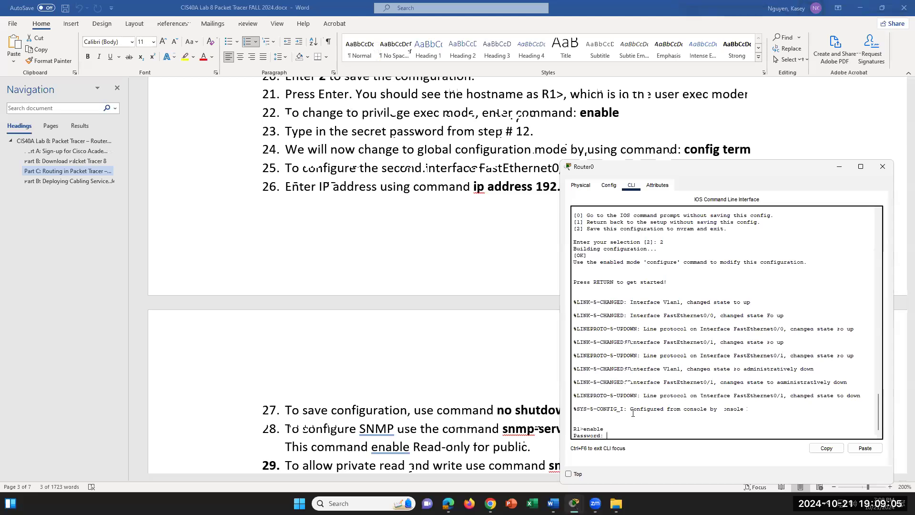
scroll(413, 219, "up", 3)
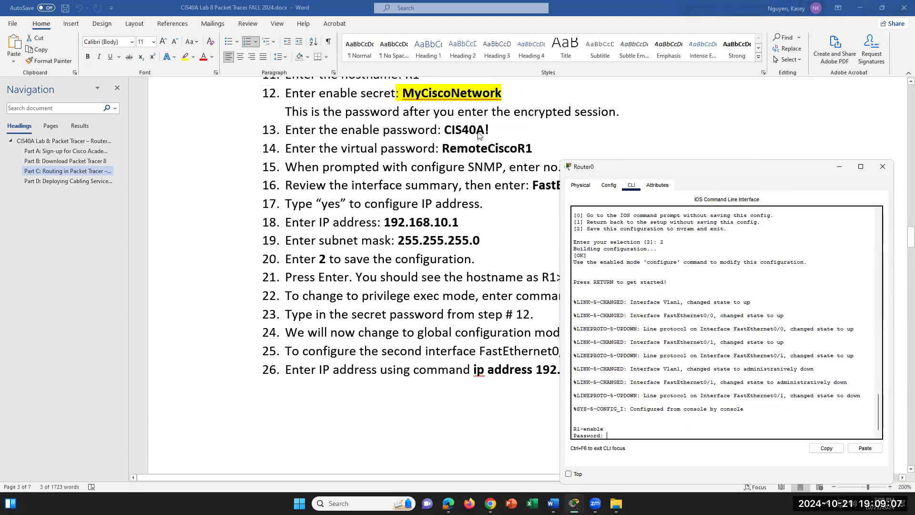
left_click(494, 134)
left_click_drag(446, 130, 489, 130)
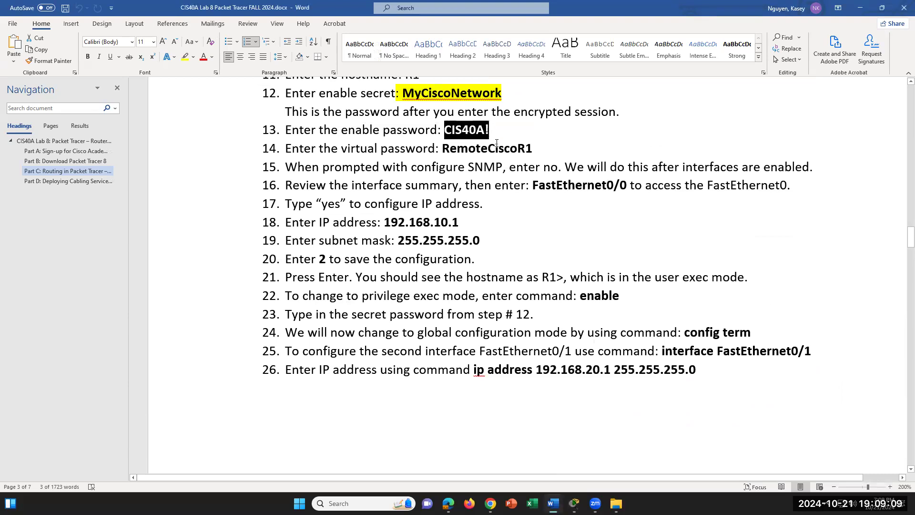
mouse_move(574, 503)
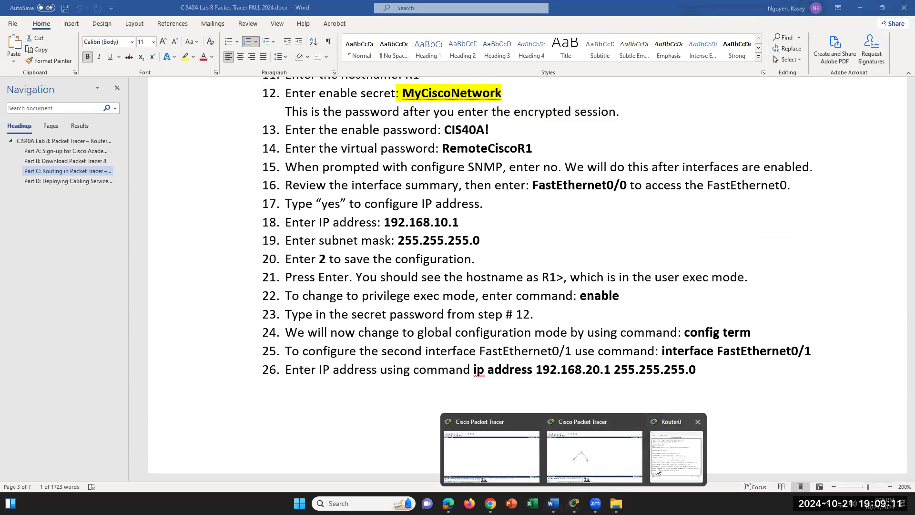
left_click(702, 424)
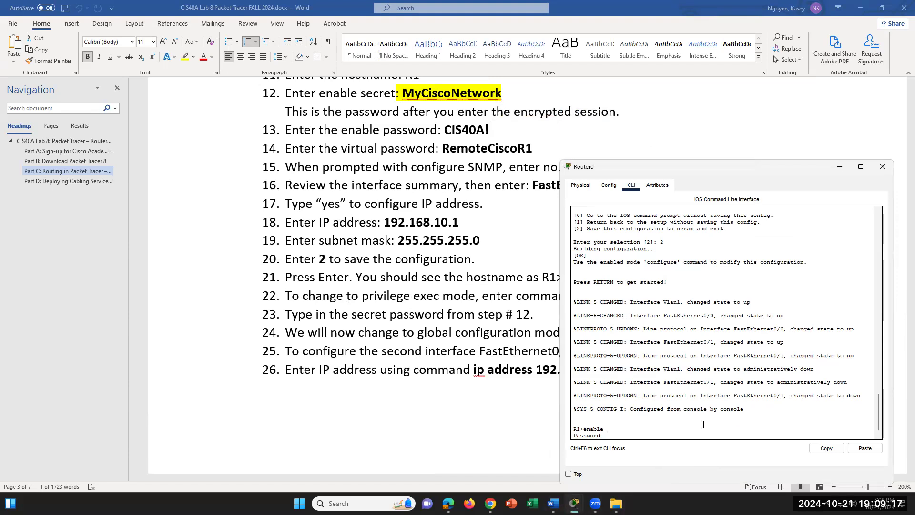
- Retry the enable password after the failed attempts to reach privileged mode
key("Return")
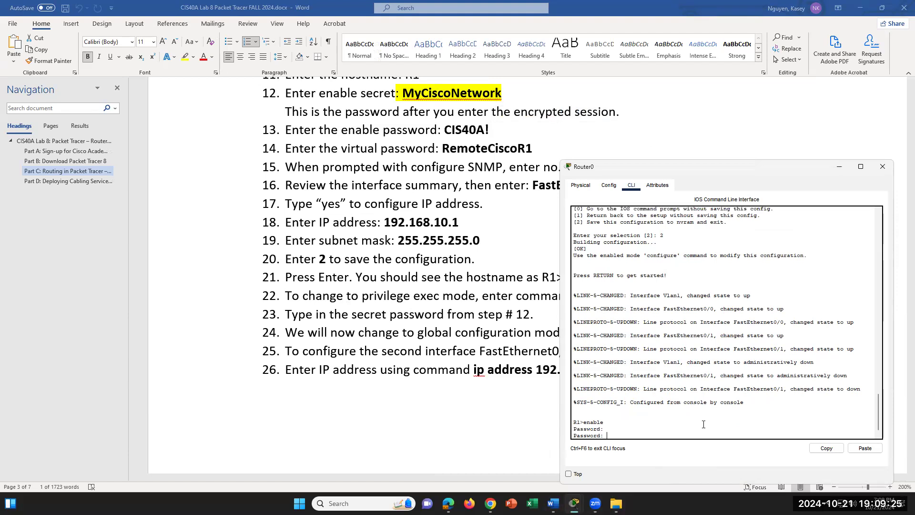
key("Return")
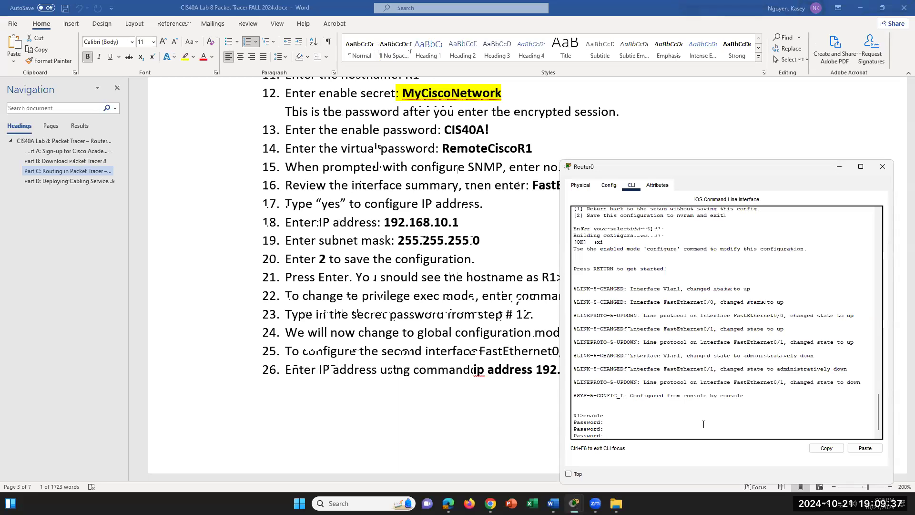
key("Return")
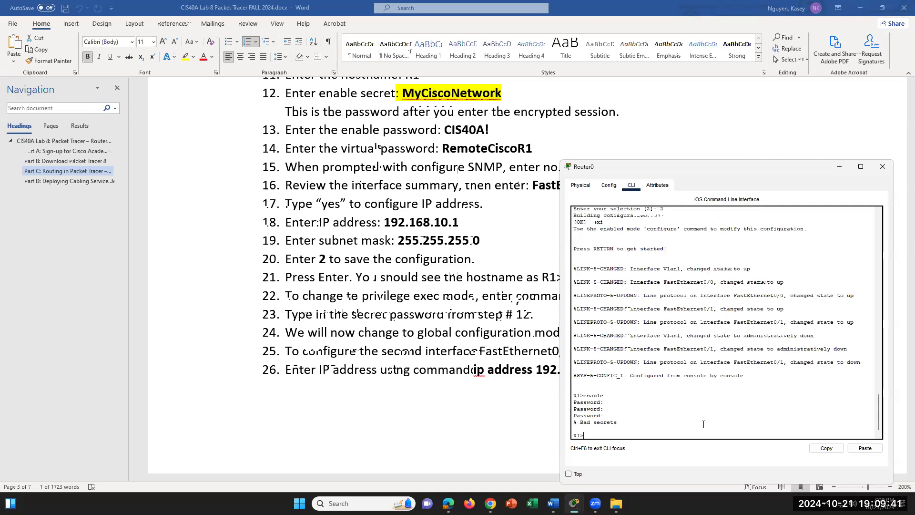
type("enable")
key("Return")
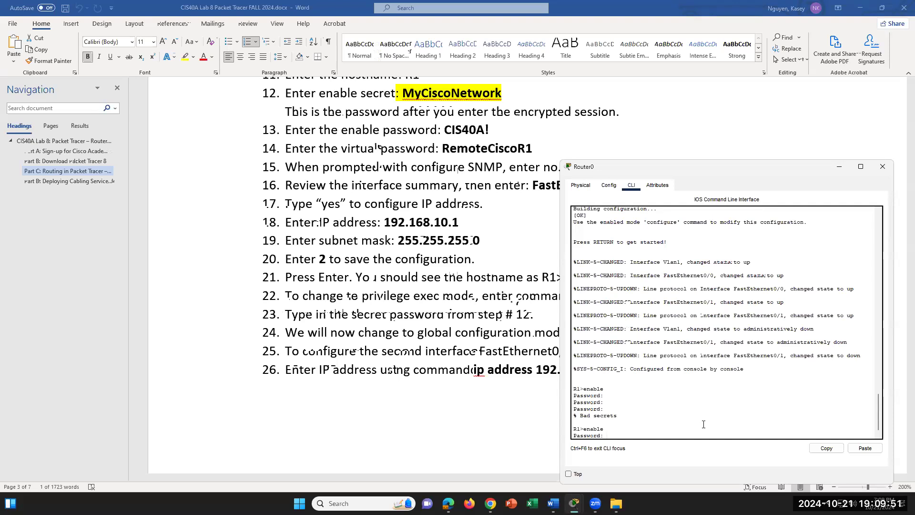
key("Return")
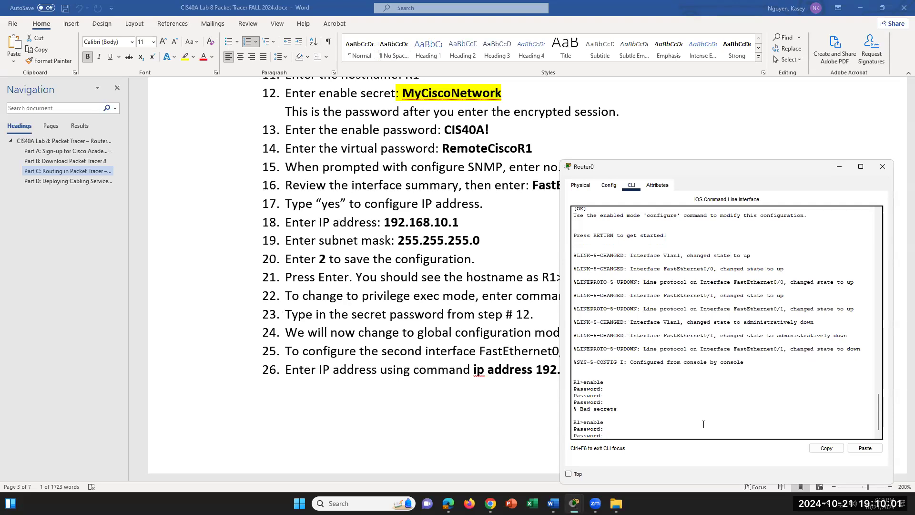
key("Return")
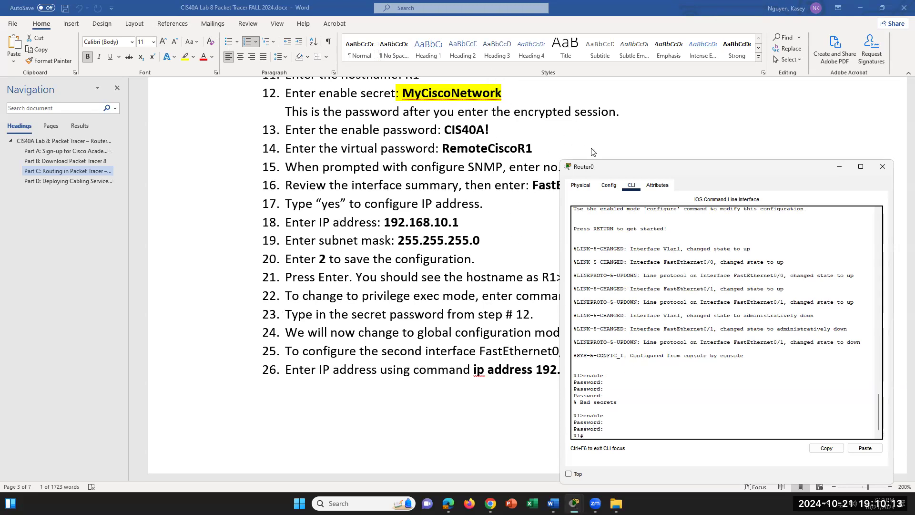
double_click(496, 131)
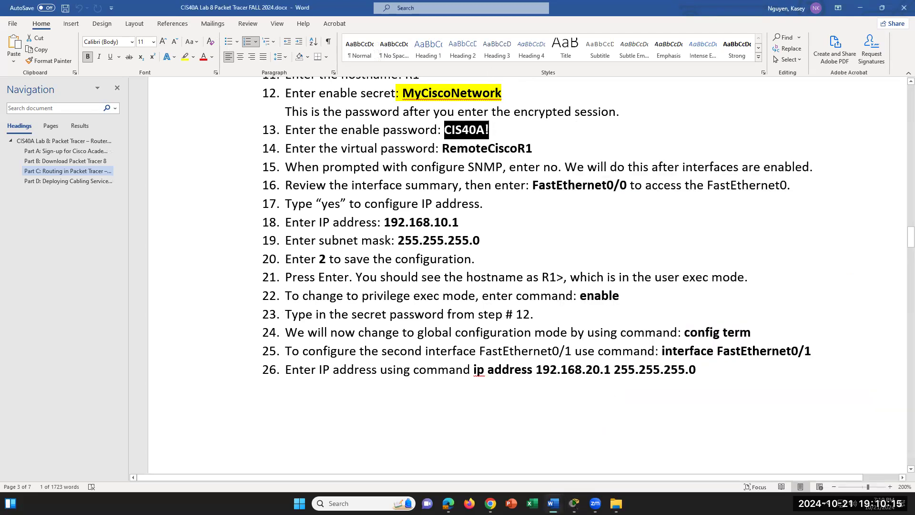
mouse_move(575, 503)
left_click(670, 455)
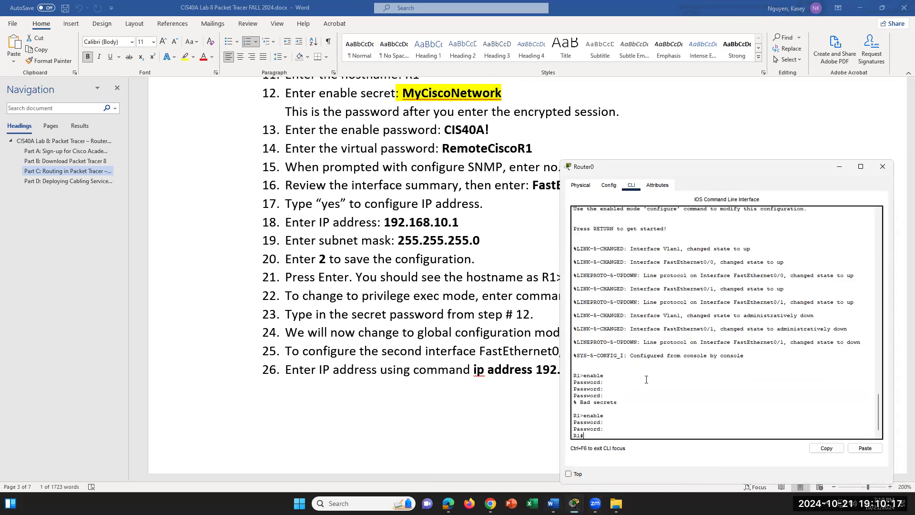
left_click_drag(591, 435, 570, 433)
left_click(585, 436)
scroll(537, 217, "down", 2)
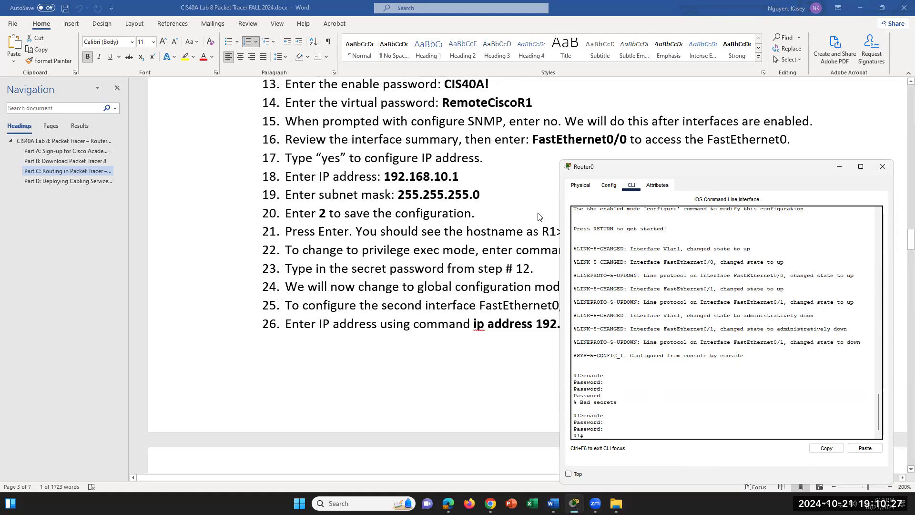
scroll(538, 217, "up", 2)
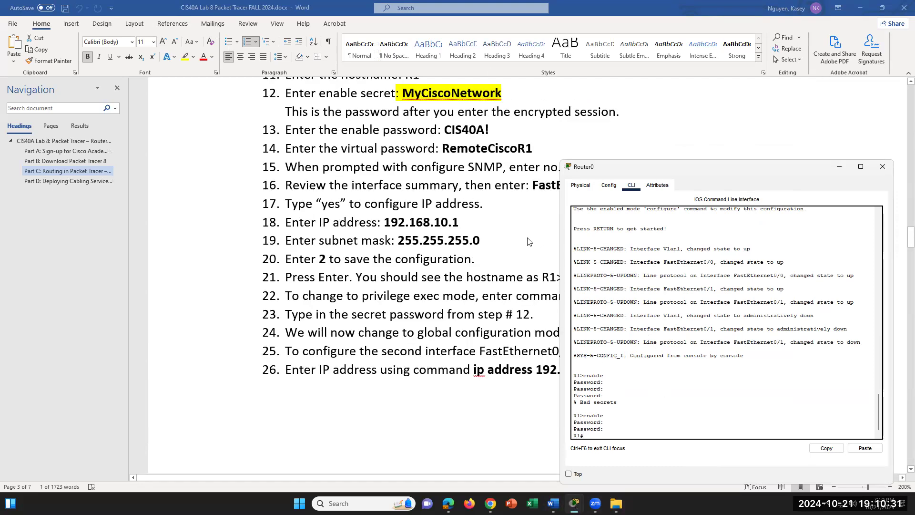
scroll(527, 241, "down", 20)
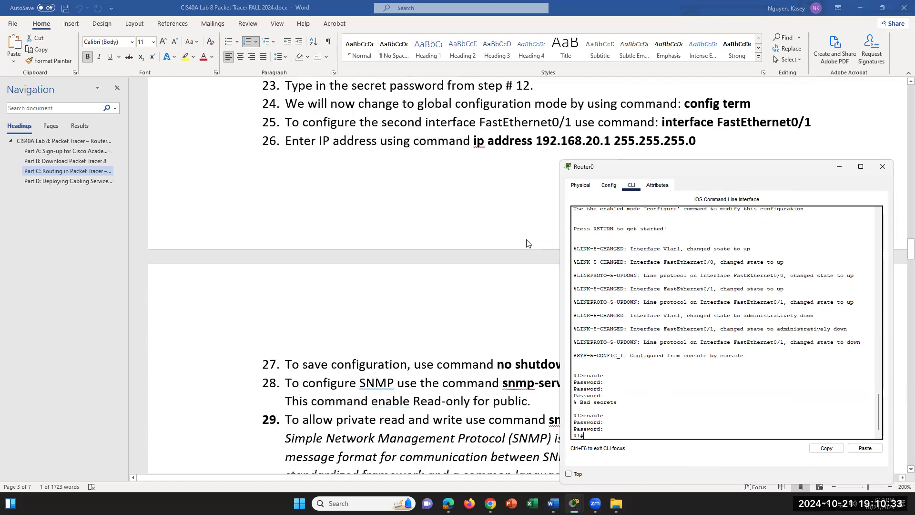
scroll(526, 243, "up", 14)
- Enter global configuration mode on R1 with config term
type("config term")
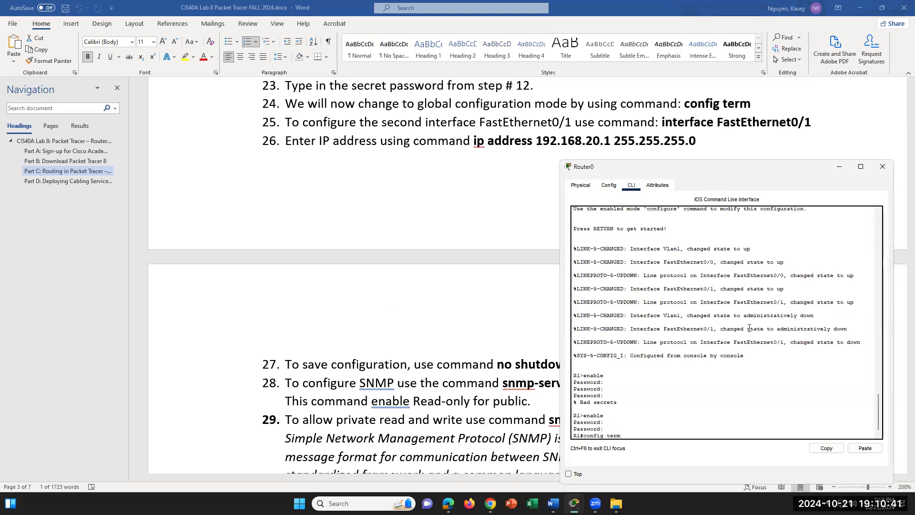
key("Return")
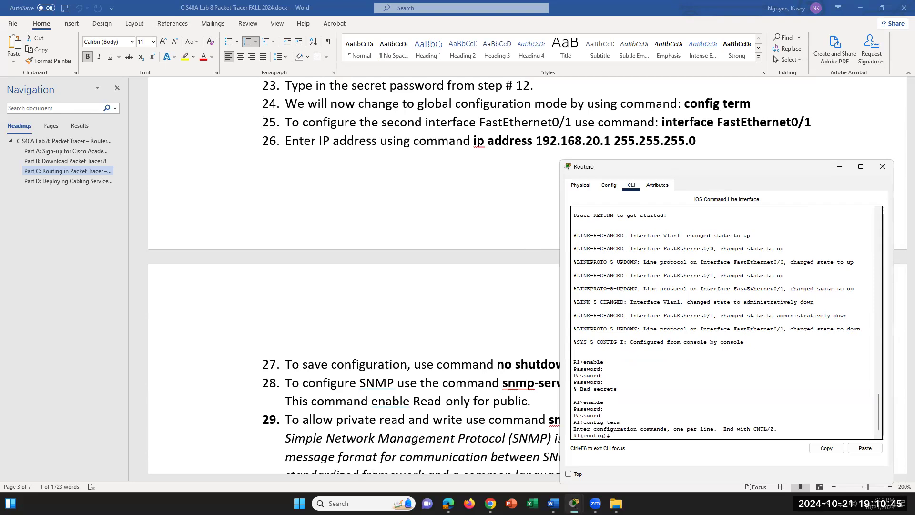
left_click_drag(612, 435, 572, 434)
left_click(631, 434)
left_click_drag(613, 434, 580, 435)
left_click(637, 437)
- Enter interface configuration mode for FastEthernet0/1
type("inter")
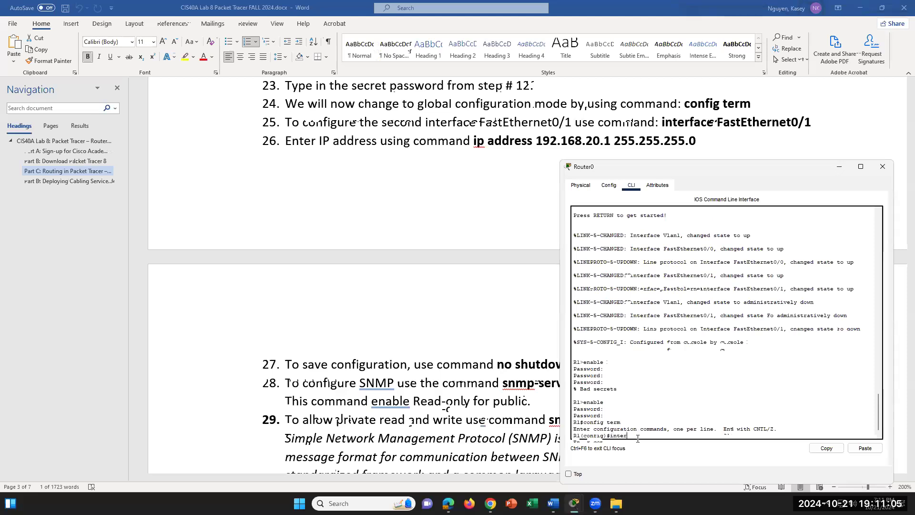
type("face FastEthernet")
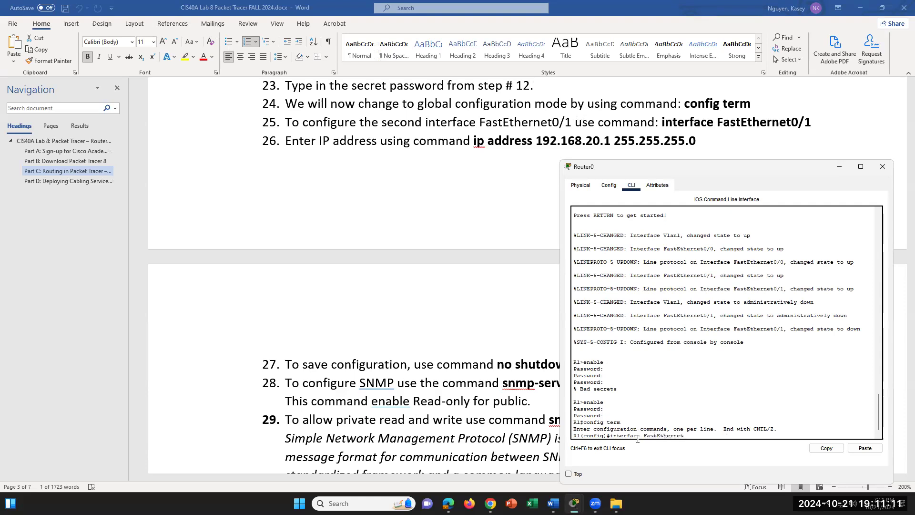
type("0/1")
key("Return")
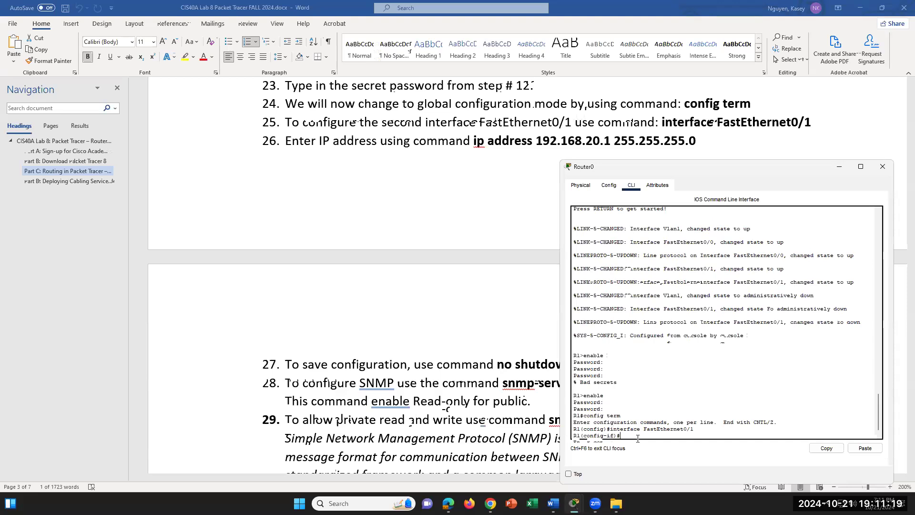
double_click(658, 429)
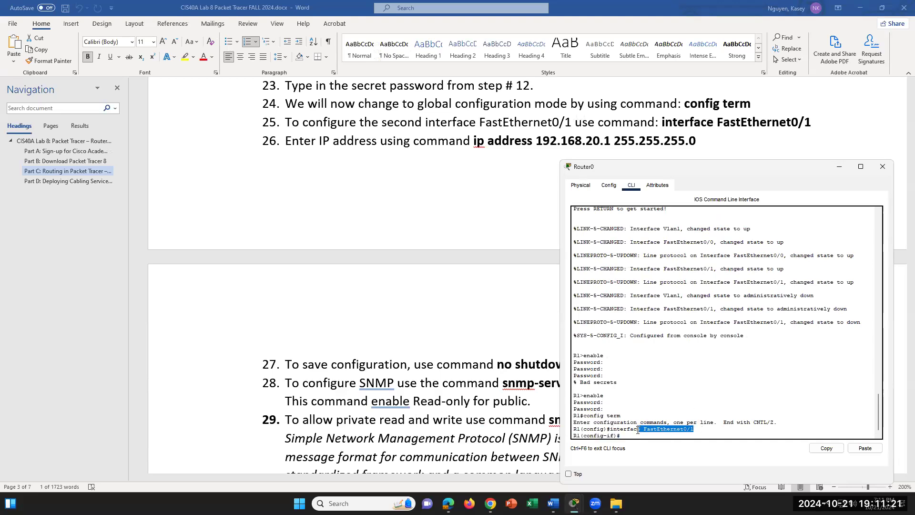
left_click_drag(618, 436, 582, 436)
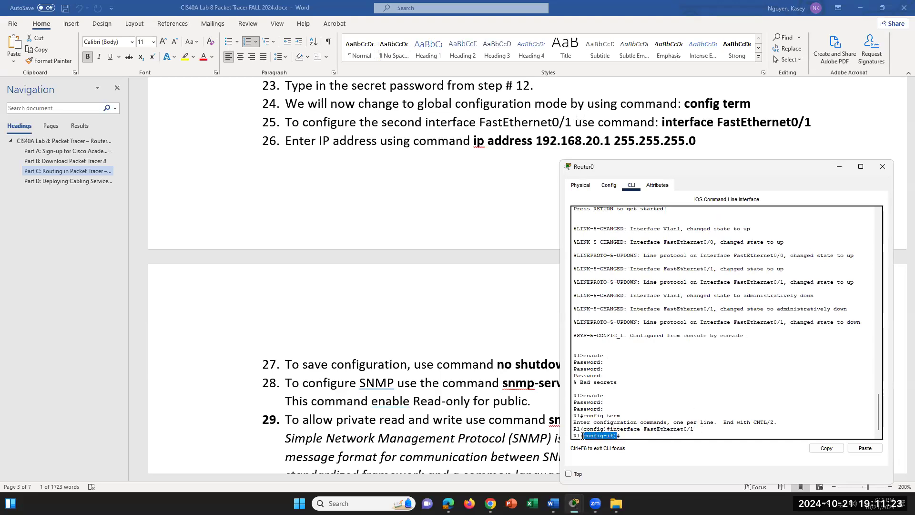
- Assign FastEthernet0/1 the IP address 192.168.20.1 with mask 255.255.255.0
left_click(624, 432)
type("ip address 192.")
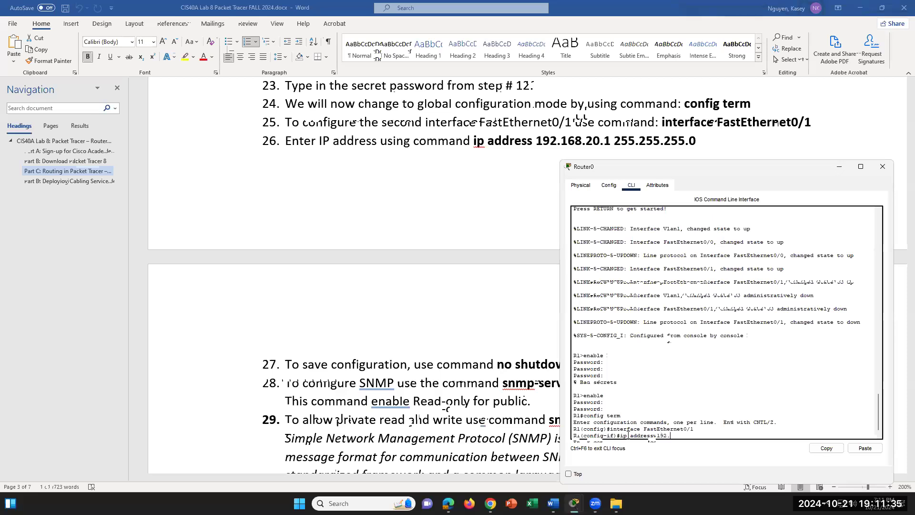
type("16")
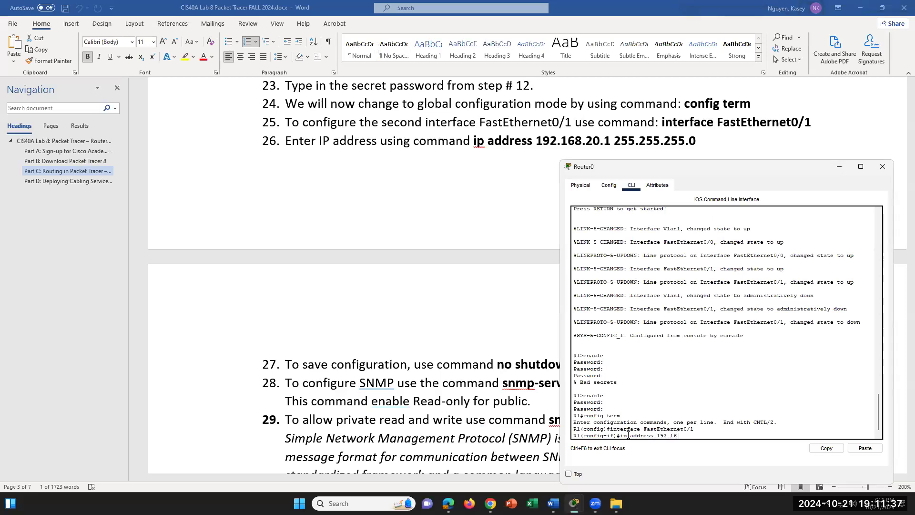
type("8.20.1")
type("255.255.255.0")
left_click_drag(751, 435, 610, 435)
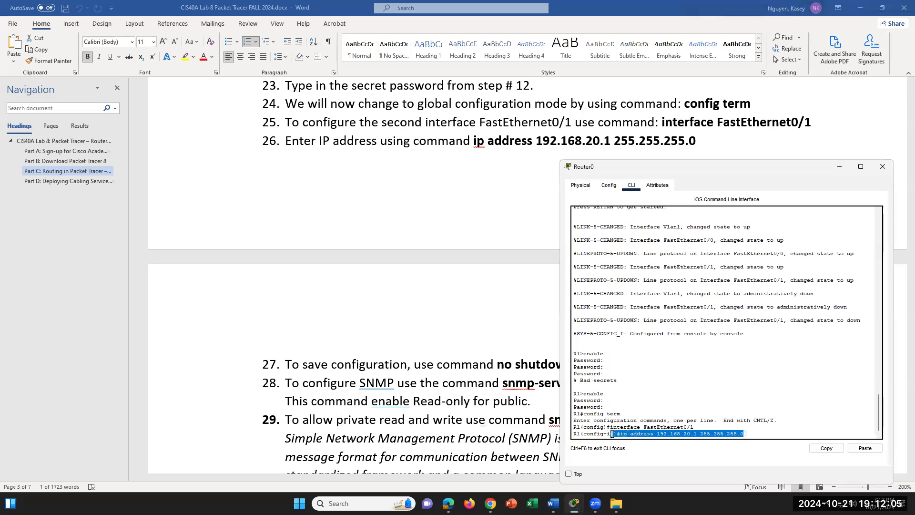
left_click(746, 433)
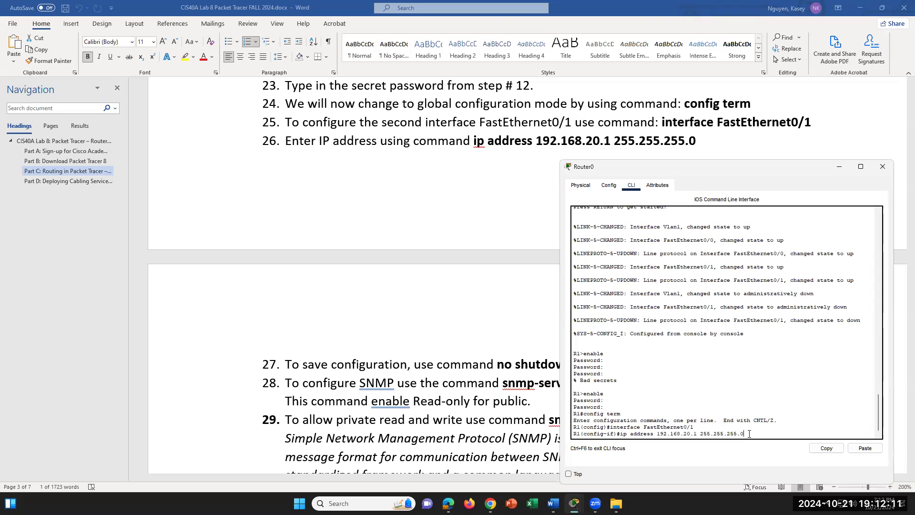
key("Return")
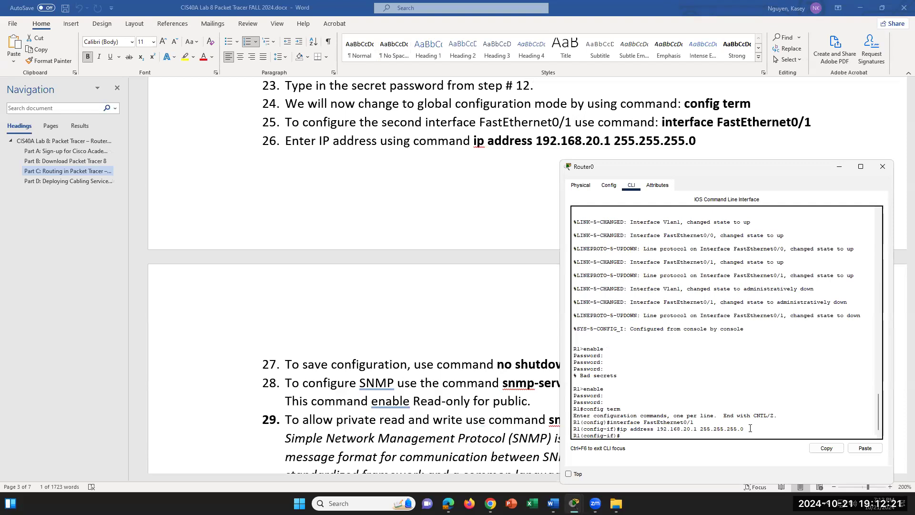
- Enable FastEthernet0/1 with no shutdown so its link and protocol come up
scroll(485, 396, "down", 3)
scroll(486, 396, "down", 5)
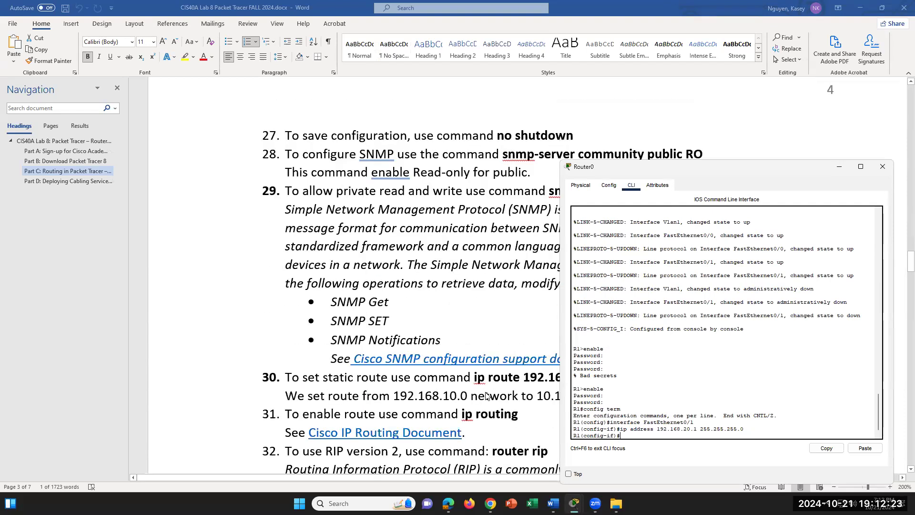
type("n")
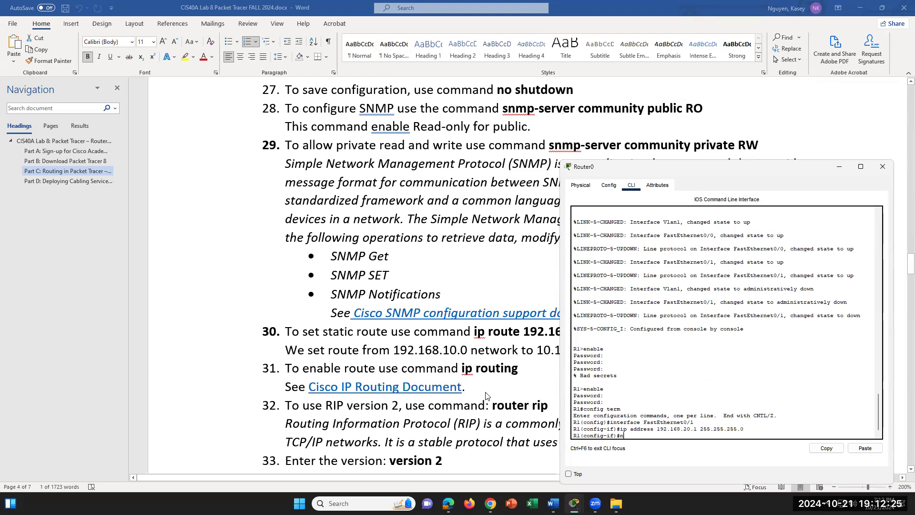
type("o shutdown")
key("Return")
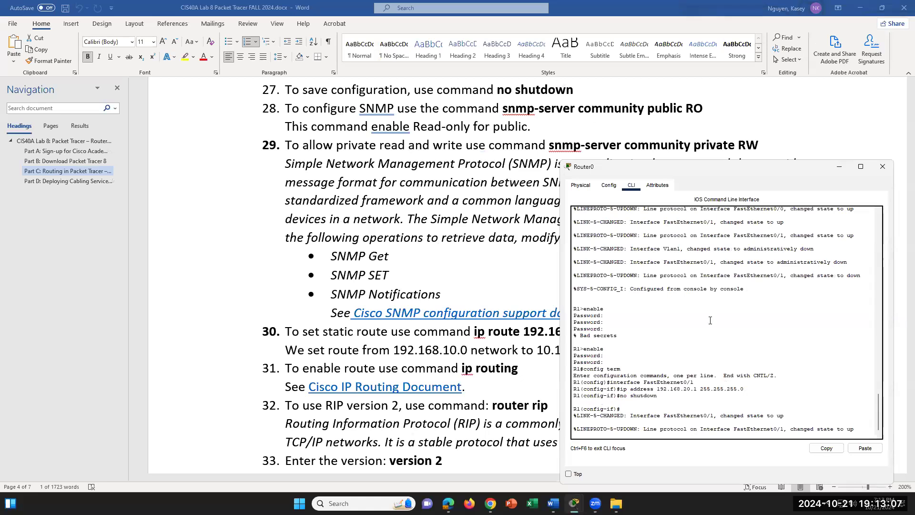
key("Return")
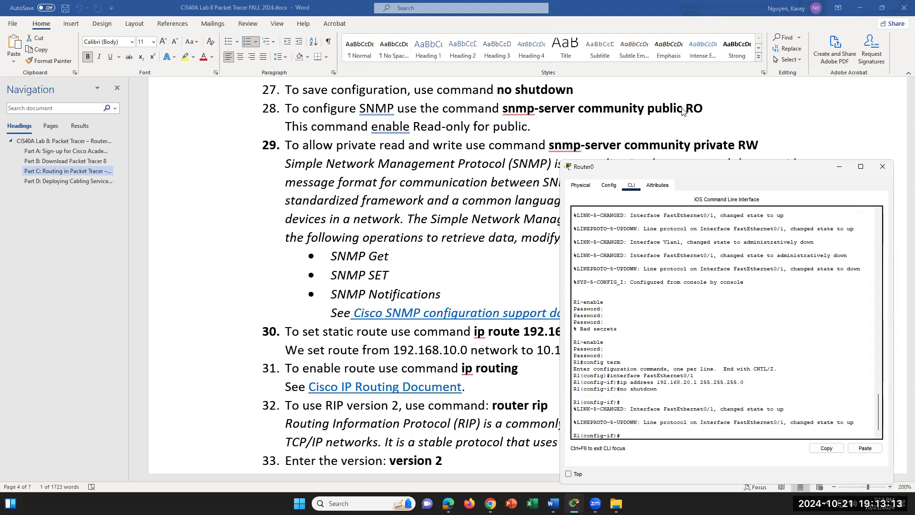
- Enter 'snmp-server community public RO' on R1, correcting the trailing O before submitting
left_click_drag(694, 376, 644, 376)
left_click(674, 428)
type("snmp-server community public R")
key("BackSpace")
type("O")
key("Return")
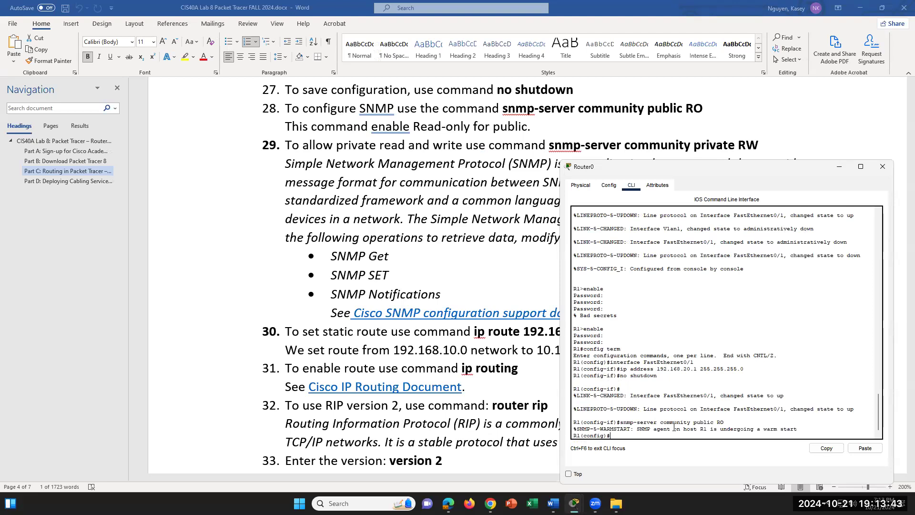
- Highlight the SNMP agent warm-start message that confirms the public community
left_click_drag(670, 428, 634, 429)
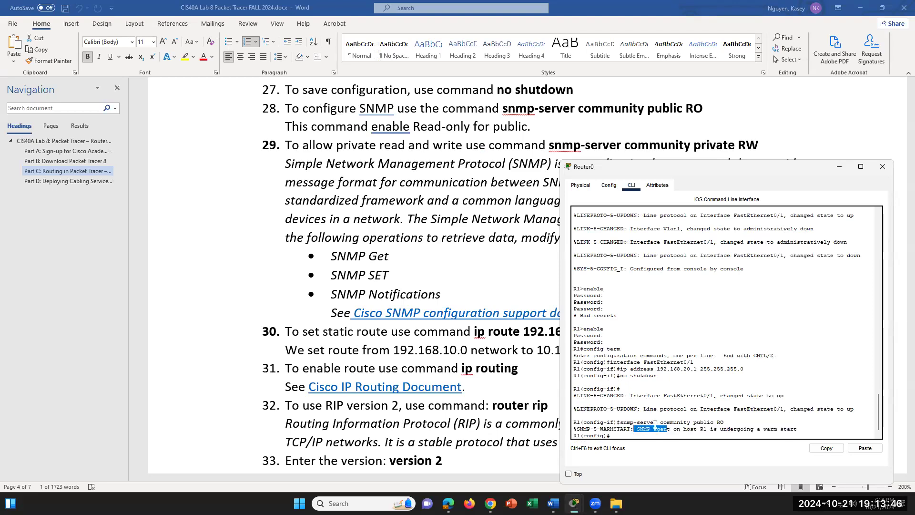
left_click(798, 429)
scroll(560, 133, "down", 1)
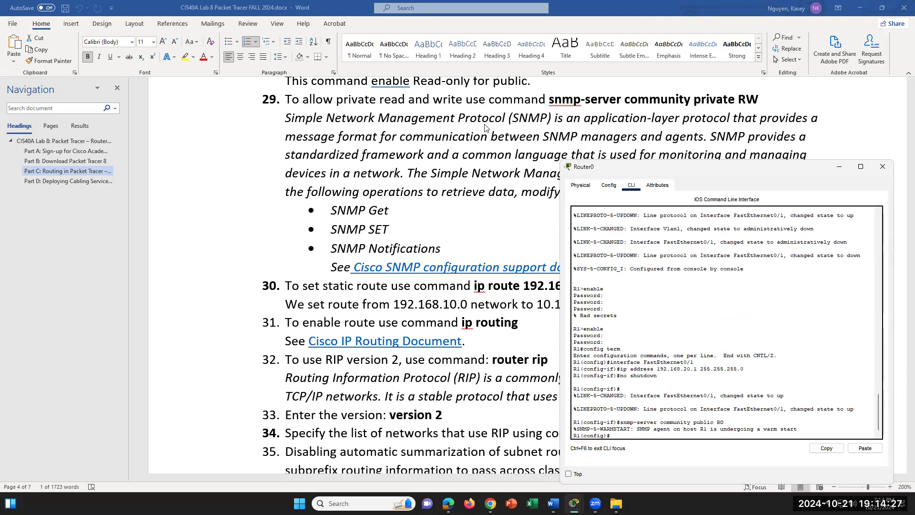
left_click(442, 154)
left_click_drag(431, 154, 772, 173)
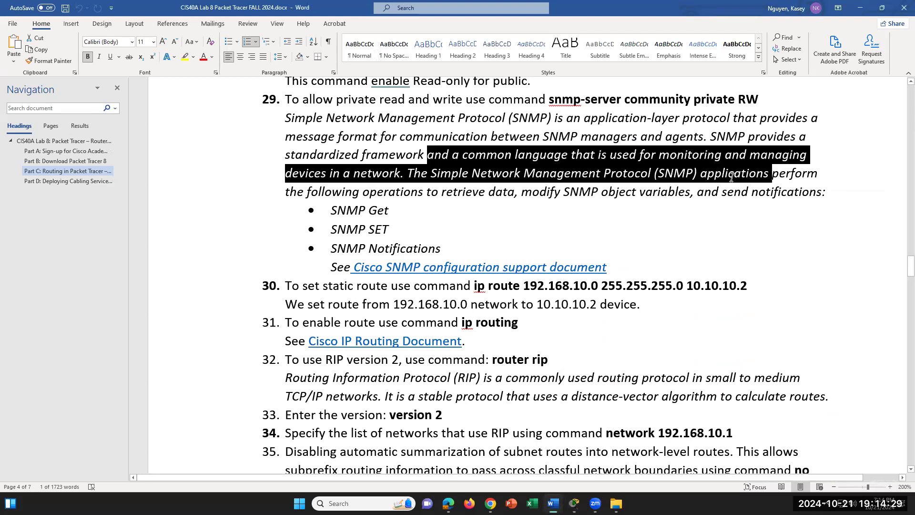
left_click(442, 168)
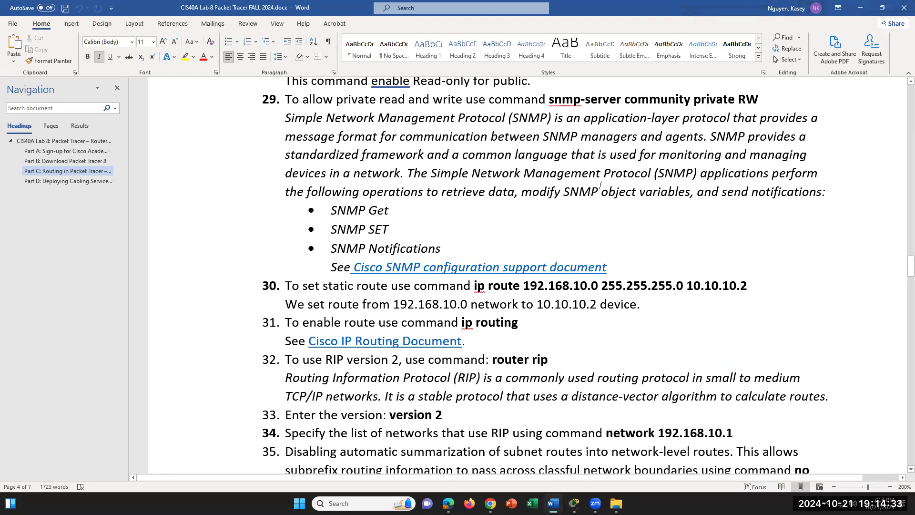
scroll(577, 204, "down", 1)
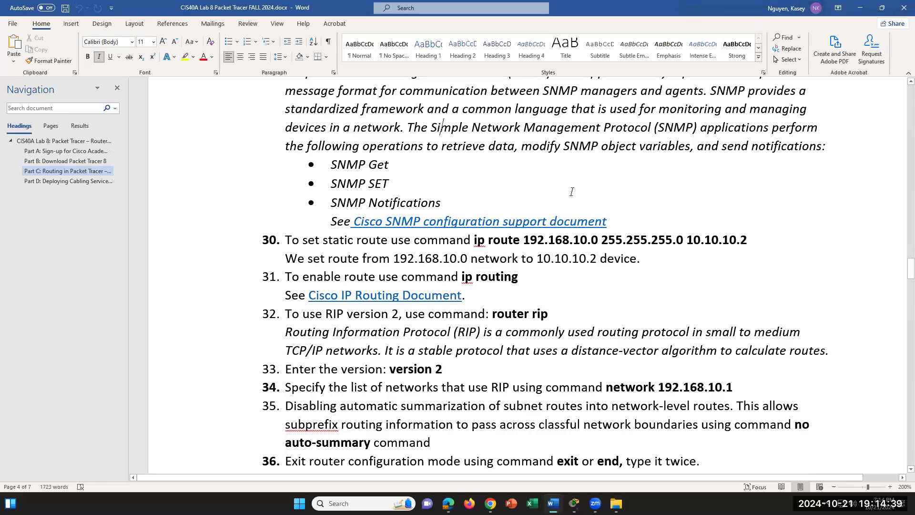
left_click(399, 162)
left_click_drag(398, 163, 365, 160)
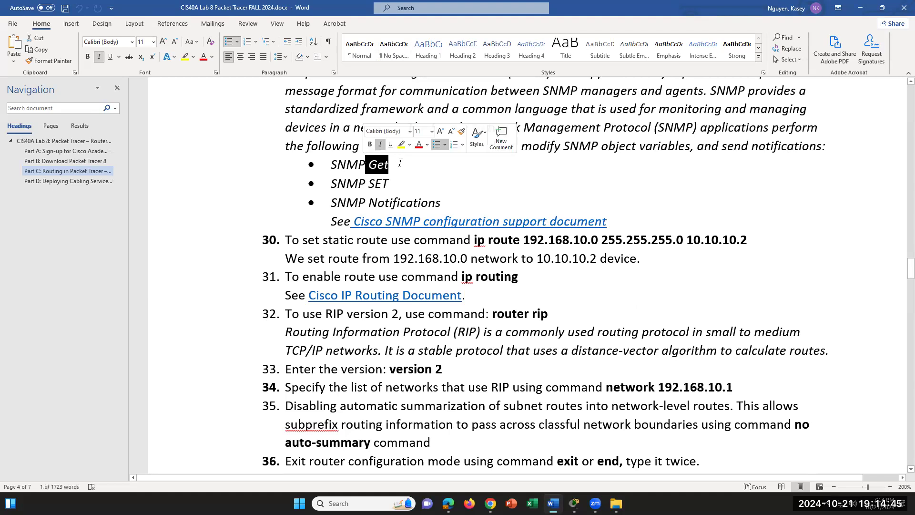
left_click_drag(405, 184, 360, 183)
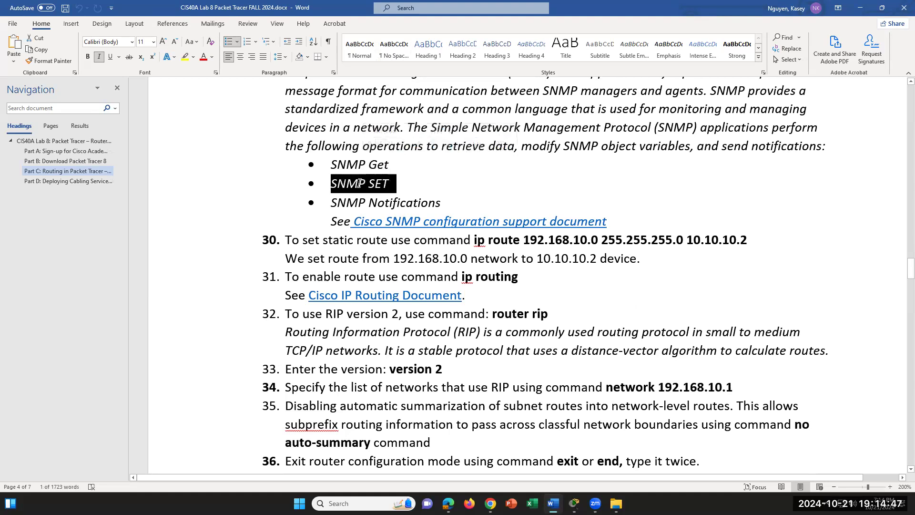
left_click(455, 189)
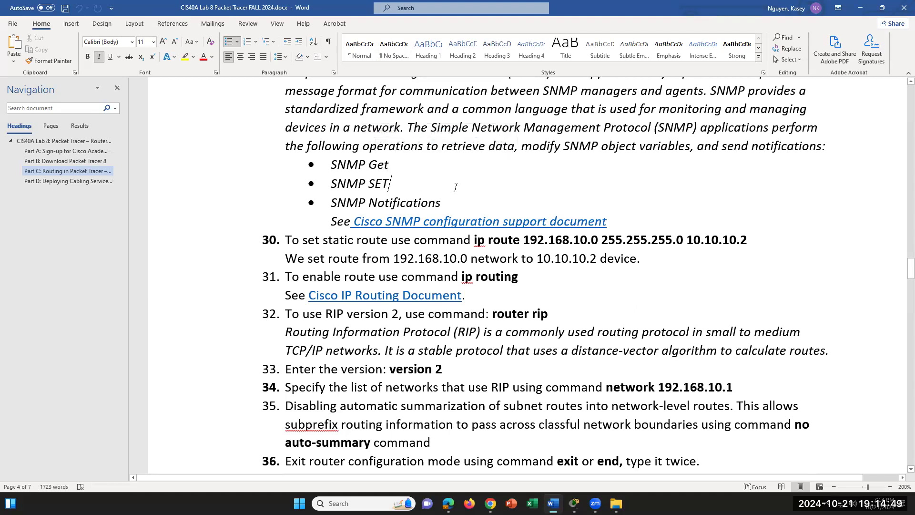
left_click_drag(456, 204, 366, 203)
left_click(459, 204)
scroll(647, 253, "up", 2)
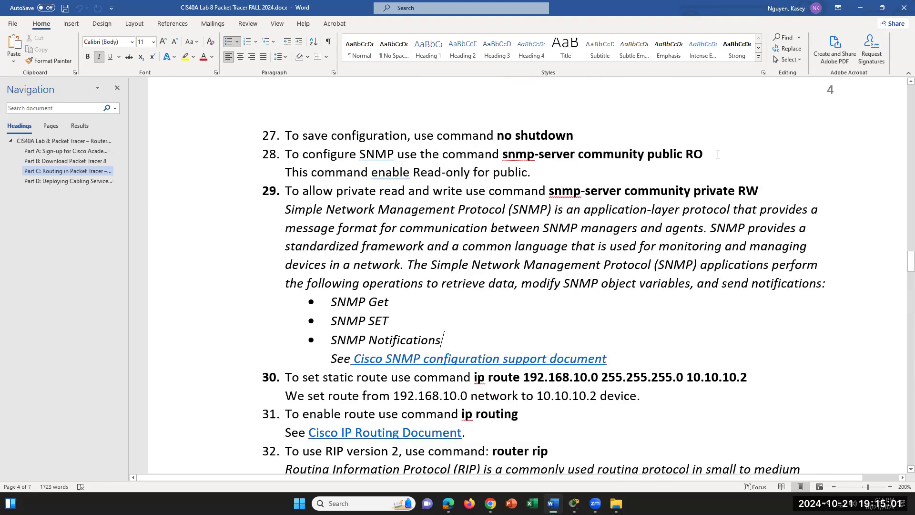
left_click(667, 160)
mouse_move(575, 504)
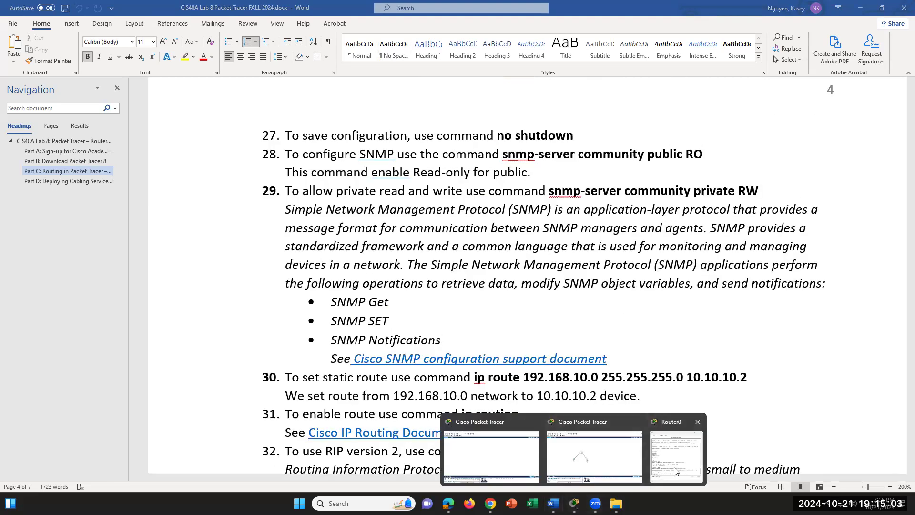
left_click(677, 458)
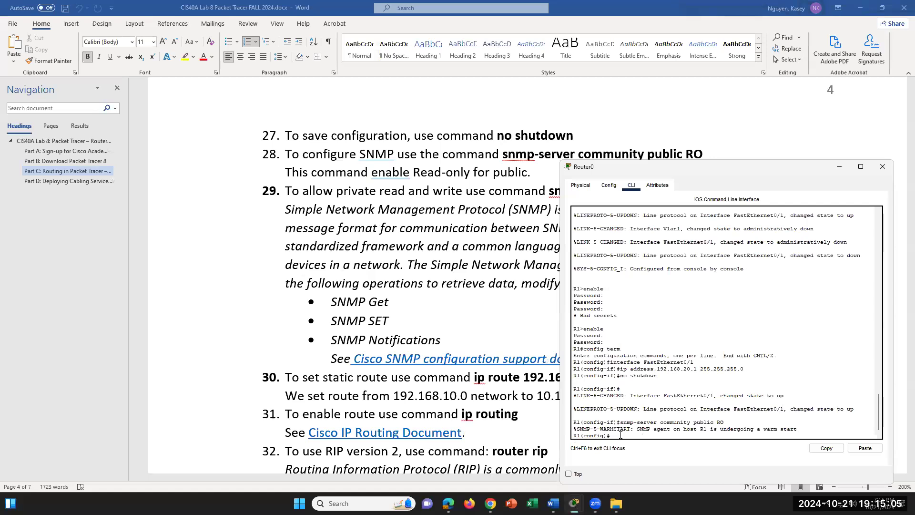
scroll(634, 145, "down", 2)
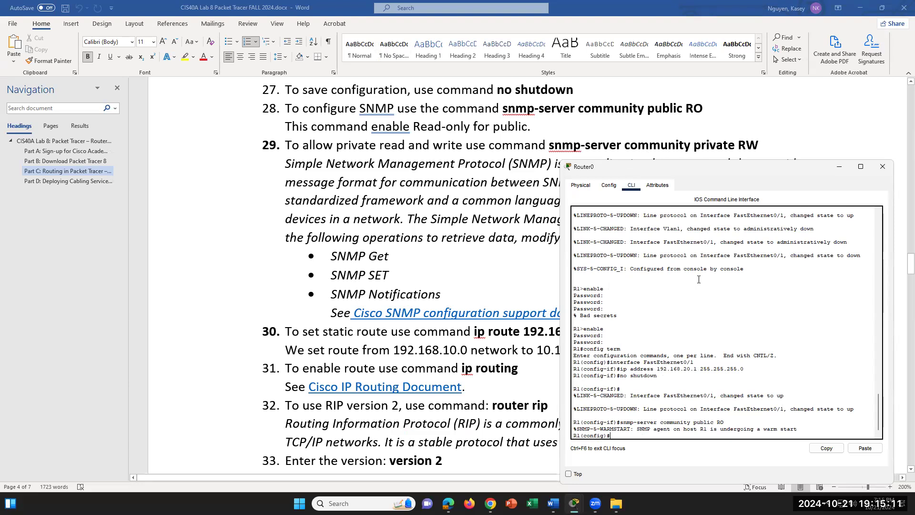
type("snmp-s")
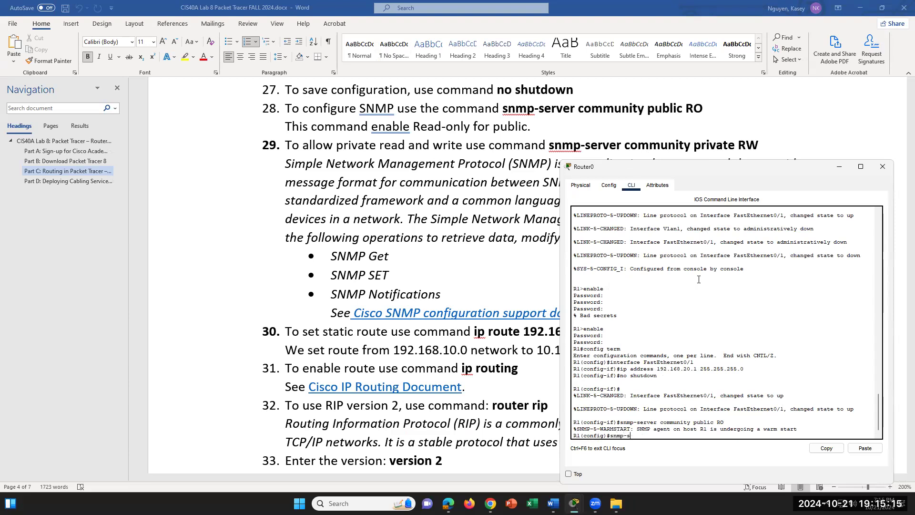
type("erver community private RW")
key("Return")
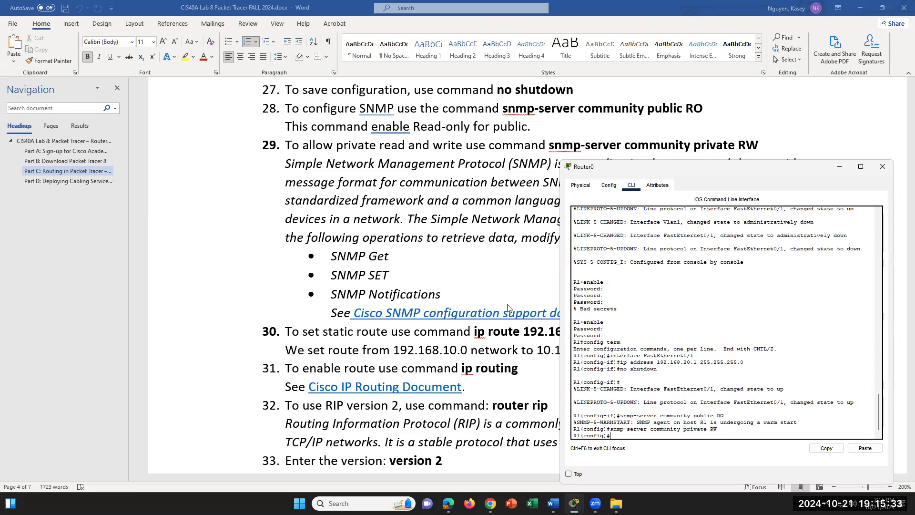
scroll(508, 286, "down", 1)
scroll(508, 286, "down", 3)
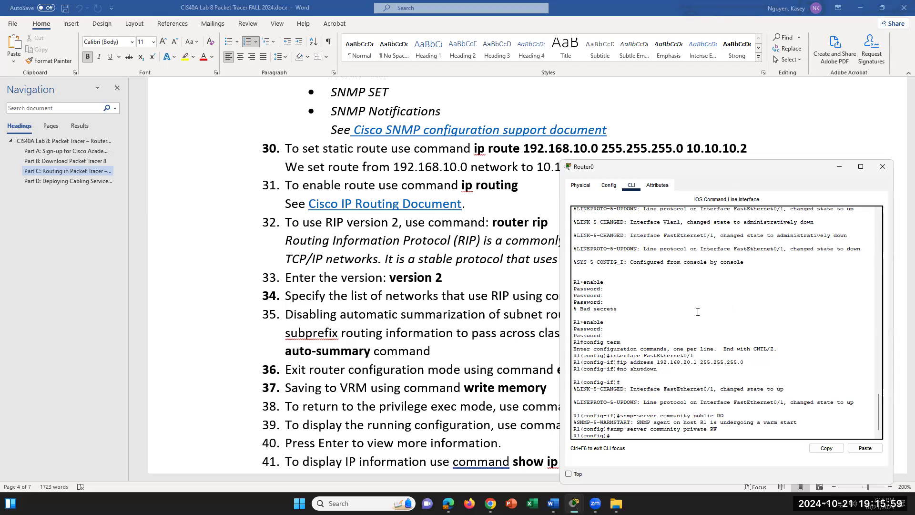
- Add static route 192.168.10.0 255.255.255.0 via 10.10.10.2, then return to the Word instructions
type("rou")
type("192.168.10.0 25")
type("5.255.255.0 10.10.10.")
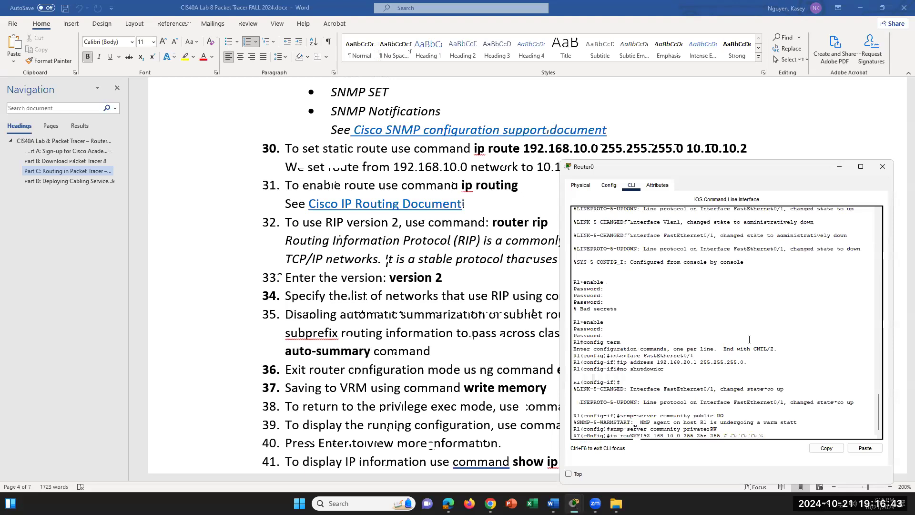
key("Return")
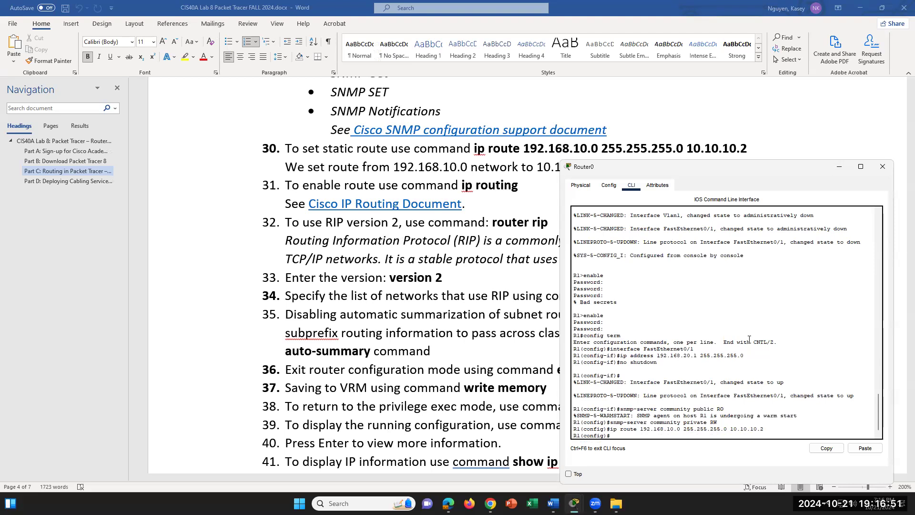
scroll(437, 191, "down", 2)
scroll(458, 169, "up", 2)
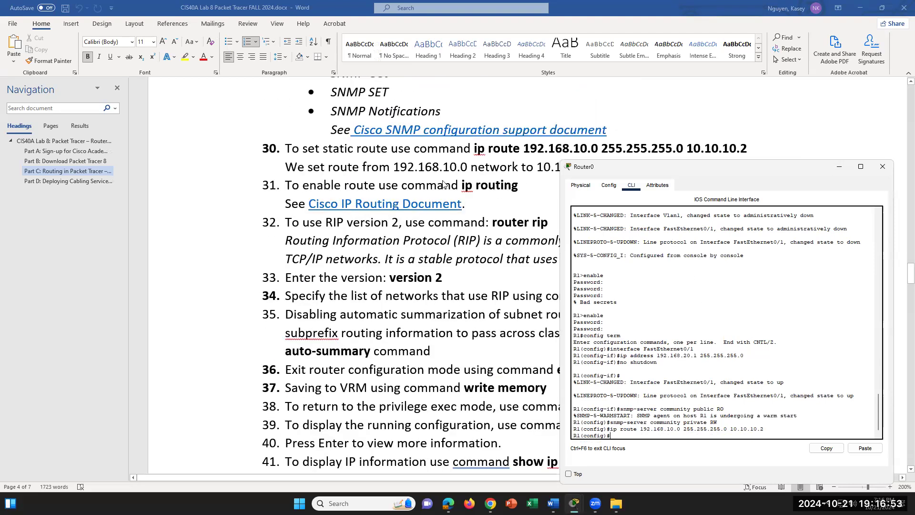
left_click(476, 167)
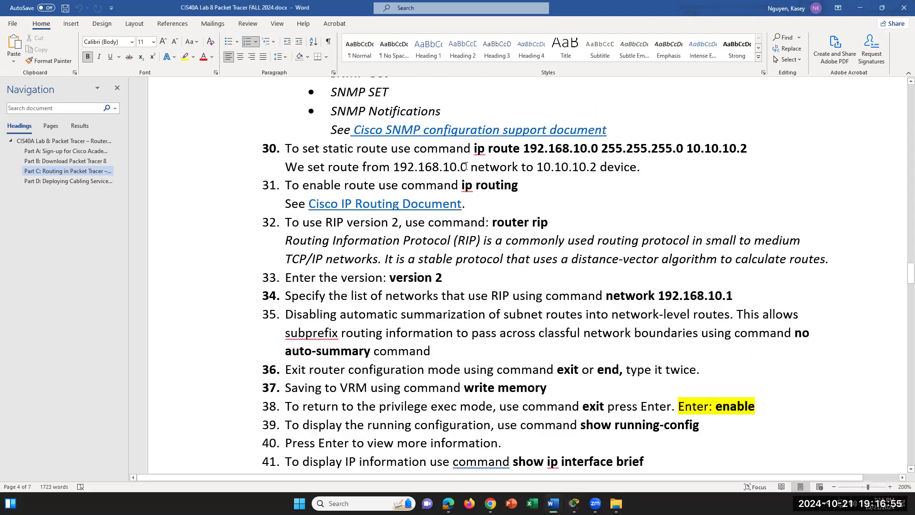
- Highlight the 192.168.10.0 network and 10.10.10.2 next hop in step 30, then return to Router0's CLI
left_click_drag(467, 167, 420, 171)
left_click_drag(596, 167, 537, 166)
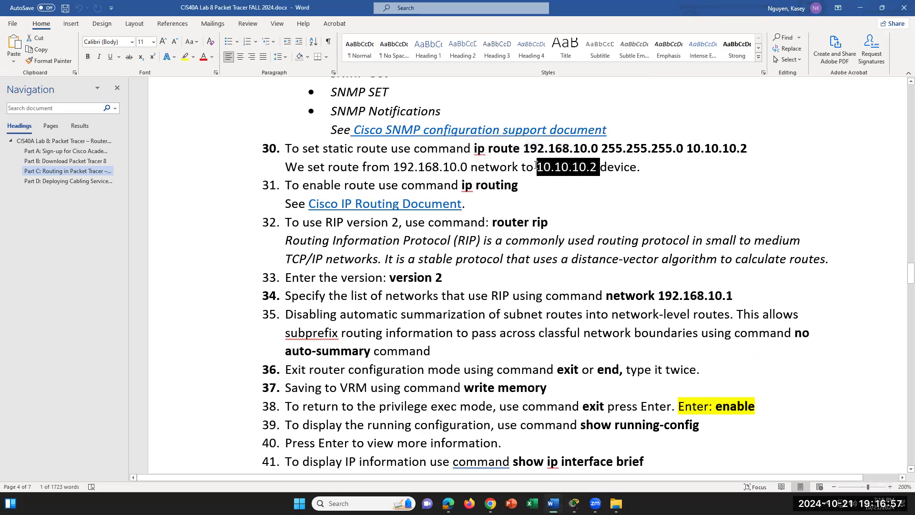
left_click_drag(602, 168, 587, 168)
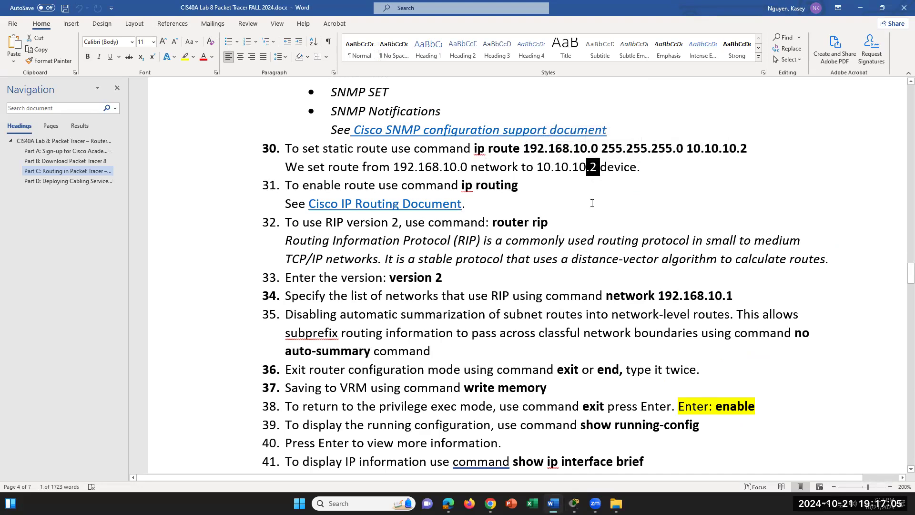
left_click(611, 164)
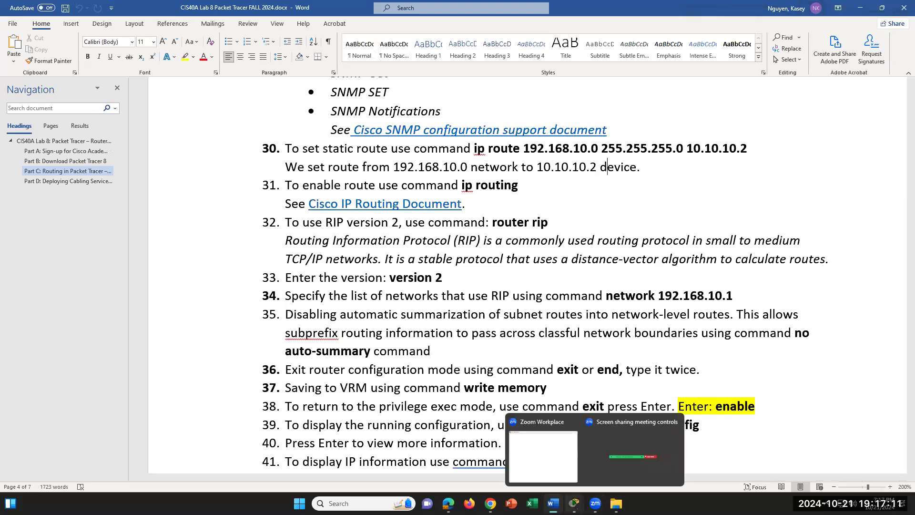
mouse_move(574, 503)
left_click(677, 451)
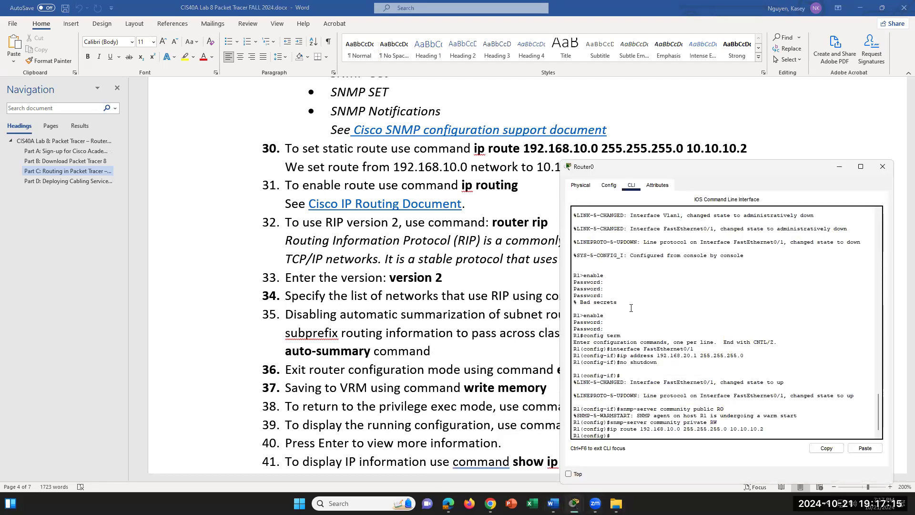
- Enable 'ip routing' on R1
type("ip routing")
key("Return")
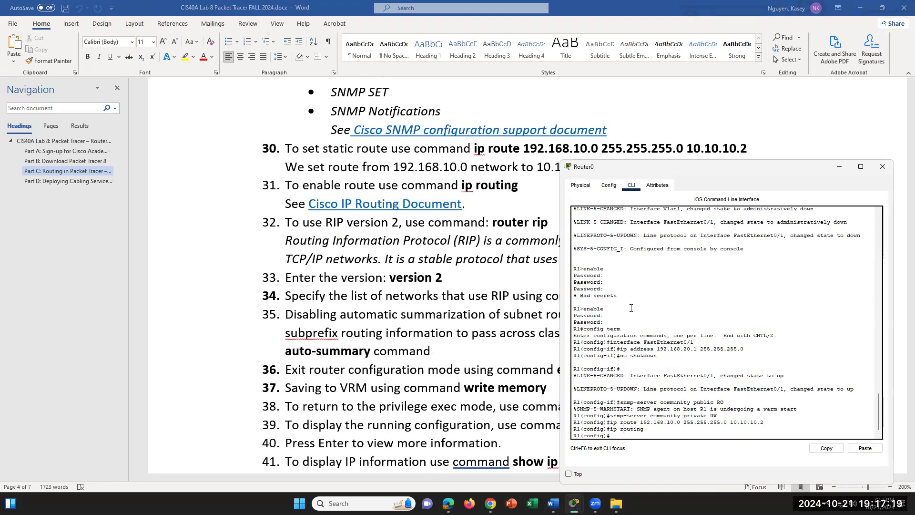
scroll(556, 196, "down", 1)
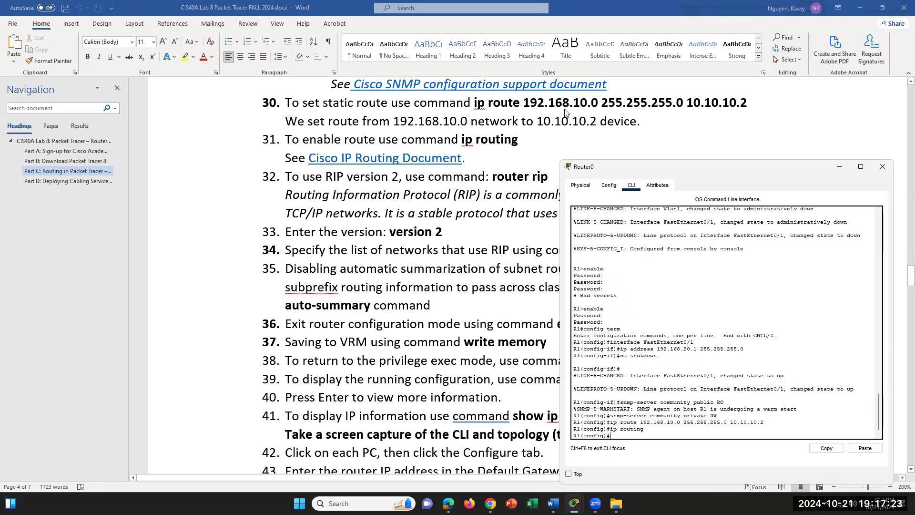
- Start the RIP routing process with 'router rip' and set it to version 2
type("router rip")
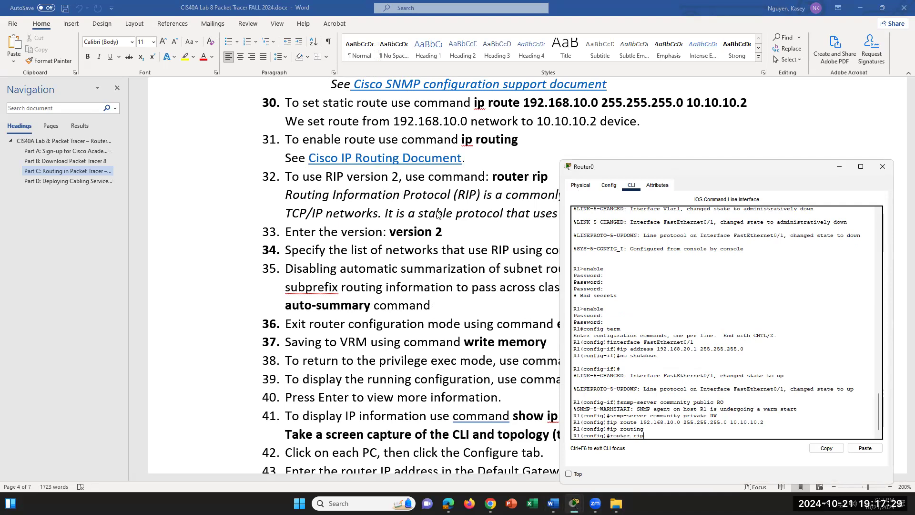
scroll(412, 211, "down", 2)
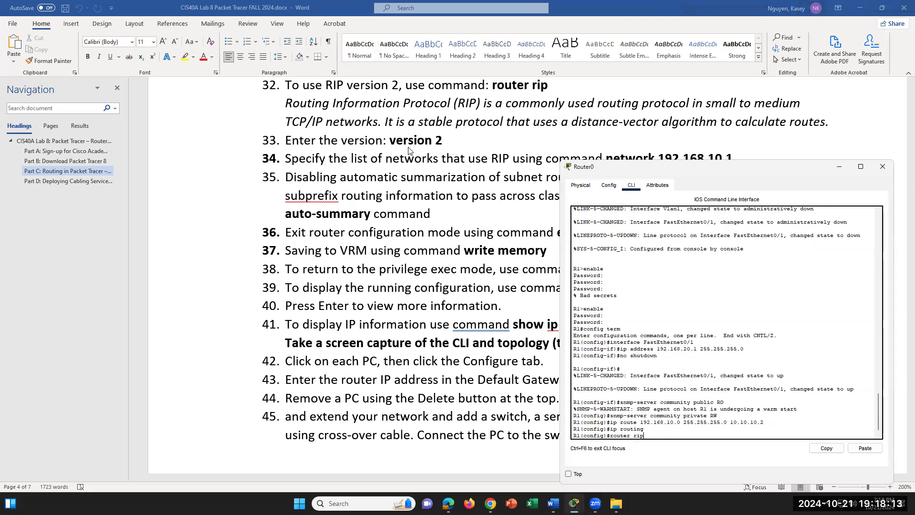
key("Return")
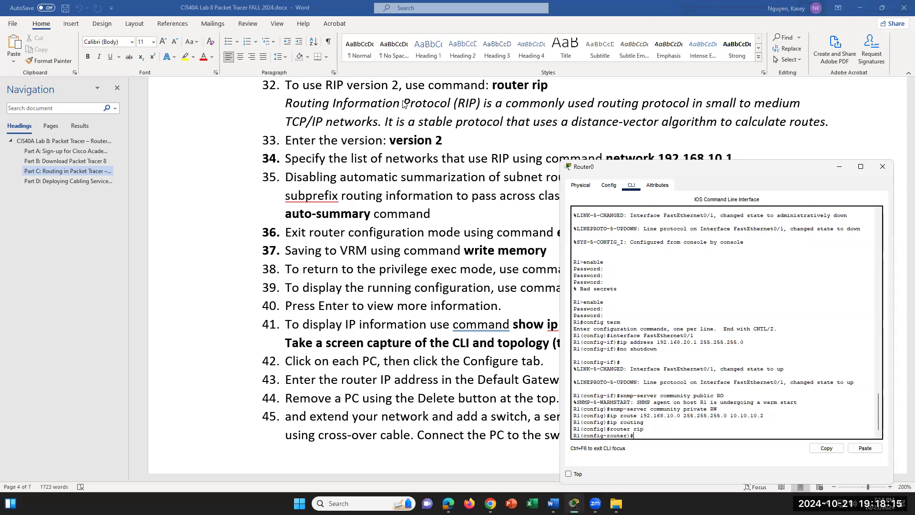
type("version 2")
key("Return")
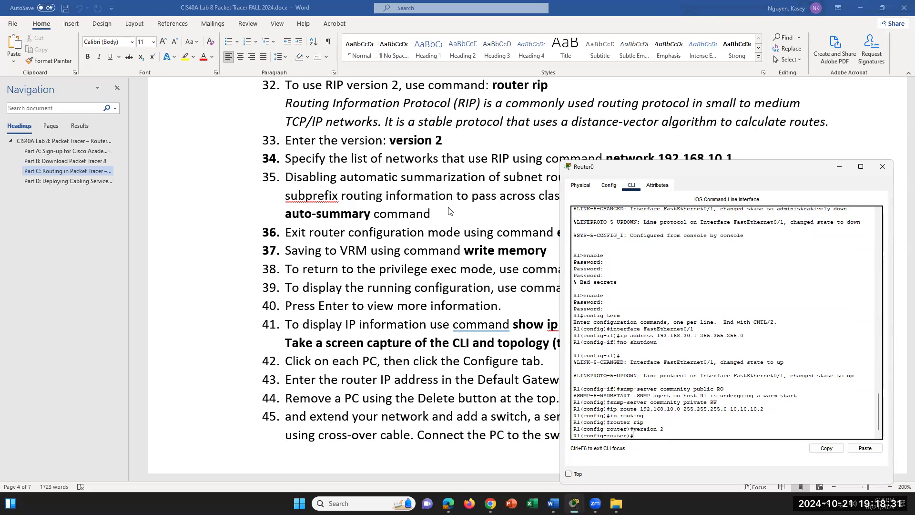
scroll(436, 206, "up", 1)
scroll(436, 206, "up", 1)
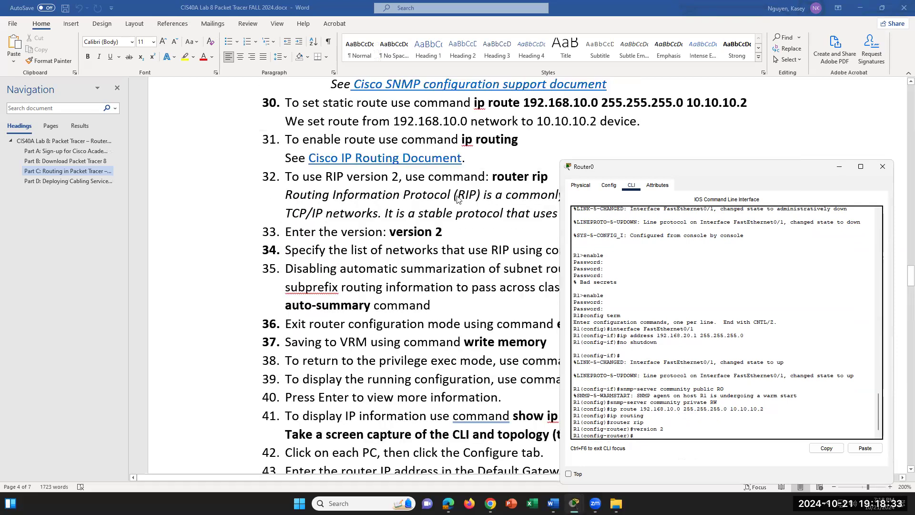
scroll(502, 176, "down", 1)
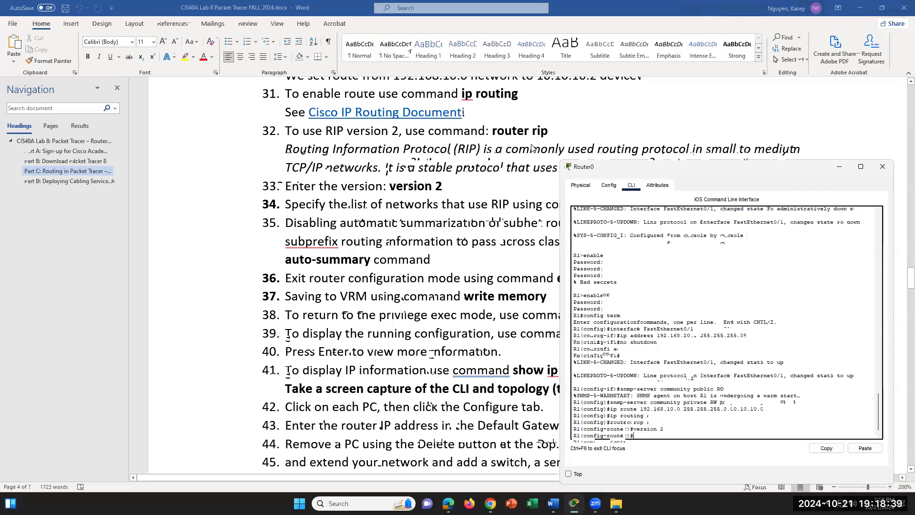
scroll(532, 147, "down", 1)
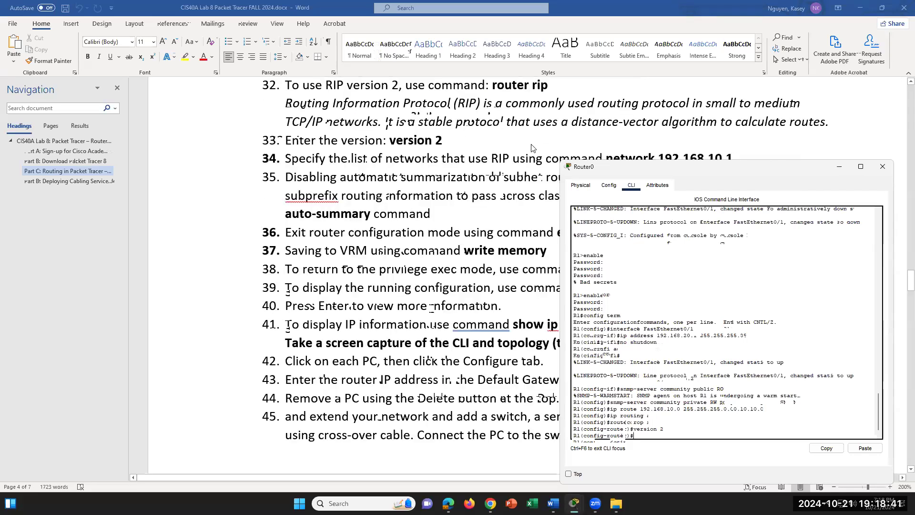
scroll(532, 148, "down", 1)
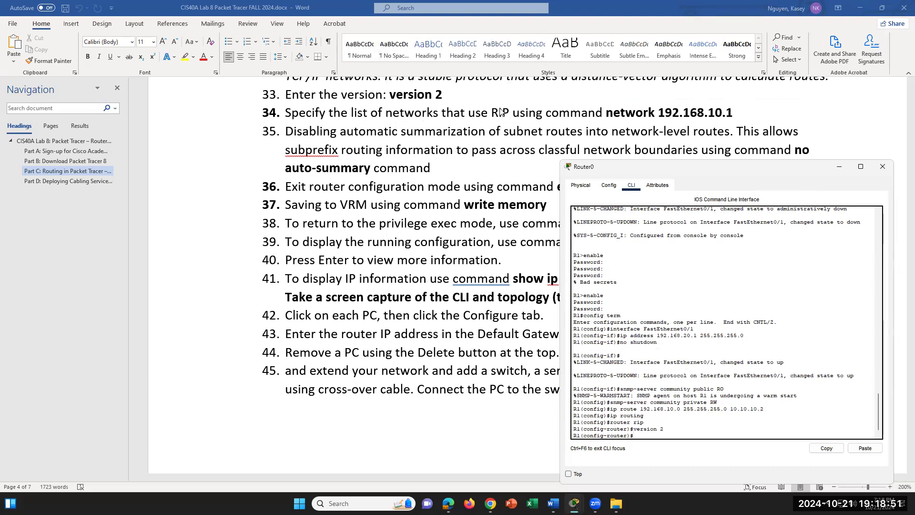
- Enter 'network 192.168.10.1' under R1's RIP configuration
type("network 192.168.10.1")
key("Return")
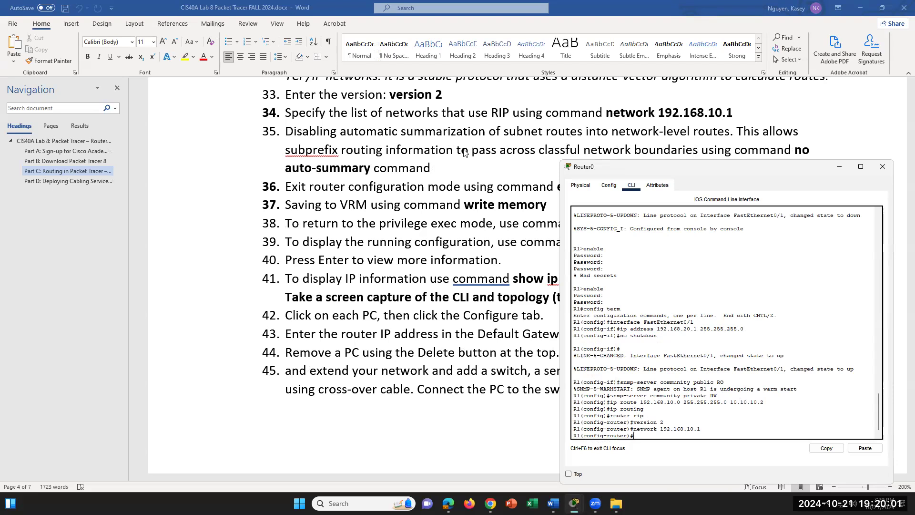
- Disable automatic summarization in R1's RIP configuration with 'no auto-summary'
scroll(463, 150, "down", 1)
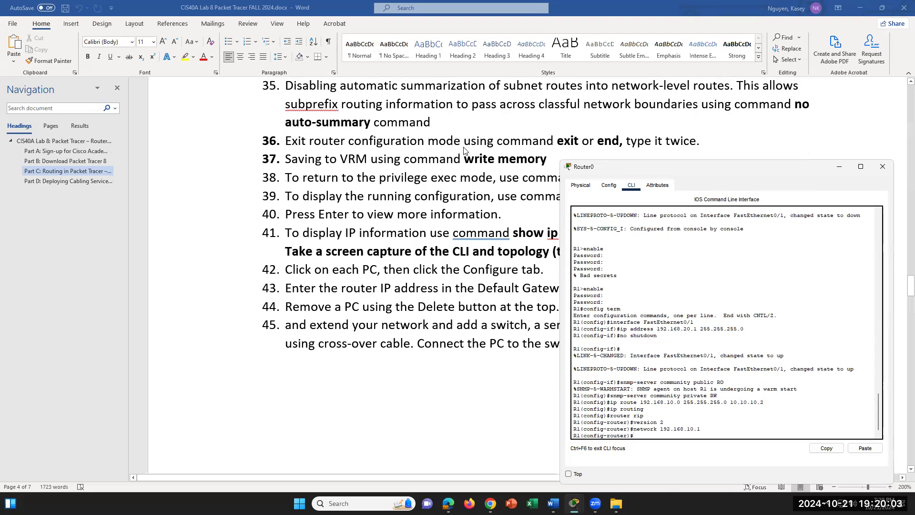
scroll(464, 151, "up", 1)
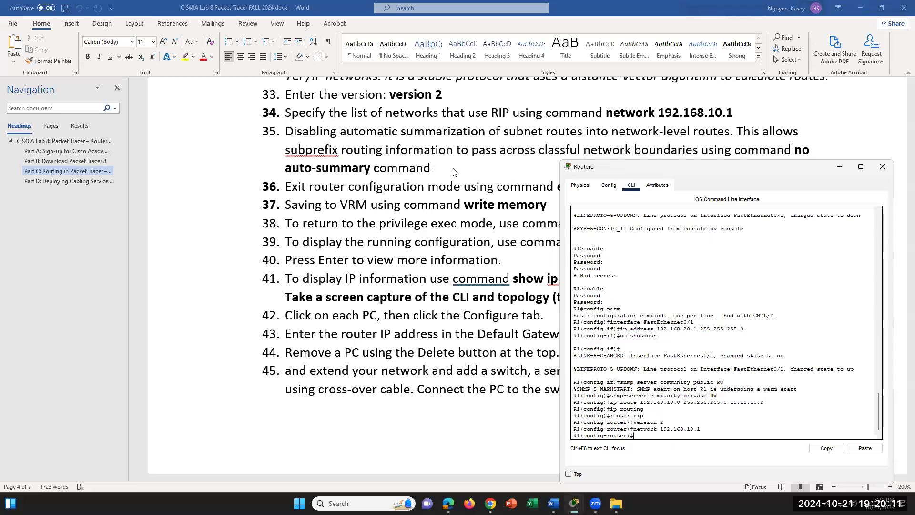
type("no auto-summary")
key("Return")
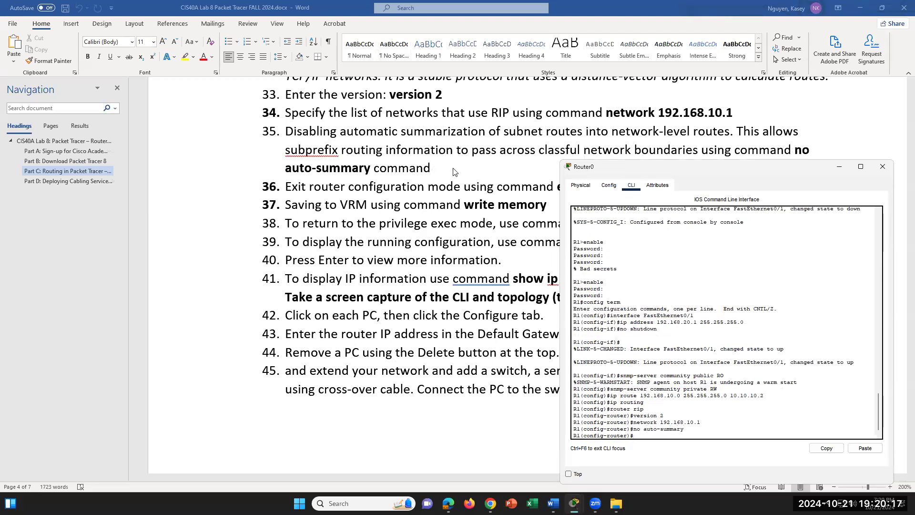
- Leave configuration mode with 'exit' and 'end' to return to the privileged prompt
type("exit")
key("Return")
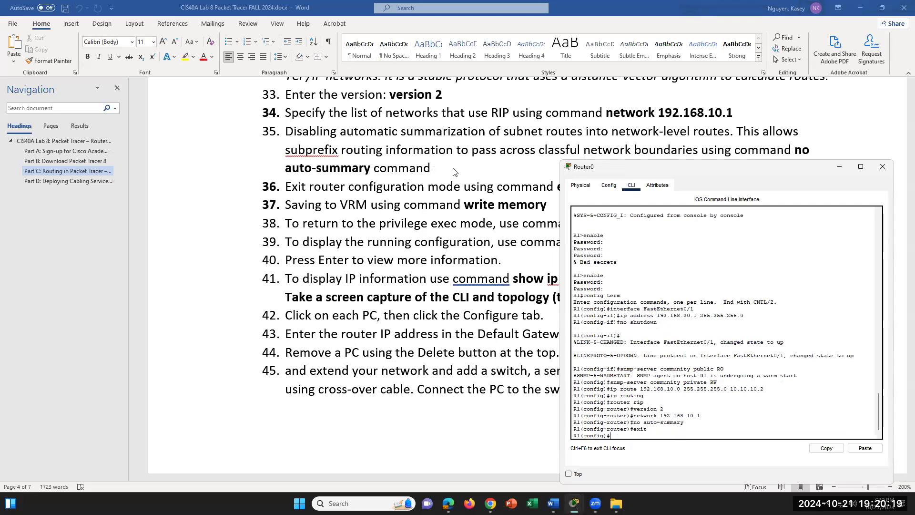
scroll(431, 143, "down", 1)
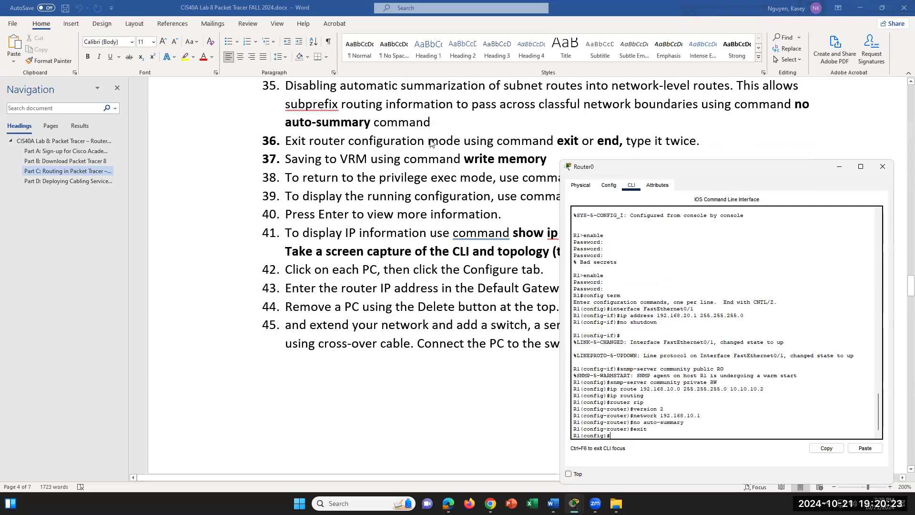
type("end")
key("Return")
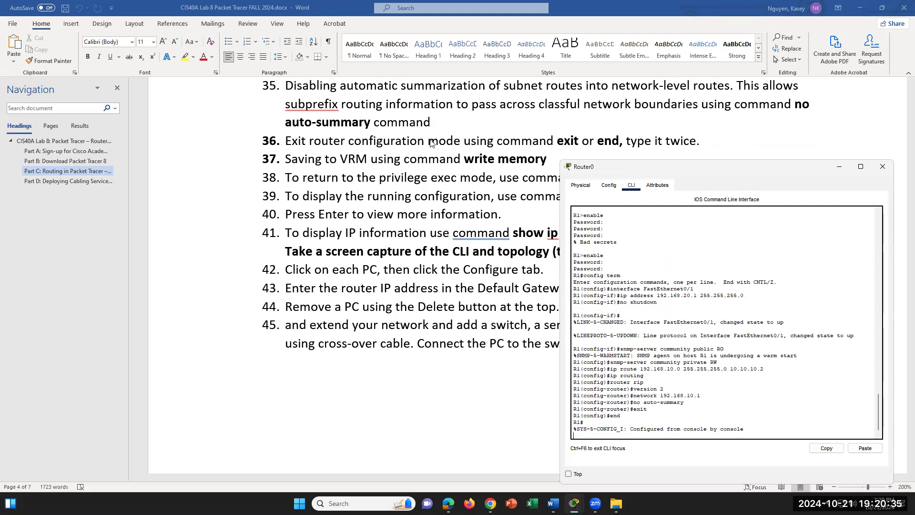
- Save R1's configuration with 'write memory' and highlight the [OK] confirmation
key("Return")
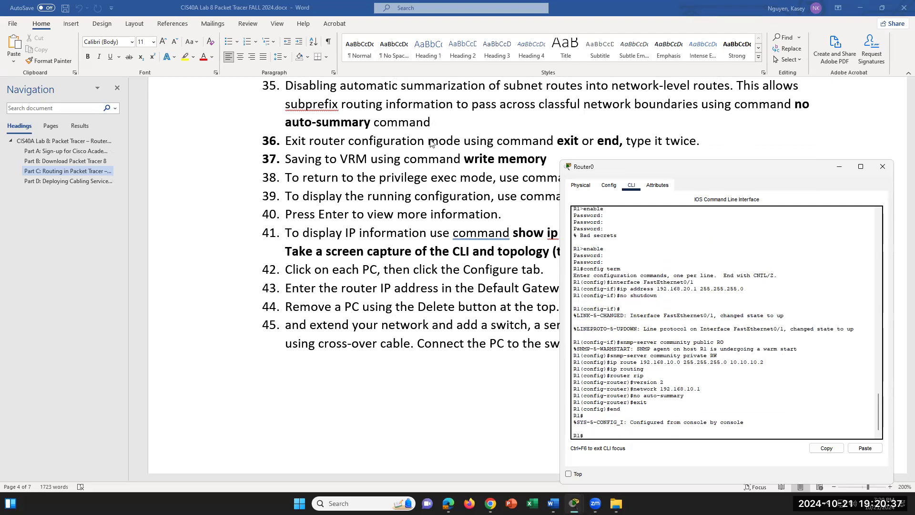
type("write memory")
key("Return")
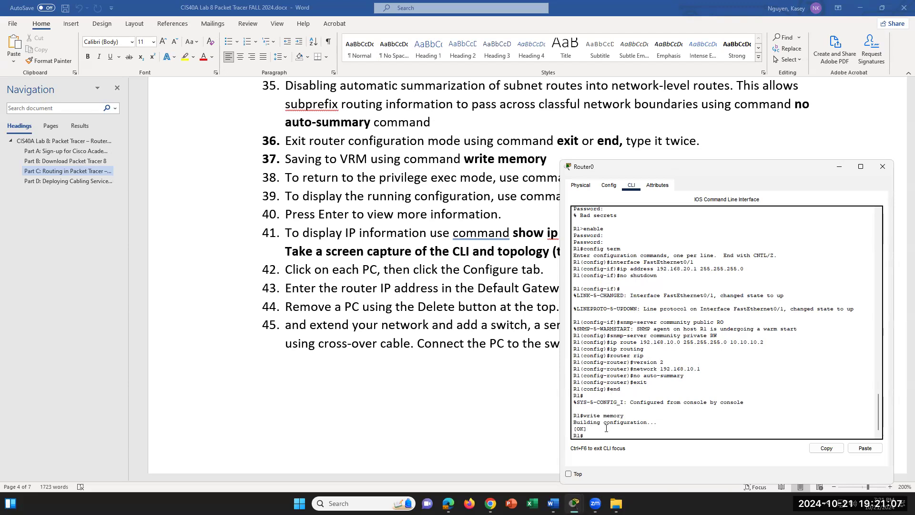
mouse_move(580, 416)
left_mouse_down()
mouse_move(610, 424)
mouse_move(573, 431)
left_mouse_up()
left_click(611, 423)
left_click(596, 428)
scroll(430, 281, "down", 1)
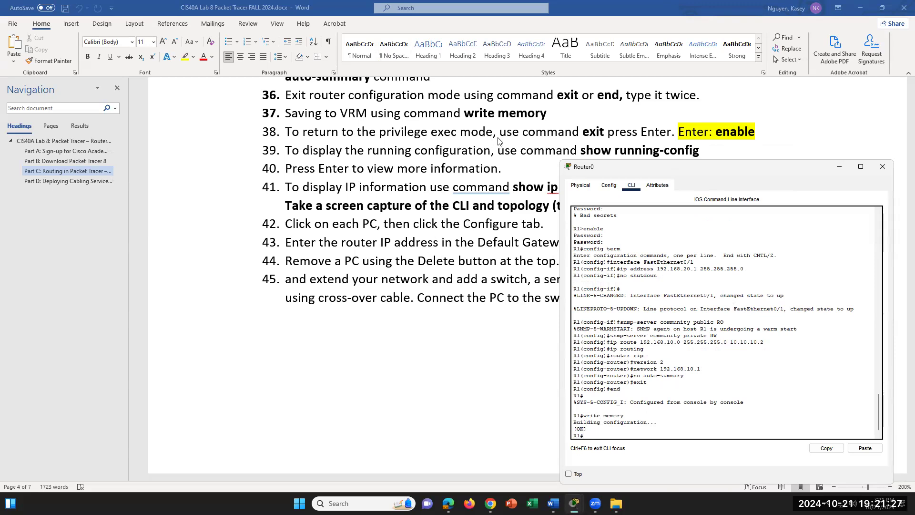
- End the R1 console session with 'exit' and restart it at the user prompt
type("xit")
key("Return")
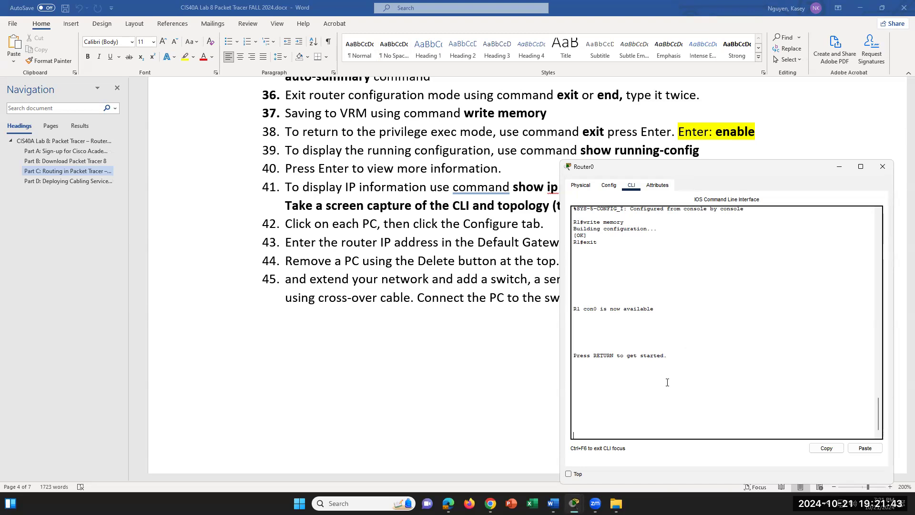
key("Return")
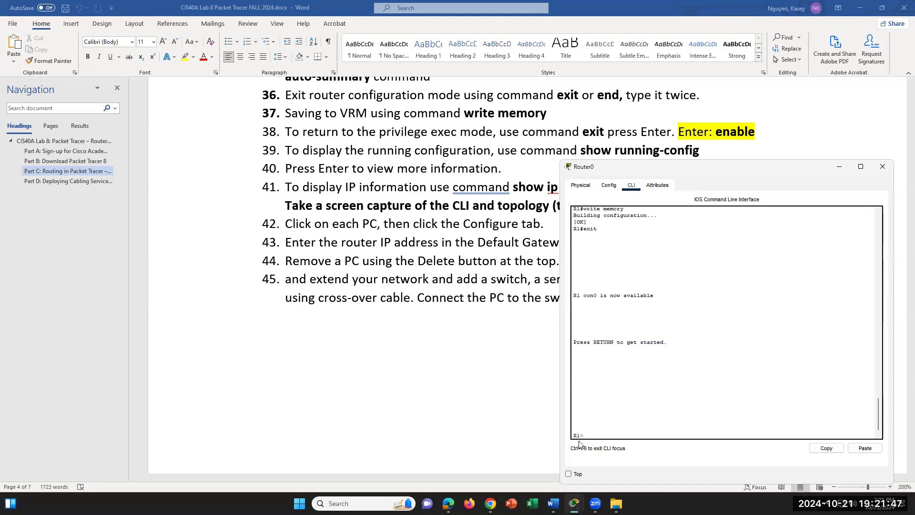
- Regain privileged exec mode with 'enable' and the enable password, then type 'show running-config'
type("enable")
key("Return")
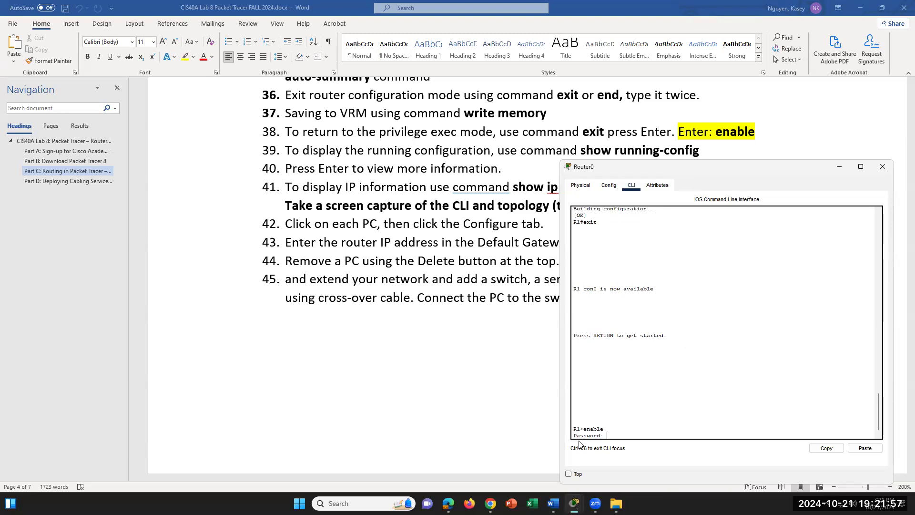
scroll(451, 244, "up", 6)
scroll(451, 243, "up", 13)
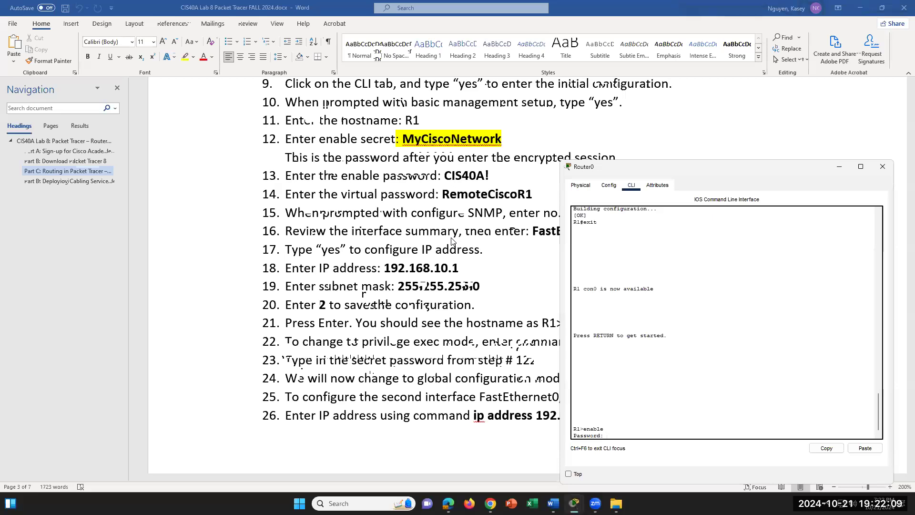
key("Return")
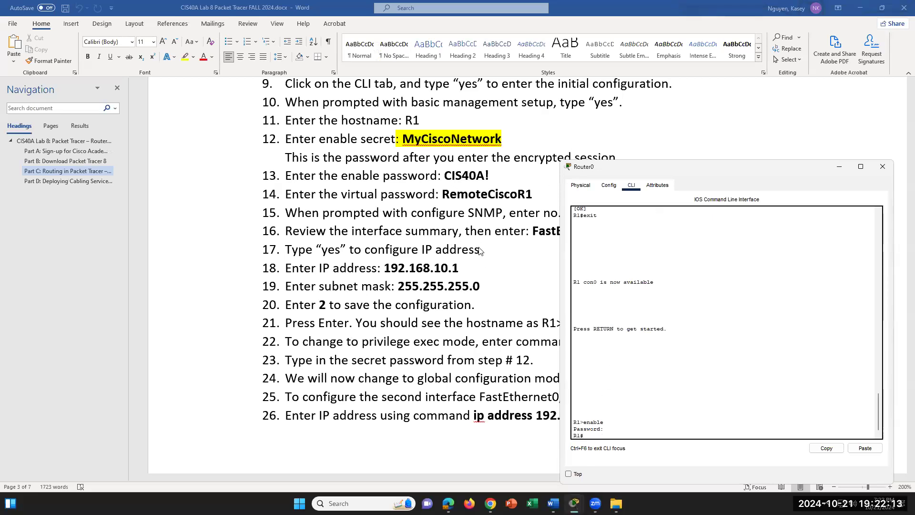
scroll(479, 250, "down", 3)
scroll(479, 251, "down", 15)
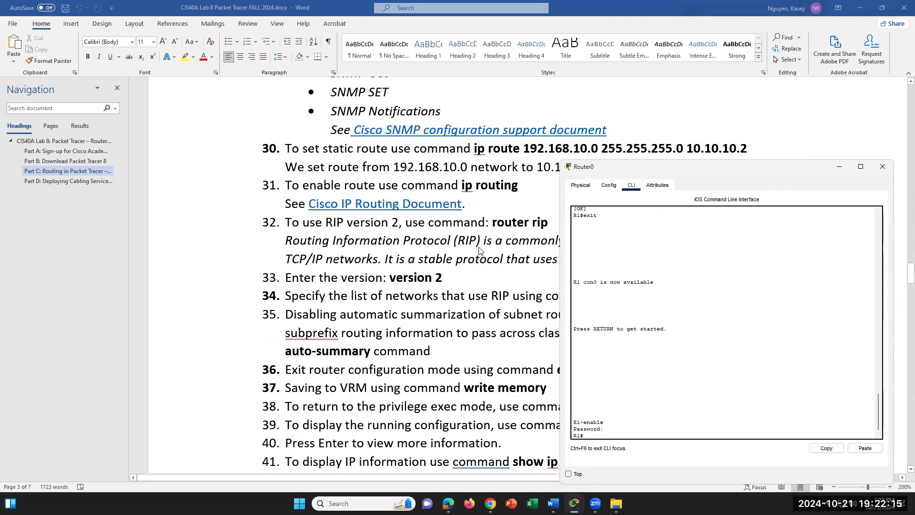
scroll(479, 250, "down", 8)
scroll(479, 250, "up", 5)
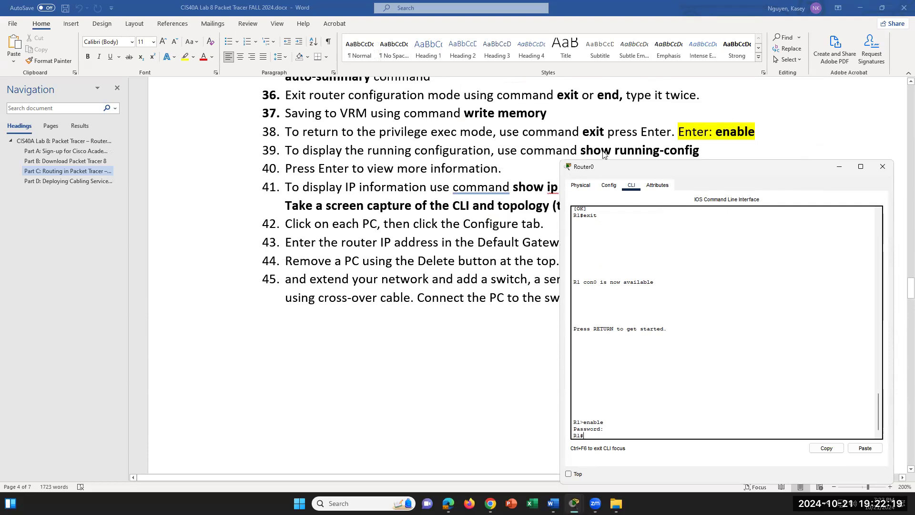
type("show running-")
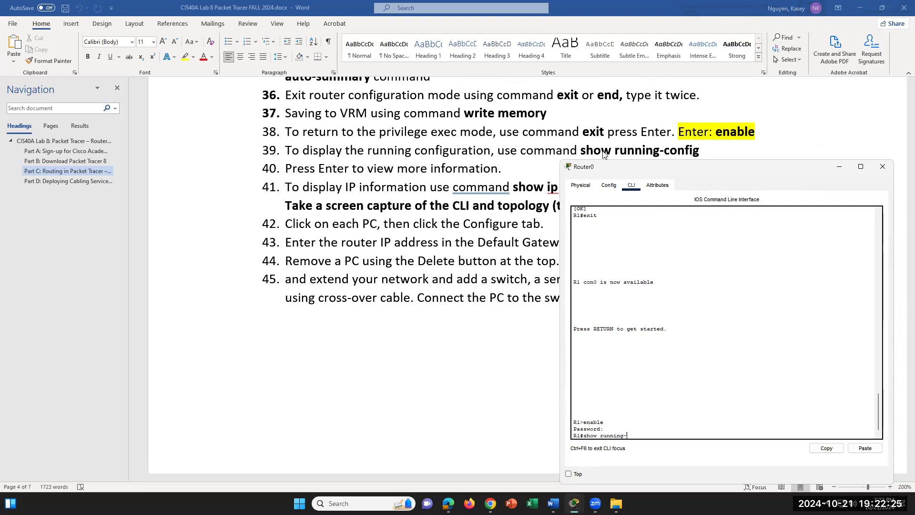
type("config")
- Display R1's running configuration, highlighting the password-encryption, hostname R1 and enable secret lines
key("Return")
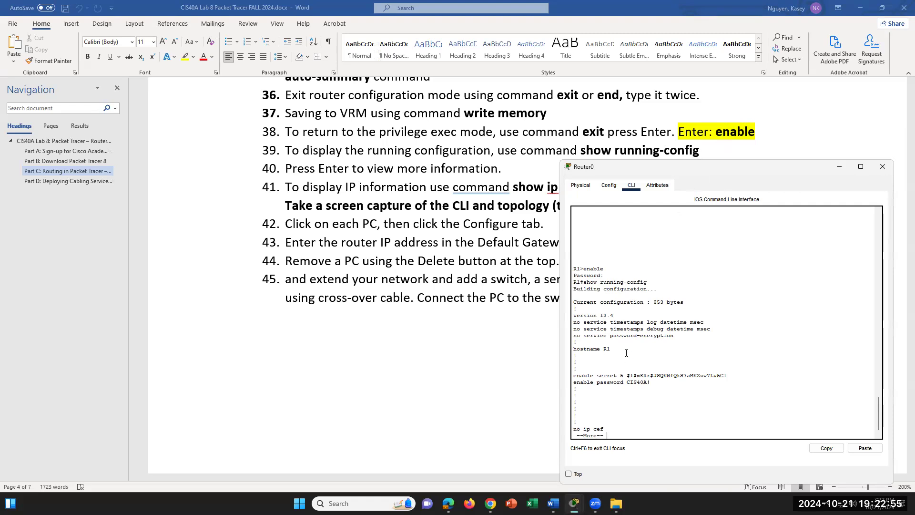
scroll(627, 353, "down", 1)
left_click_drag(675, 334, 574, 334)
left_click(665, 344)
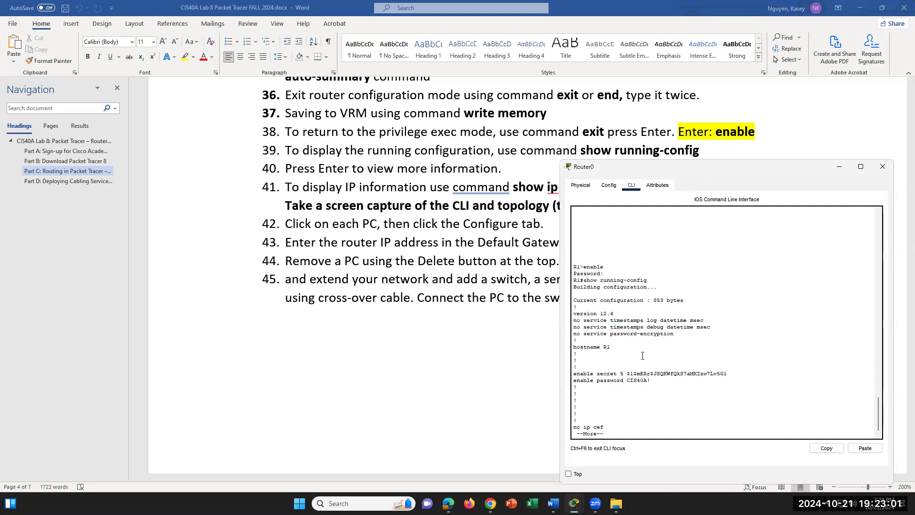
key("shift+Home")
left_click(665, 380)
left_click_drag(728, 374, 620, 373)
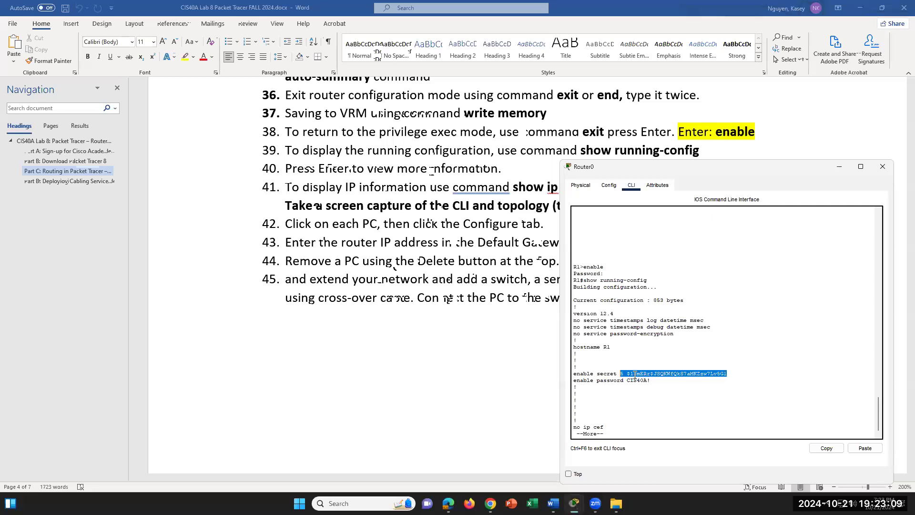
left_click(625, 425)
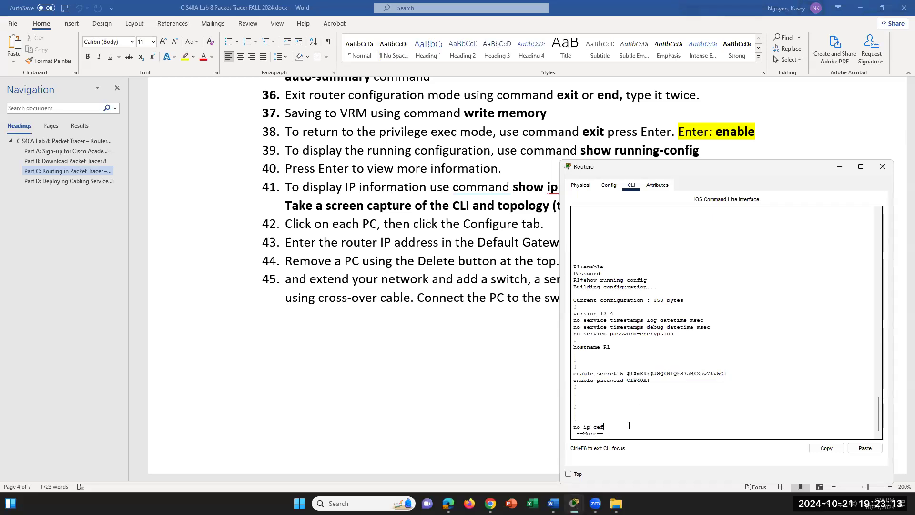
- Page the running config to FastEthernet0/0 and highlight its 192.168.10.1 address
key("Return")
key("Return")
key("Return")
key("Return")
key("Return")
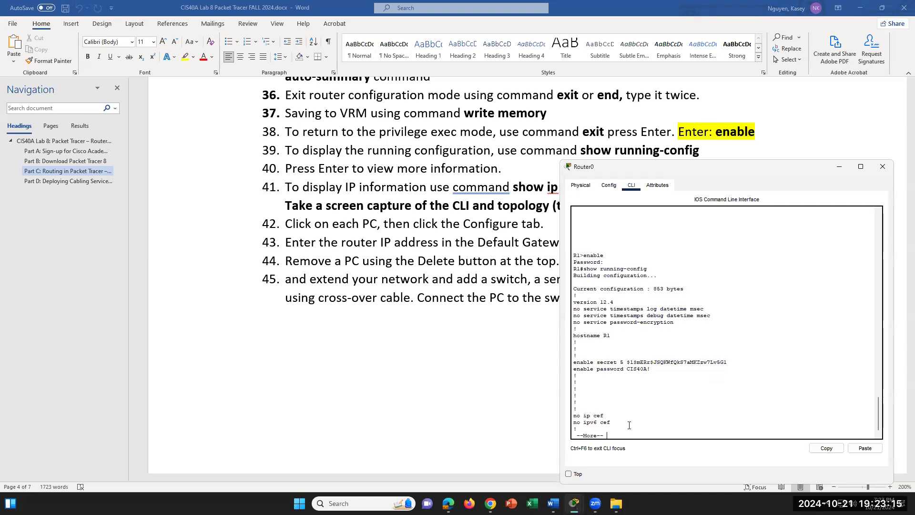
key("Return")
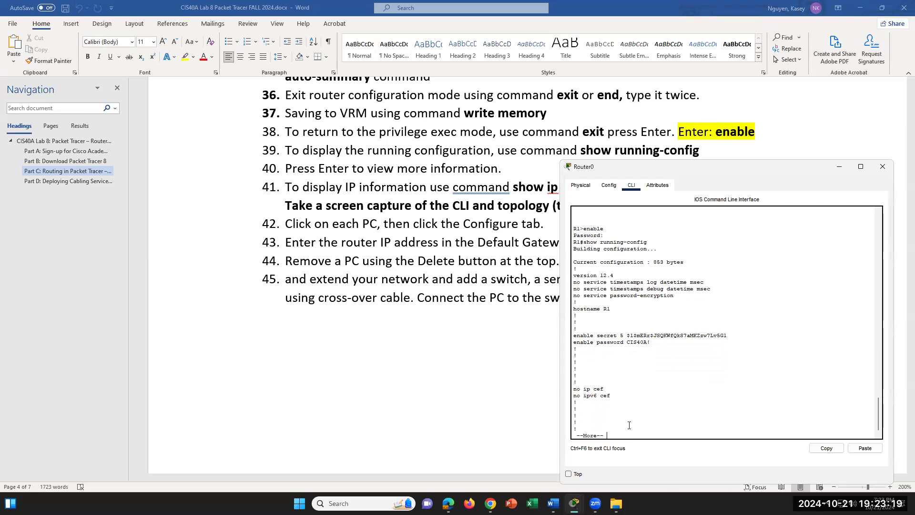
key("Return")
key("Return")
key("Return")
key("Return")
key("Return")
key("Return")
key("Return")
key("Return")
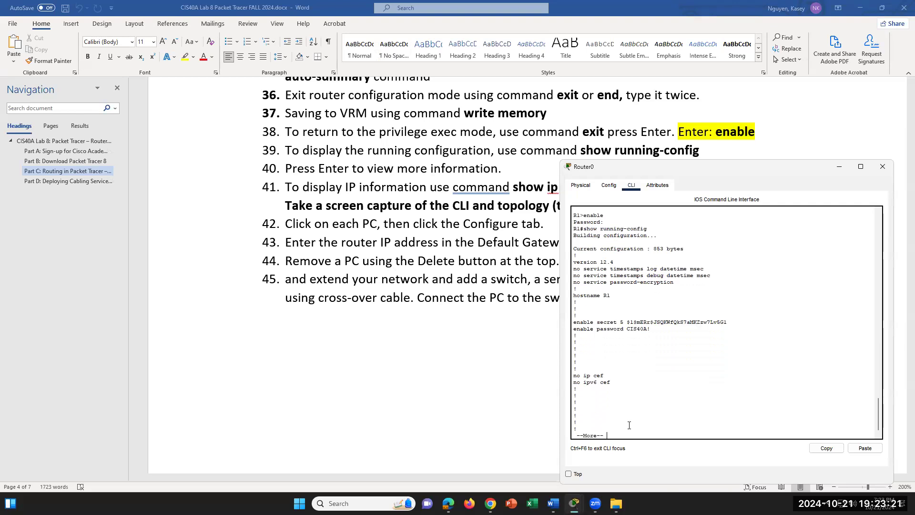
key("Return")
key("Return")
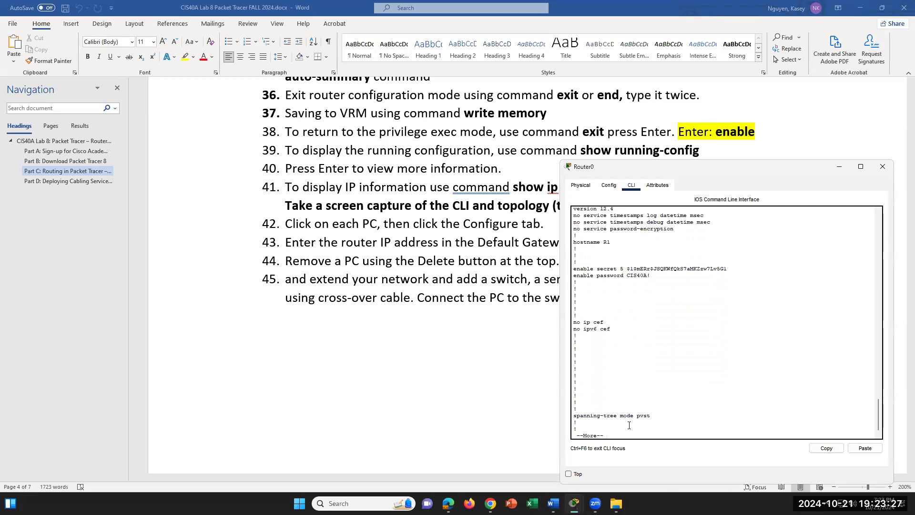
key("Return")
key("Return")
key("Return")
key("Return")
key("Return")
key("Return")
key("Return")
key("Return")
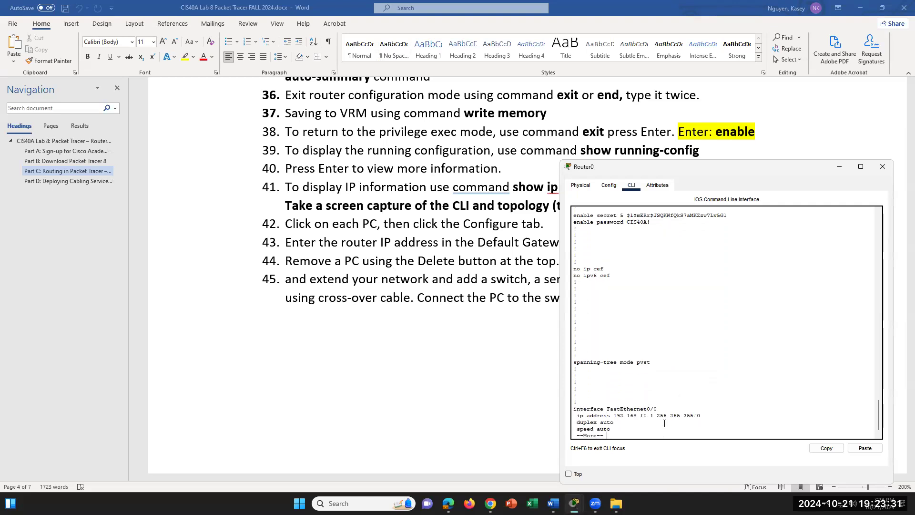
key("Return")
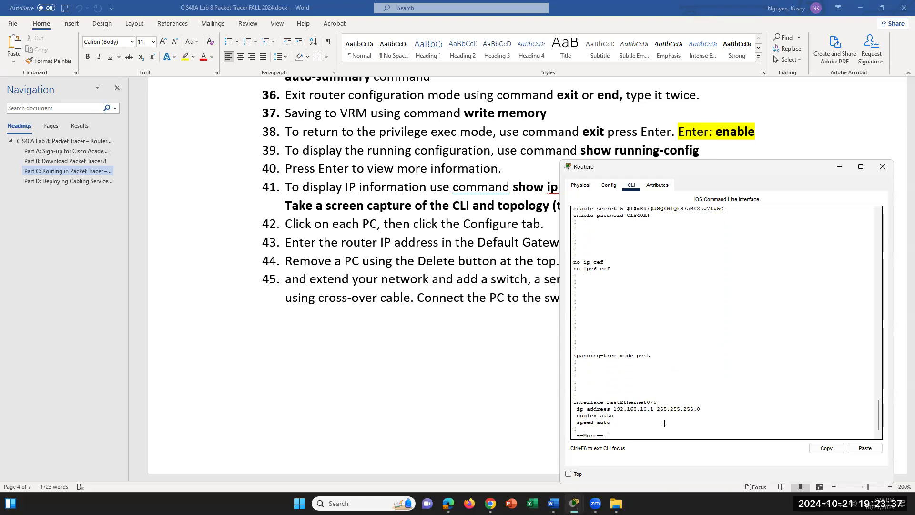
left_click_drag(654, 409, 607, 409)
left_click(704, 410)
- Page through FastEthernet0/1, RIP, the static route via 10.10.10.2 and vty lines to the end
key("Return")
key("Return")
key("Return")
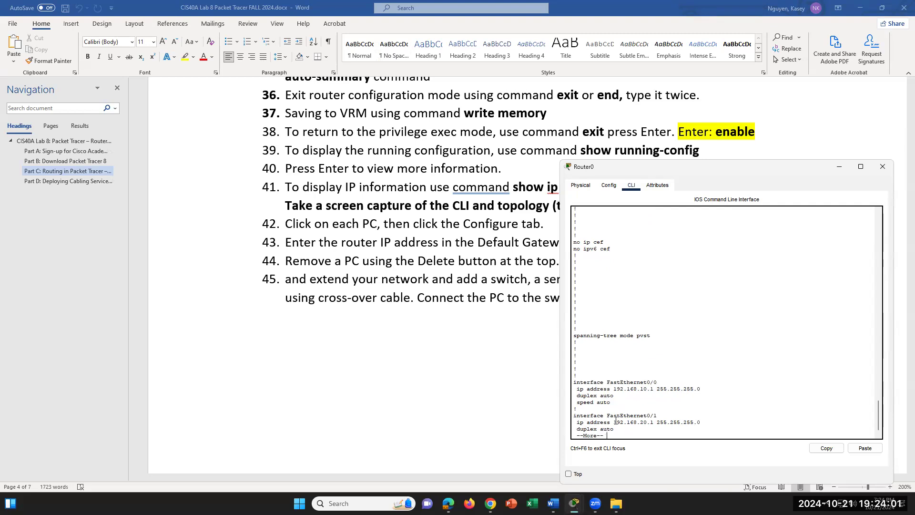
key("Return")
key("Return")
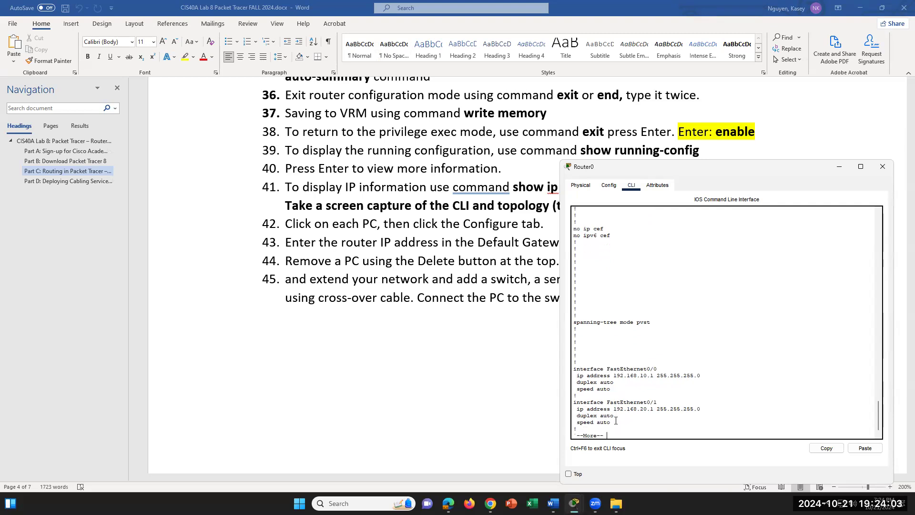
key("Return")
key("Return")
key("Return")
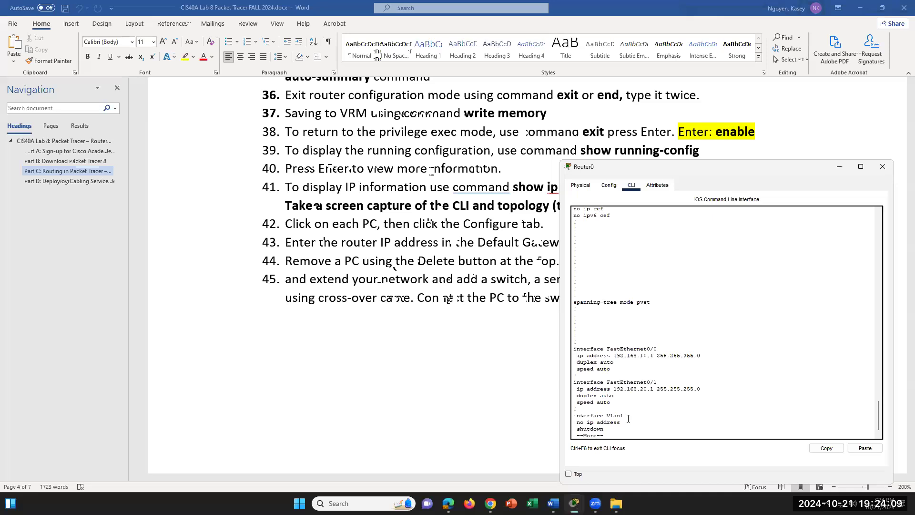
key("Return")
key("Return")
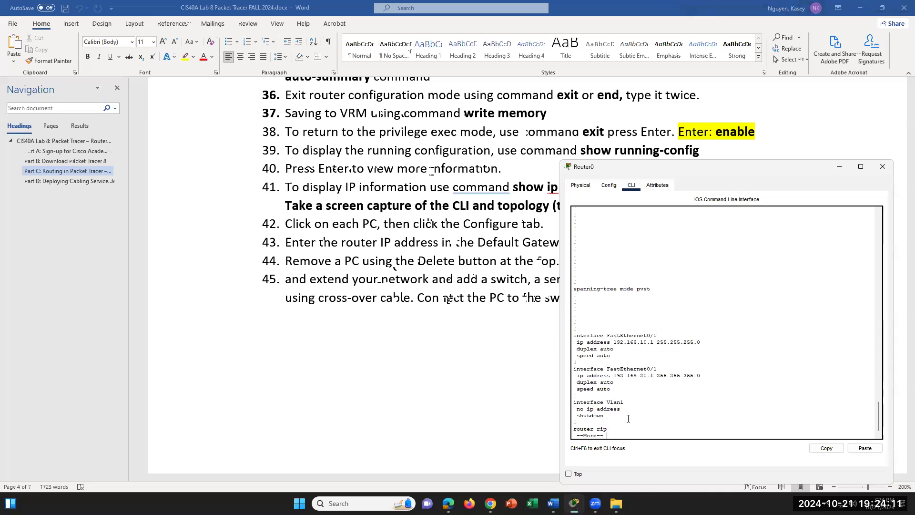
key("Return")
key("Return")
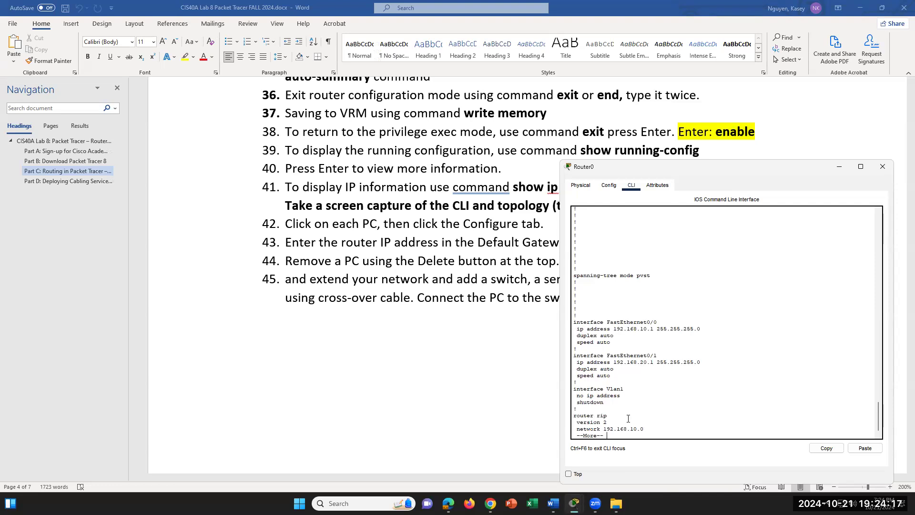
key("Return")
key("Return")
key("Return")
key("Return")
key("Return")
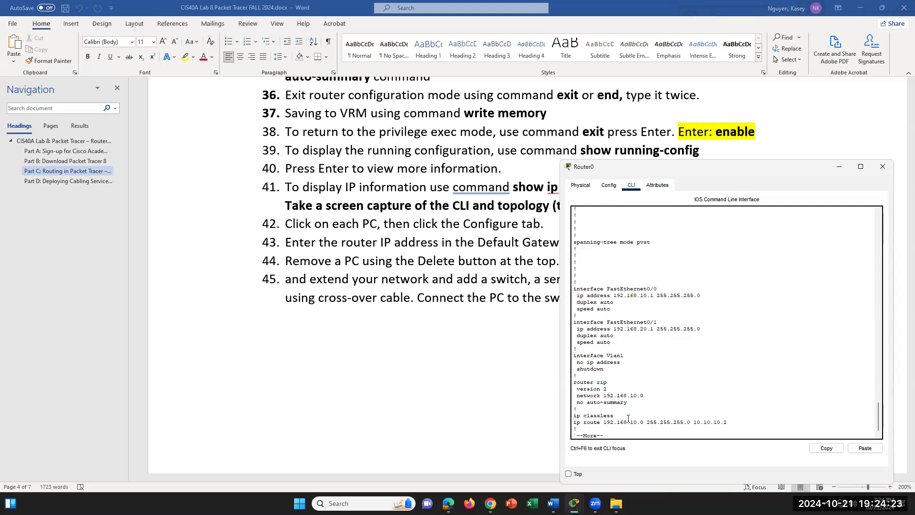
key("Return")
key("Return")
key("Return")
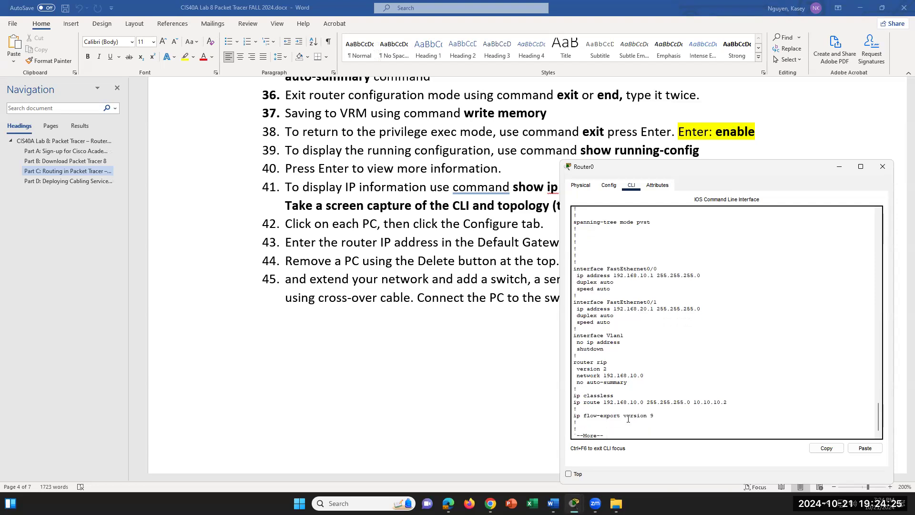
key("Return")
key("Return")
key("Return")
key("Return")
key("Return")
key("Return")
key("Return")
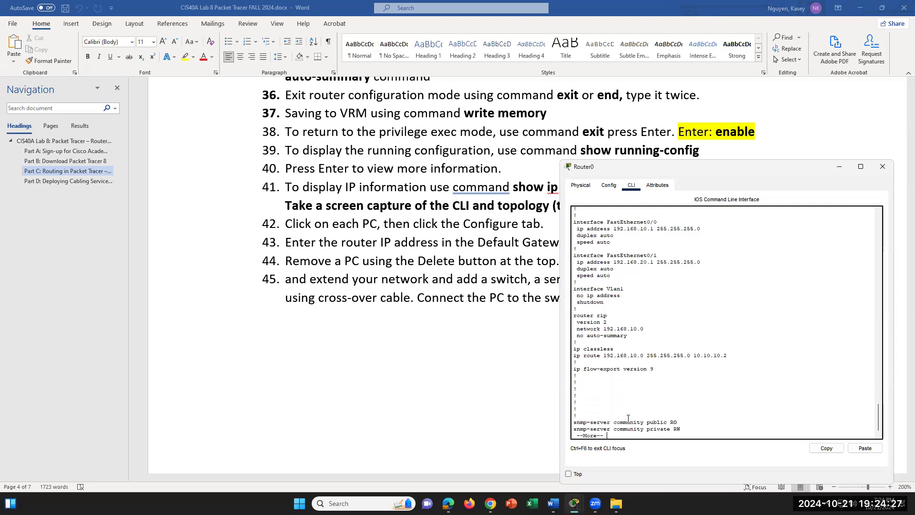
key("Return")
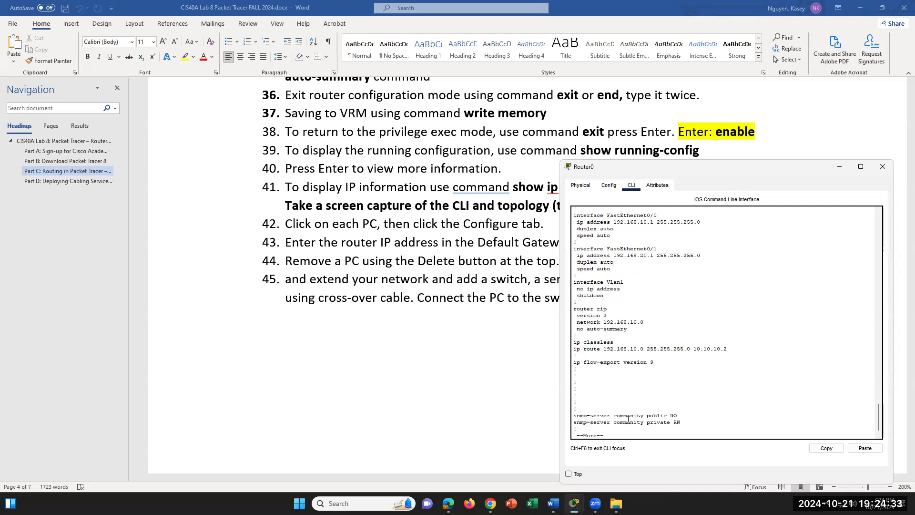
key("Return")
key("Return")
key("Return")
key("Return")
key("Return")
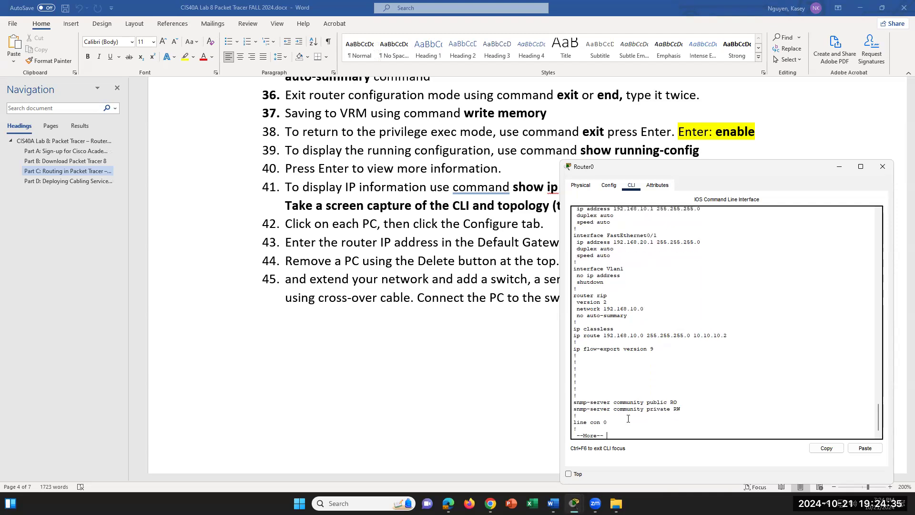
key("Return")
key("Return")
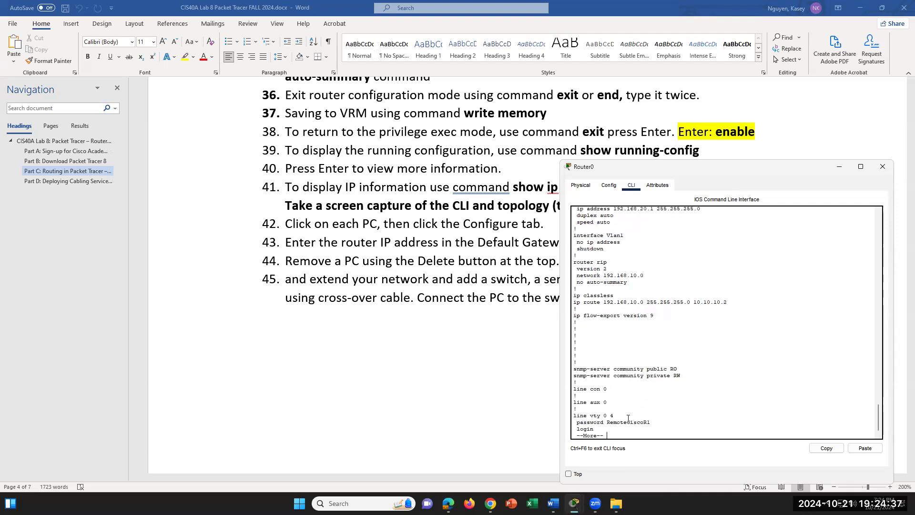
key("Return")
key("Return")
key("Return")
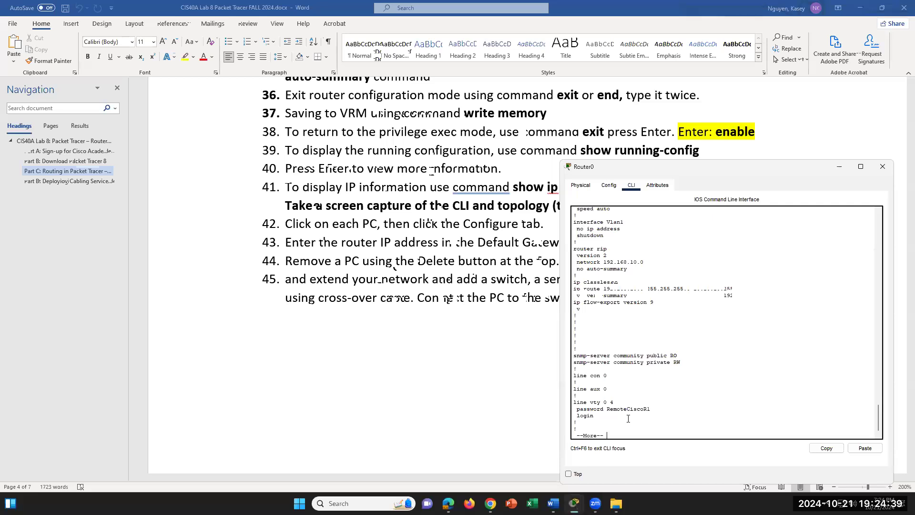
key("Return")
key("Return")
key("Return")
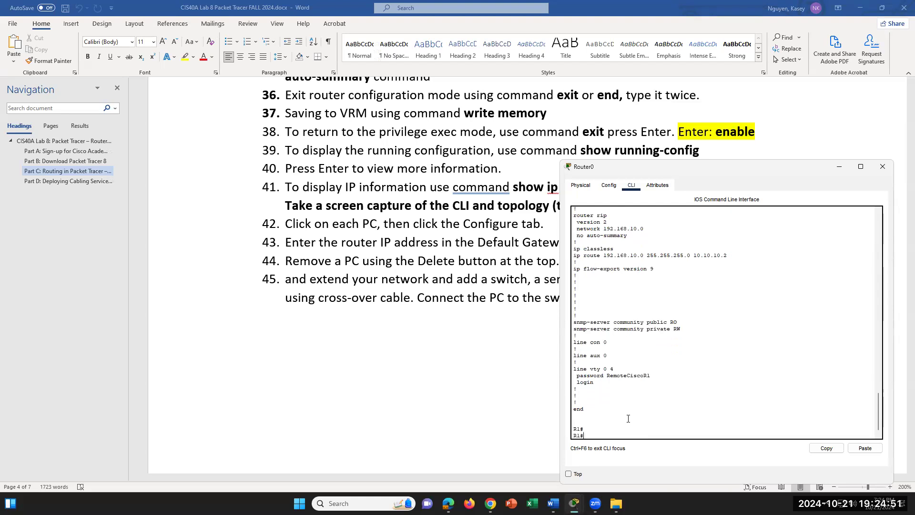
scroll(487, 332, "down", 3)
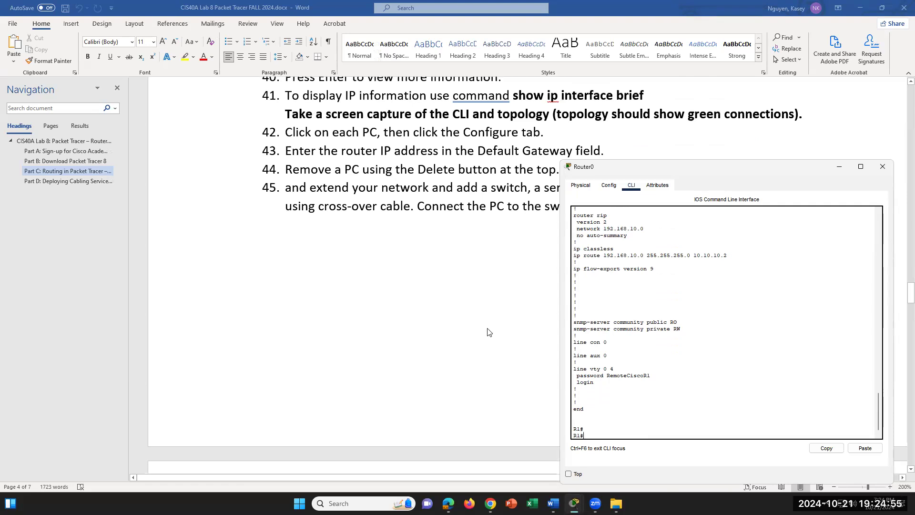
- Run 'show ip interface brief' on R1, confirming Fa0/0 192.168.10.1 and Fa0/1 192.168.20.1 up, then view the router's physical layout
type("show ip interface brief")
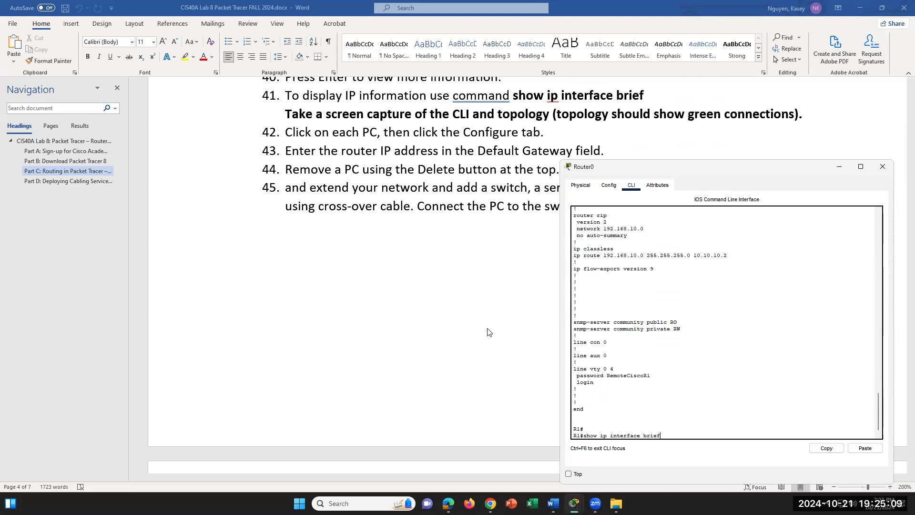
key("Return")
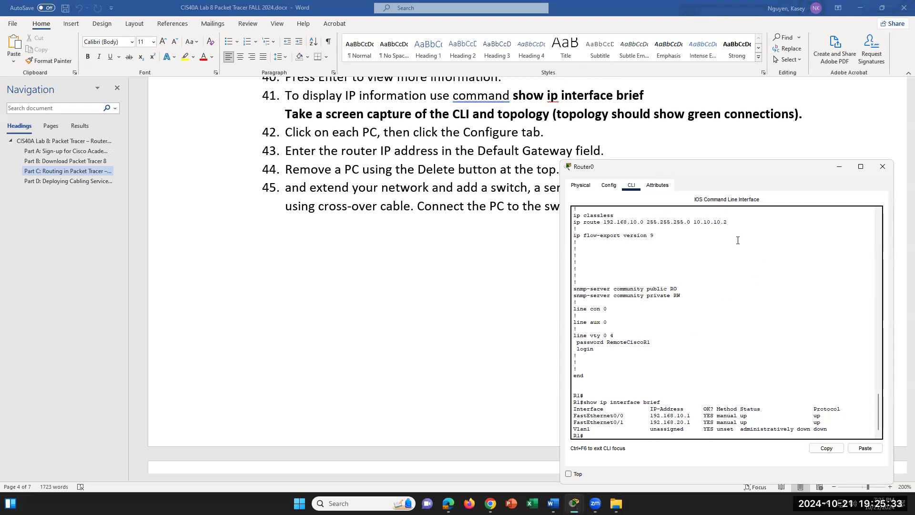
left_click(581, 186)
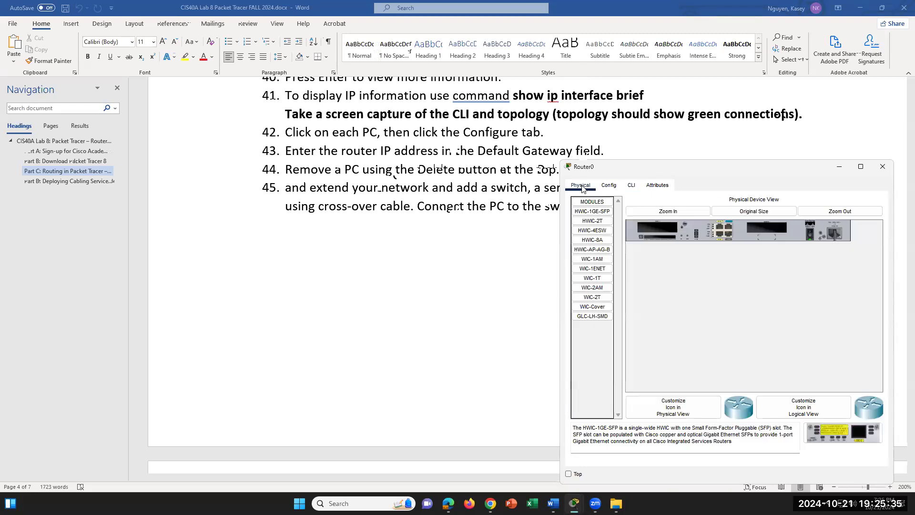
- Minimize Router0, reread the lab steps in Word, and return to the Packet Tracer topology
left_click(839, 166)
mouse_move(574, 503)
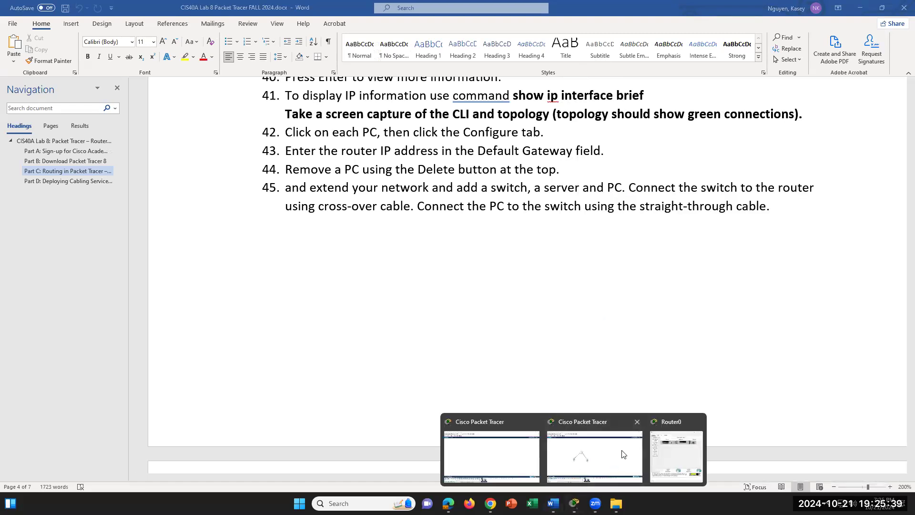
left_click(647, 430)
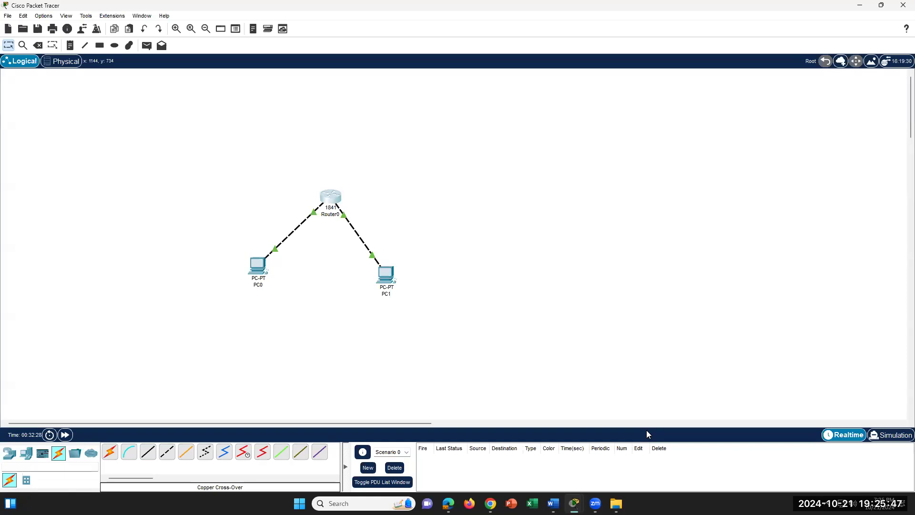
left_click(553, 503)
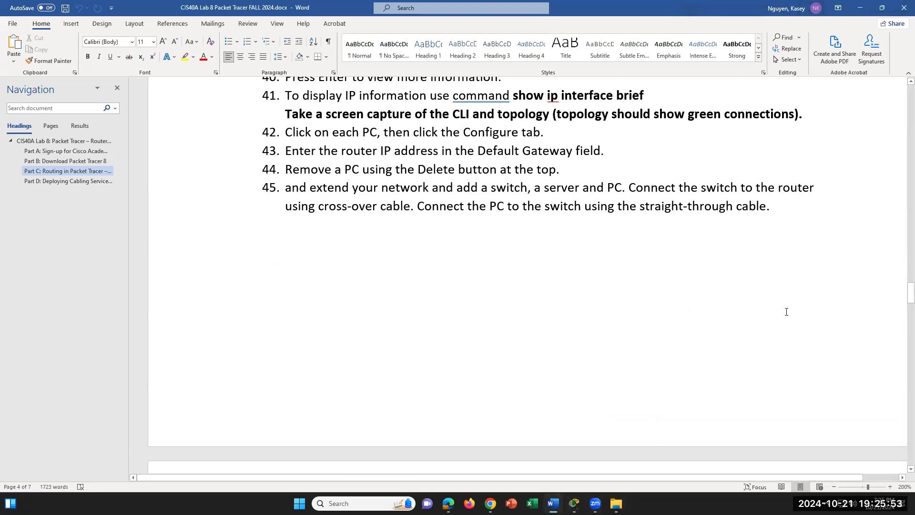
scroll(733, 357, "up", 2)
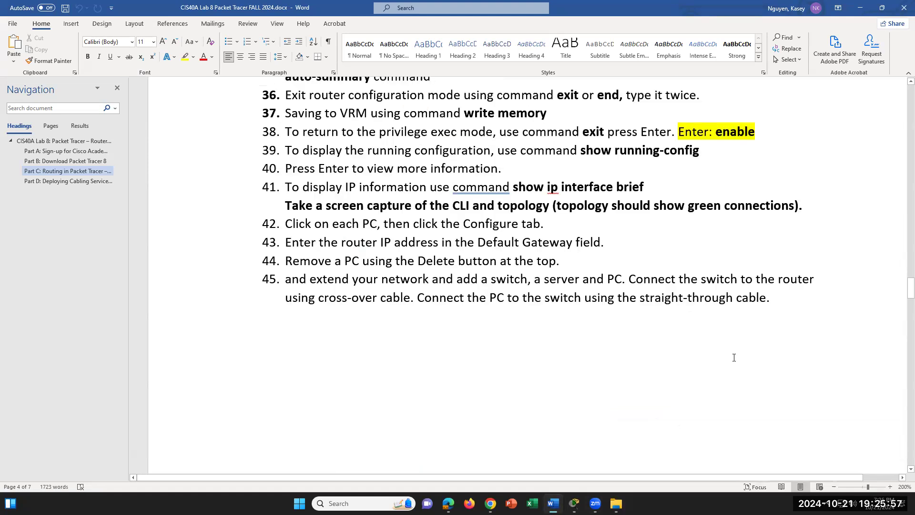
scroll(734, 357, "down", 1)
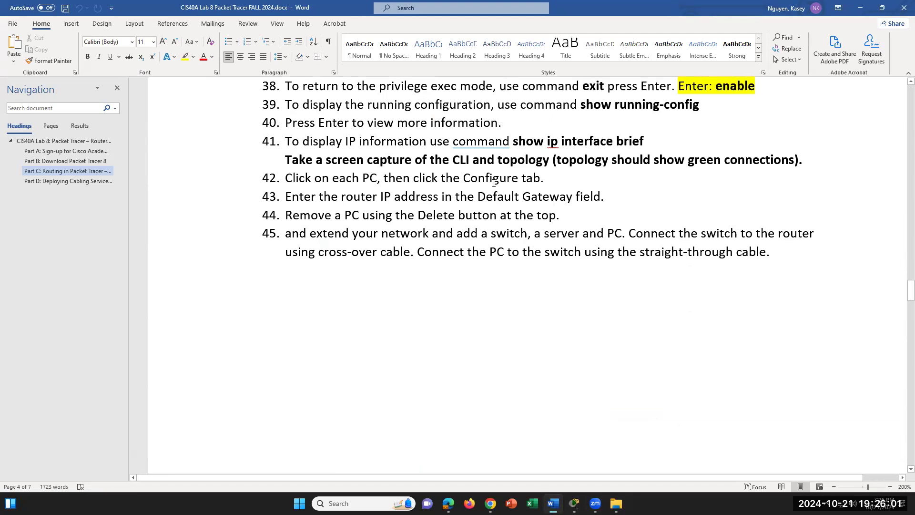
mouse_move(574, 503)
left_click(484, 453)
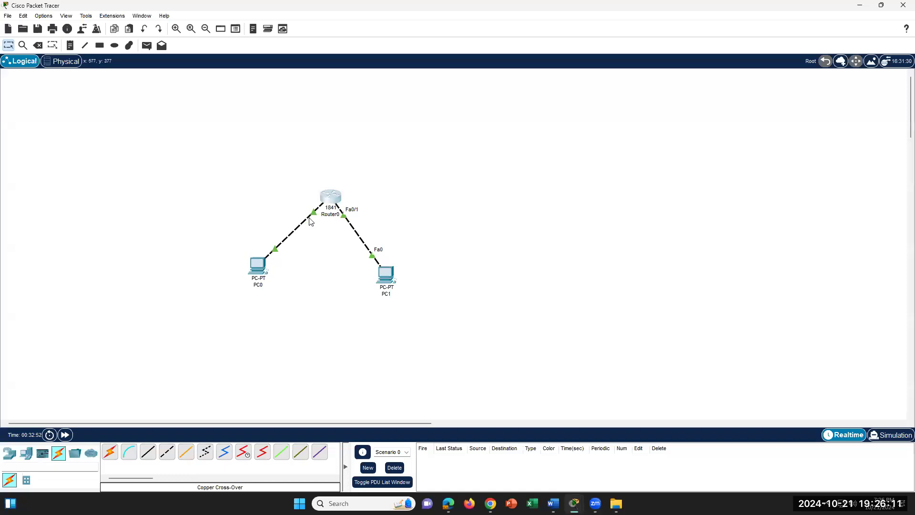
- Open PC1's Config settings, check the lab instructions for the gateway, then close PC1's window
left_click(384, 278)
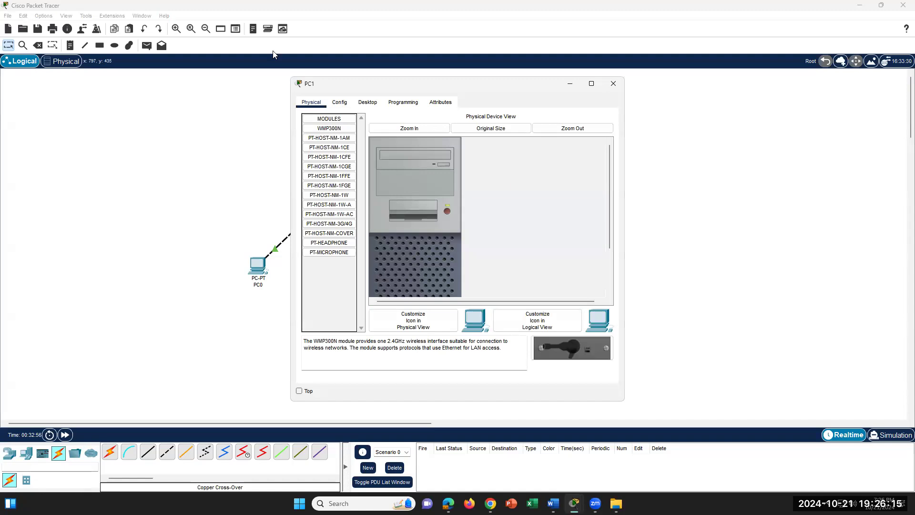
left_click(343, 105)
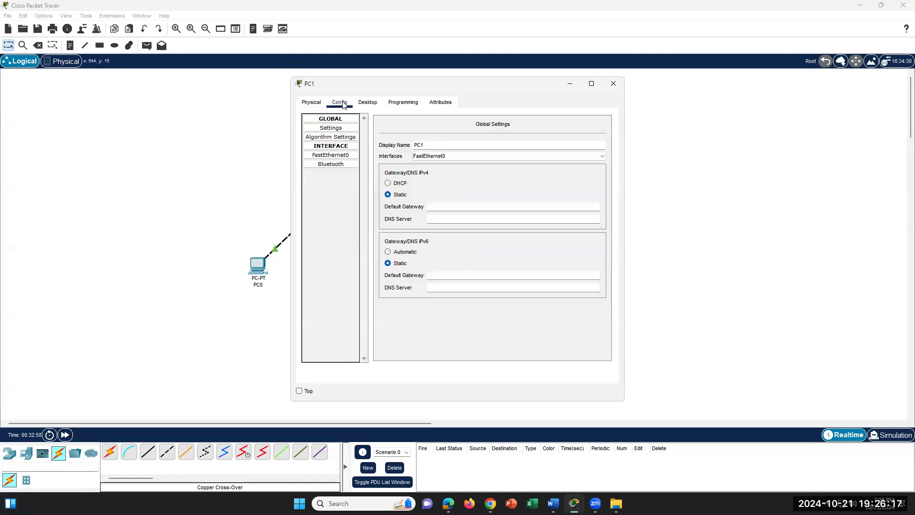
left_click(455, 207)
left_click(553, 503)
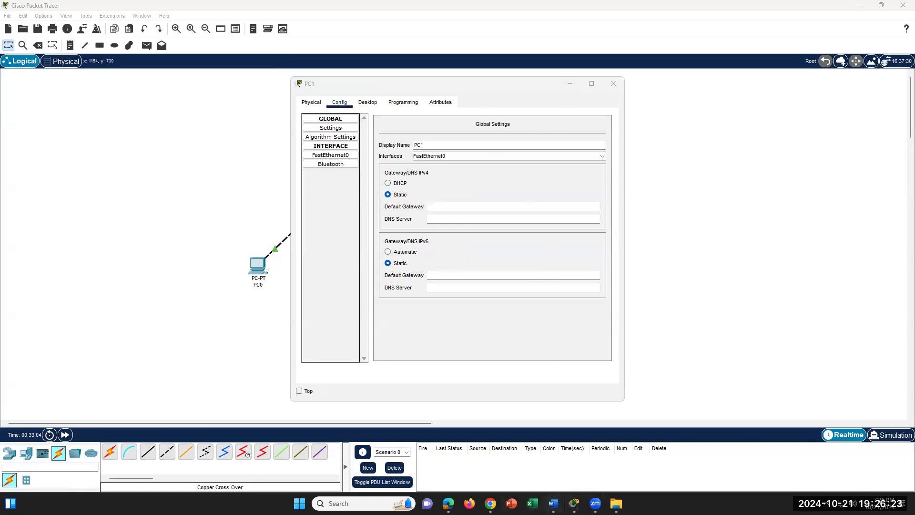
scroll(487, 311, "down", 10)
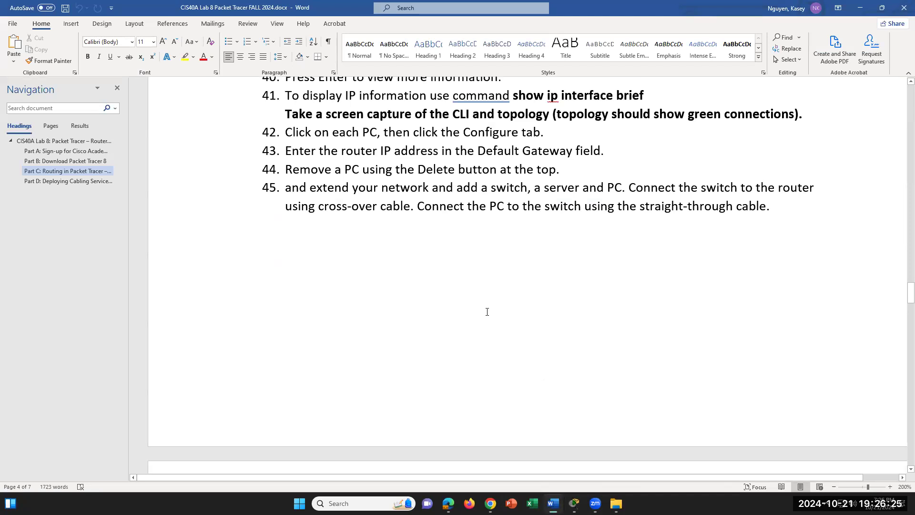
scroll(487, 315, "up", 5)
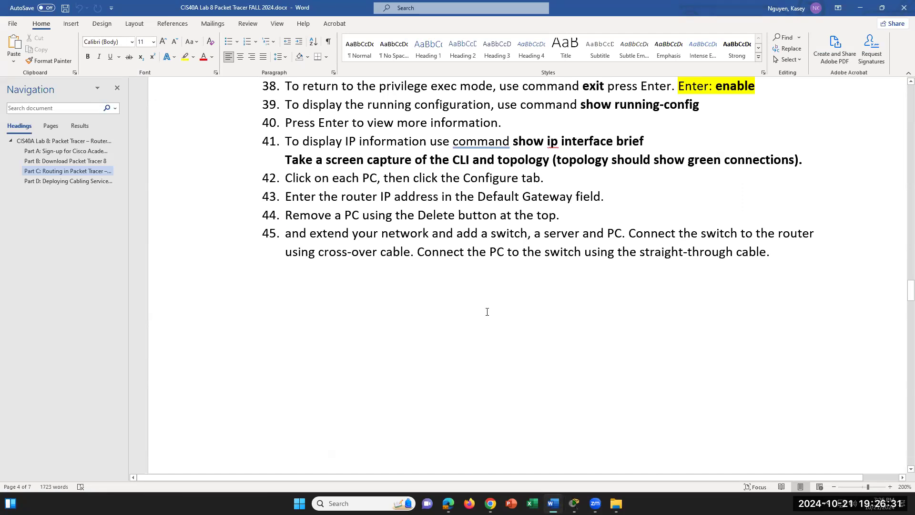
scroll(487, 311, "up", 1)
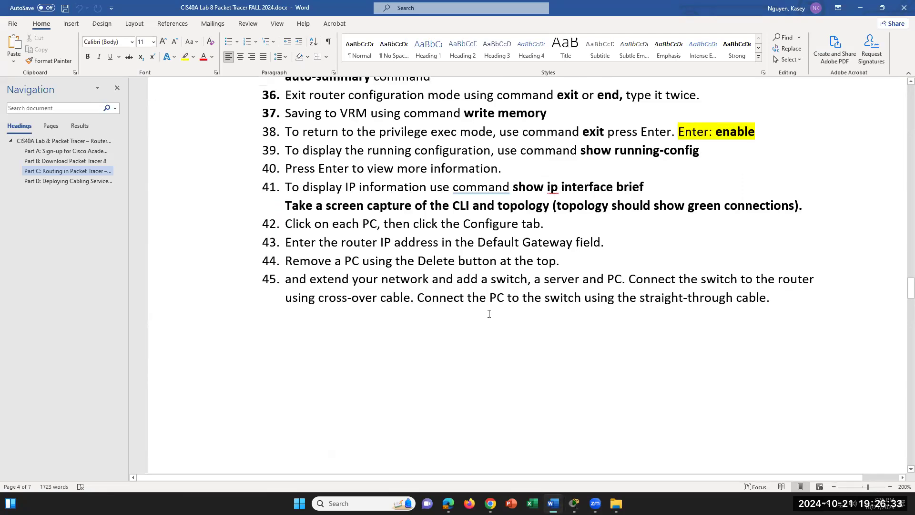
mouse_move(574, 504)
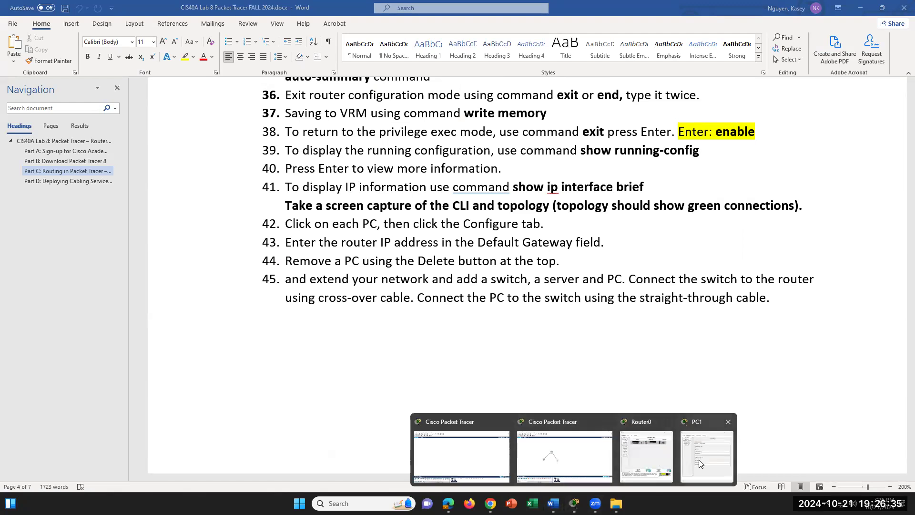
left_click(699, 459)
left_click(613, 83)
mouse_move(490, 503)
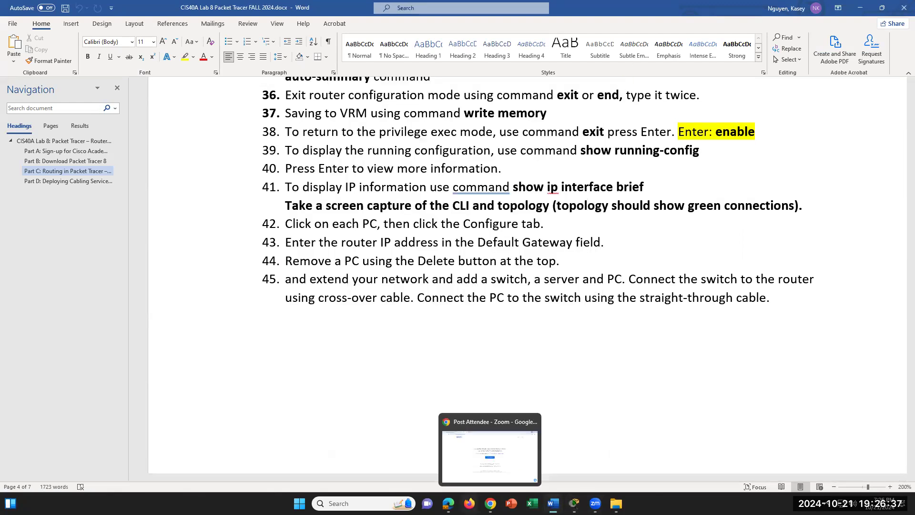
mouse_move(574, 503)
left_click(572, 461)
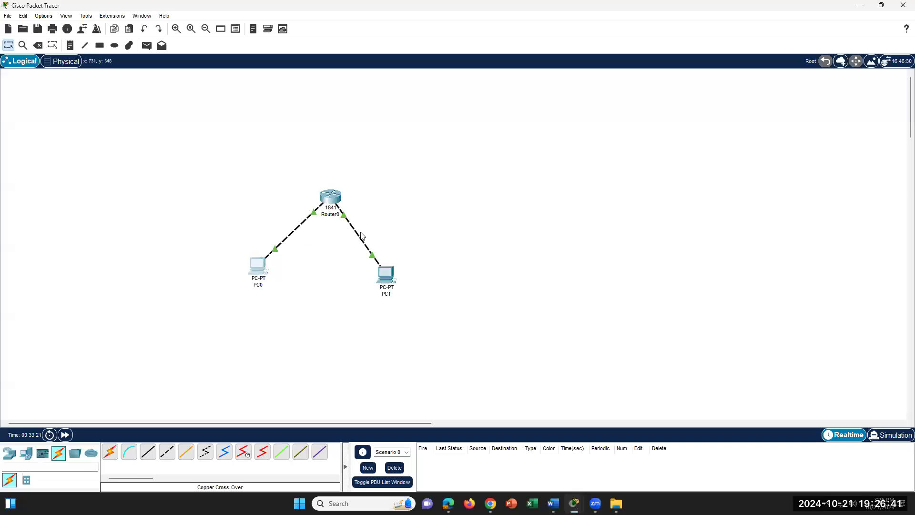
- Set PC0's IPv4 default gateway to 192.168.10.1
left_click(254, 261)
left_click(340, 102)
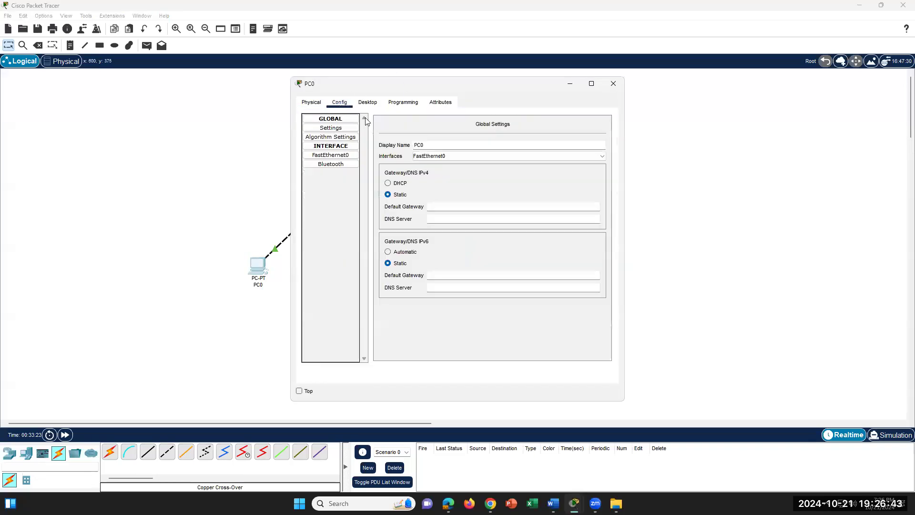
left_click(432, 206)
type("192.168.10")
left_click(613, 84)
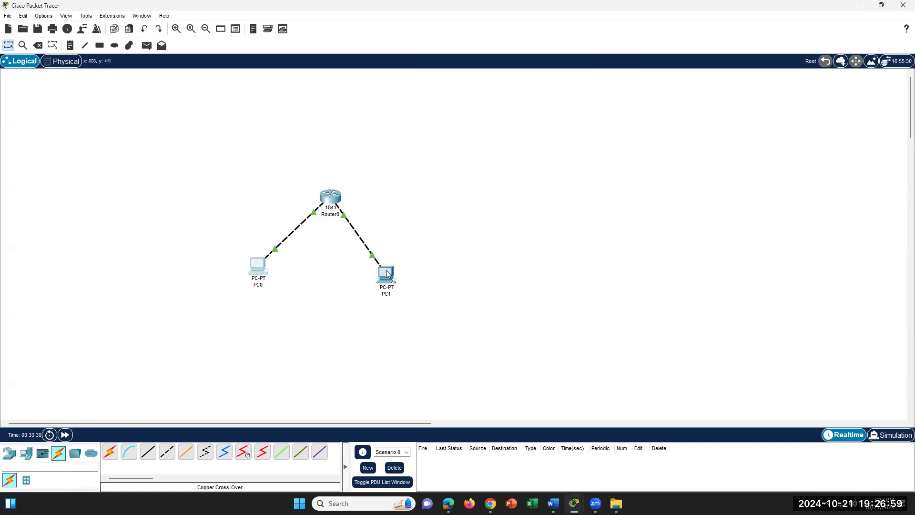
- Set PC1's IPv4 default gateway to 192.168.20.1
left_click(386, 272)
left_click(454, 206)
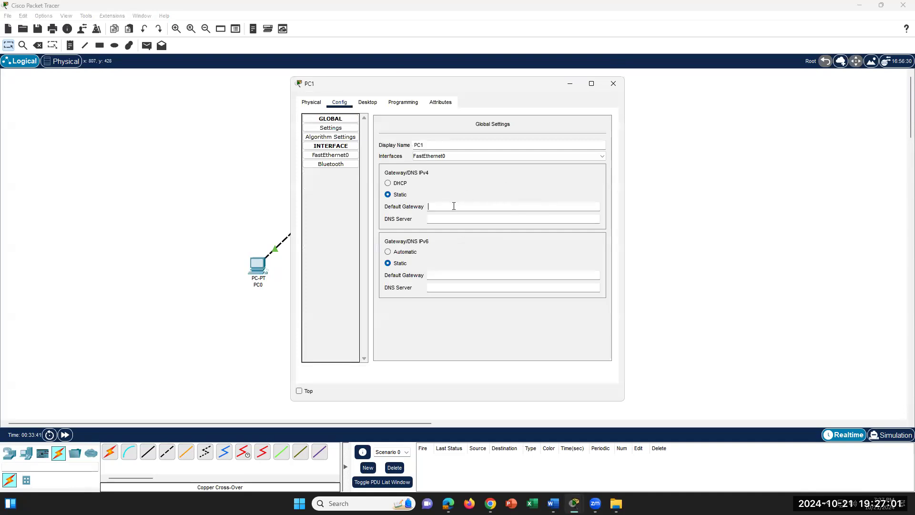
type("192.168.20.1")
left_click(614, 84)
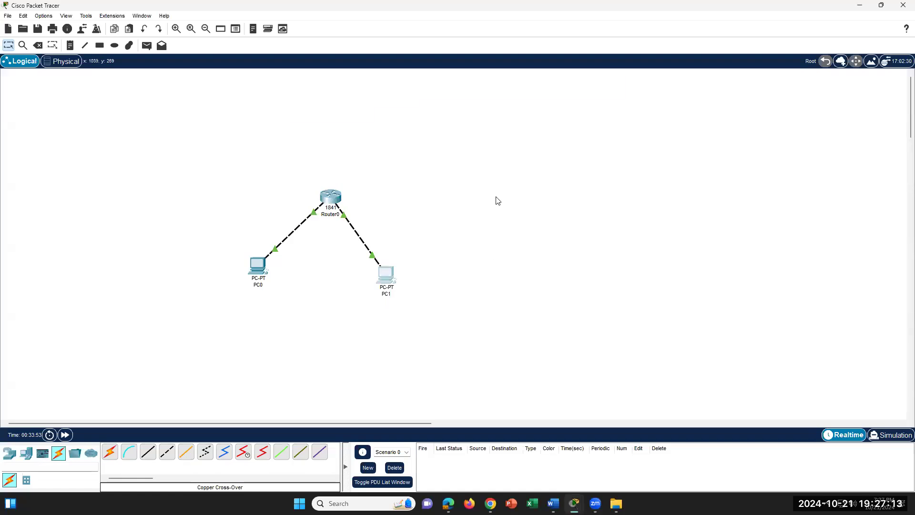
- Check the lab document, then reopen PC1 and PC0 to verify their gateways
mouse_move(616, 503)
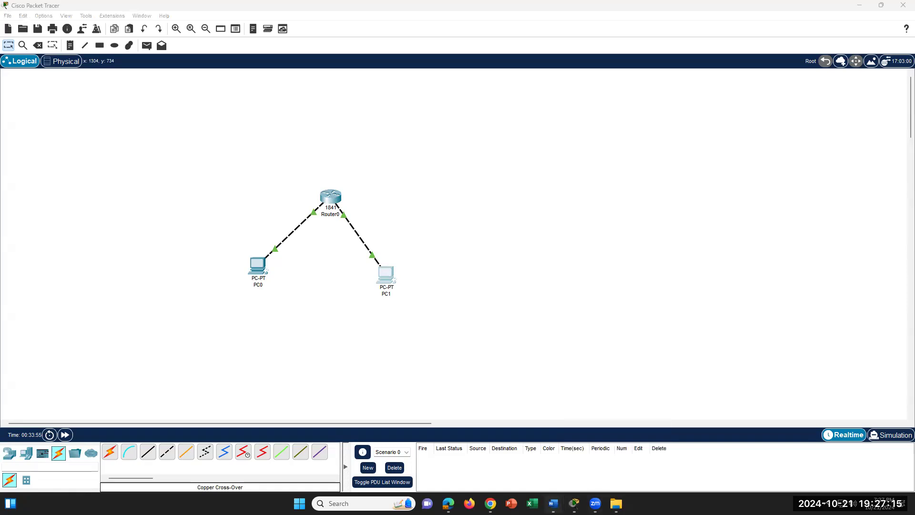
left_click(553, 504)
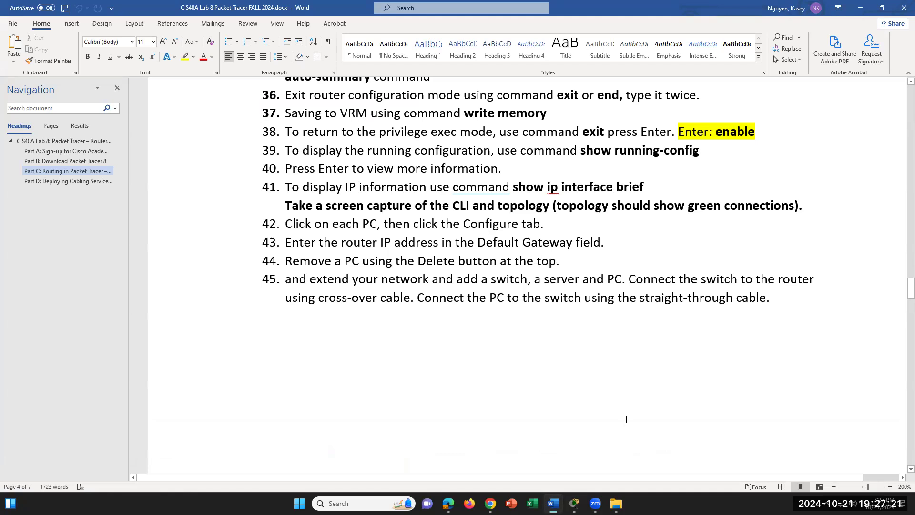
key("alt+Tab")
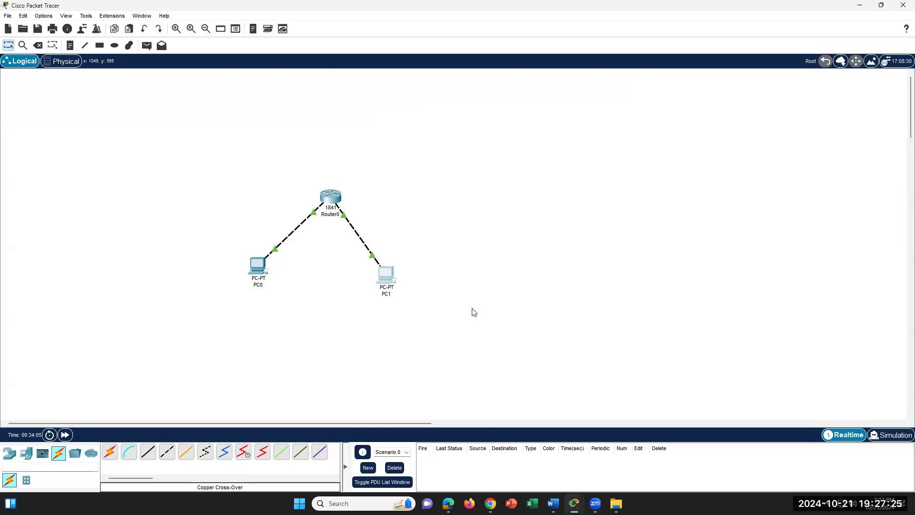
double_click(385, 280)
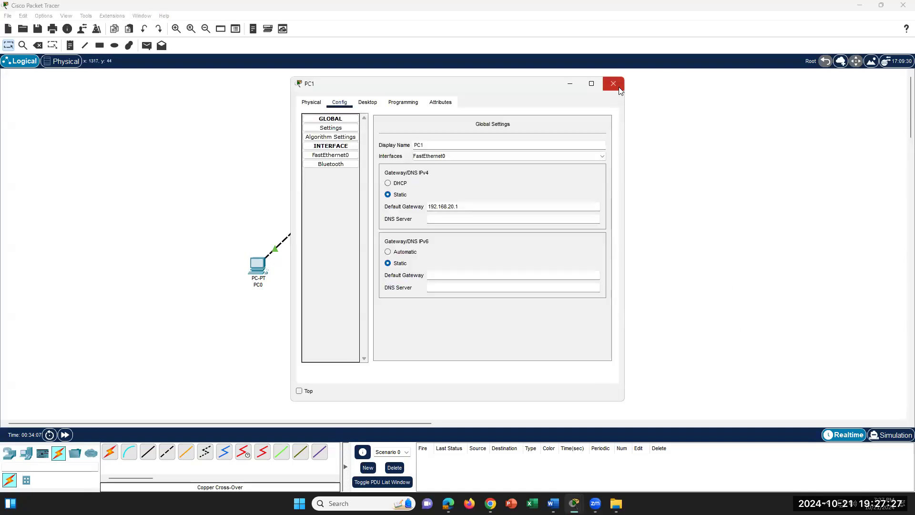
left_click(614, 84)
double_click(259, 268)
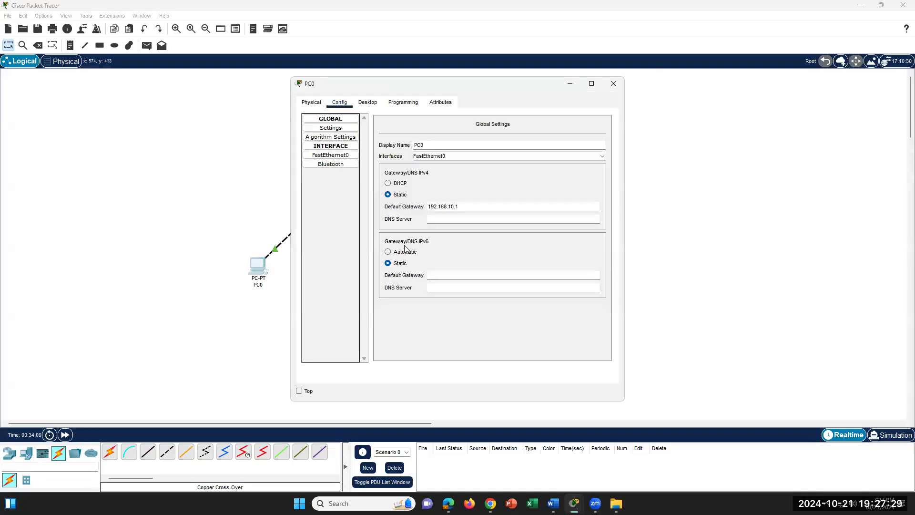
left_click(614, 84)
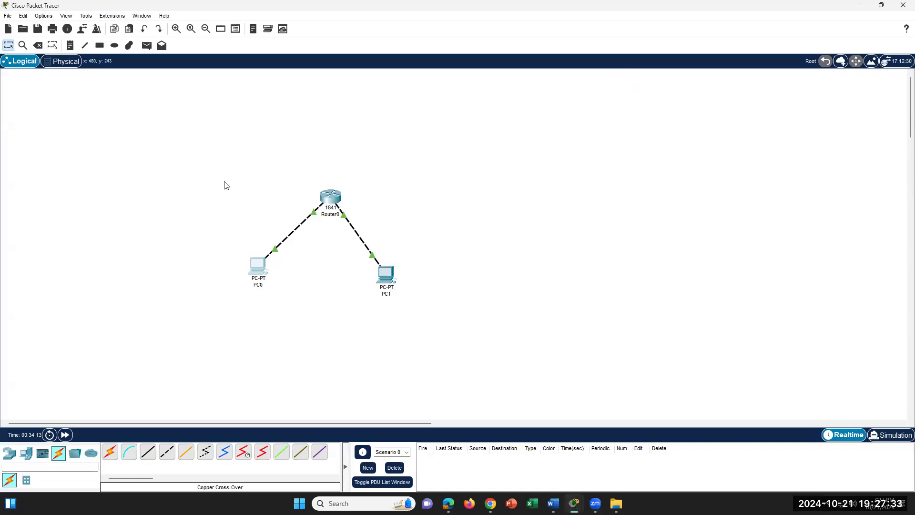
- Look over the Tools menu without choosing anything, then bring the Word lab document forward
left_click(24, 17)
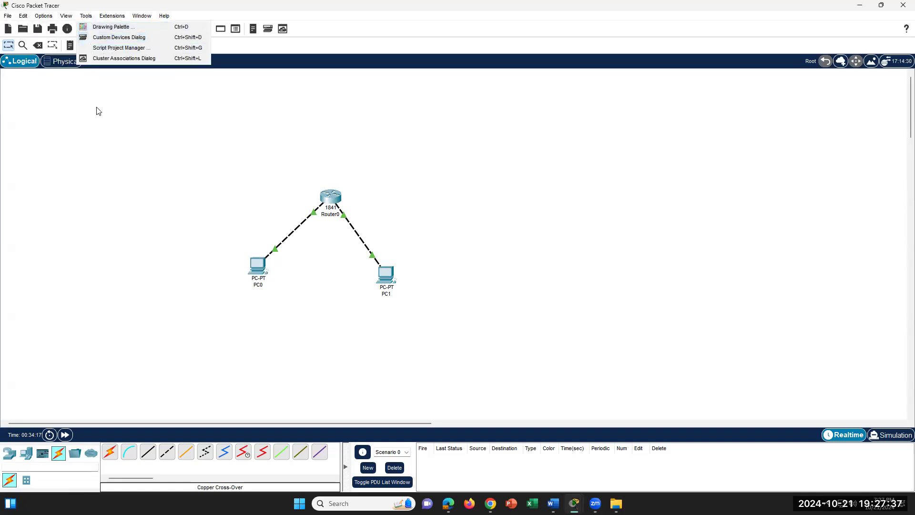
left_click(117, 174)
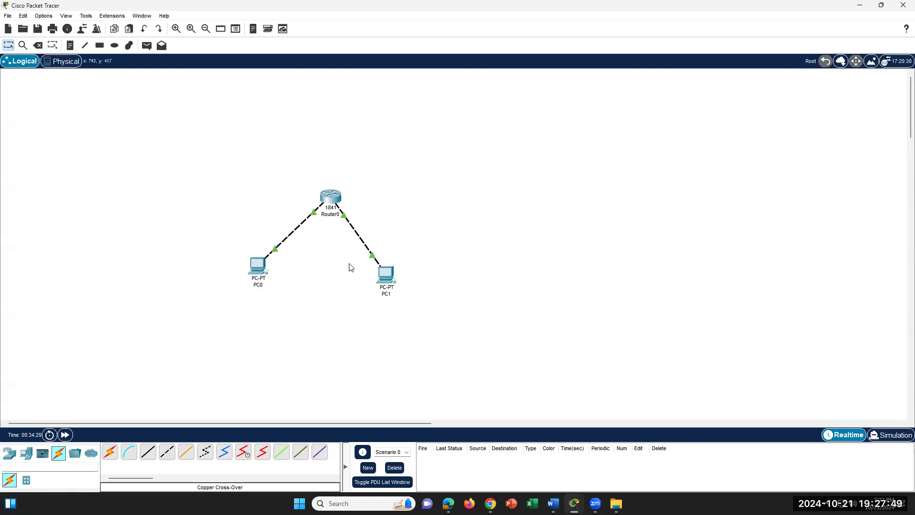
left_click(553, 504)
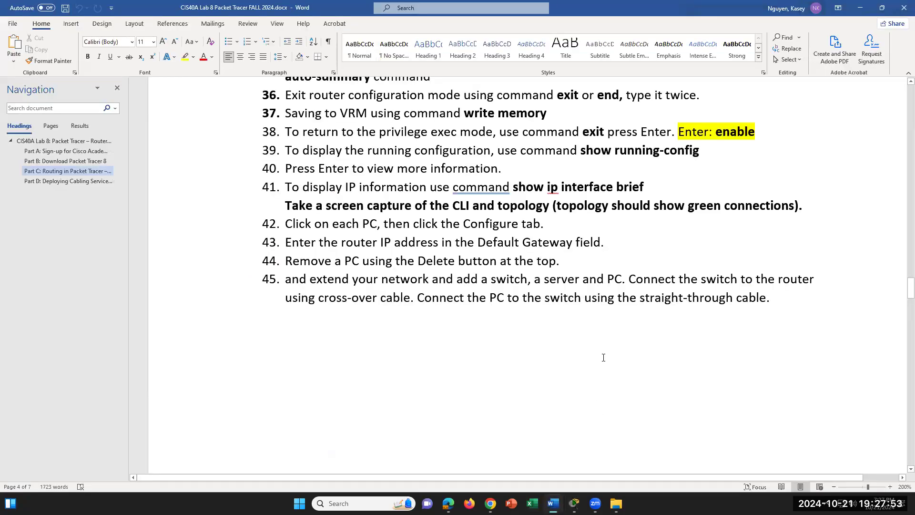
scroll(603, 358, "down", 3)
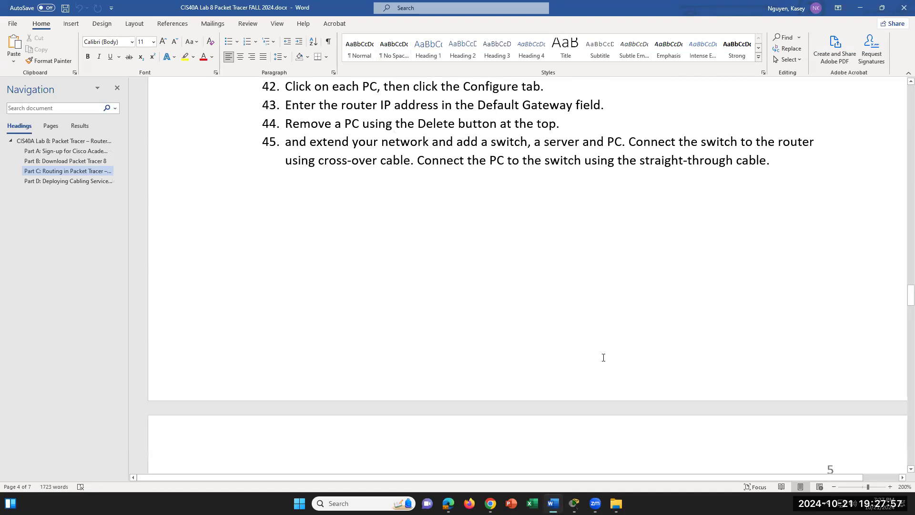
- Read the page 5 diagram and steps 46–50, alternating between the lab document and Packet Tracer
scroll(603, 357, "down", 3)
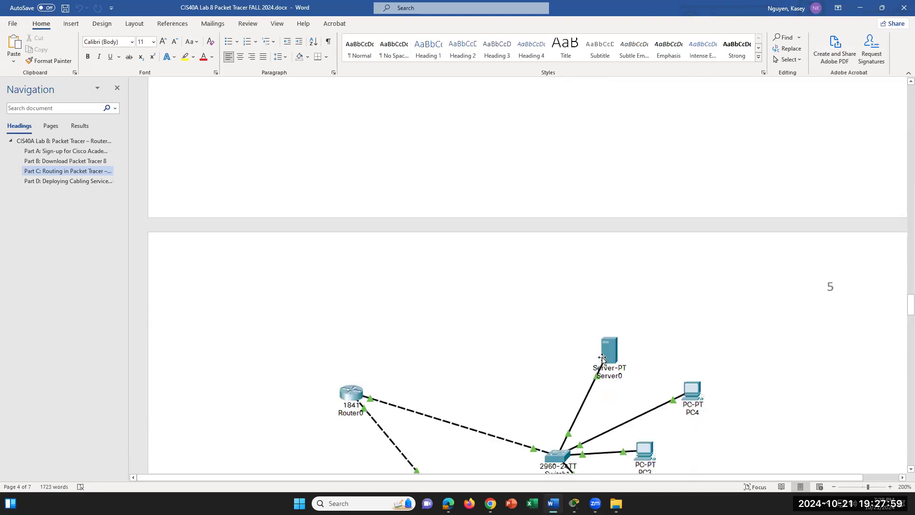
scroll(602, 359, "down", 2)
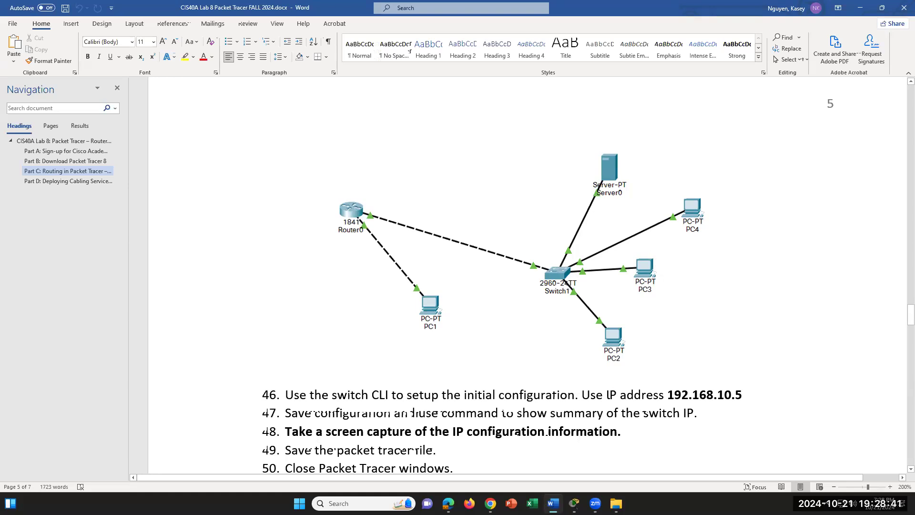
mouse_move(574, 503)
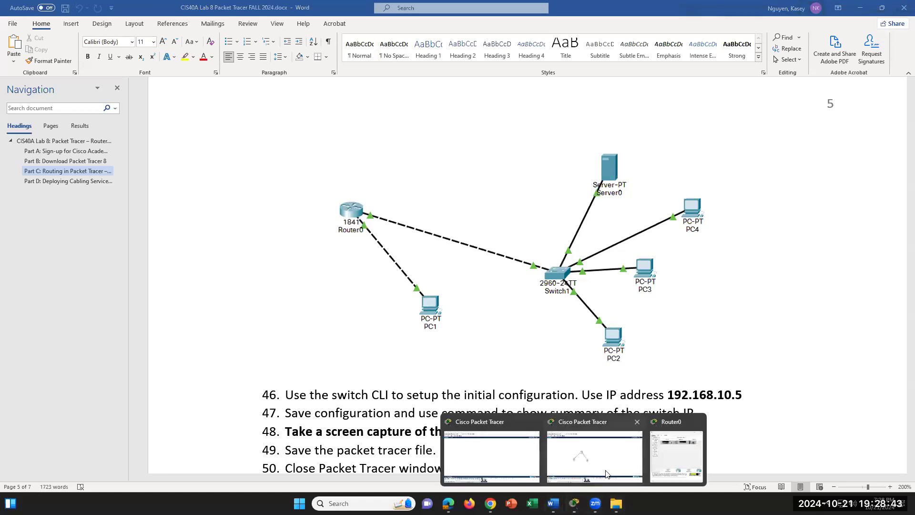
left_click(611, 472)
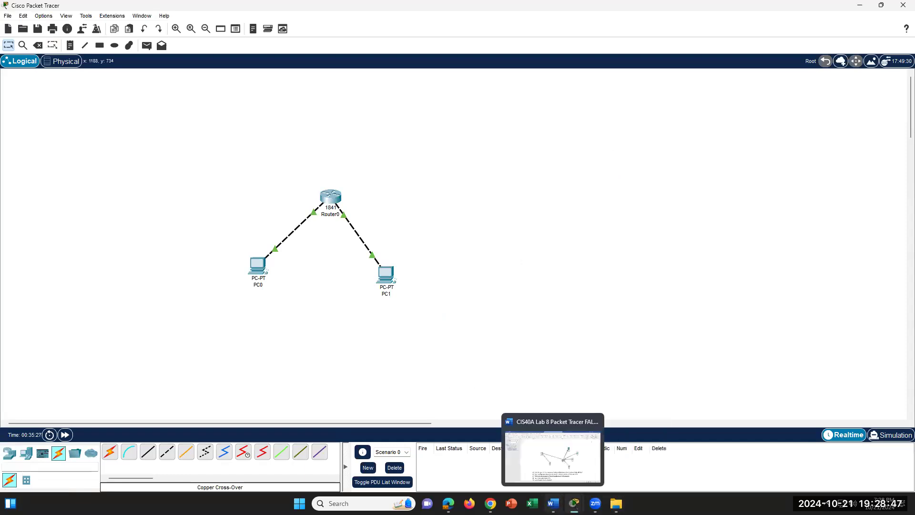
left_click(553, 504)
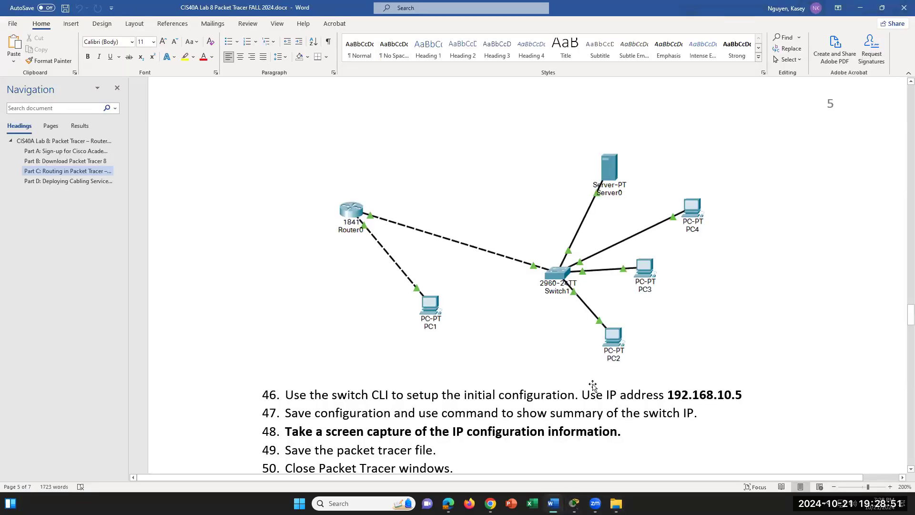
scroll(593, 384, "up", 10)
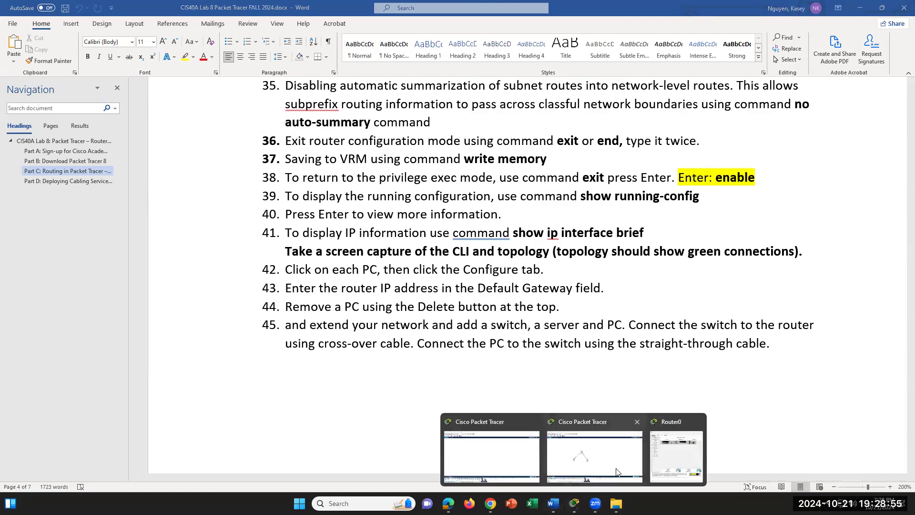
left_click(619, 469)
left_click(386, 275)
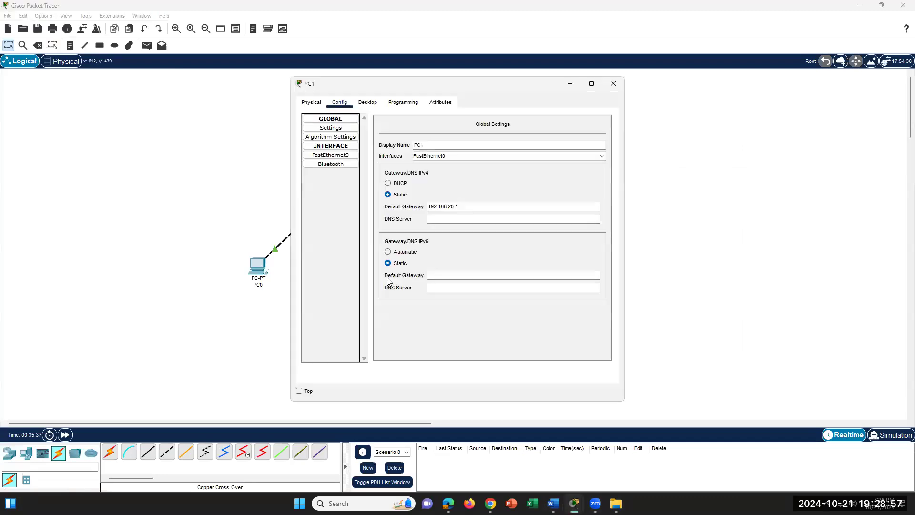
left_click(365, 103)
left_click_drag(465, 208, 448, 208)
left_click(470, 207)
left_click_drag(475, 204, 426, 207)
left_click(471, 206)
left_click(613, 83)
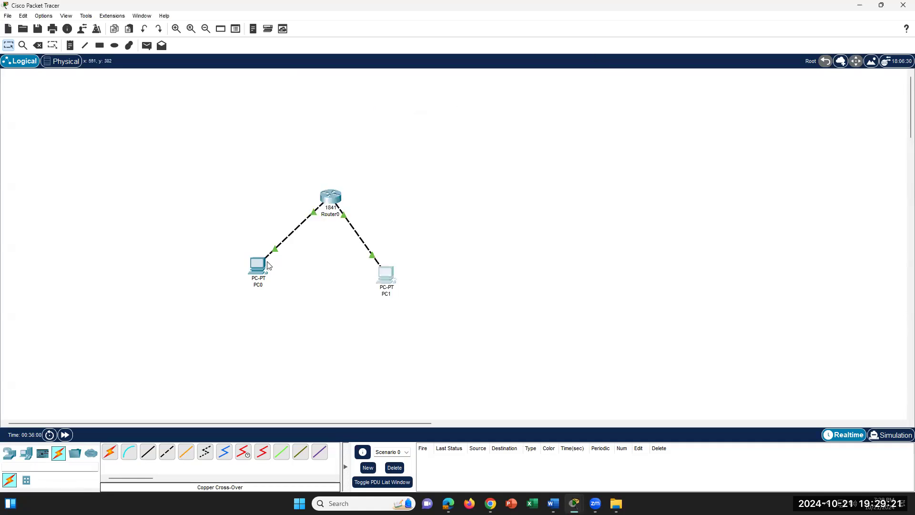
left_click(261, 267)
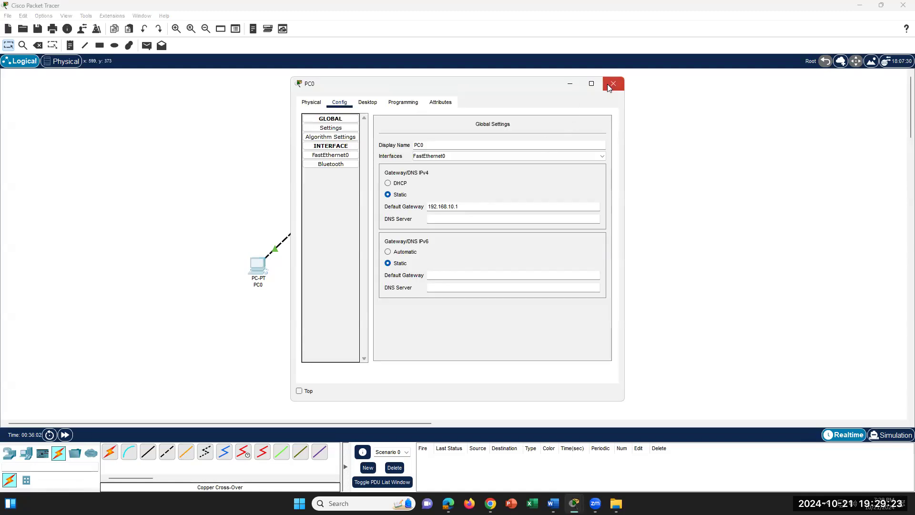
left_click(614, 83)
mouse_move(327, 198)
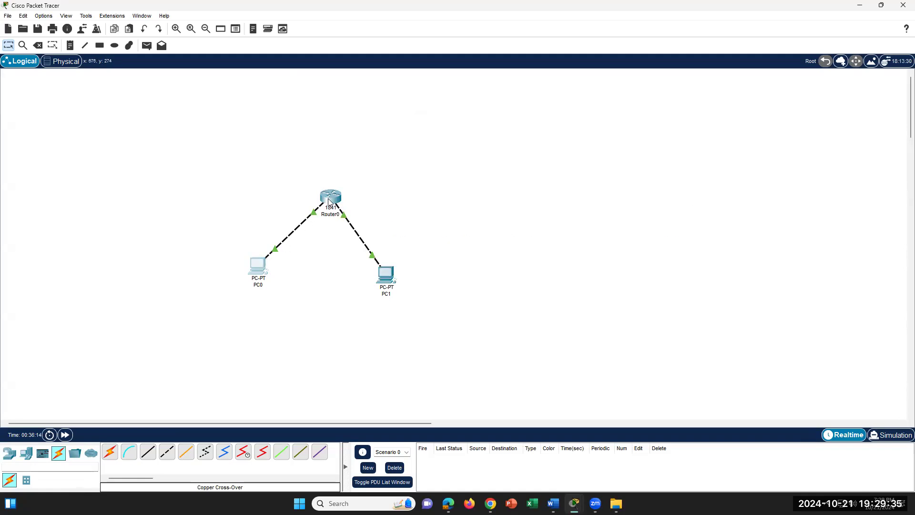
left_click(257, 264)
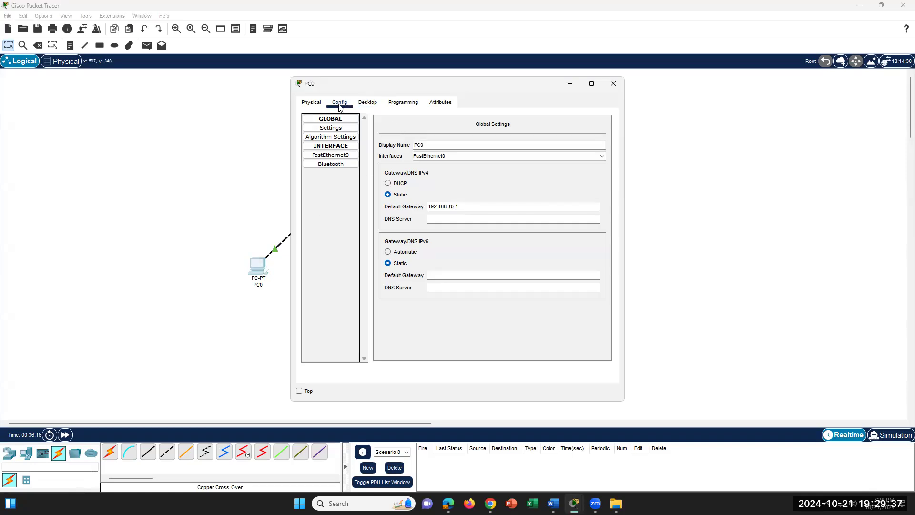
left_click(466, 206)
left_click(614, 84)
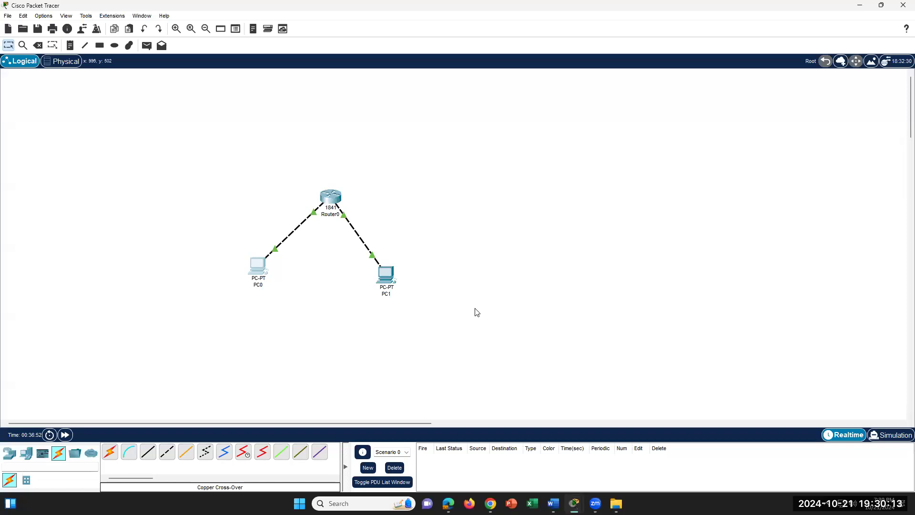
- Scroll the Word lab document to review the page 5 topology diagram and steps 46–50
left_click(553, 498)
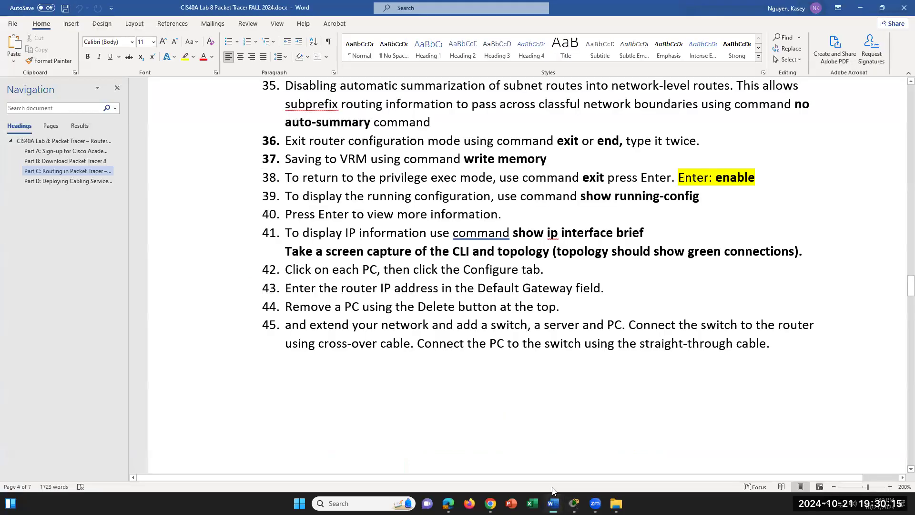
scroll(584, 378, "down", 8)
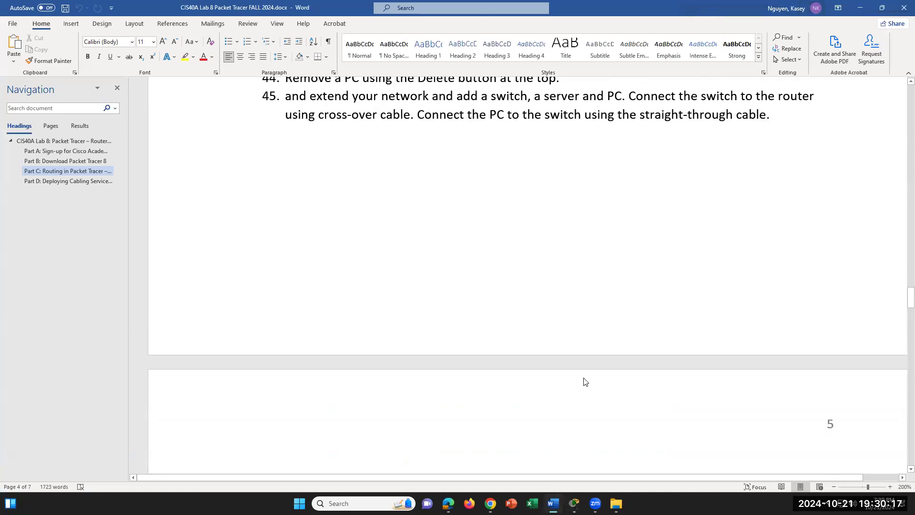
scroll(585, 378, "up", 4)
scroll(584, 378, "down", 5)
scroll(584, 378, "down", 2)
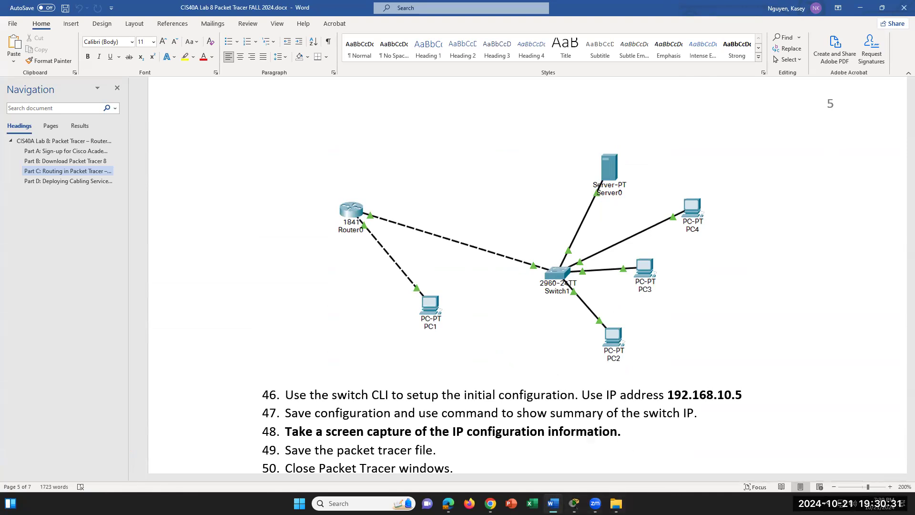
- Bring the main Packet Tracer workspace forward, closing the Router0 device window on the way
mouse_move(575, 503)
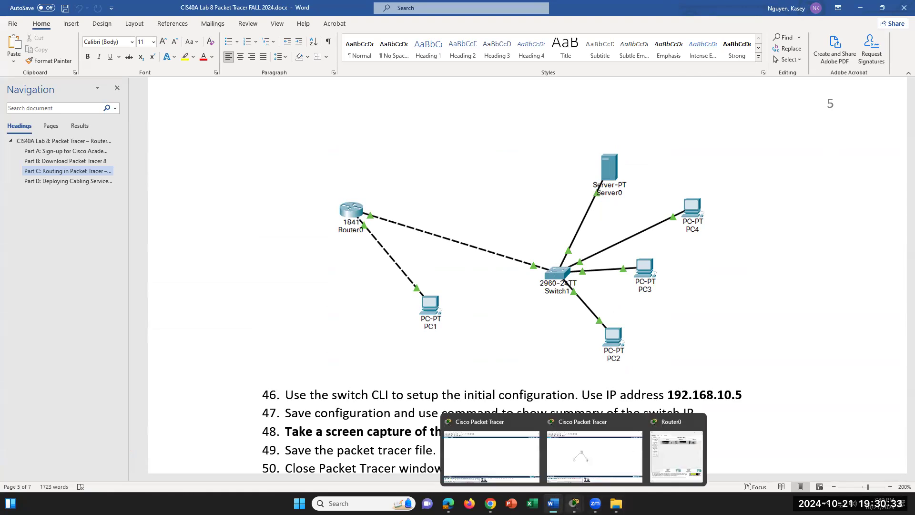
left_click(667, 455)
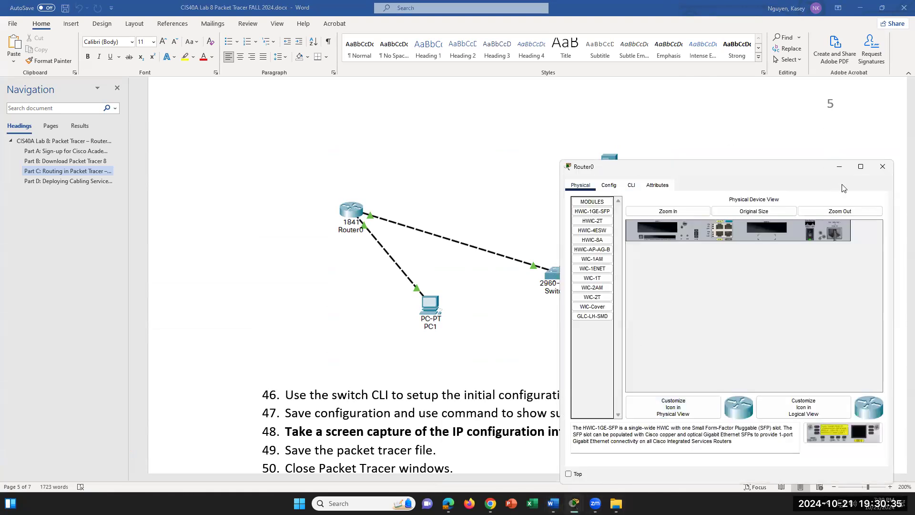
left_click(883, 166)
mouse_move(574, 496)
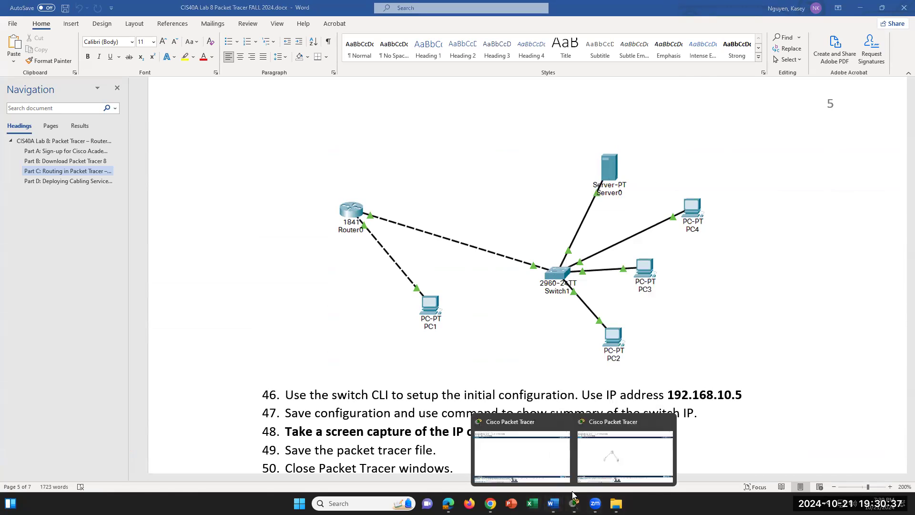
left_click(643, 458)
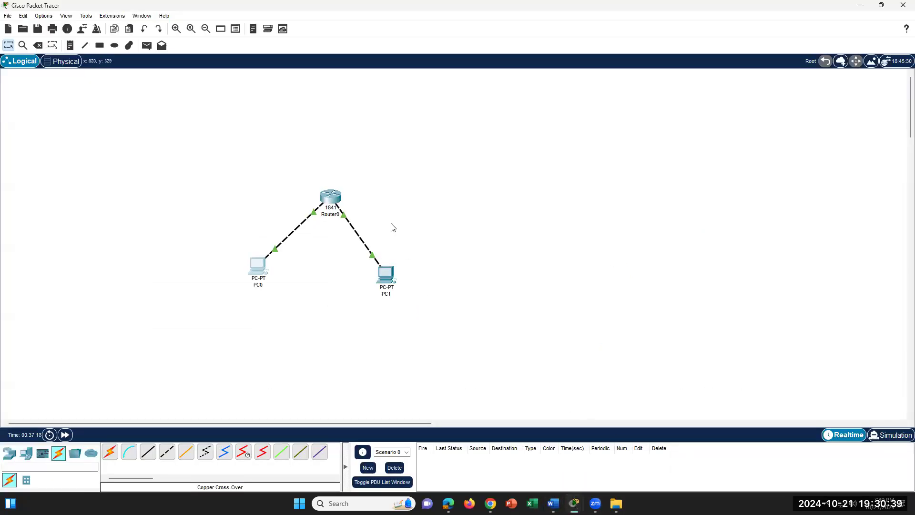
- Place a 2960 switch, Switch0, on the canvas below Router0
left_click(10, 453)
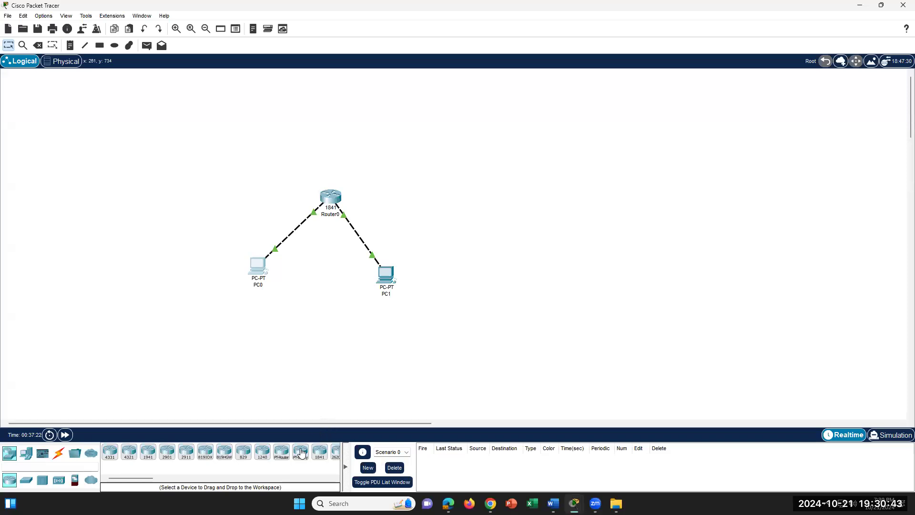
mouse_move(145, 478)
left_mouse_down()
mouse_move(126, 484)
mouse_move(159, 489)
left_mouse_up()
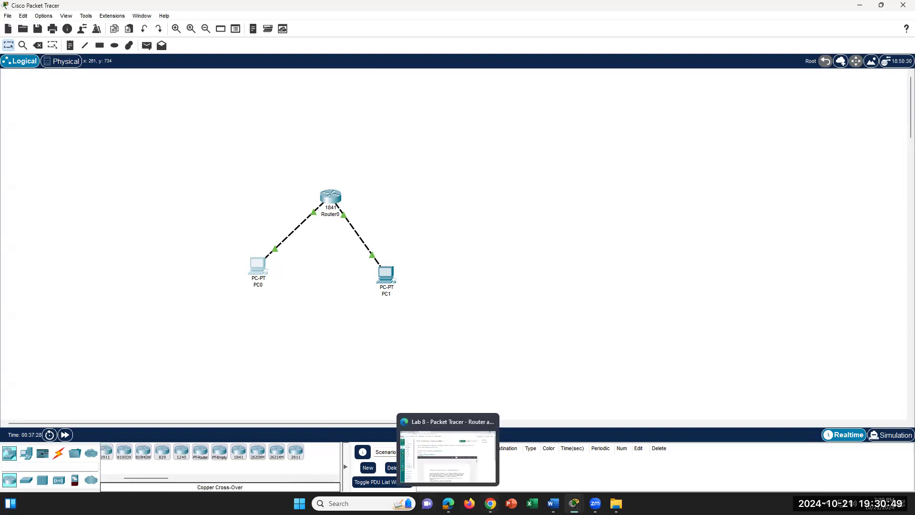
left_click(553, 503)
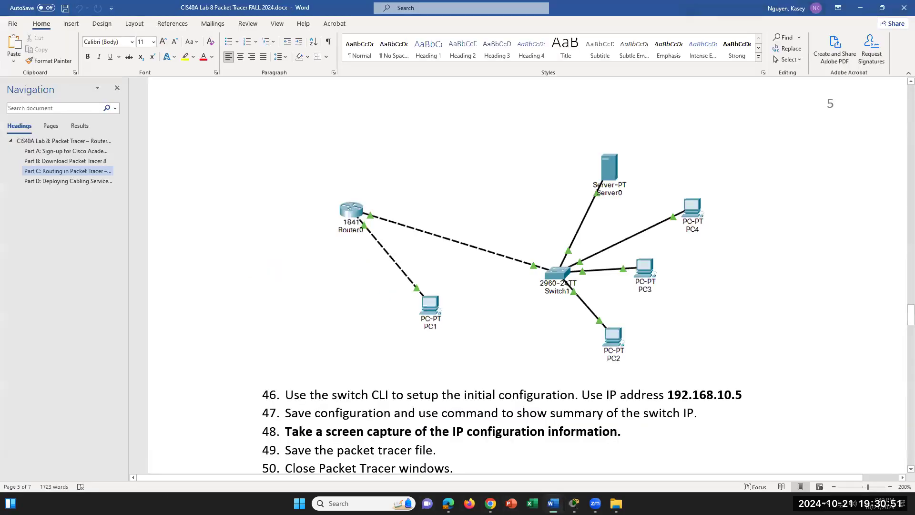
left_click(553, 503)
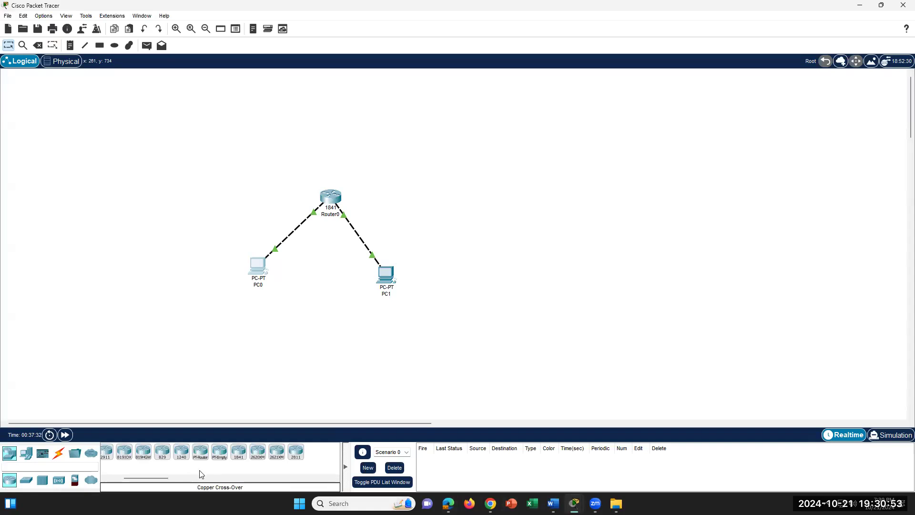
left_click_drag(159, 480, 141, 486)
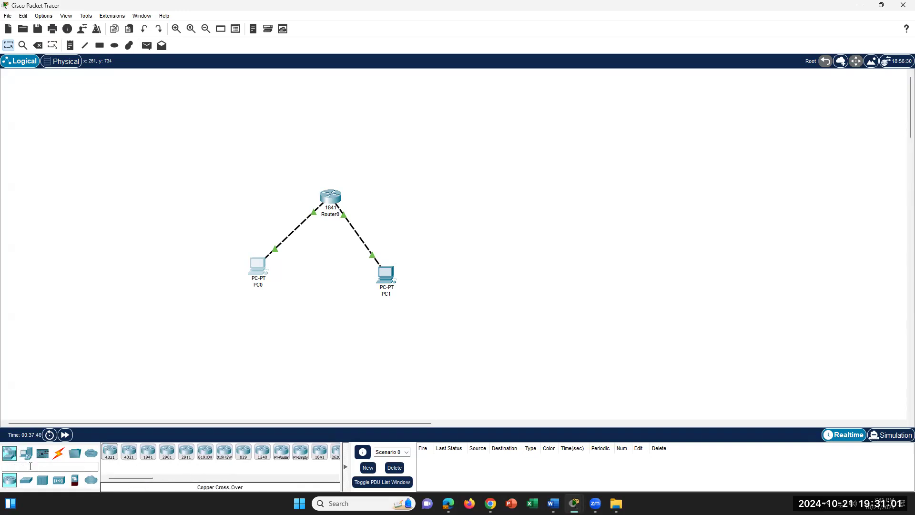
left_click(26, 480)
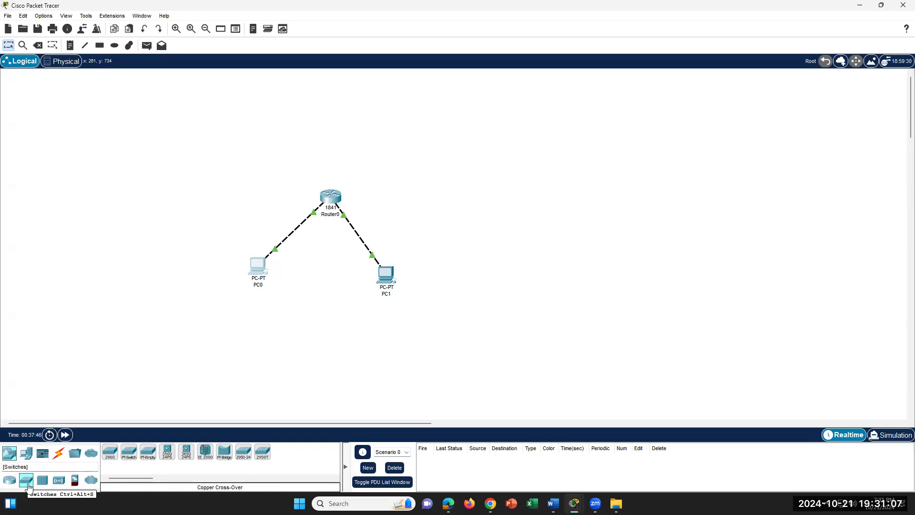
left_click_drag(111, 459, 318, 318)
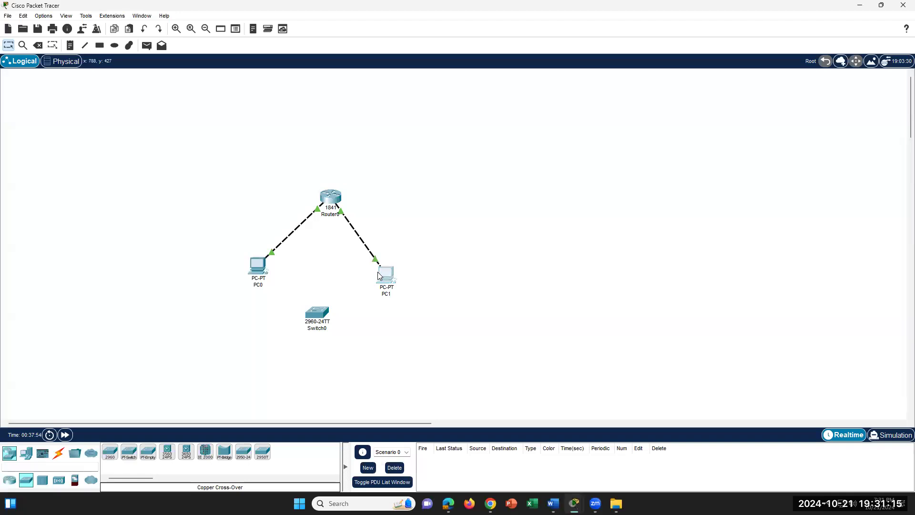
- Open and close PC1's window, then use the Delete tool on PC1
left_click(378, 271)
left_click(615, 84)
left_click(37, 46)
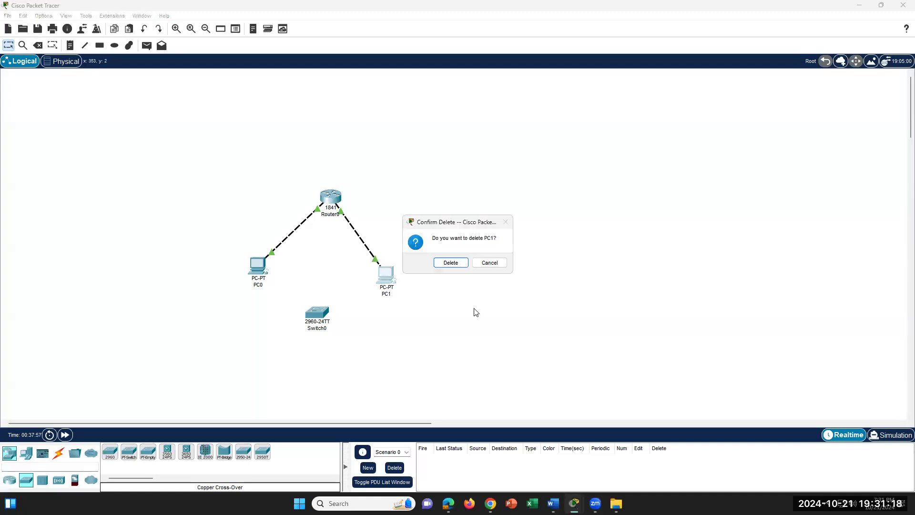
- Delete PC1 and its link, then start a copper cross-over cable at Switch0
left_click(451, 262)
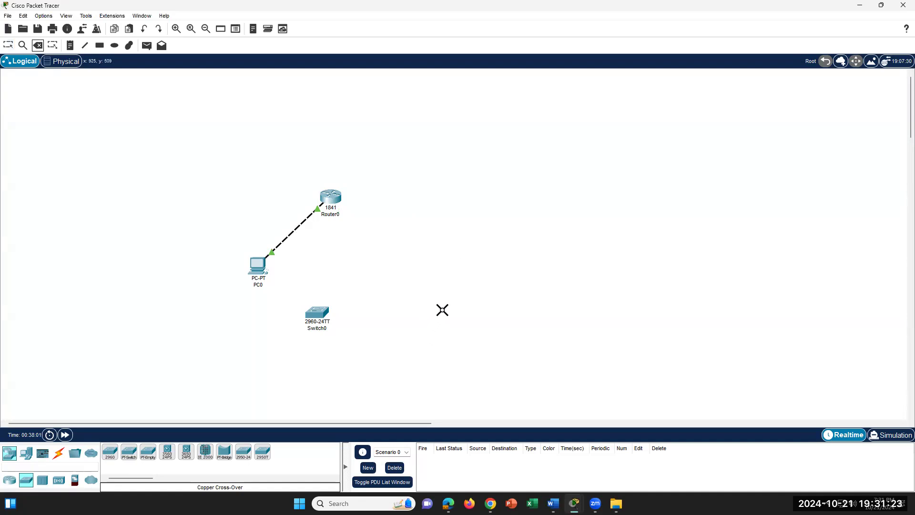
left_click(58, 453)
left_click(167, 451)
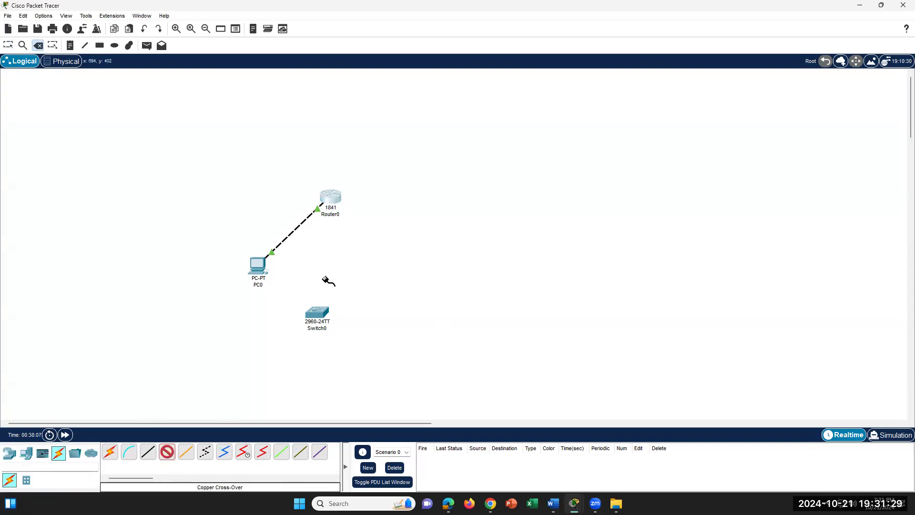
left_click(319, 316)
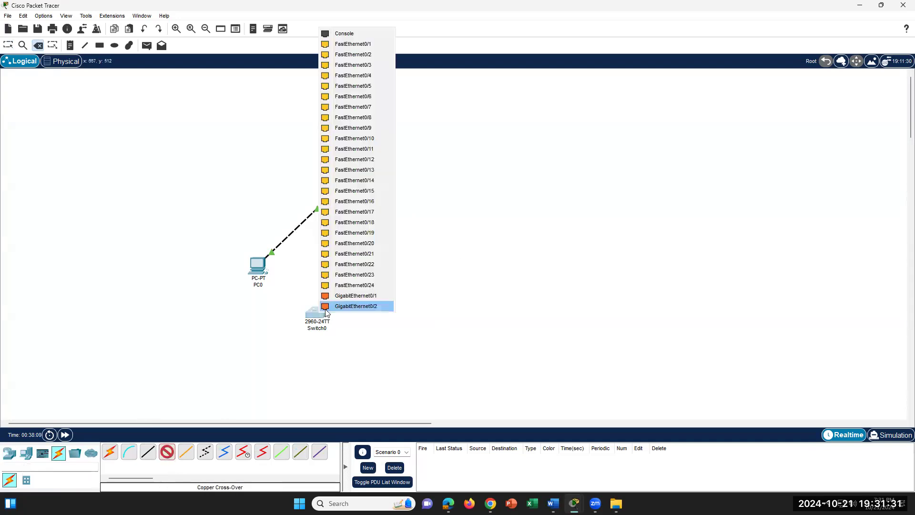
- Scroll the Word lab document down to steps 46–52 and Part D
key("alt+Tab")
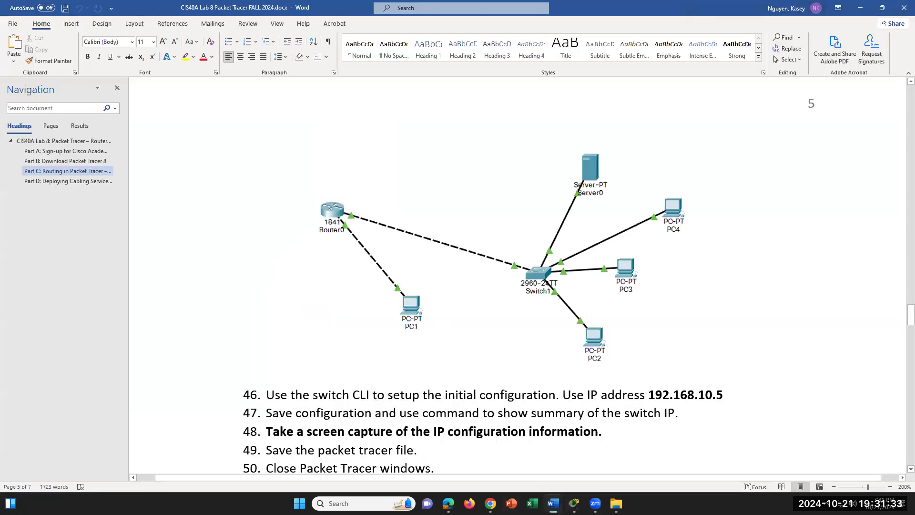
key("alt+Tab")
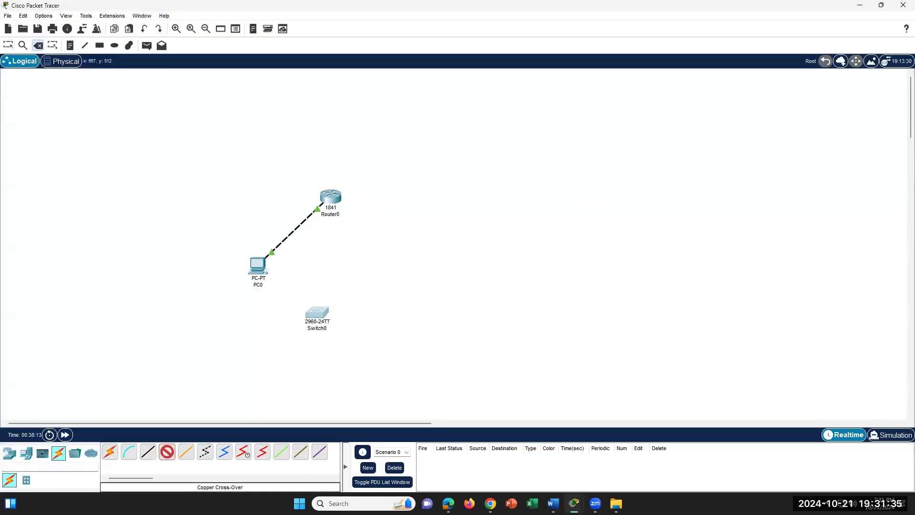
key("alt+Tab")
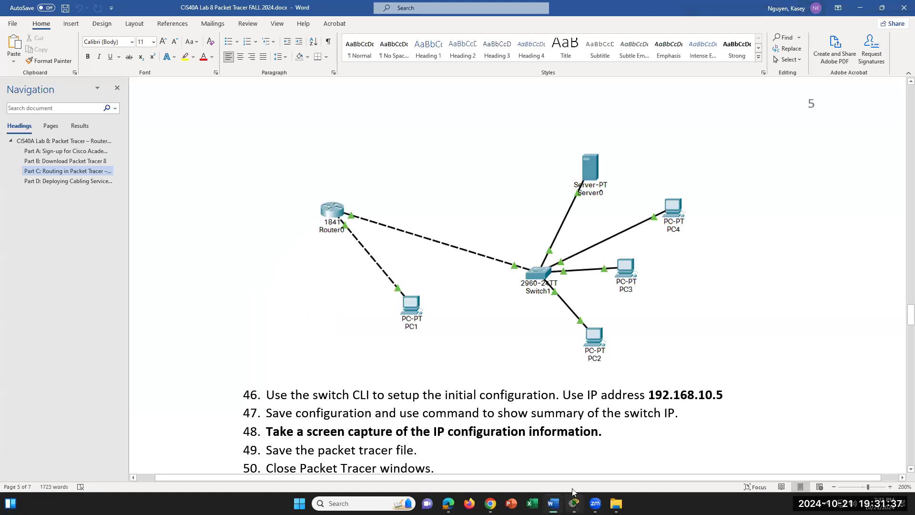
scroll(494, 414, "down", 2)
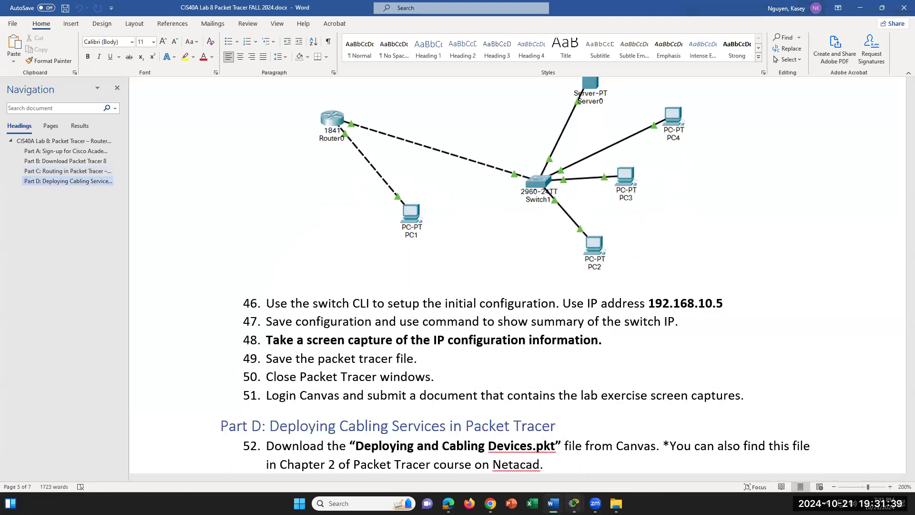
- Cable a Switch0 port to Router0's FastEthernet0/1 with the copper cross-over cable
mouse_move(574, 504)
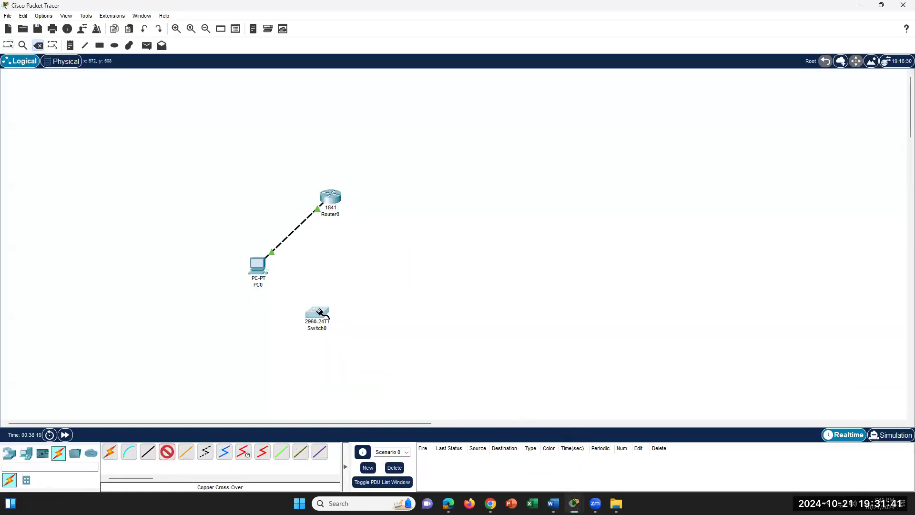
left_click(320, 310)
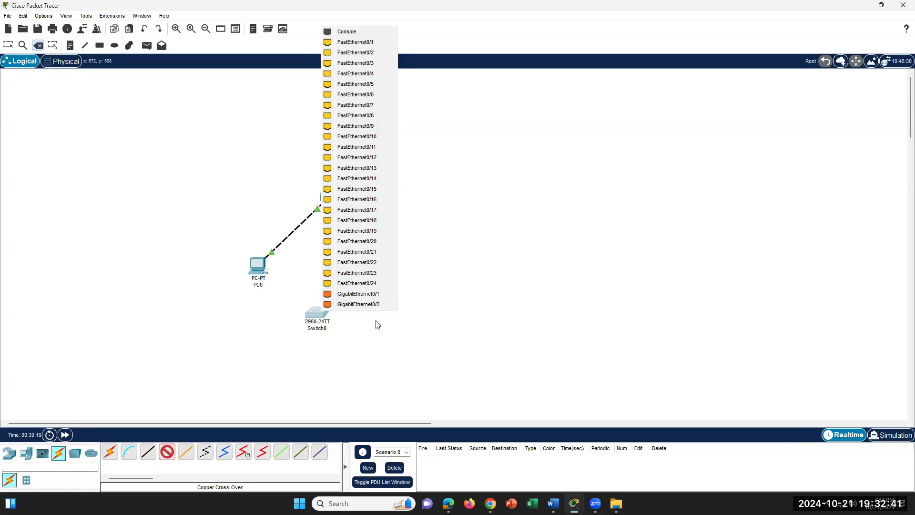
left_click(358, 293)
left_click(330, 197)
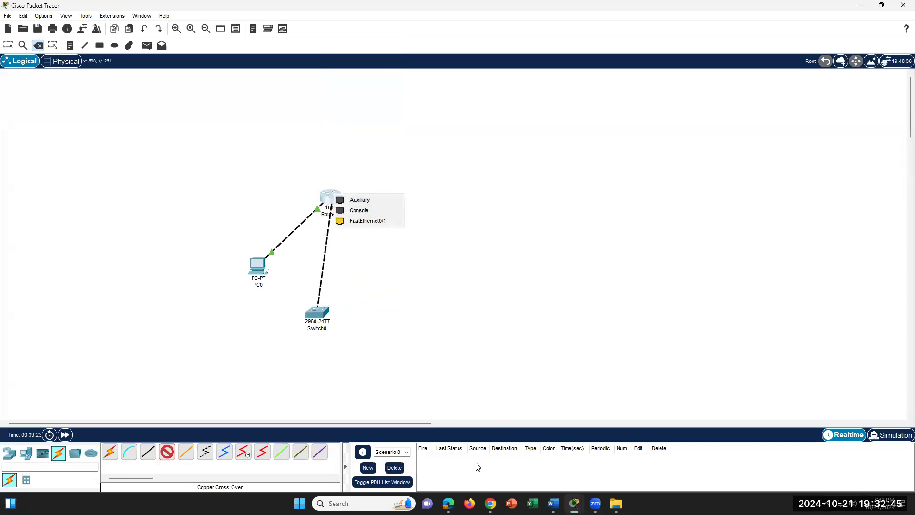
left_click(367, 221)
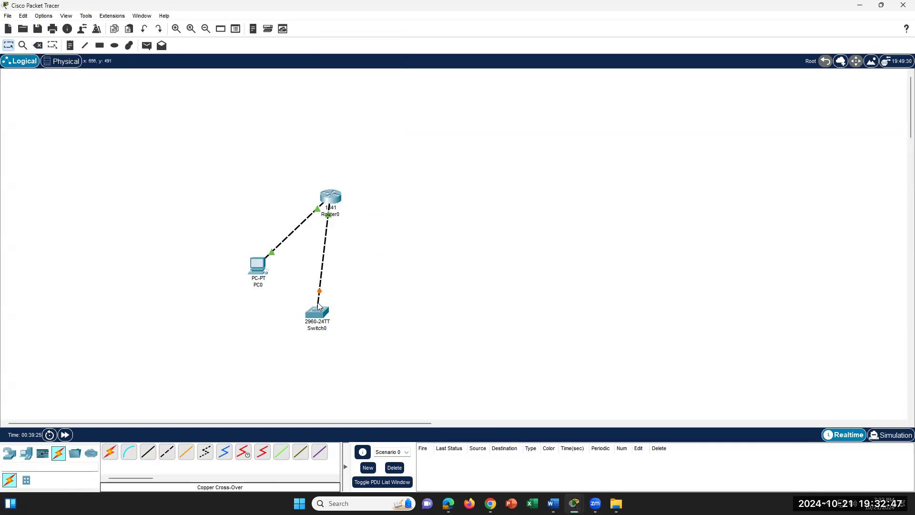
- Open and close Router0's window, then delete Router0 and its links
left_click(334, 201)
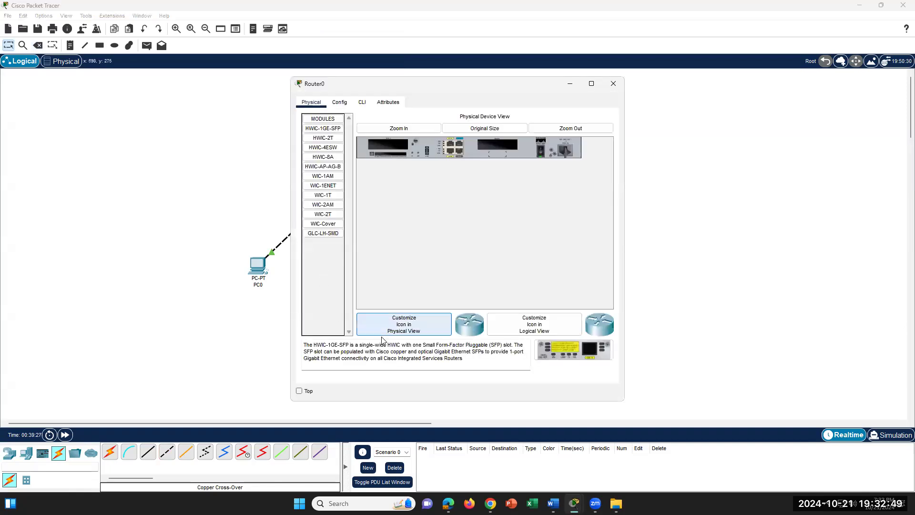
left_click(613, 83)
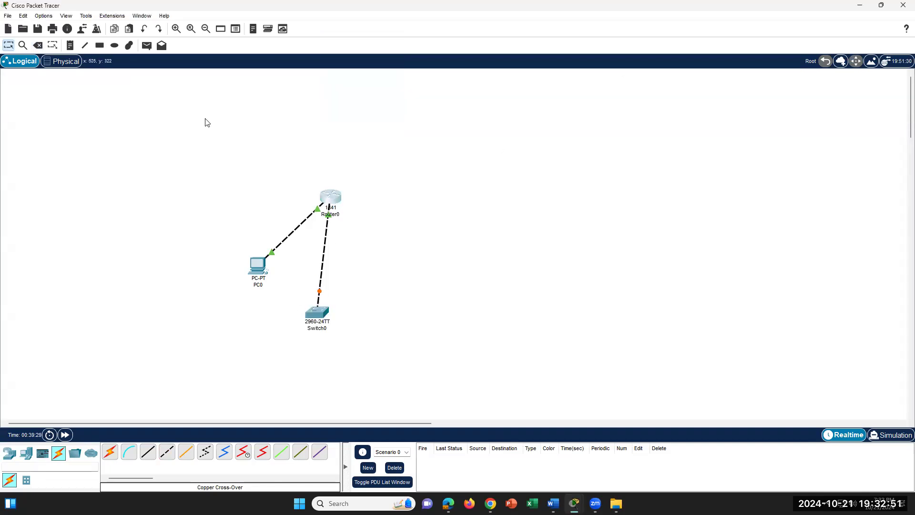
left_click(37, 46)
left_click(458, 263)
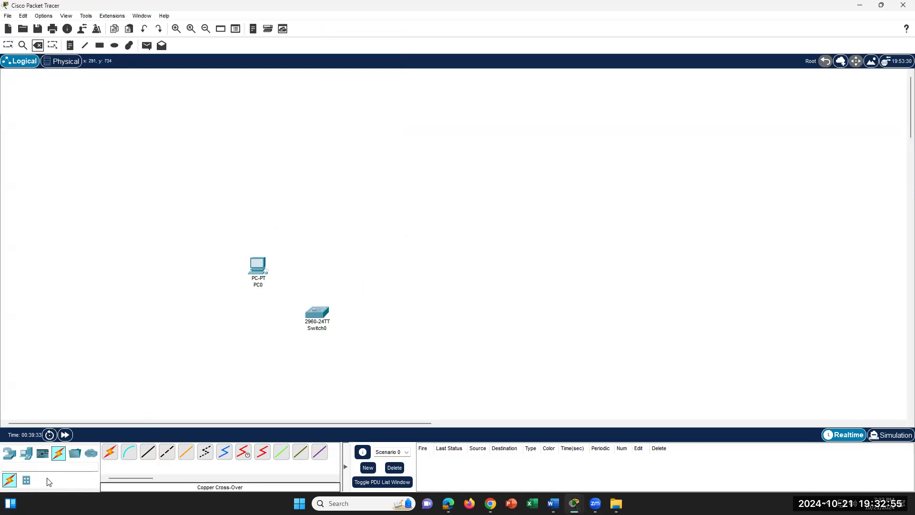
- Undo the Router0 deletion, then delete Switch0 and confirm
left_click(11, 456)
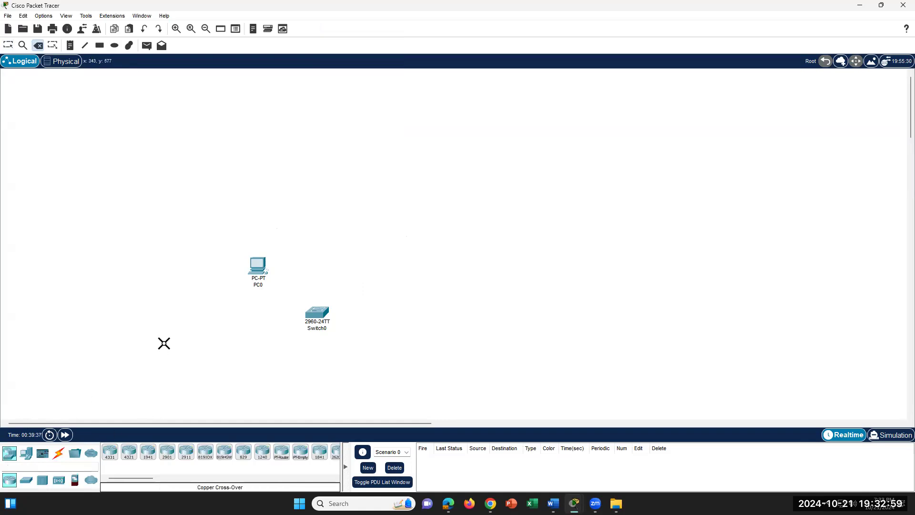
key("ctrl+z")
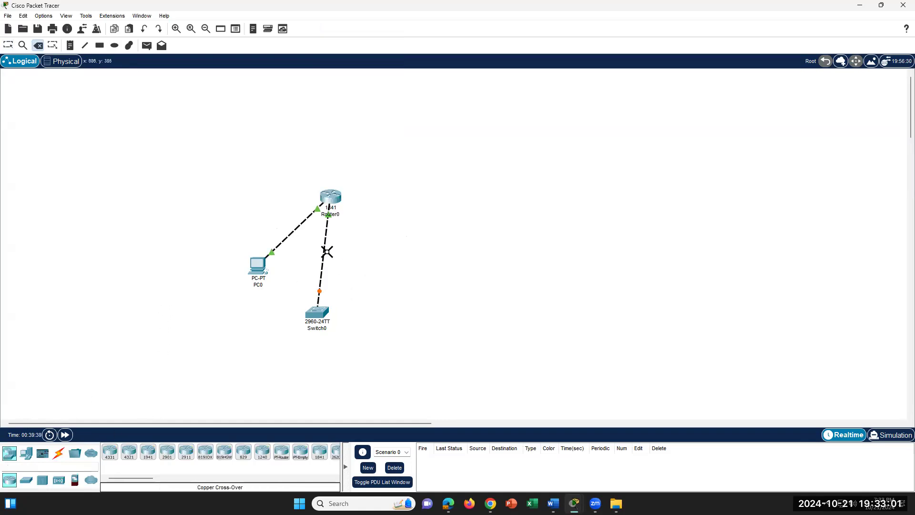
left_click(317, 312)
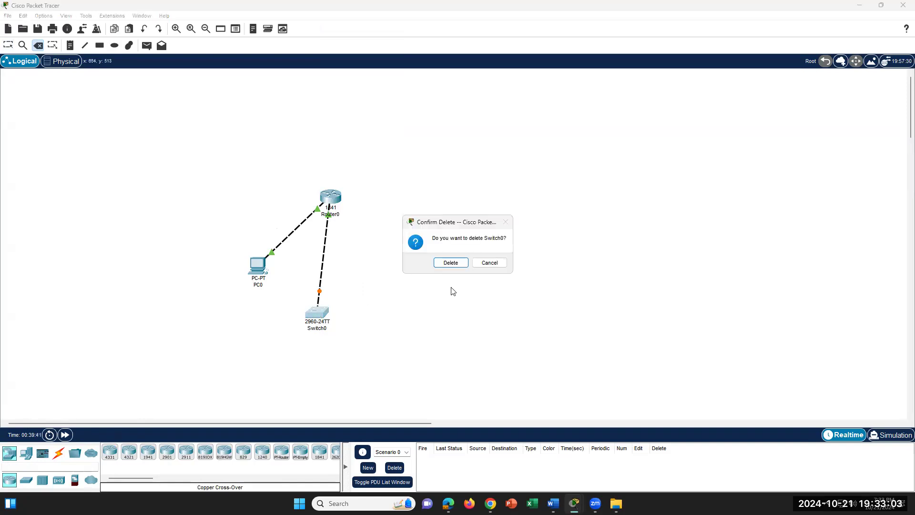
left_click(454, 264)
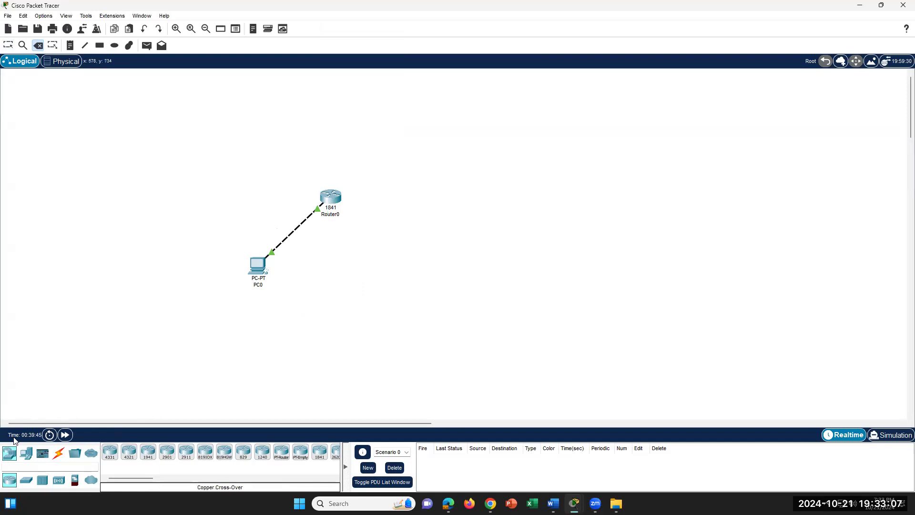
- Add a new 2960-24TT switch, Switch1, below PC0 and select the copper cross-over cable
left_click_drag(26, 480, 339, 319)
left_click(58, 453)
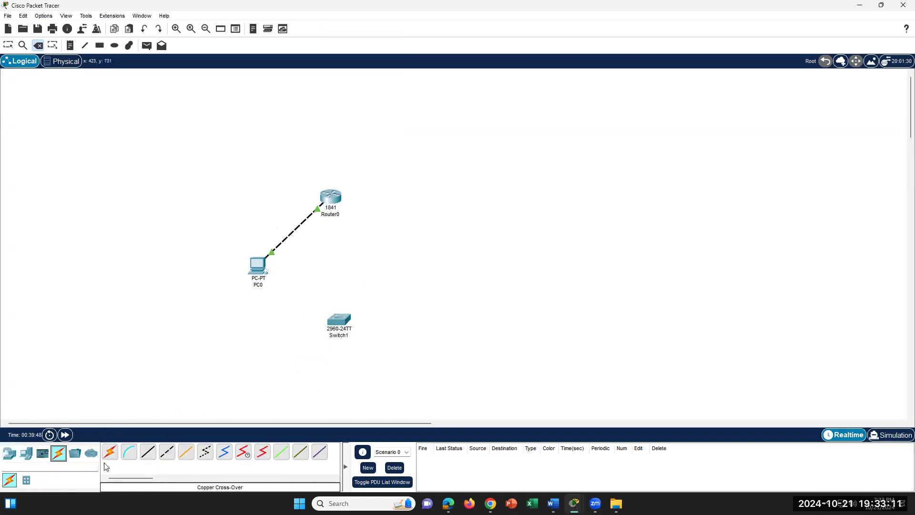
left_click(169, 452)
- Cable Switch1's FastEthernet0/1 to a Router0 FastEthernet port with the cross-over cable
left_click(340, 319)
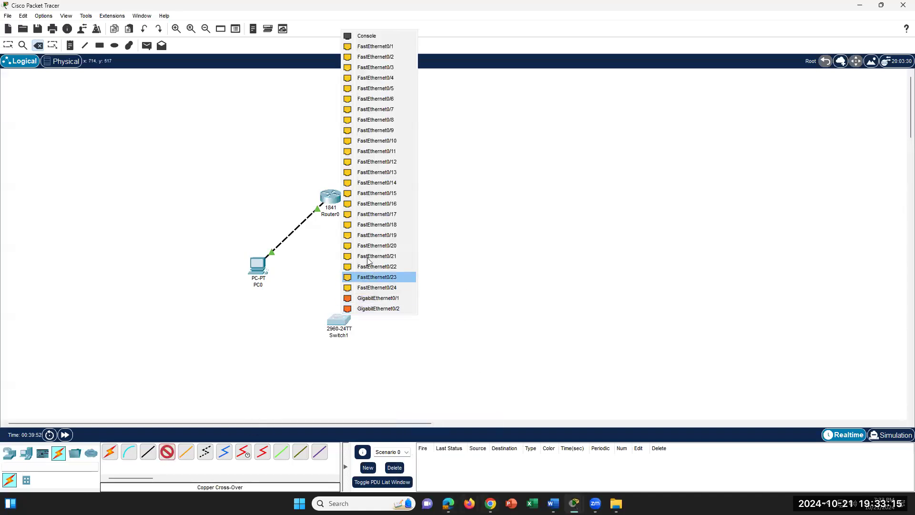
left_click(376, 46)
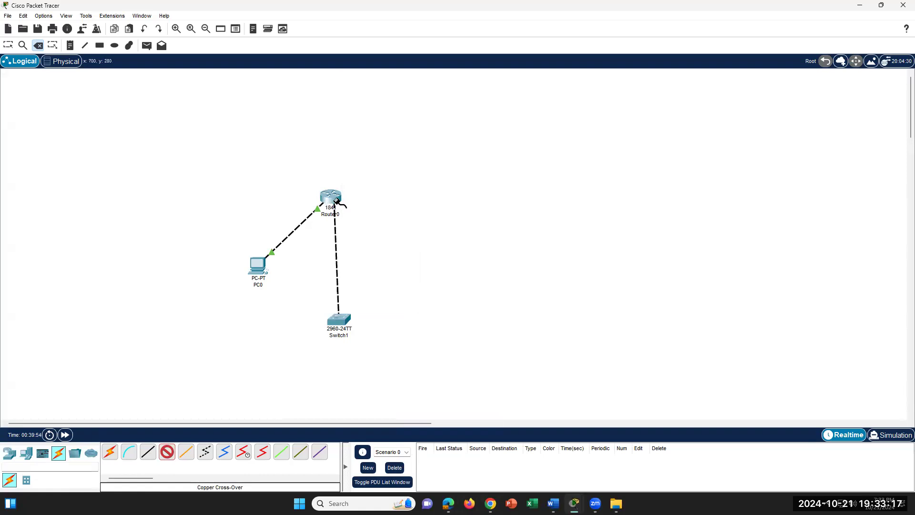
left_click(336, 202)
left_click(374, 226)
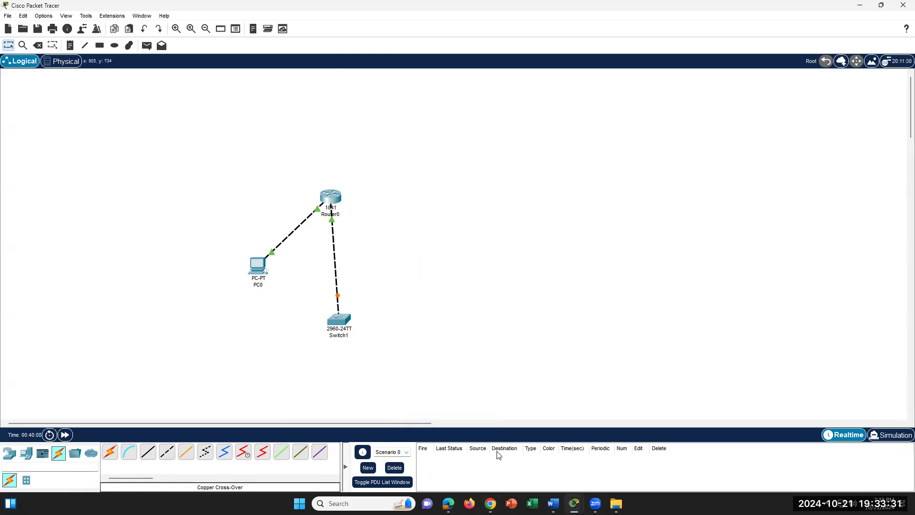
- Check the Word instructions, then open Switch1's device window
left_click(553, 504)
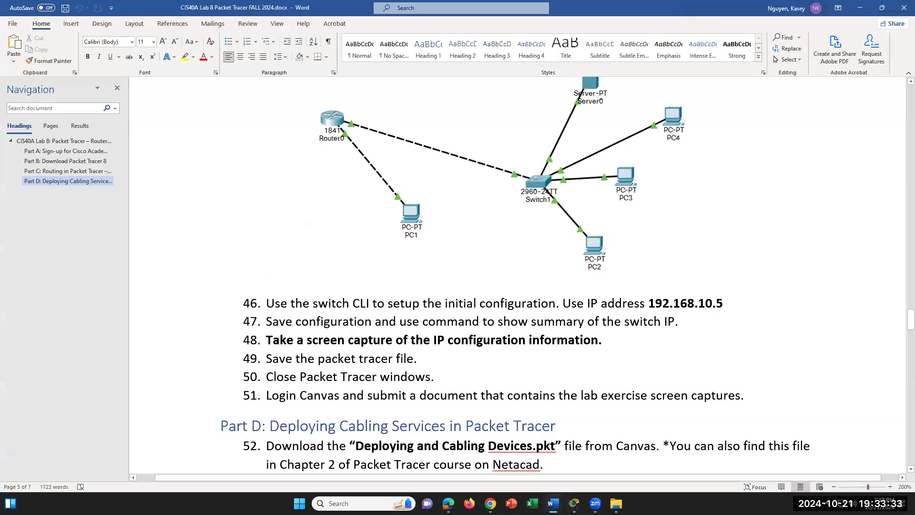
left_click(553, 504)
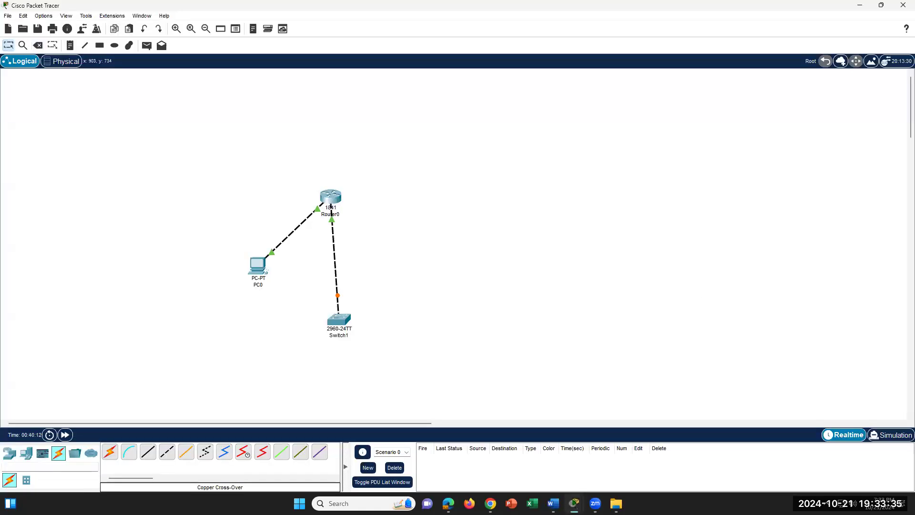
left_click(335, 323)
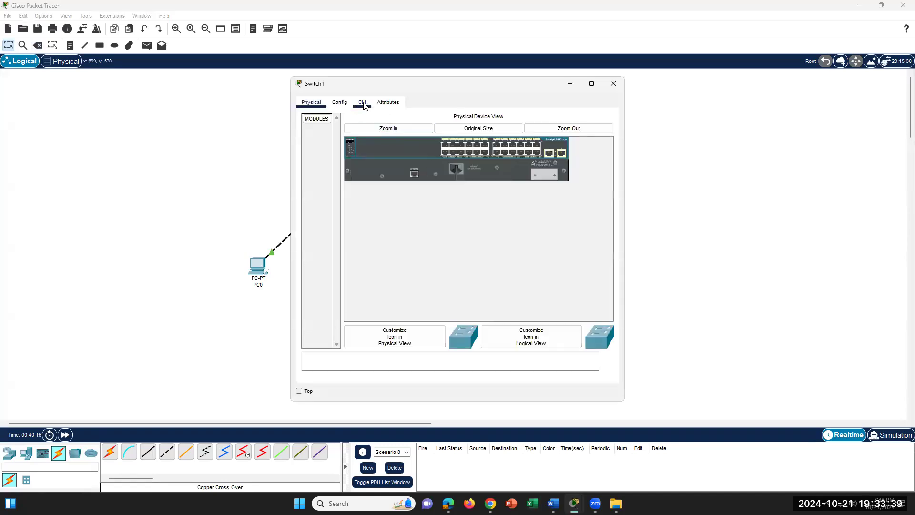
- Open Switch1's CLI at the Switch> prompt and move the window aside to reveal the topology
left_click(362, 102)
scroll(501, 326, "down", 1)
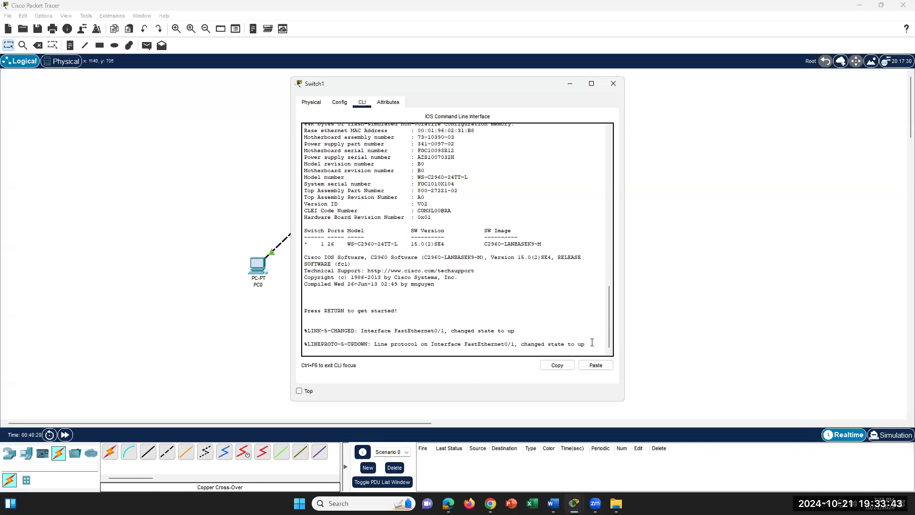
key("Return")
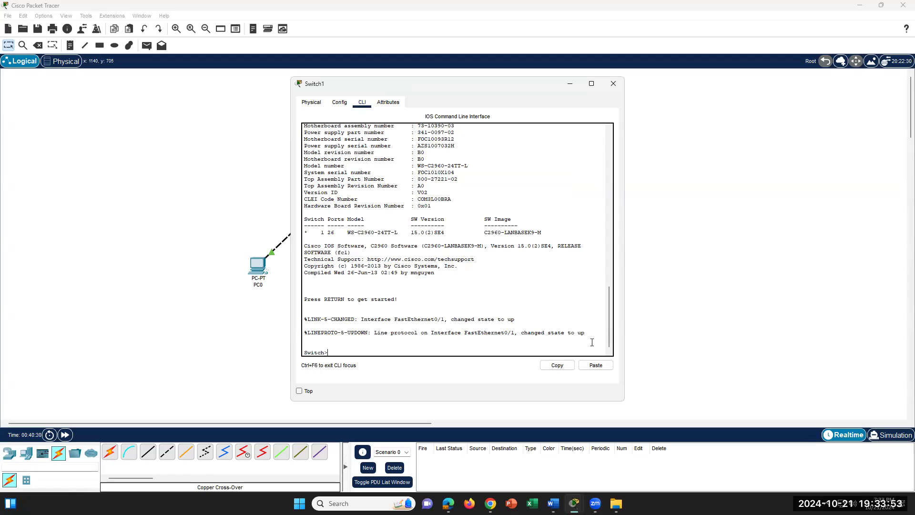
type("en")
left_click(553, 504)
left_click(574, 504)
left_click_drag(490, 91, 650, 163)
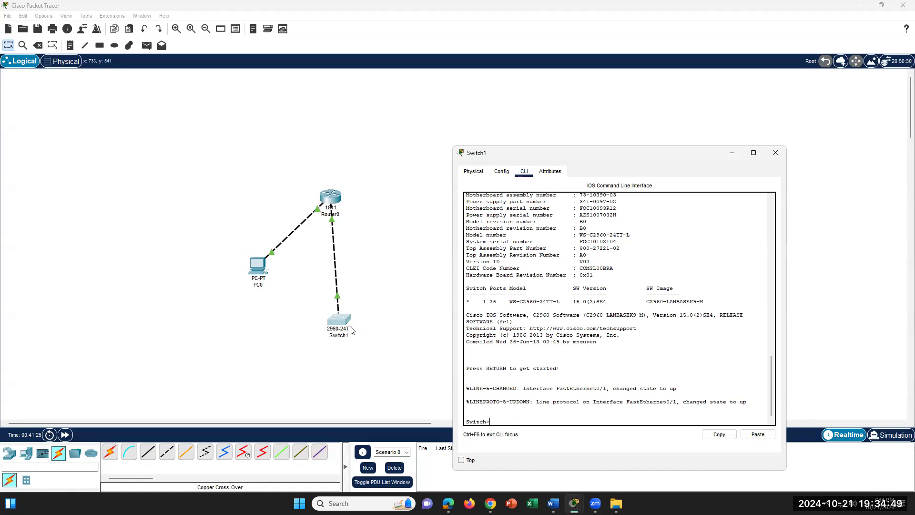
- After checking the Word instructions, close and reopen Switch1's CLI window
left_click(553, 503)
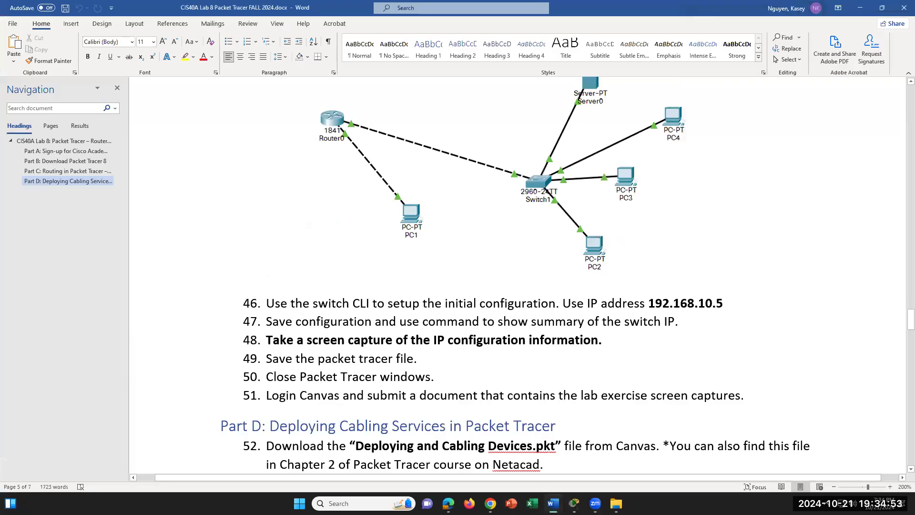
left_click(553, 503)
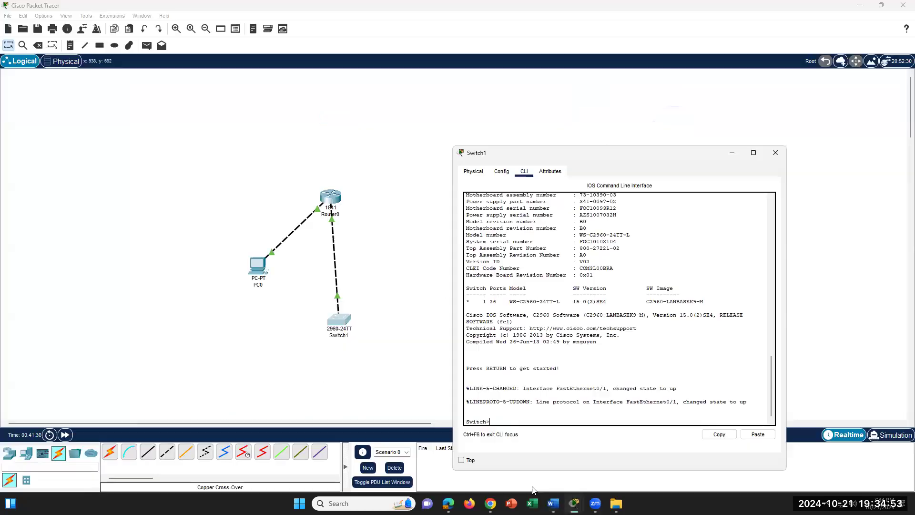
left_click(783, 159)
left_click(342, 317)
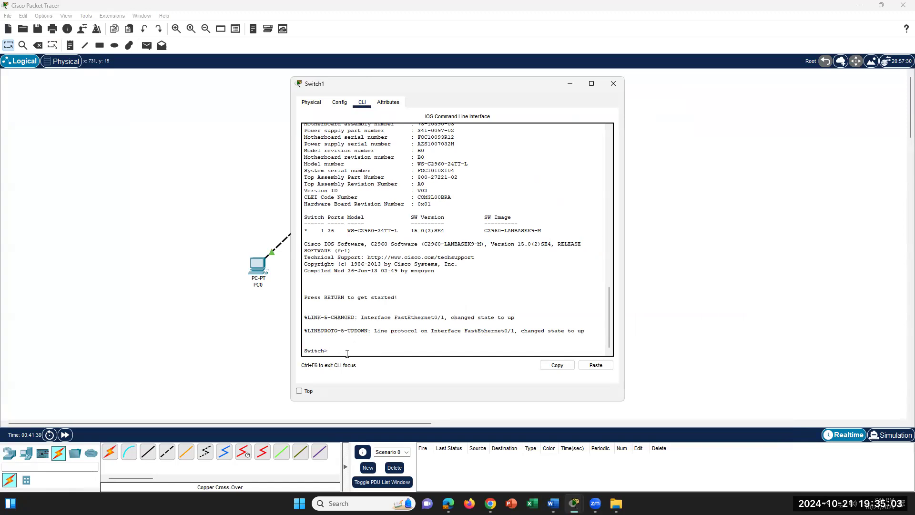
- Run enable and config term on Switch1 to reach the Switch(config)# prompt
type("enable")
key("Return")
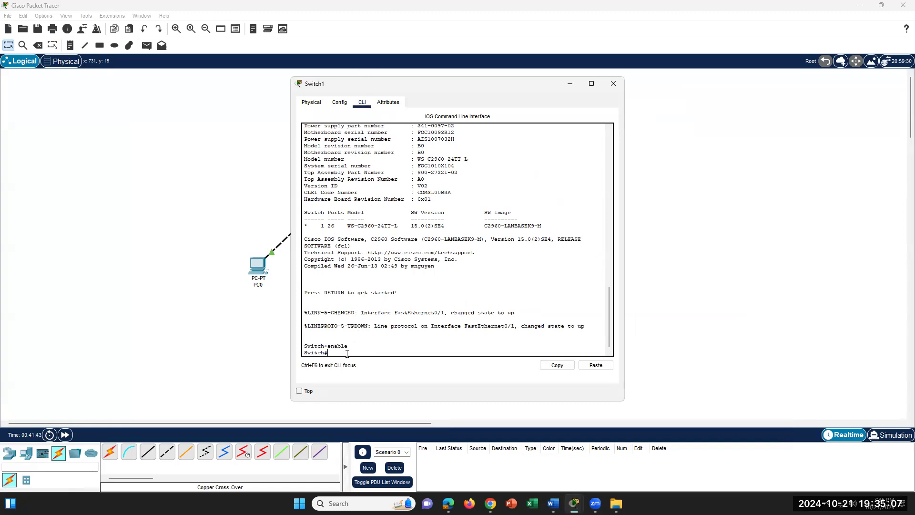
type("config term")
key("Return")
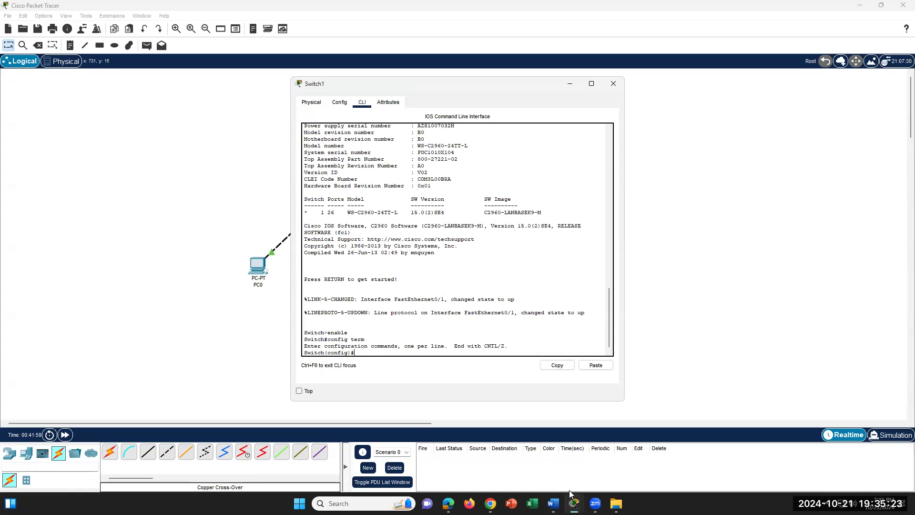
left_click(553, 503)
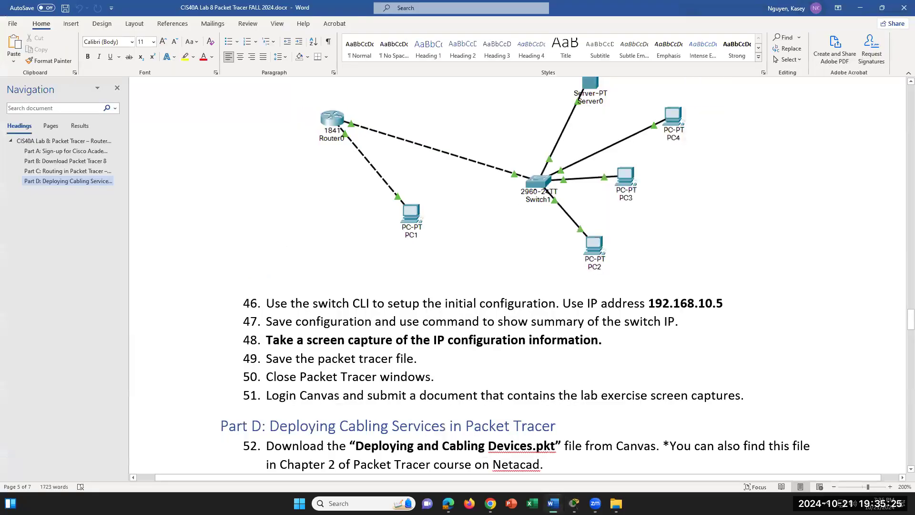
- Scroll up through the Word lab steps, then type 'interface' in Switch1's CLI
scroll(552, 374, "up", 10)
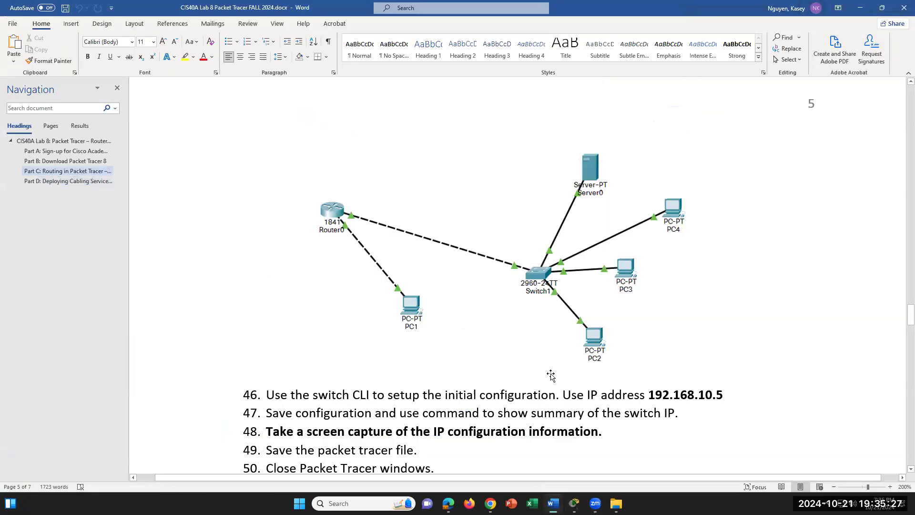
scroll(552, 374, "up", 2)
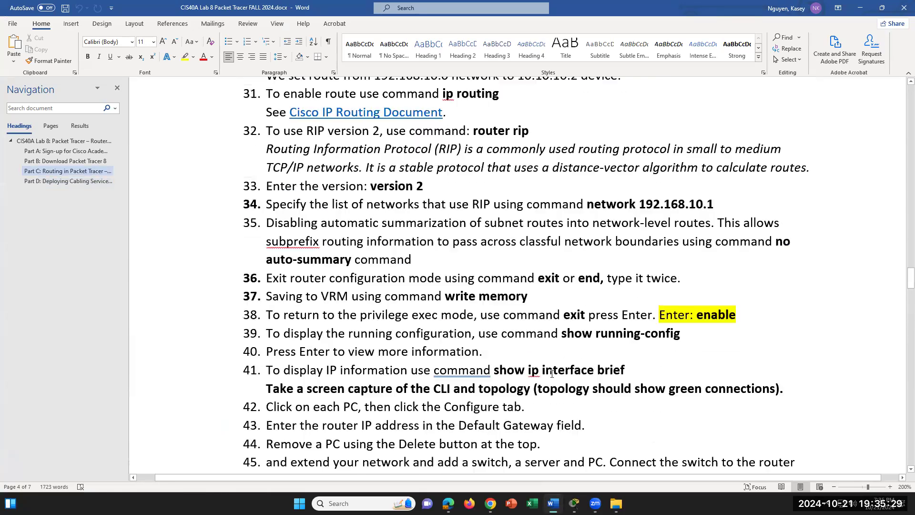
scroll(552, 375, "up", 6)
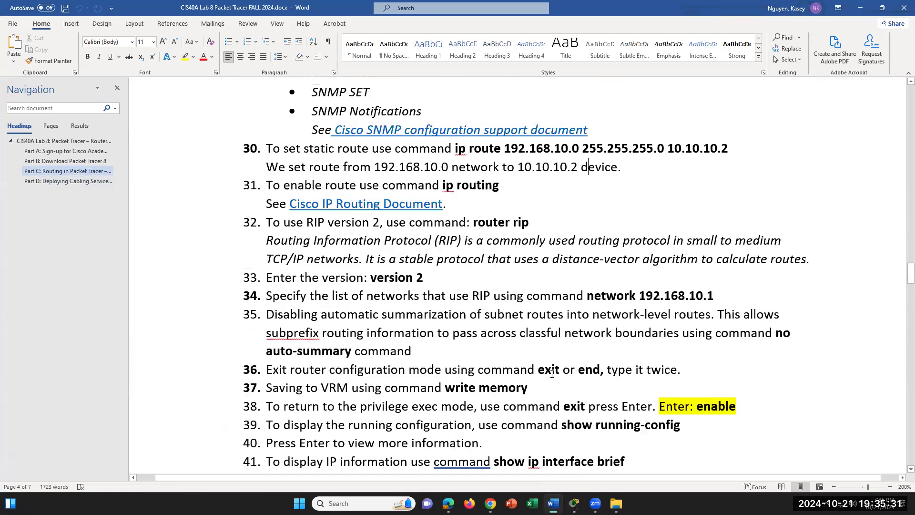
scroll(572, 373, "up", 8)
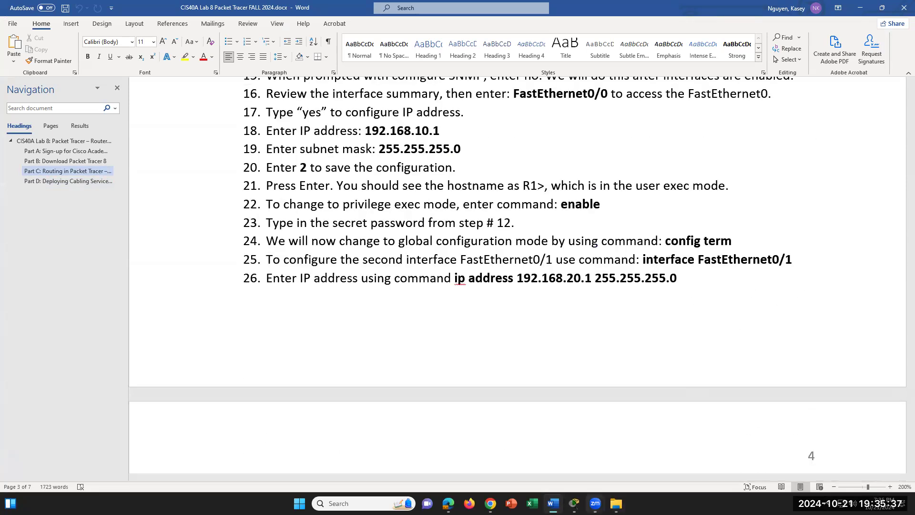
mouse_move(574, 504)
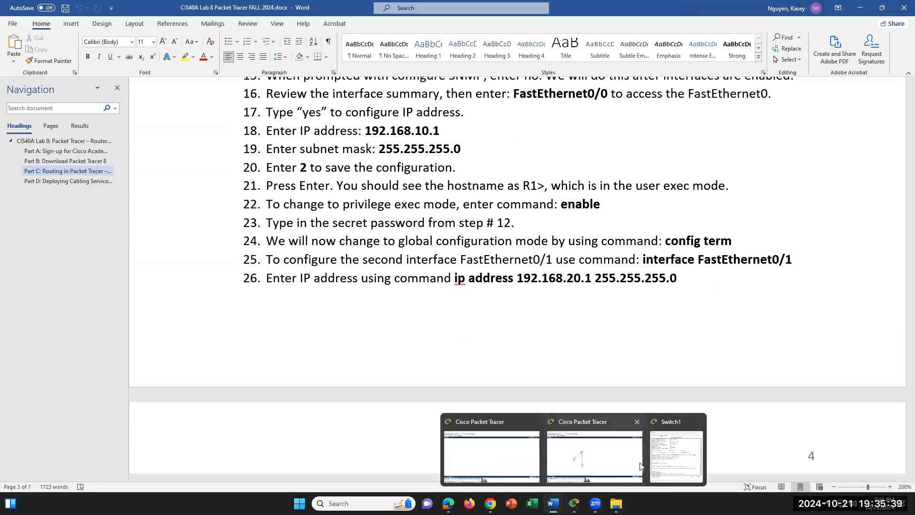
left_click(675, 453)
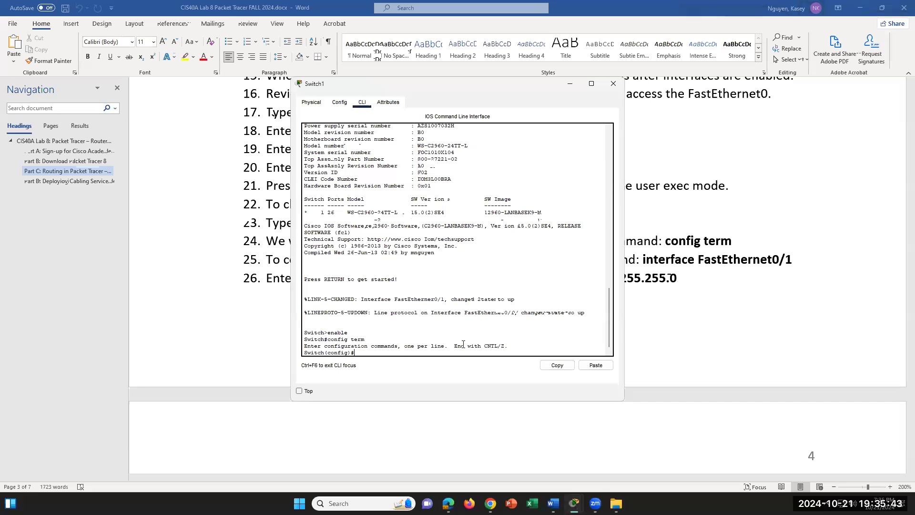
type("interface")
- Recheck the Word instructions and bring the Packet Tracer topology back to the front
left_click(553, 504)
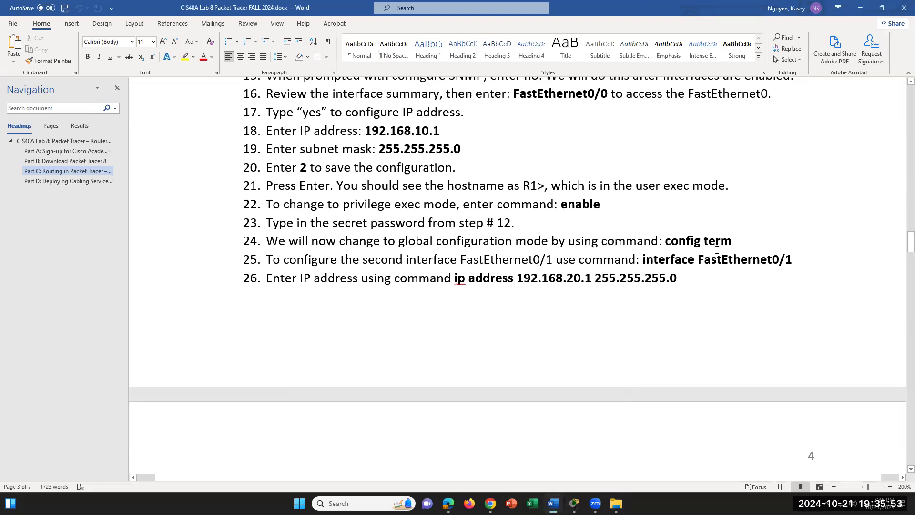
scroll(717, 250, "down", 5)
scroll(685, 312, "down", 2)
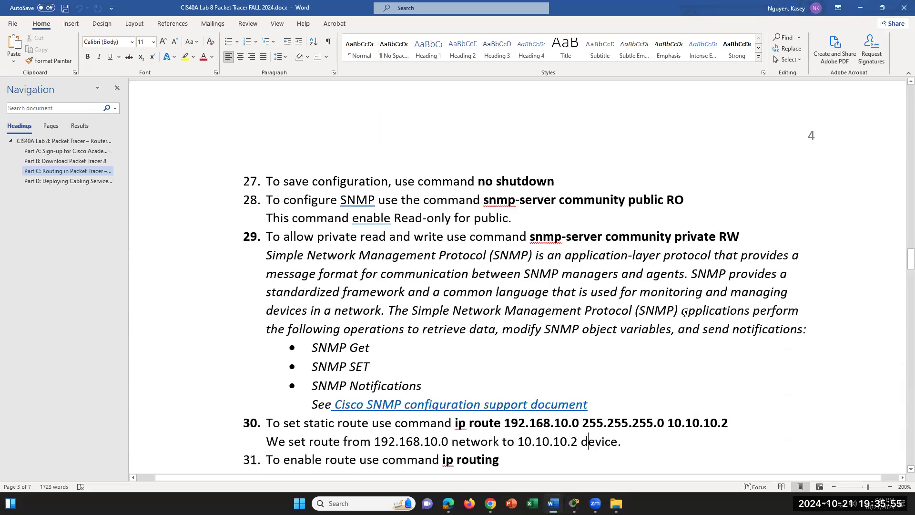
scroll(686, 312, "up", 8)
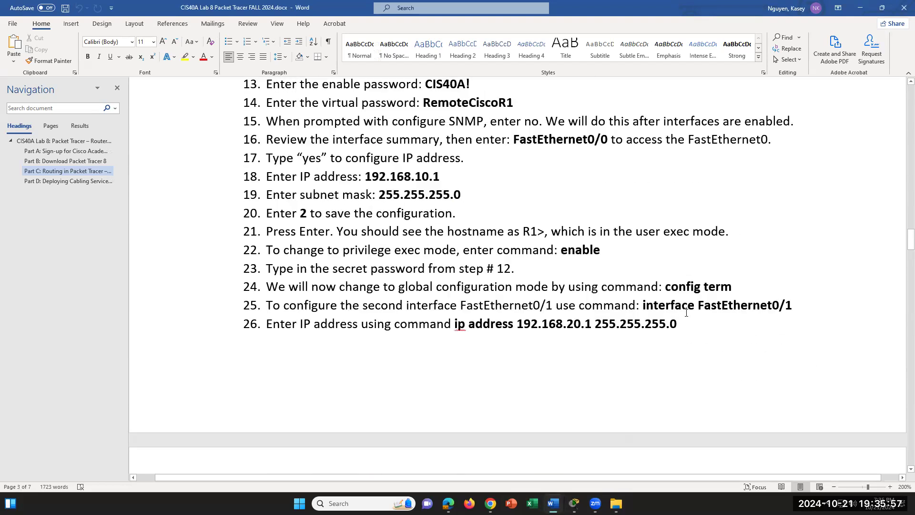
mouse_move(574, 503)
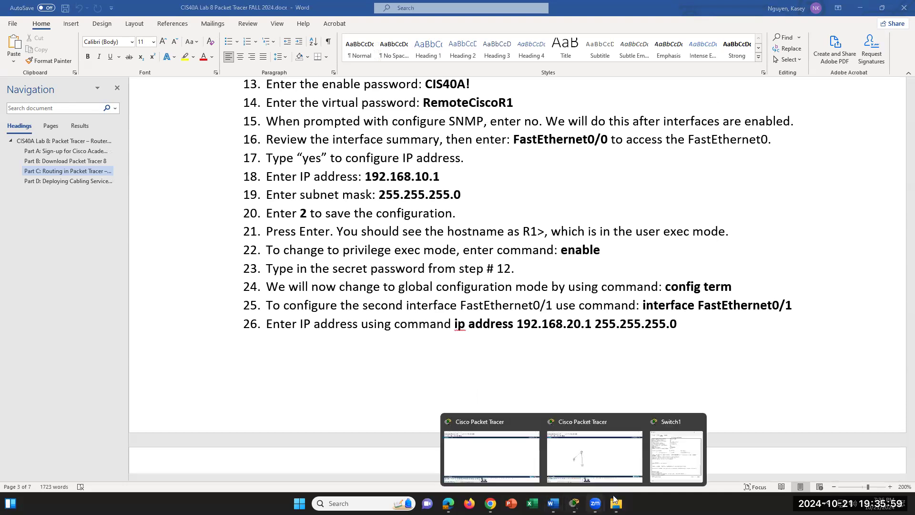
left_click(615, 469)
mouse_move(340, 319)
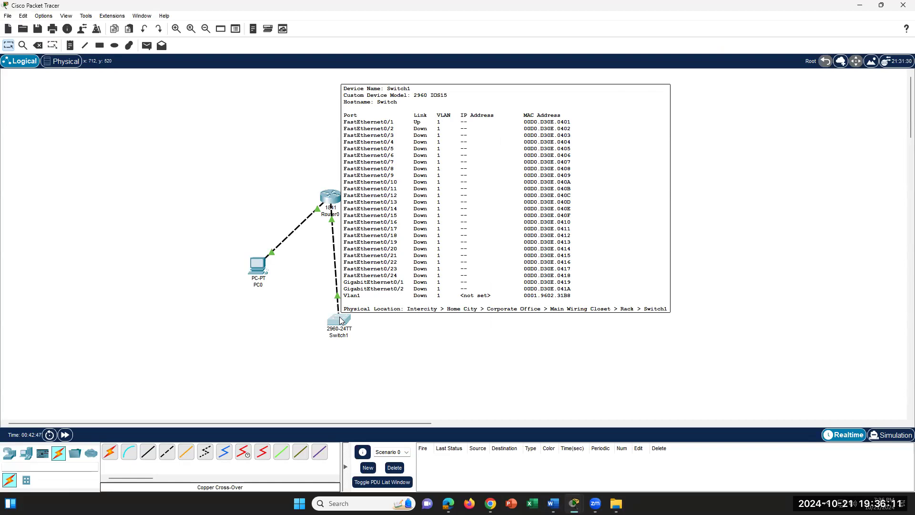
- Enter 'interface FastEthernet0/1' in Switch1's CLI, then return to the Word lab document
mouse_move(574, 503)
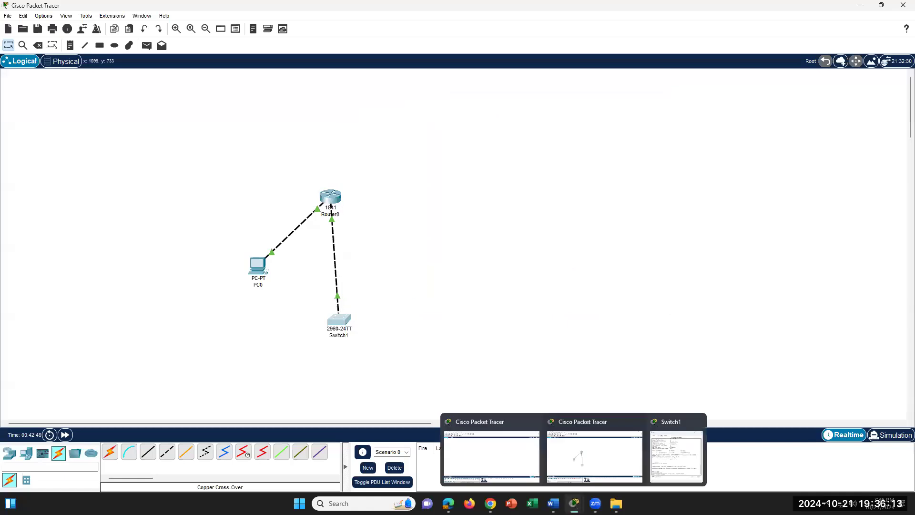
left_click(648, 483)
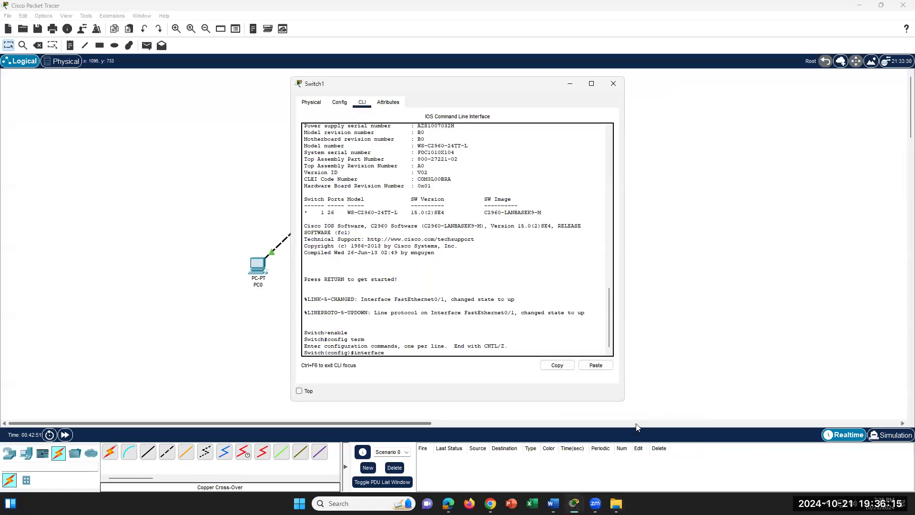
type("FastEthernet0/1")
key("Return")
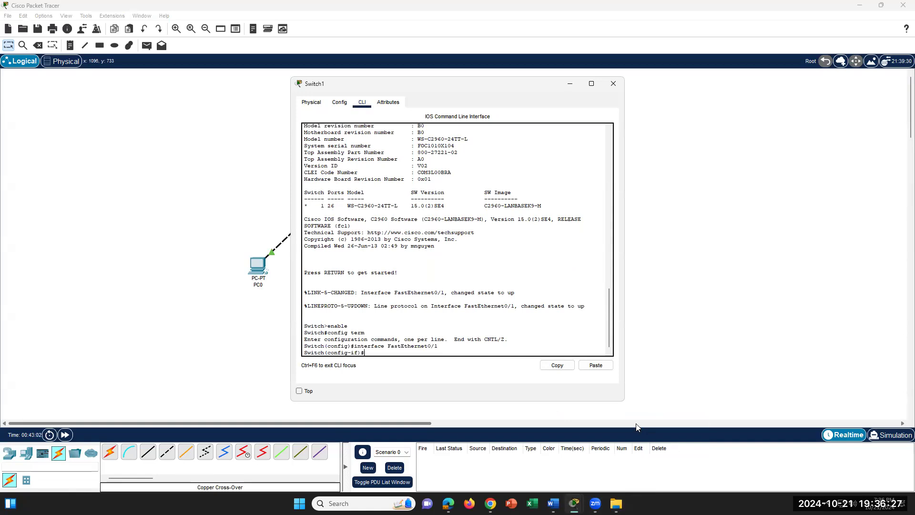
left_click(553, 503)
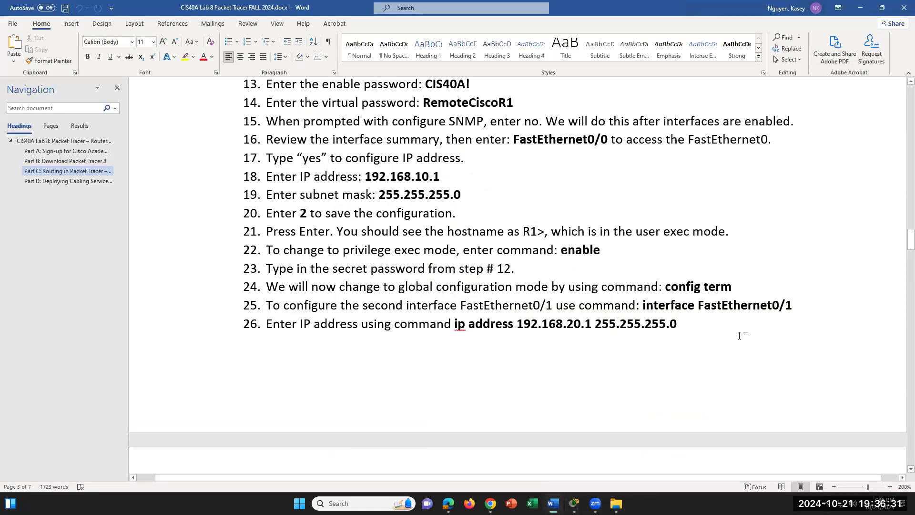
- Use the Part C heading to reach step 46 in the Word lab document and select 192.168.10.5
scroll(740, 336, "down", 1)
left_click_drag(678, 278, 455, 278)
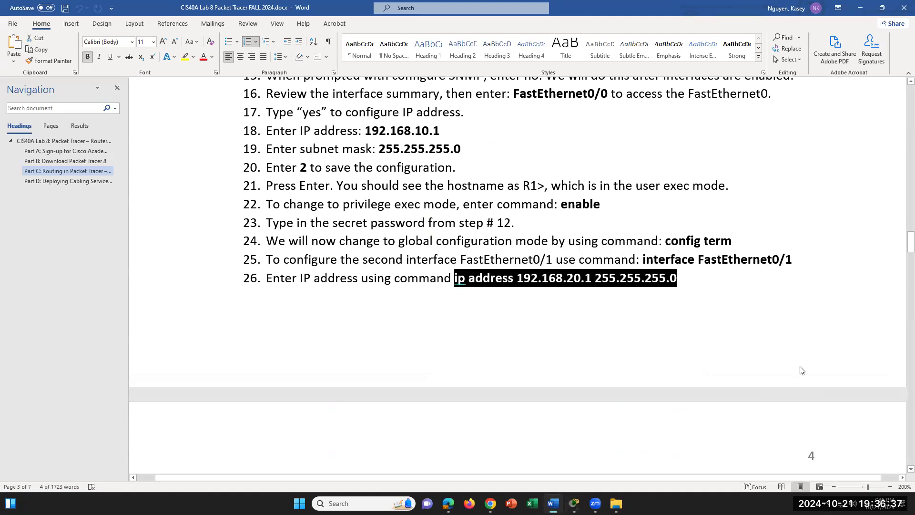
scroll(800, 368, "down", 3)
scroll(800, 367, "down", 3)
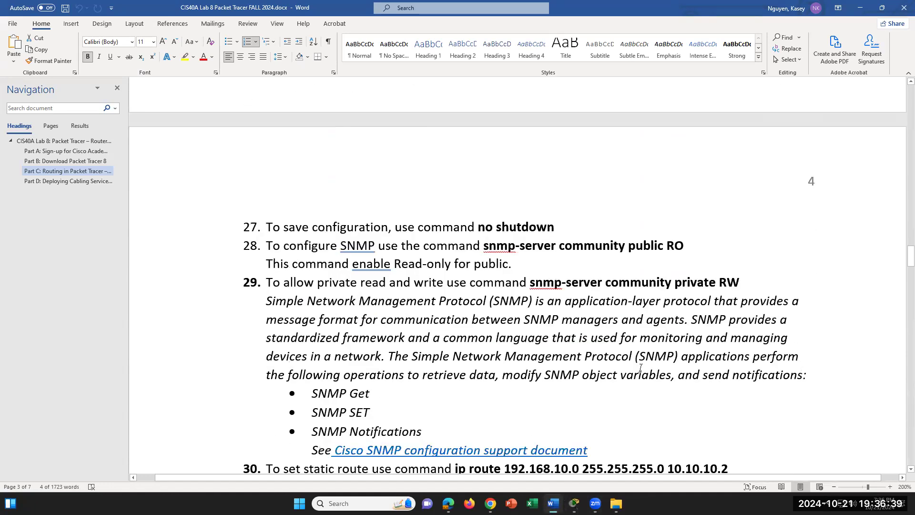
left_click(81, 181)
left_click(79, 171)
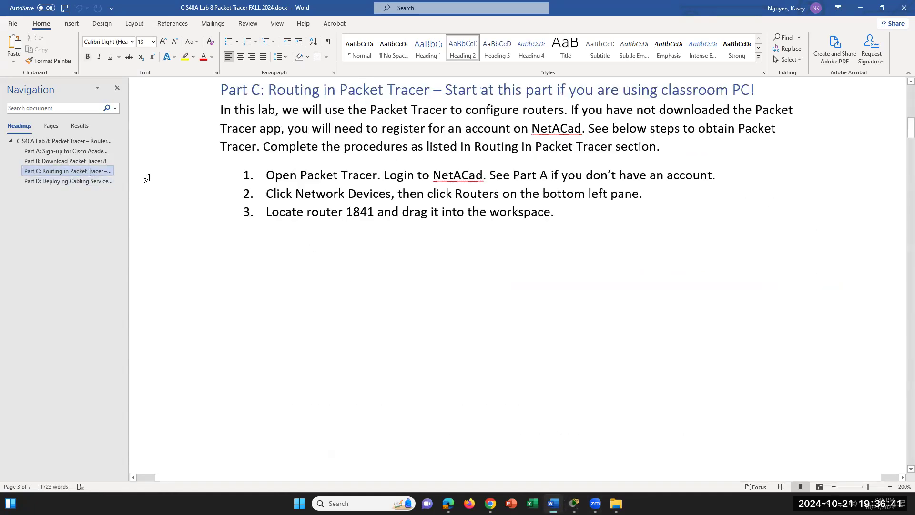
scroll(568, 321, "down", 6)
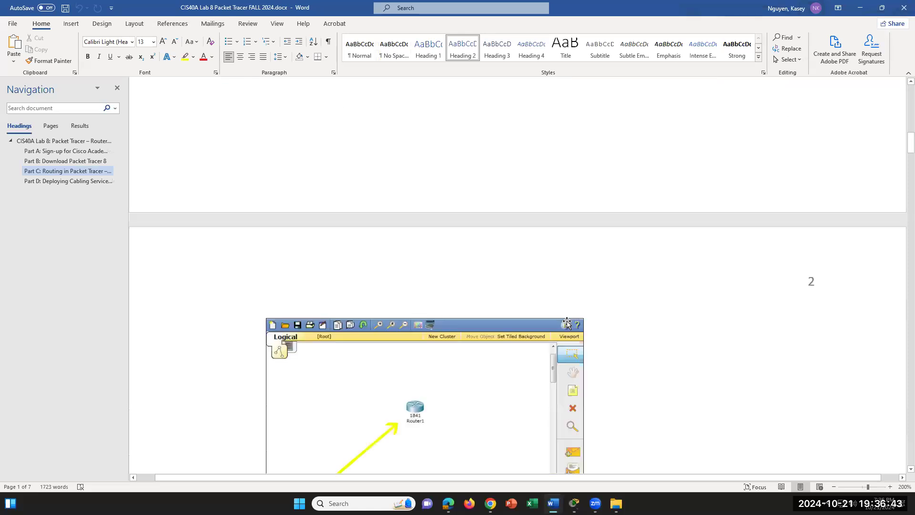
scroll(567, 323, "down", 6)
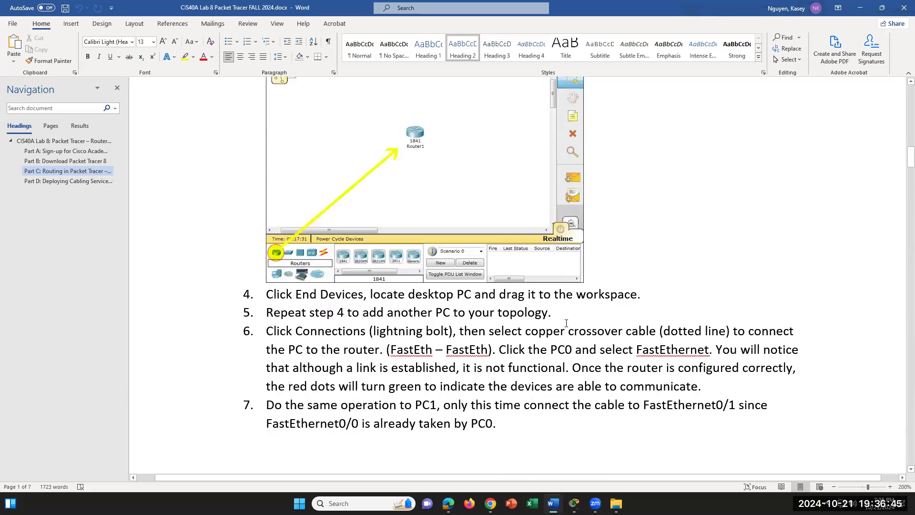
scroll(565, 322, "down", 10)
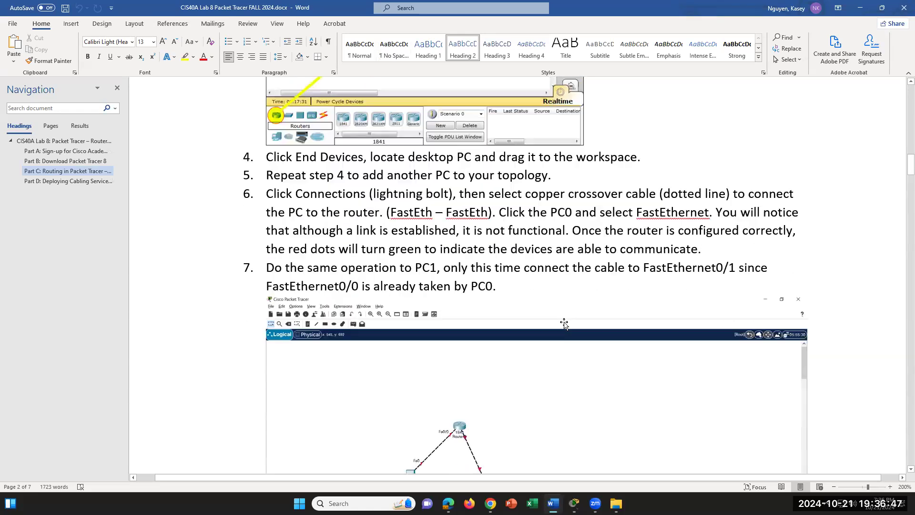
scroll(564, 322, "down", 5)
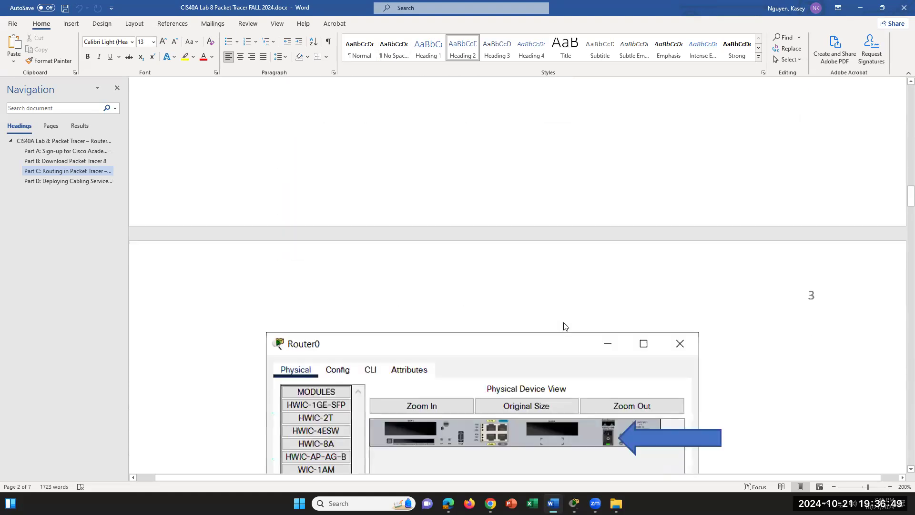
left_click_drag(903, 202, 901, 333)
left_click_drag(650, 153, 725, 154)
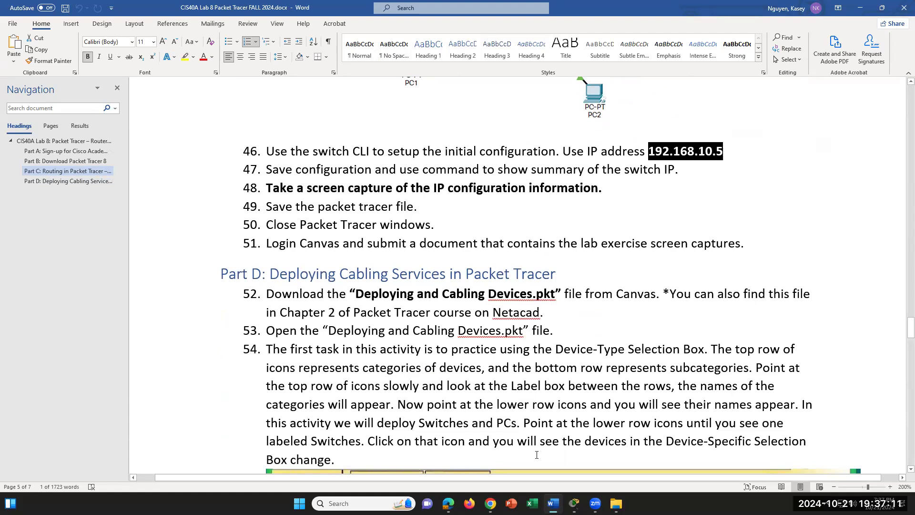
- In Switch1's CLI, run ip address 192.168.10.5 255.255.255.0
left_click(575, 504)
left_click(682, 444)
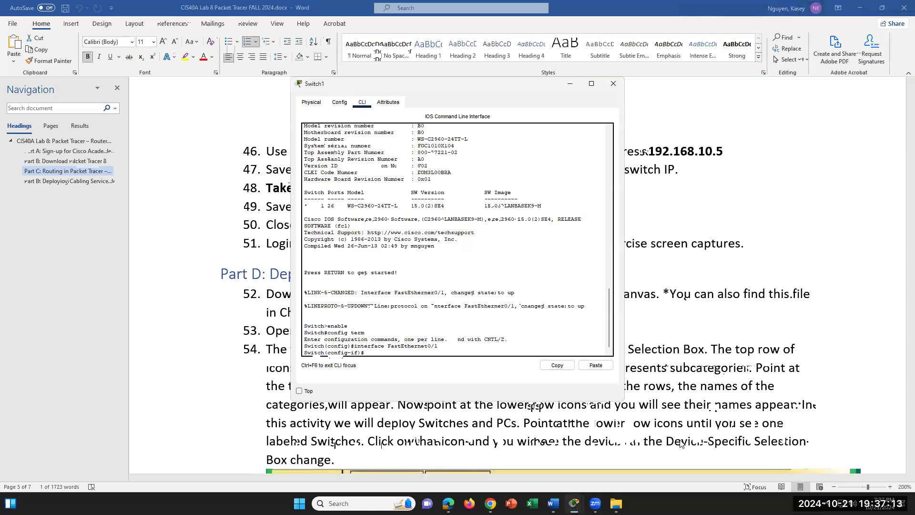
type("i")
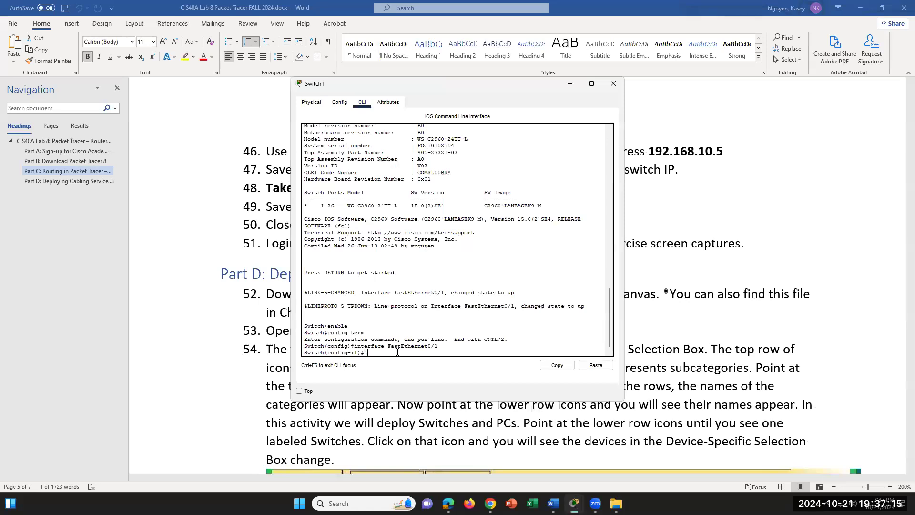
type("p address 192.168.10.5 255.255.255.0")
key("Return")
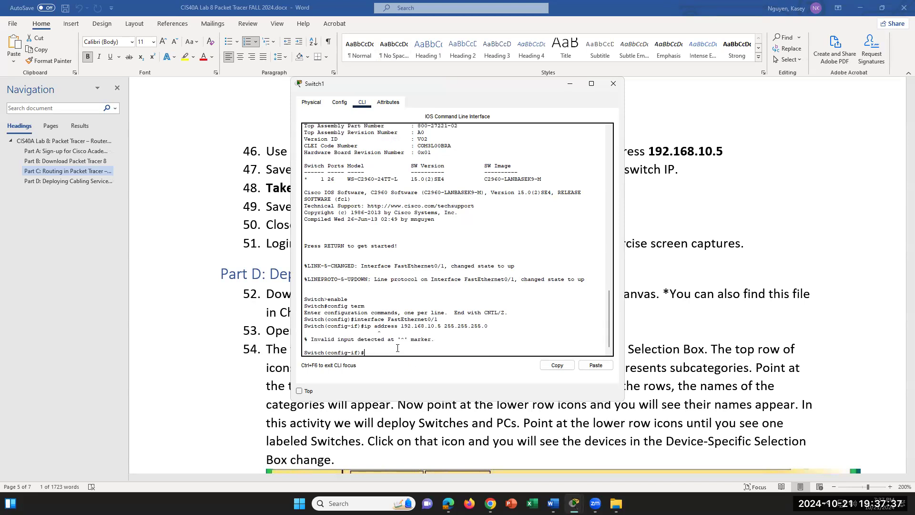
- Glance at the Word lab document, then reopen Switch1's CLI from the topology window
mouse_move(553, 504)
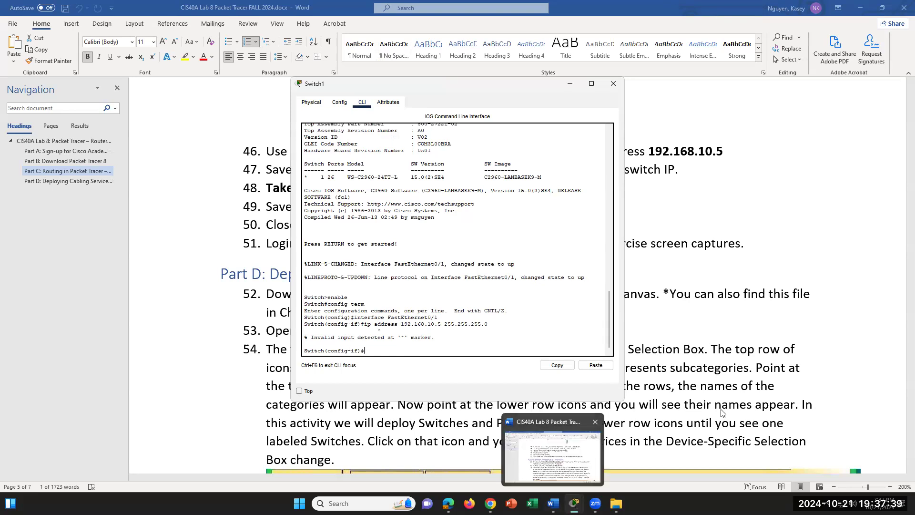
left_click(582, 461)
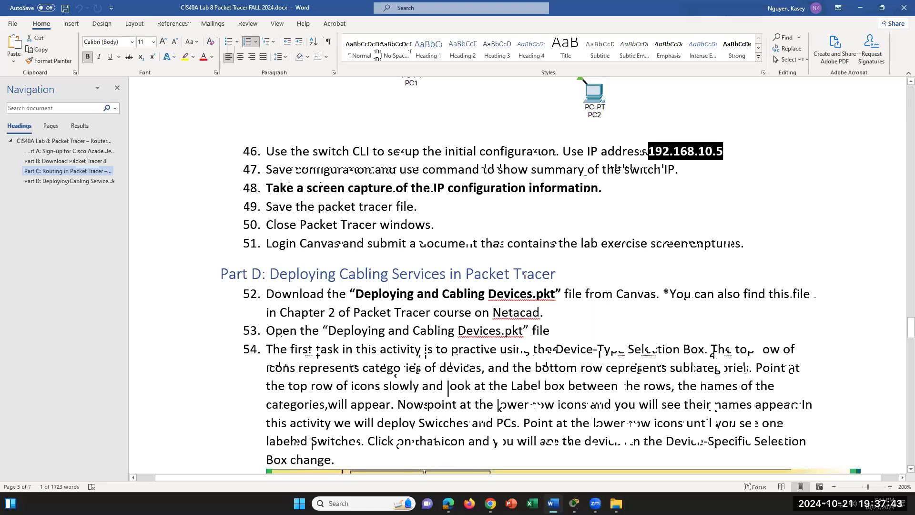
left_click(573, 503)
left_click(686, 465)
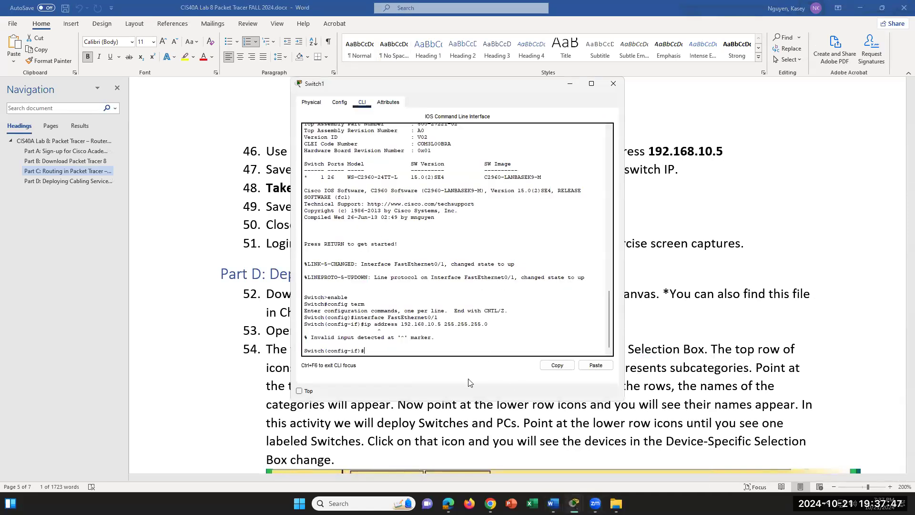
left_click(574, 503)
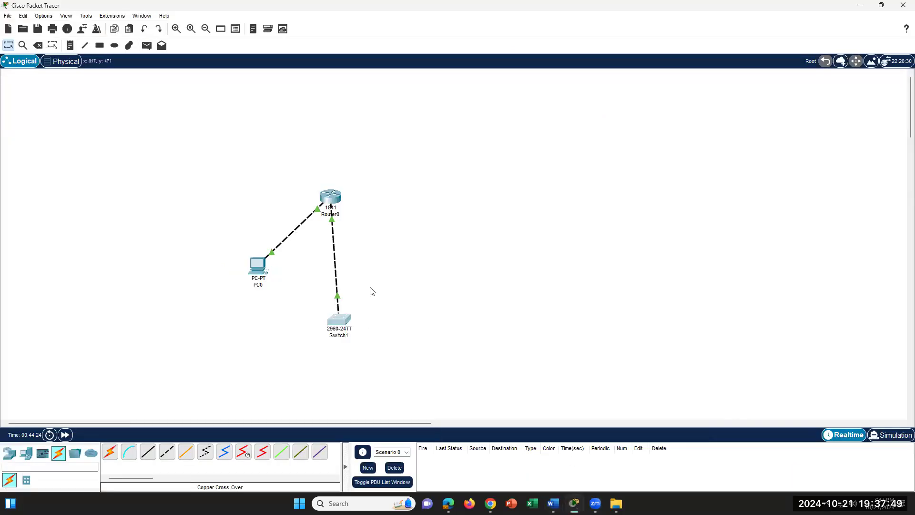
left_click(595, 455)
left_click(343, 322)
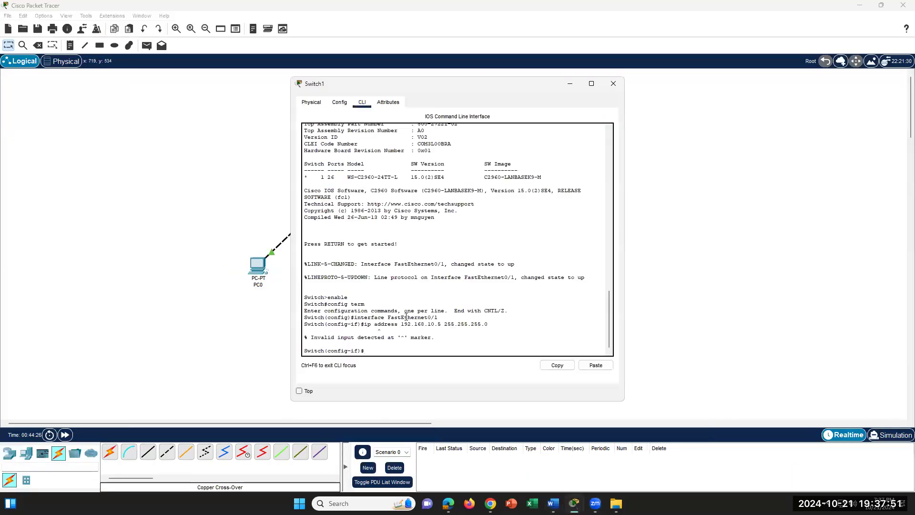
- Scroll through Switch1's CLI output, then bring the Word lab instructions to the front
scroll(414, 313, "up", 5)
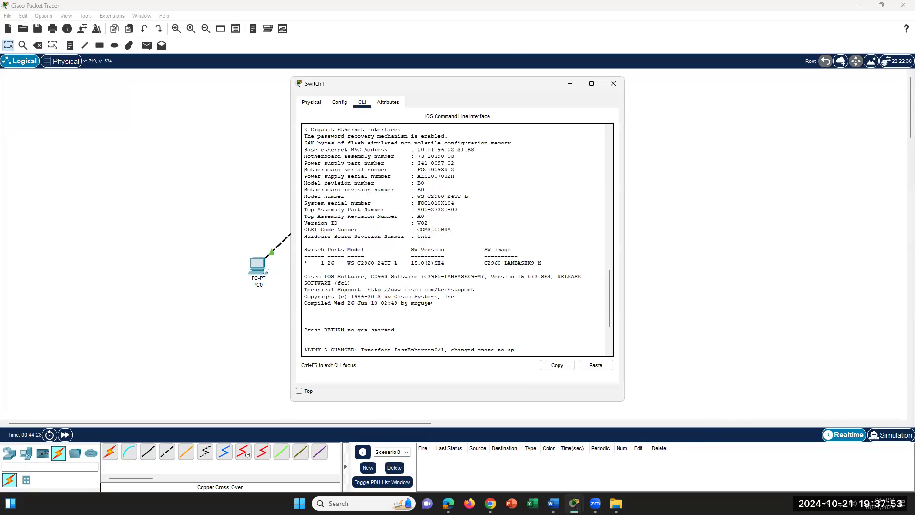
scroll(432, 302, "up", 5)
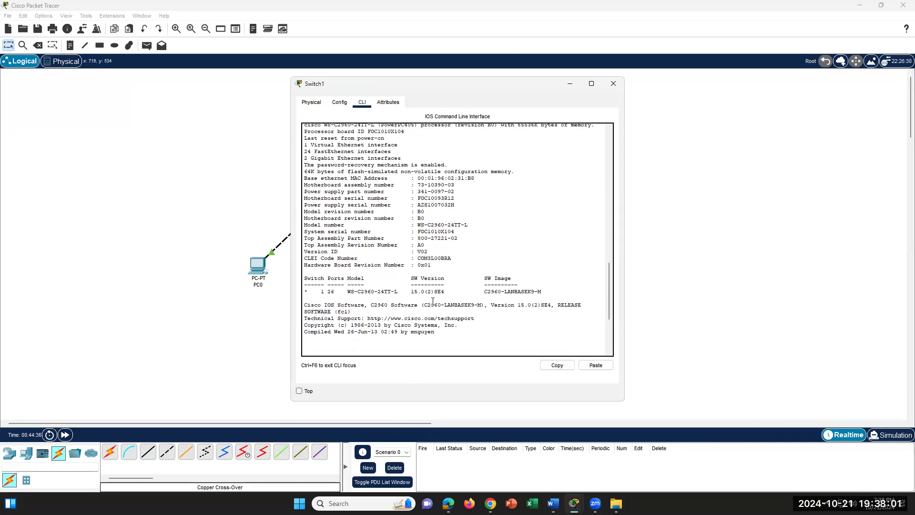
scroll(432, 300, "up", 4)
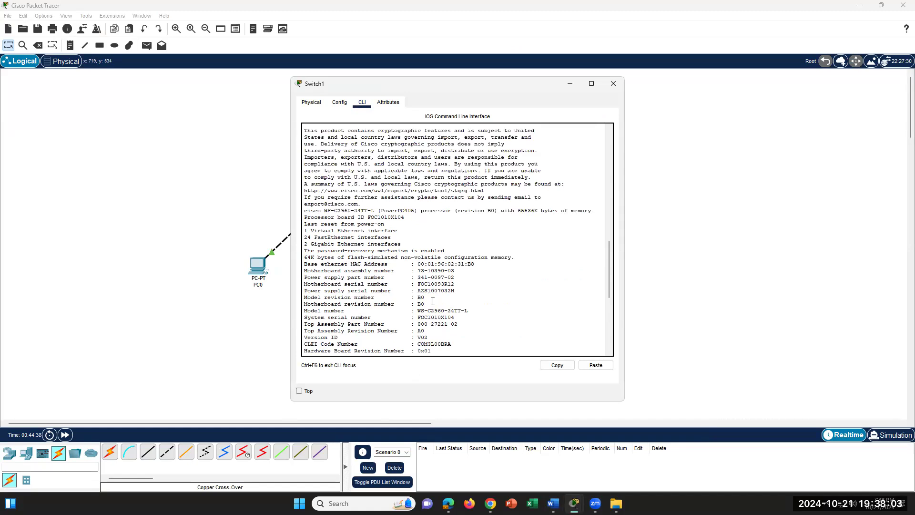
scroll(433, 301, "up", 10)
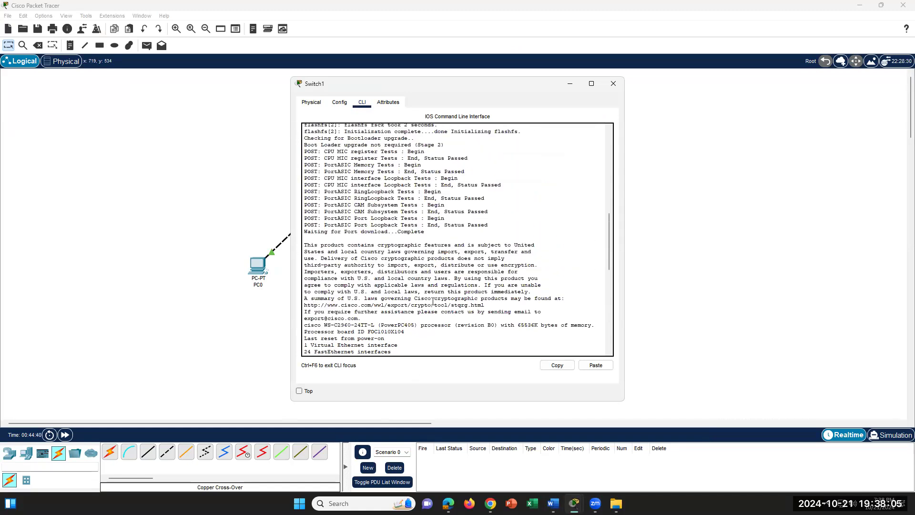
scroll(433, 301, "up", 1)
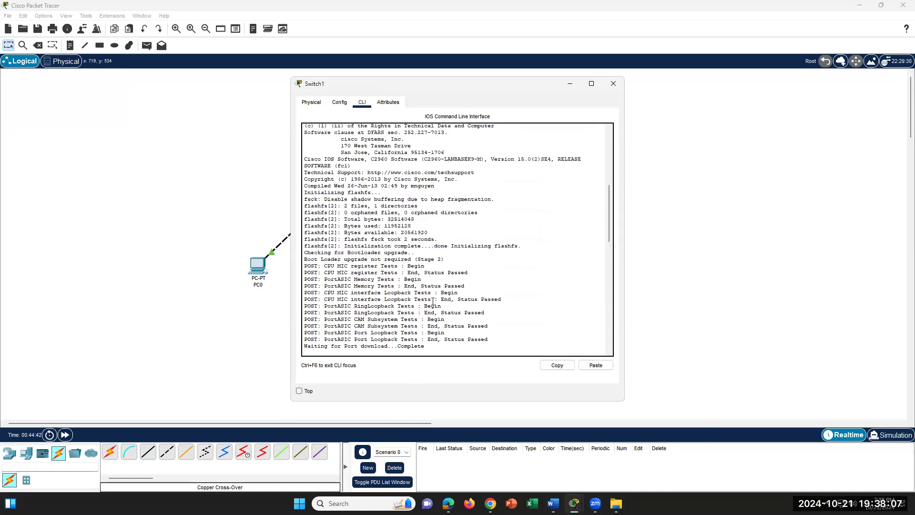
scroll(433, 300, "up", 3)
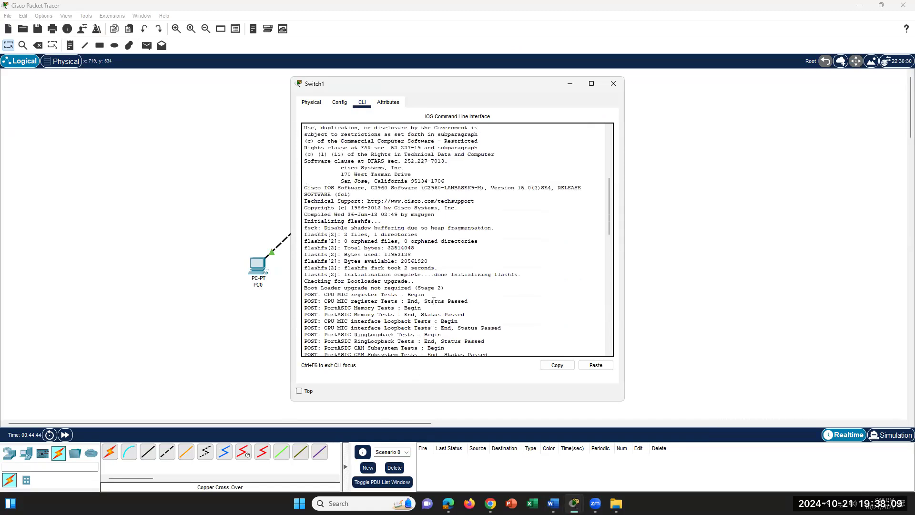
scroll(437, 304, "down", 10)
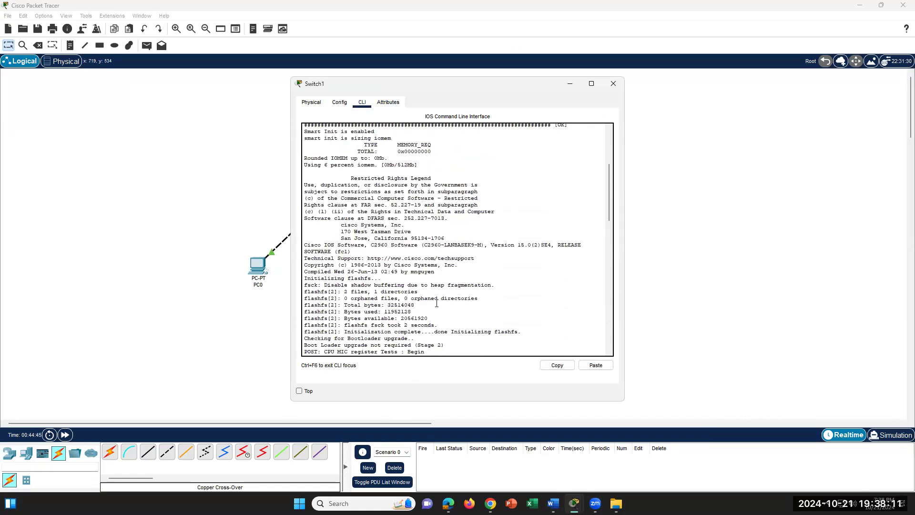
scroll(437, 303, "down", 10)
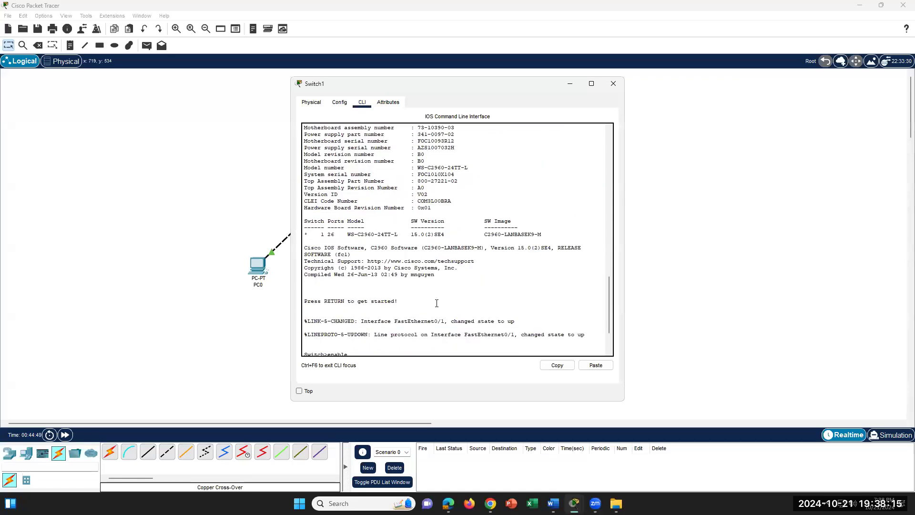
scroll(437, 303, "down", 3)
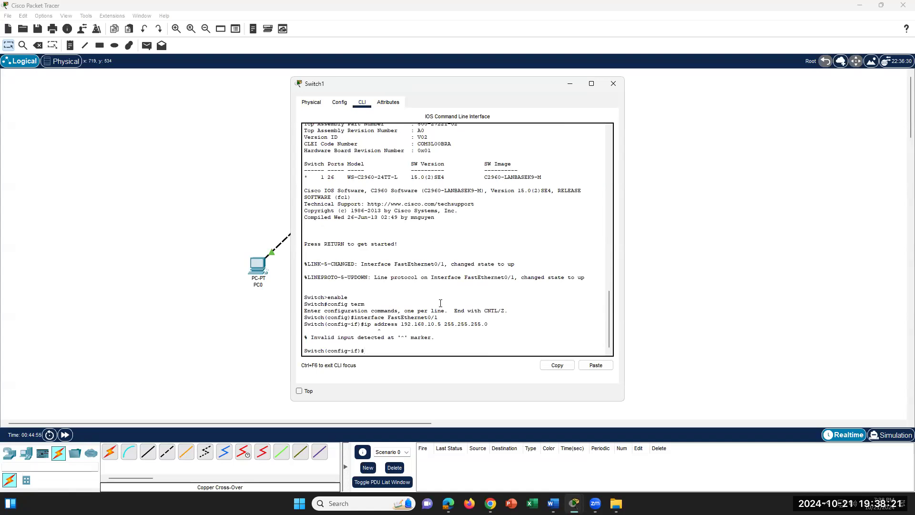
left_click(553, 504)
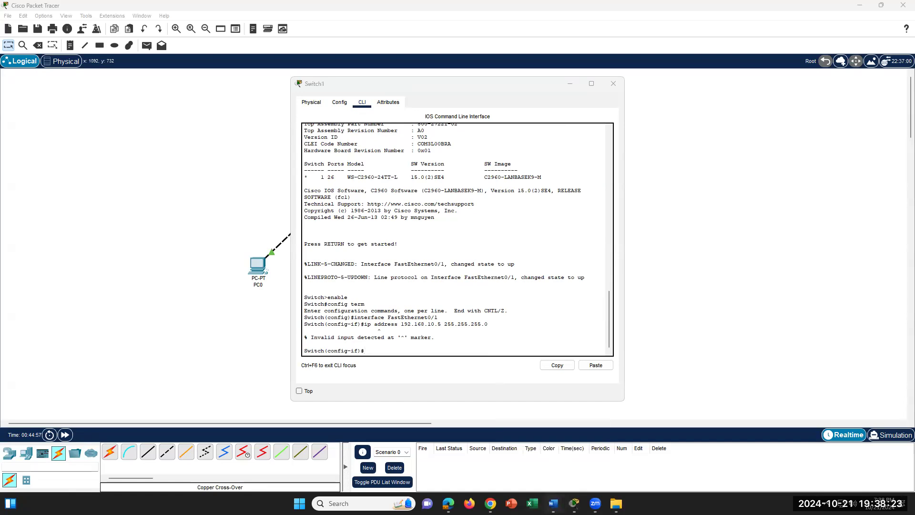
scroll(541, 347, "up", 15)
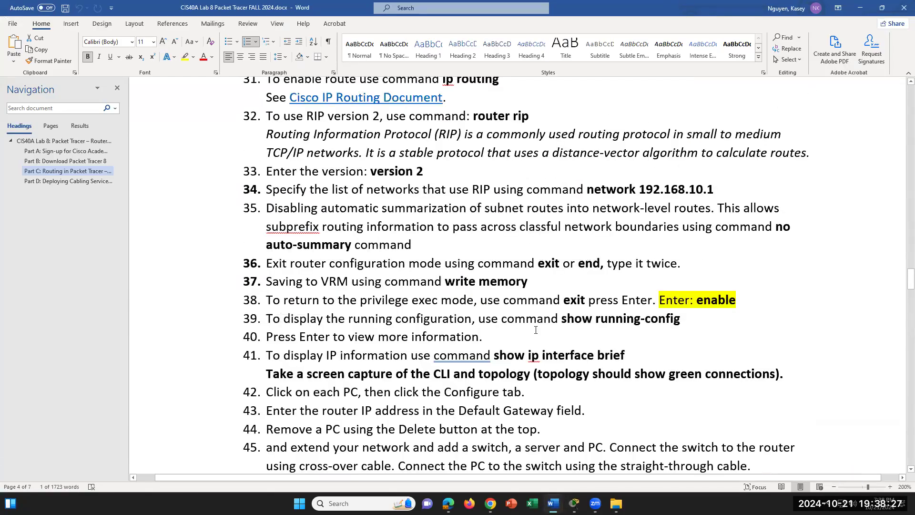
- Scroll Word up to step 26's ip address command, then return to Switch1's CLI
scroll(536, 330, "up", 3)
scroll(535, 330, "up", 12)
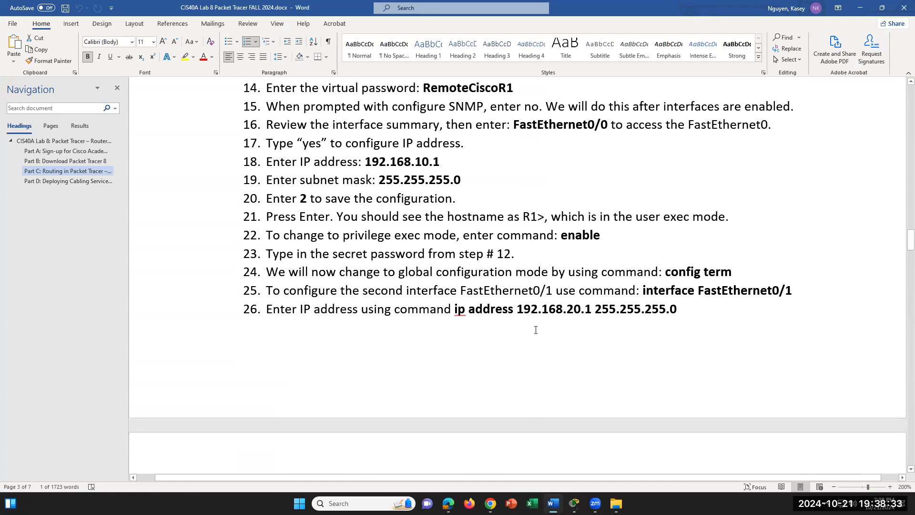
left_click_drag(452, 305, 505, 308)
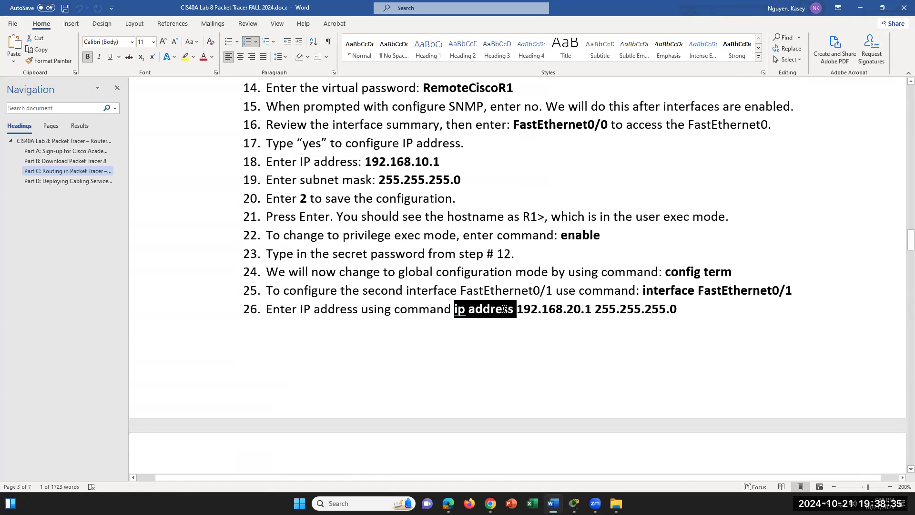
left_click(689, 314)
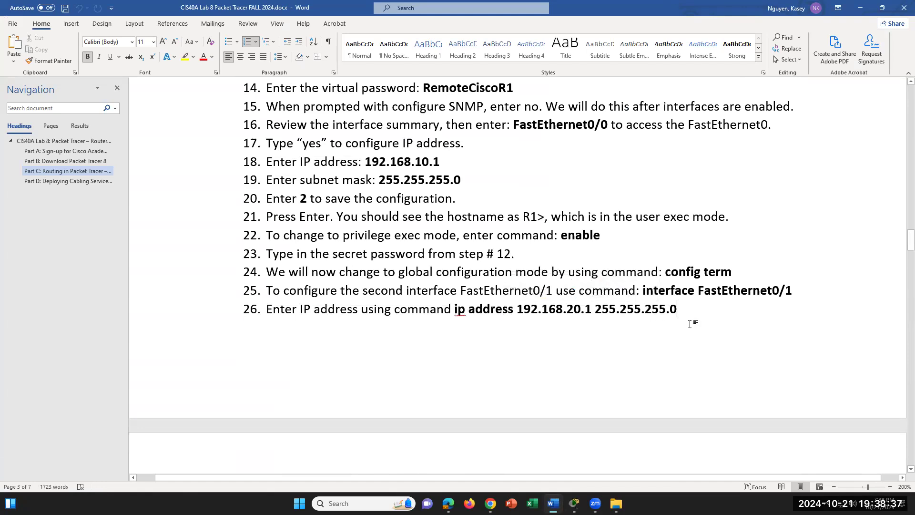
mouse_move(574, 504)
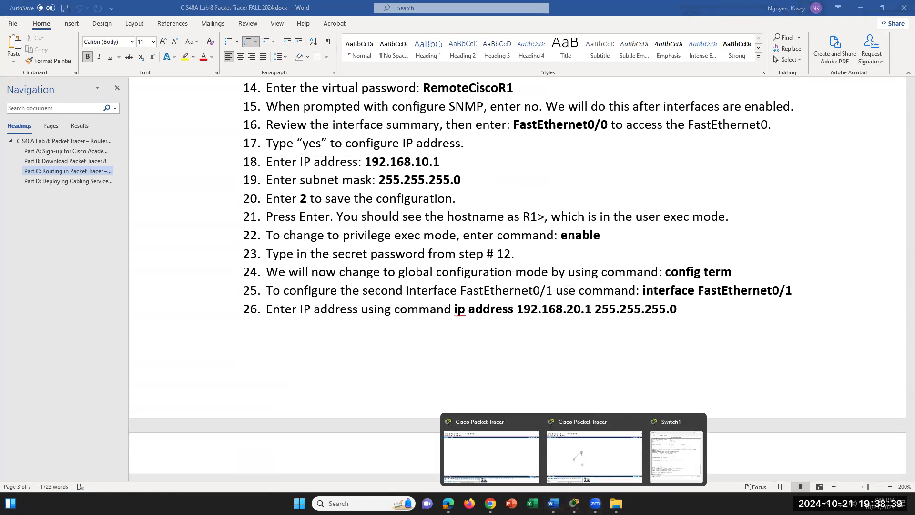
left_click(664, 457)
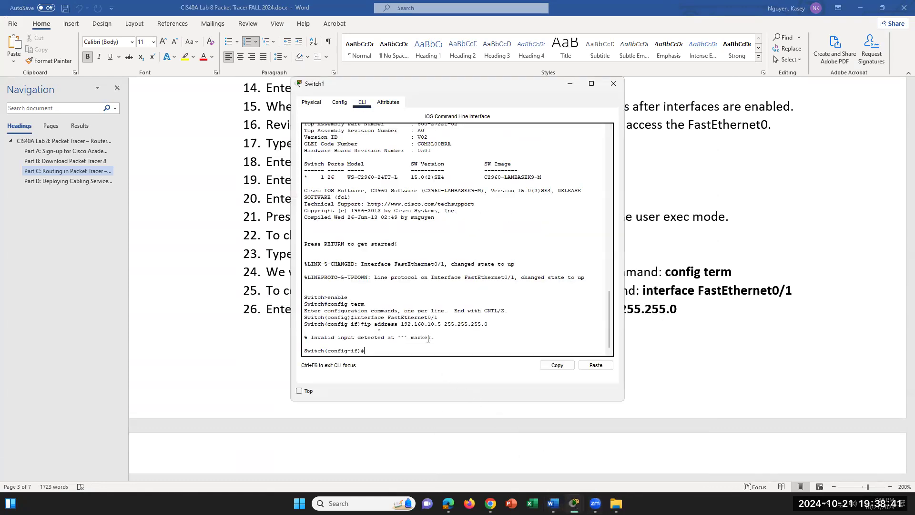
- Exit interface mode, run show ip interface, and leave global configuration on Switch1
type("exit")
key("Return")
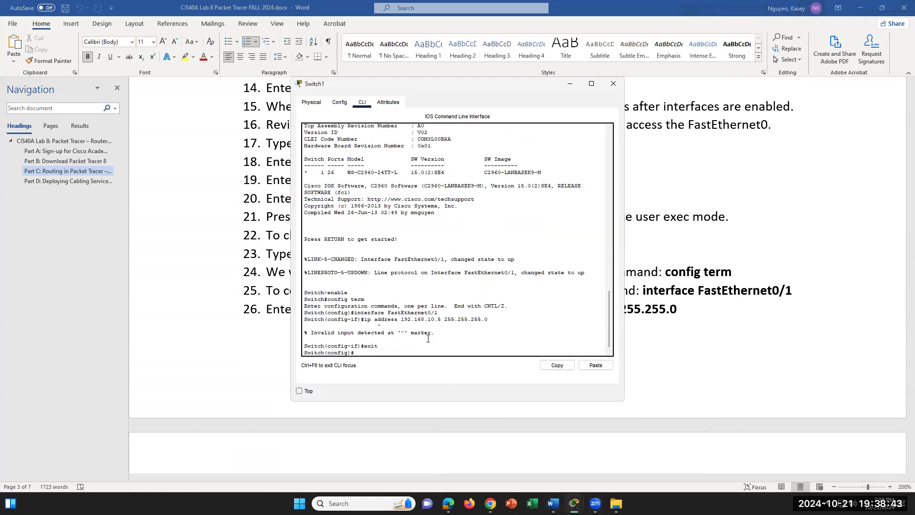
type("show ip interface")
key("Return")
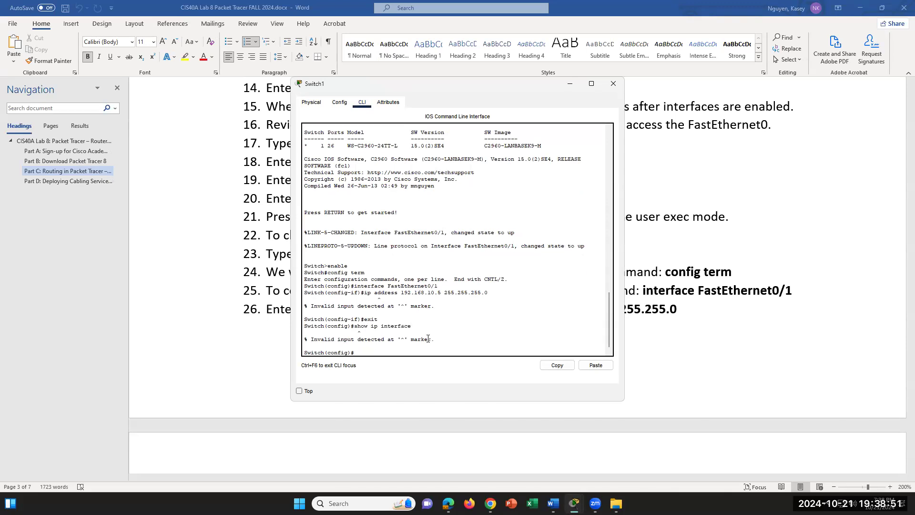
type("exit")
key("Return")
- Run show ip interface brief and review FastEthernet0/1's unassigned address in the listing
type("sho")
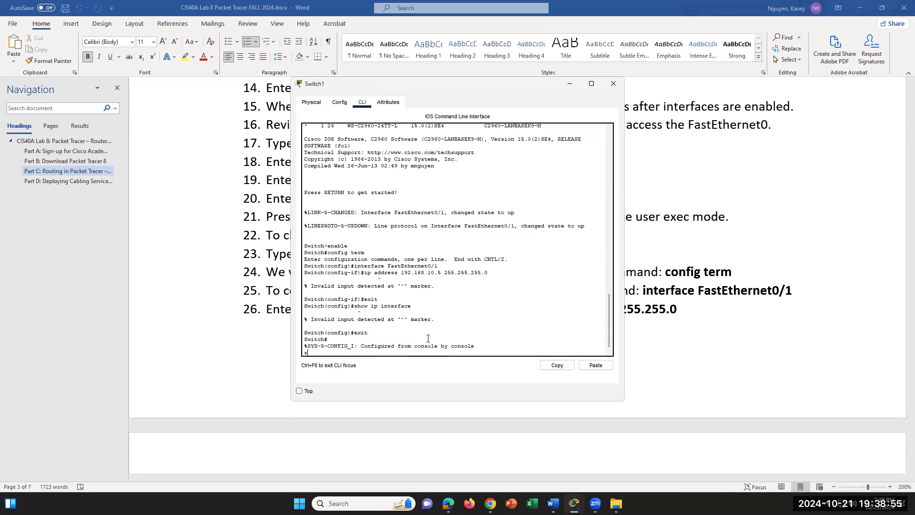
key("Return")
type("show")
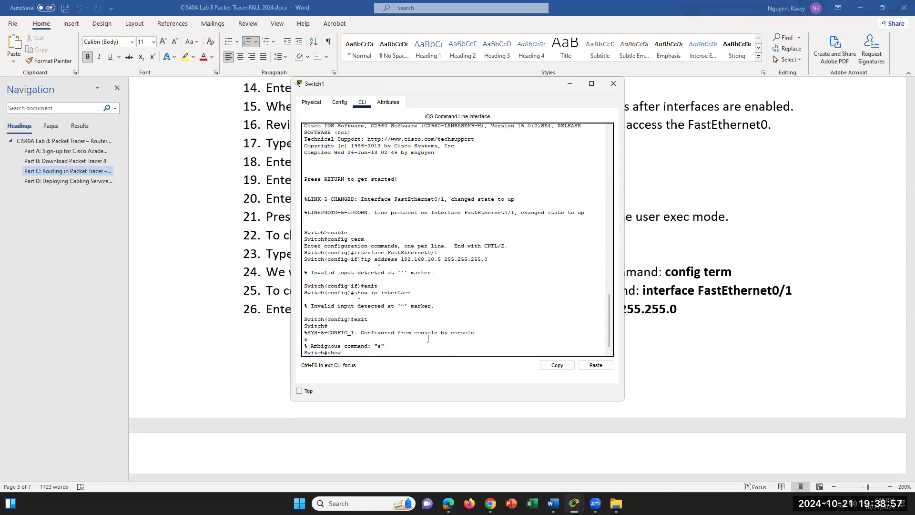
type(" ip interface brief")
key("Return")
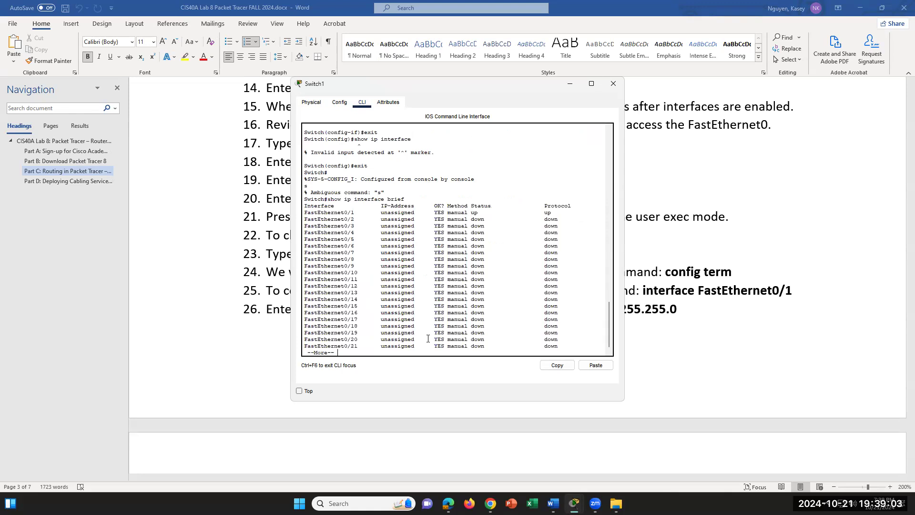
left_click_drag(379, 213, 424, 213)
scroll(446, 240, "down", 1)
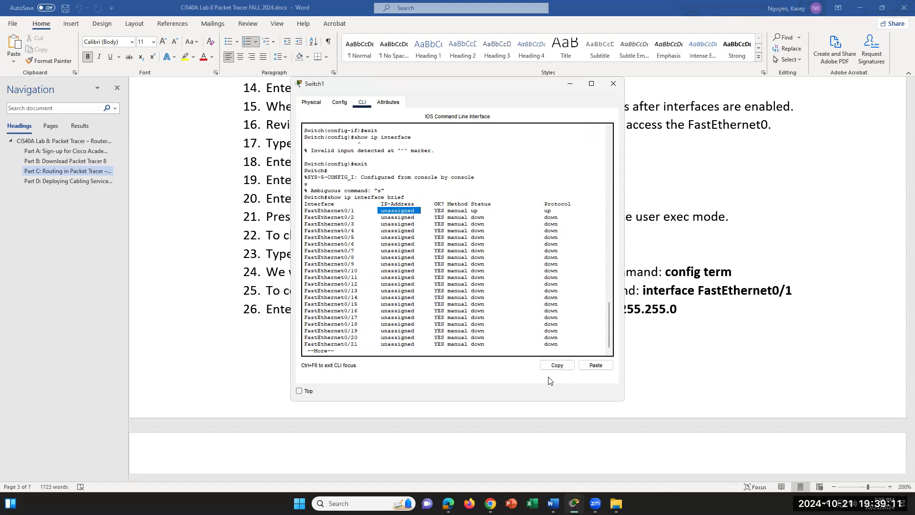
scroll(492, 303, "up", 5)
scroll(493, 302, "down", 5)
- Quit the paged listing and enter interface FastEthernet0/1 configuration via config term
key("q")
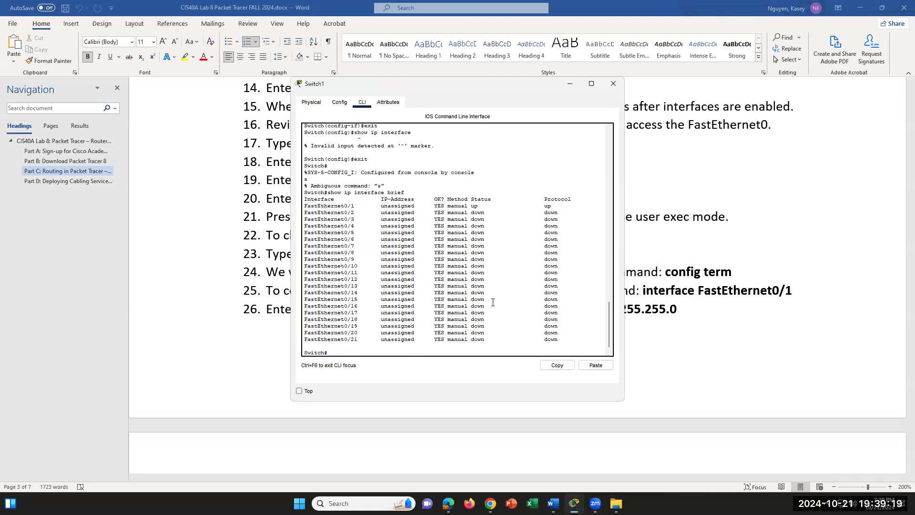
type("n")
type("config termn")
key("BackSpace")
key("Return")
type("s")
type("inte")
type("rfac")
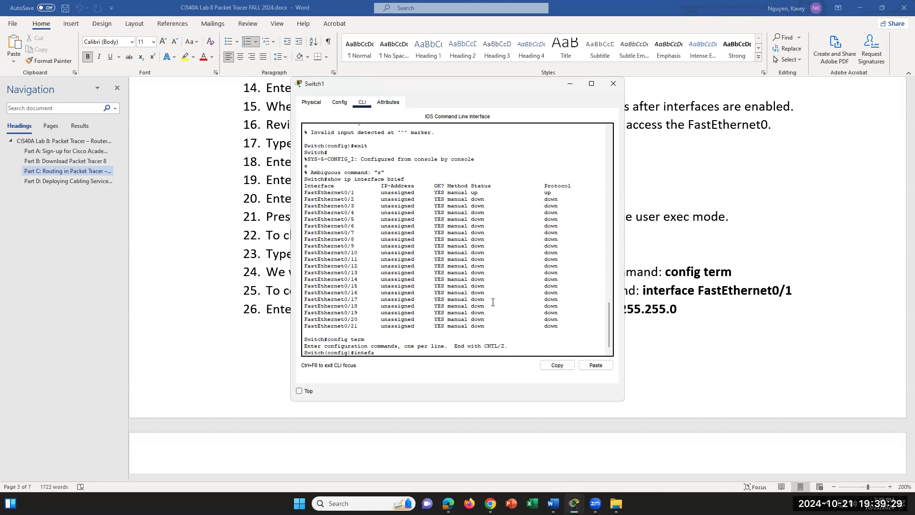
type("e Fast")
key("BackSpace")
type("e FastEthernet0/")
key("BackSpace")
type("1")
key("Return")
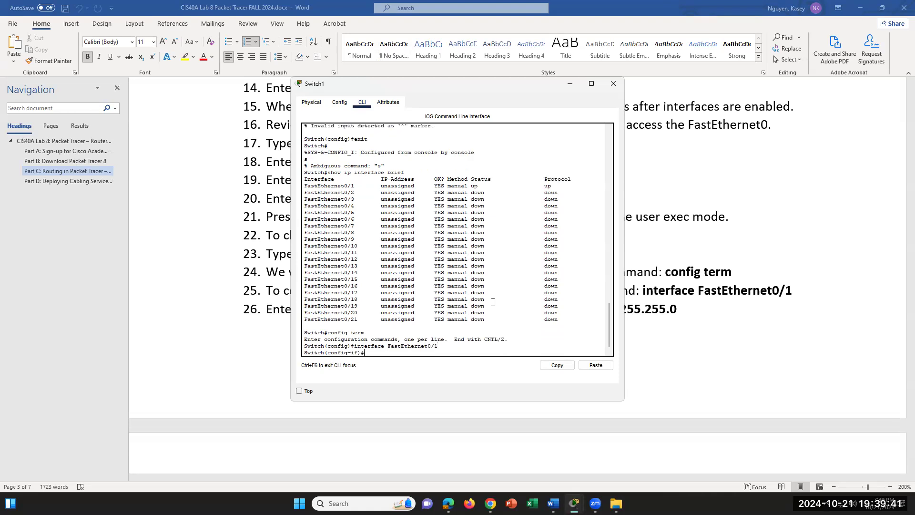
- Highlight the interface table's IP-Address and status columns, then clear the selection
left_click_drag(381, 186, 562, 321)
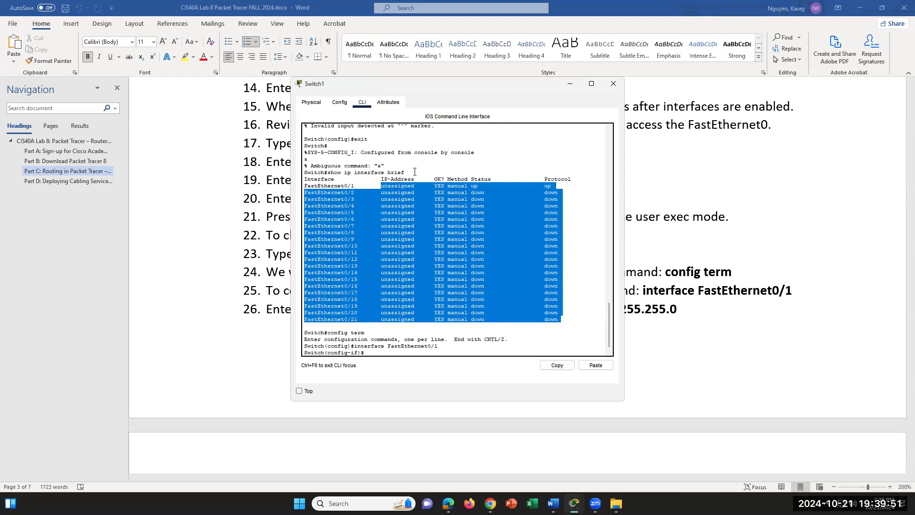
left_click(329, 173)
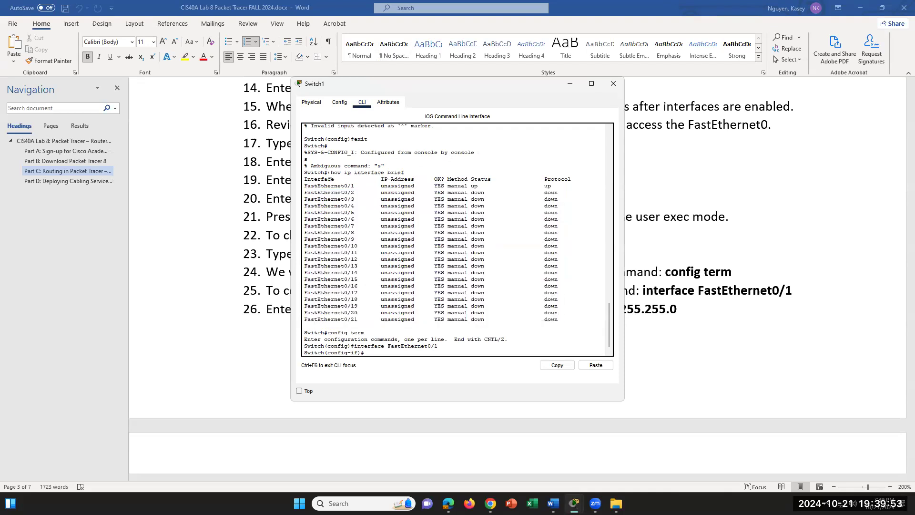
left_click_drag(329, 173, 431, 174)
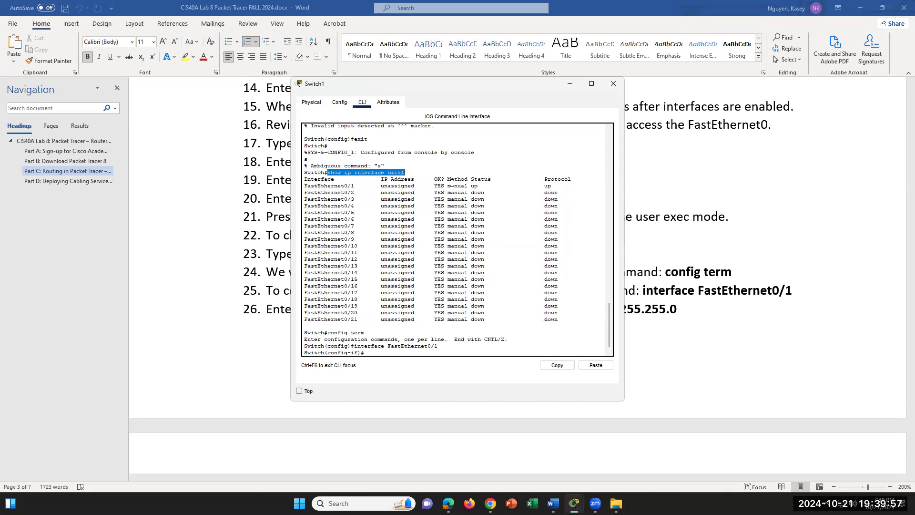
left_click_drag(381, 179, 415, 319)
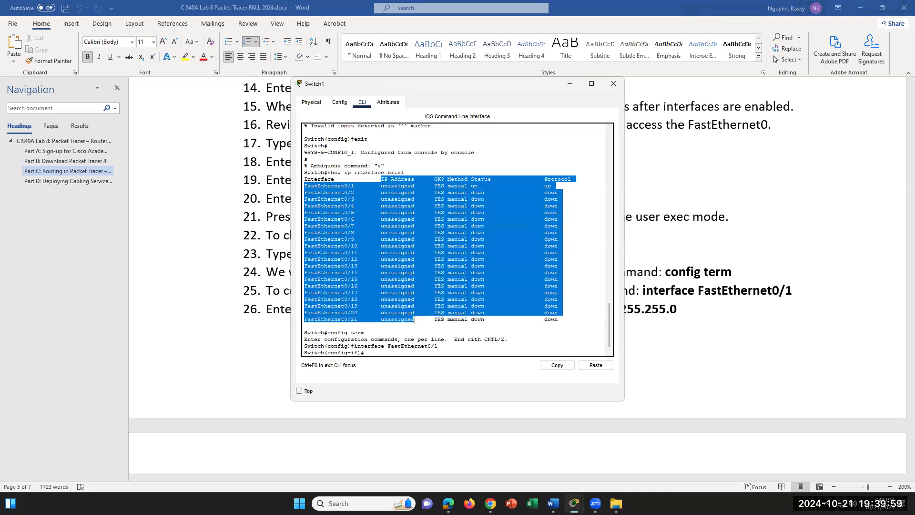
left_click(356, 320)
left_click_drag(357, 319, 419, 323)
left_click(418, 200)
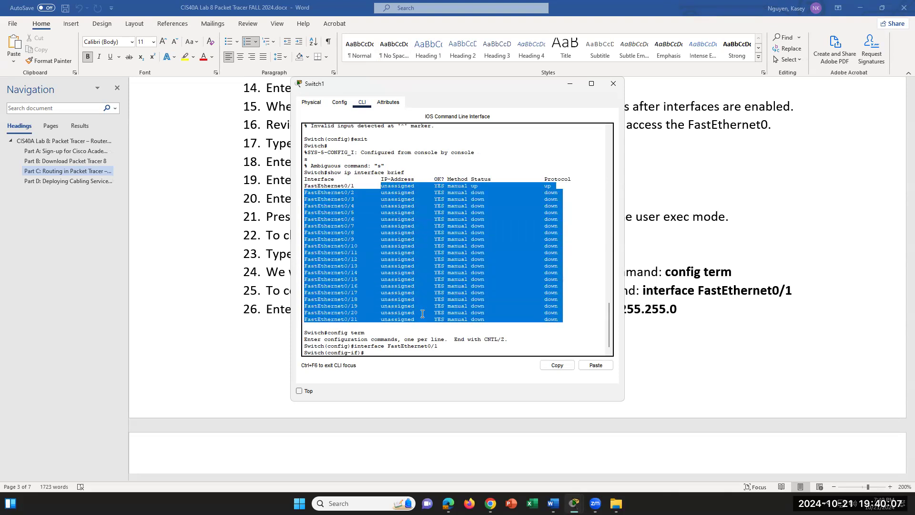
left_click(406, 333)
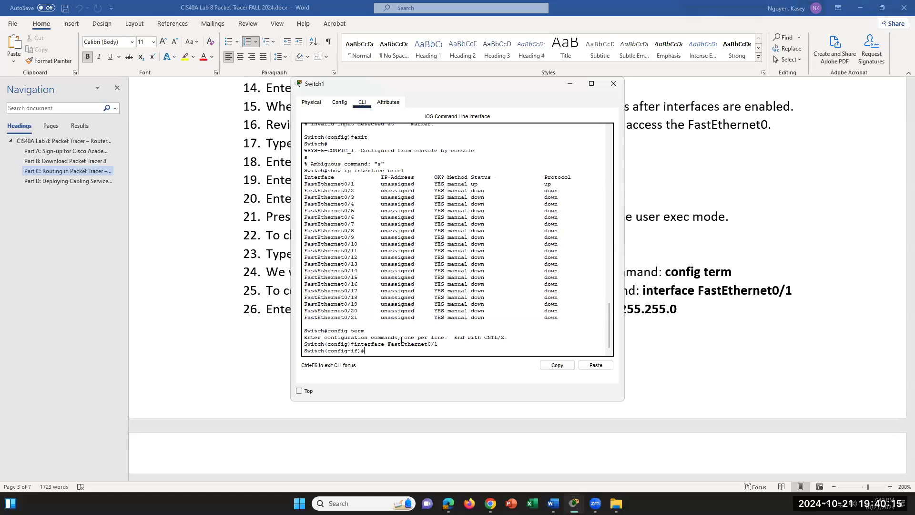
- Enter switchport ip address 192.168.10.5 255.255.255.0 on FastEthernet0/1 and inspect the rejected command
type("switchport ip address 192.168.10.5 255.255.0")
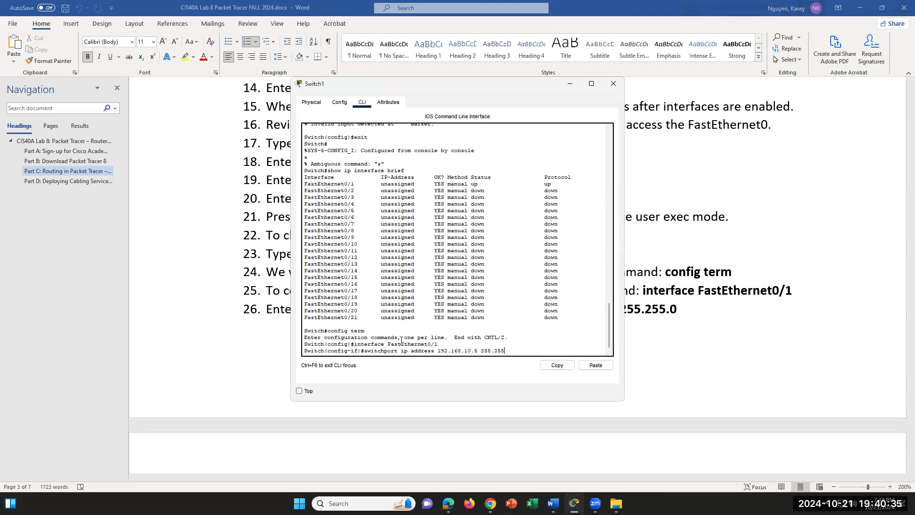
key("BackSpace")
type("255.0")
key("Return")
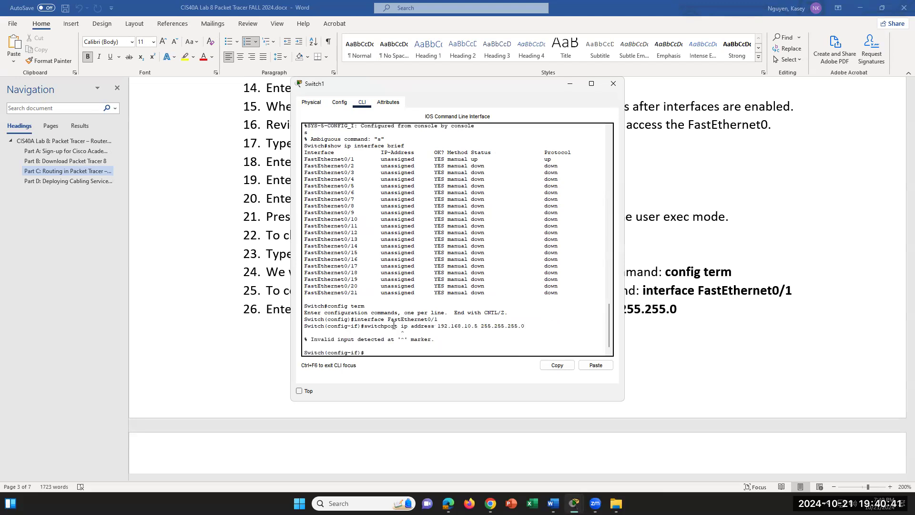
left_click_drag(401, 326, 441, 326)
left_click(456, 345)
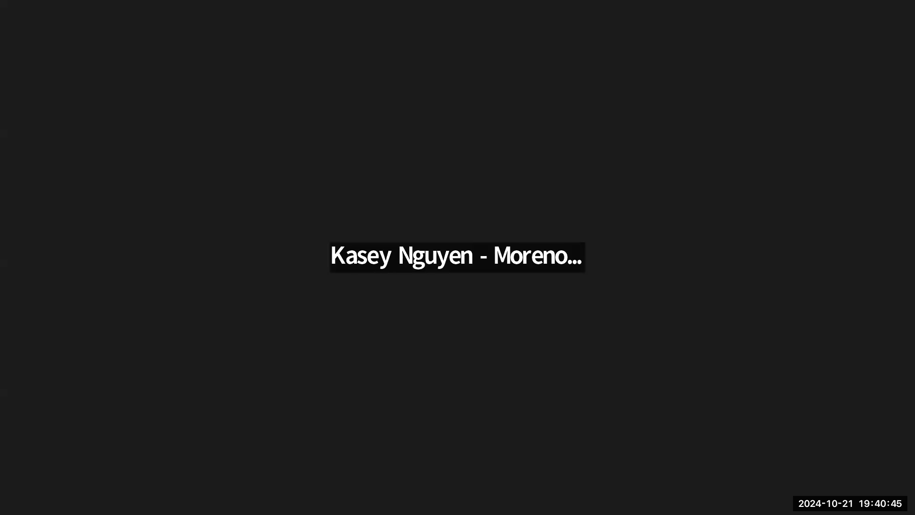
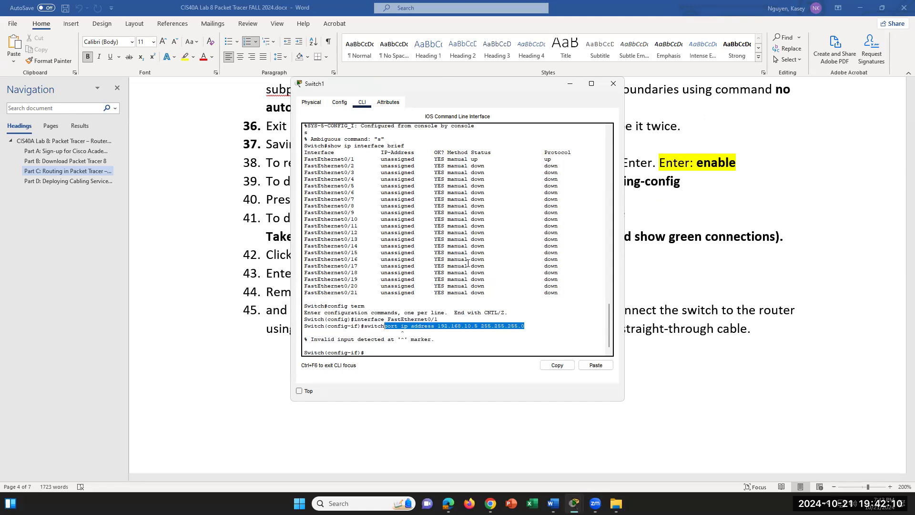
- Review the rejected switchport ip address command by highlighting its parts in the console
scroll(467, 263, "up", 10)
scroll(454, 268, "down", 8)
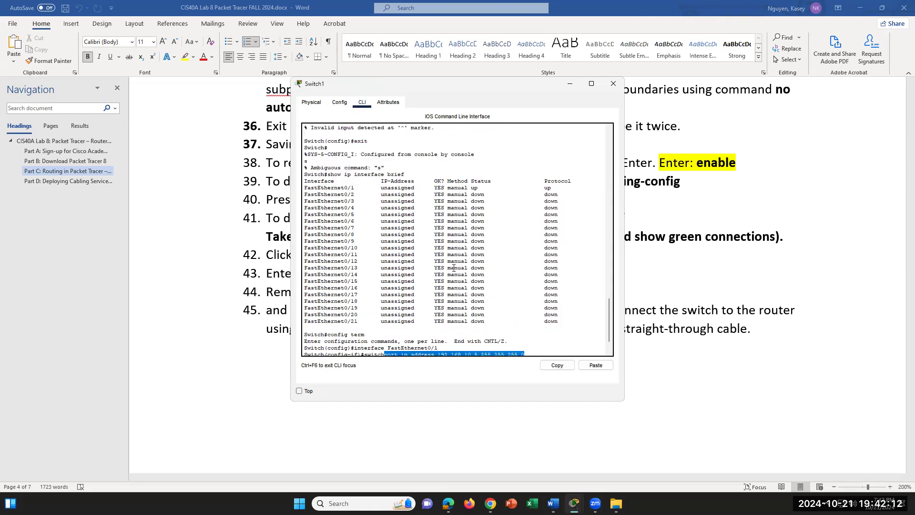
scroll(454, 268, "down", 2)
left_click(524, 327)
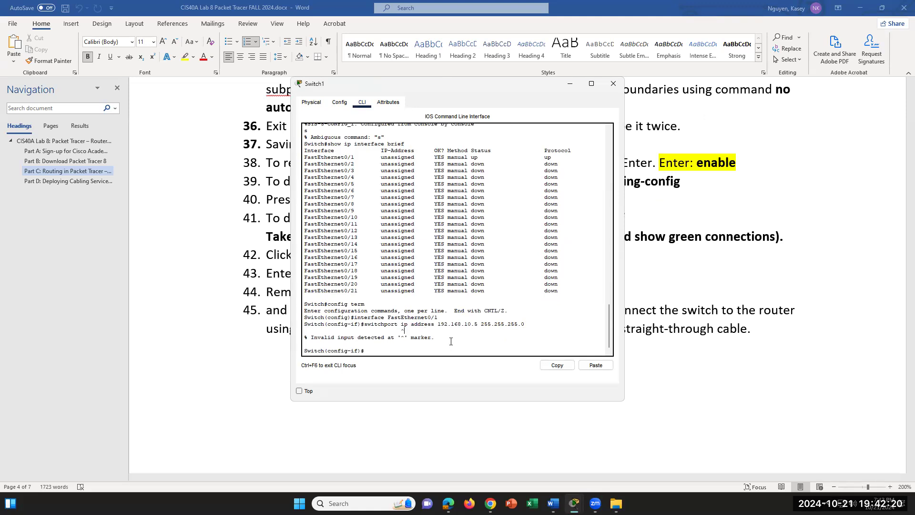
left_click_drag(405, 324, 465, 324)
left_click(510, 349)
left_click_drag(364, 324, 423, 324)
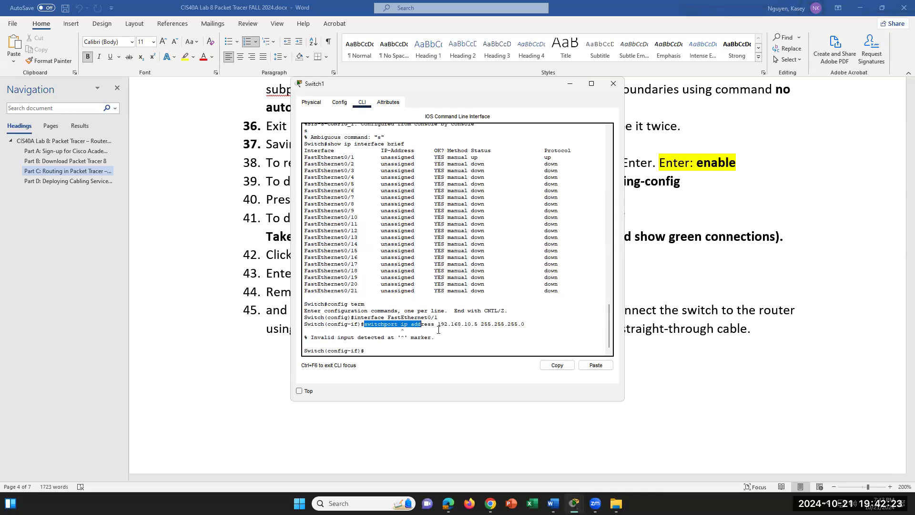
left_click(478, 343)
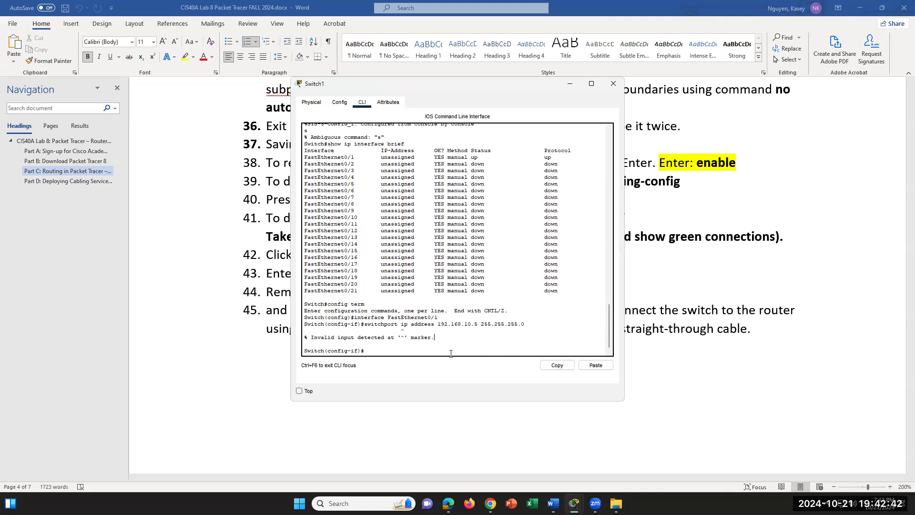
- Leave FastEthernet0/1 configuration with exit and start entering the interface command
type("exit")
key("Return")
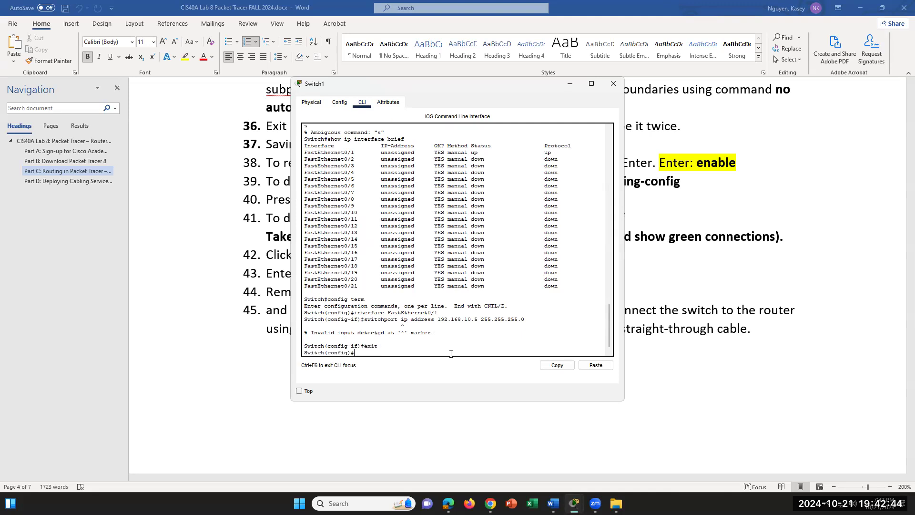
type("interface")
- Scroll the console output, run interface vlan1 on Switch1, and return to the Word lab
scroll(491, 279, "up", 10)
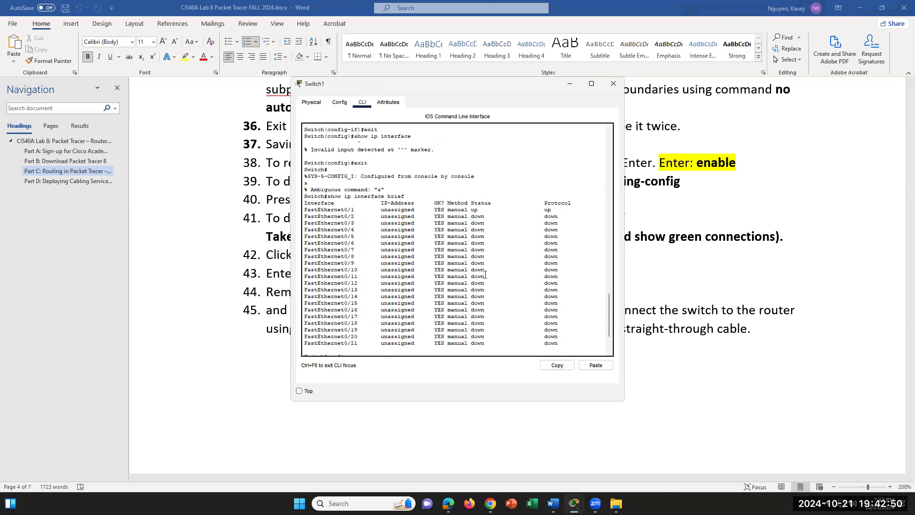
scroll(485, 275, "up", 10)
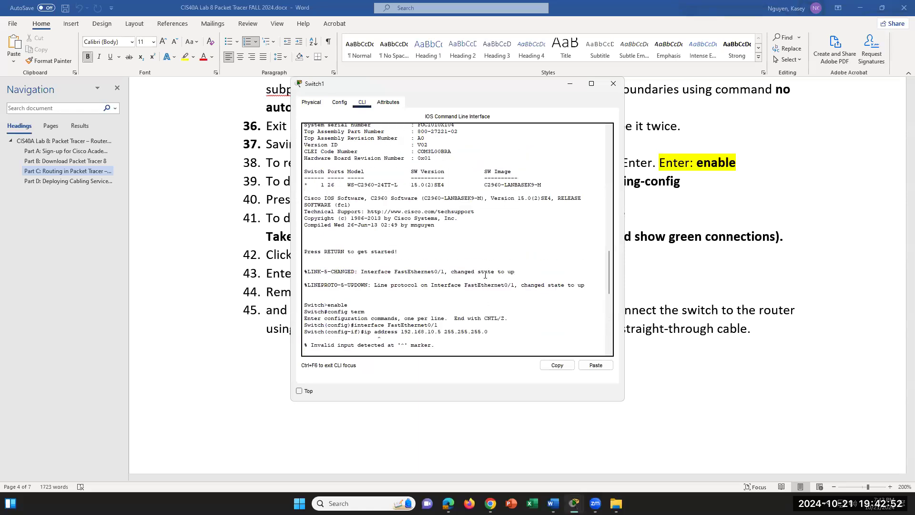
scroll(485, 275, "up", 10)
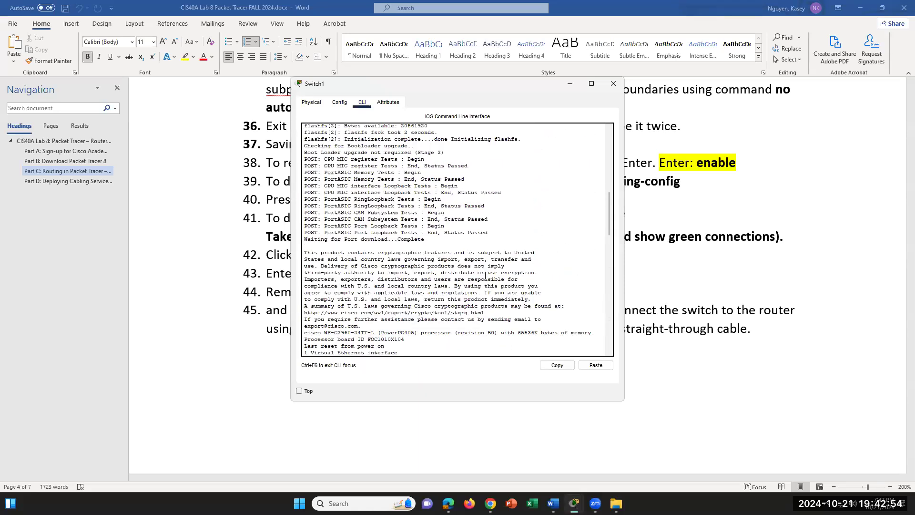
scroll(485, 275, "up", 5)
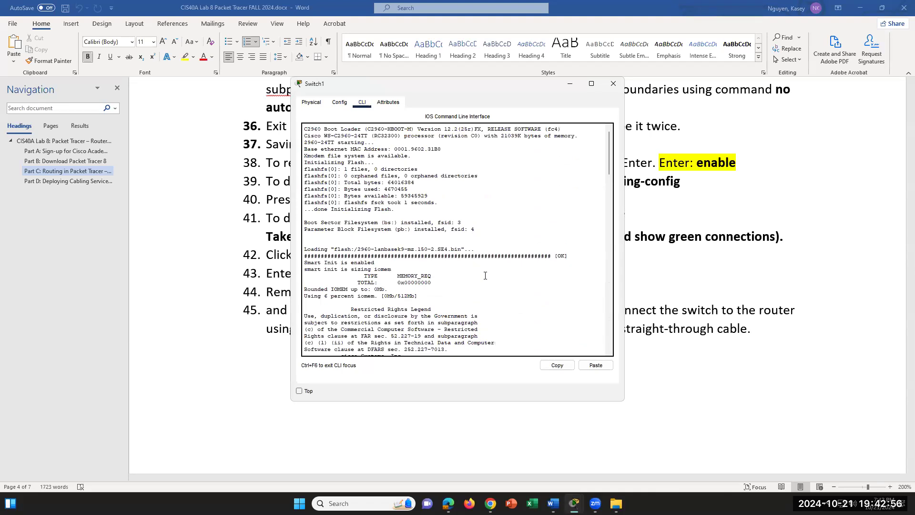
scroll(485, 275, "down", 15)
scroll(486, 275, "down", 20)
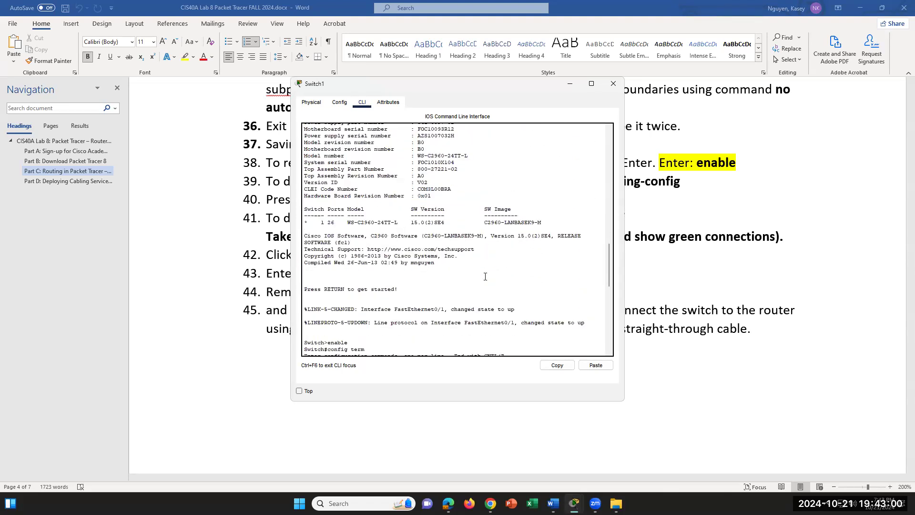
scroll(485, 276, "down", 3)
scroll(485, 277, "down", 3)
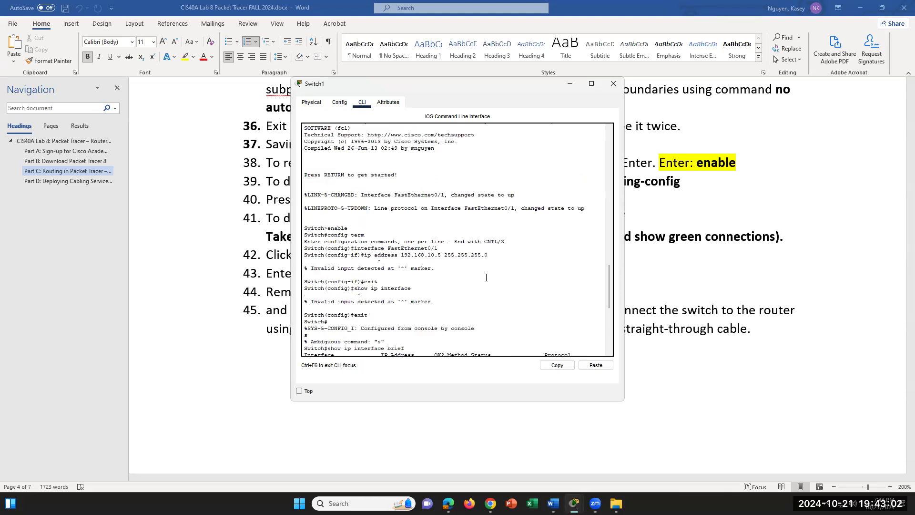
scroll(486, 277, "down", 6)
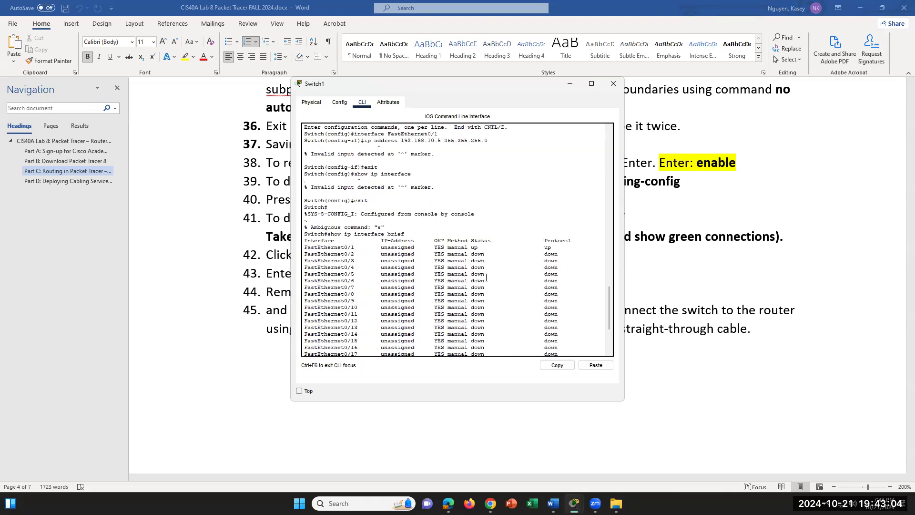
scroll(486, 277, "down", 5)
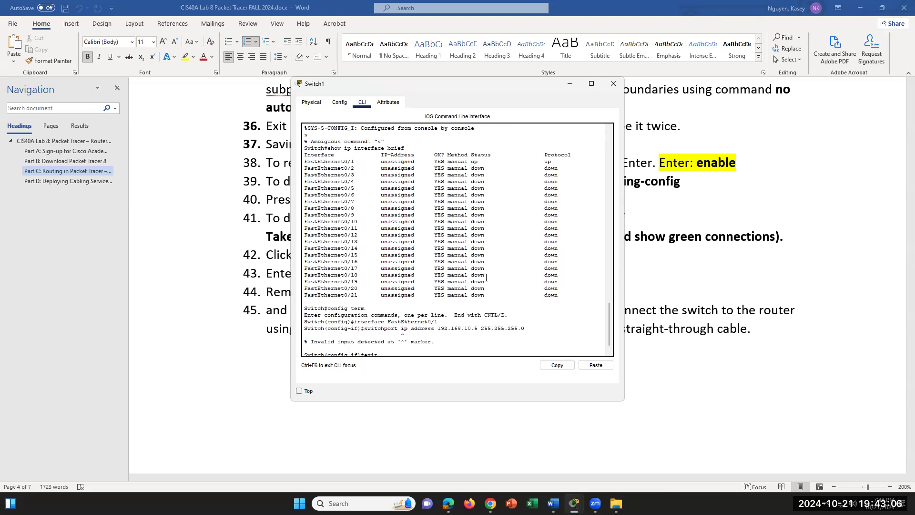
scroll(486, 277, "down", 1)
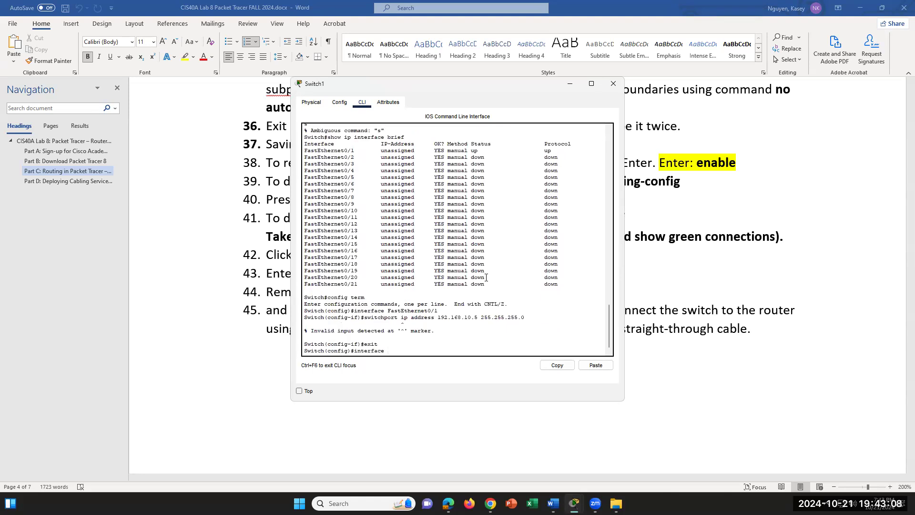
type("vlan1")
key("Return")
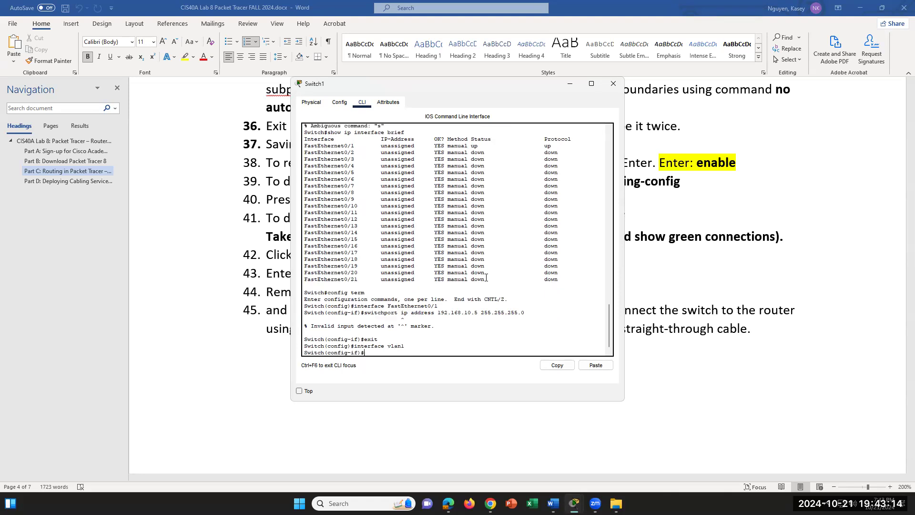
left_click(683, 282)
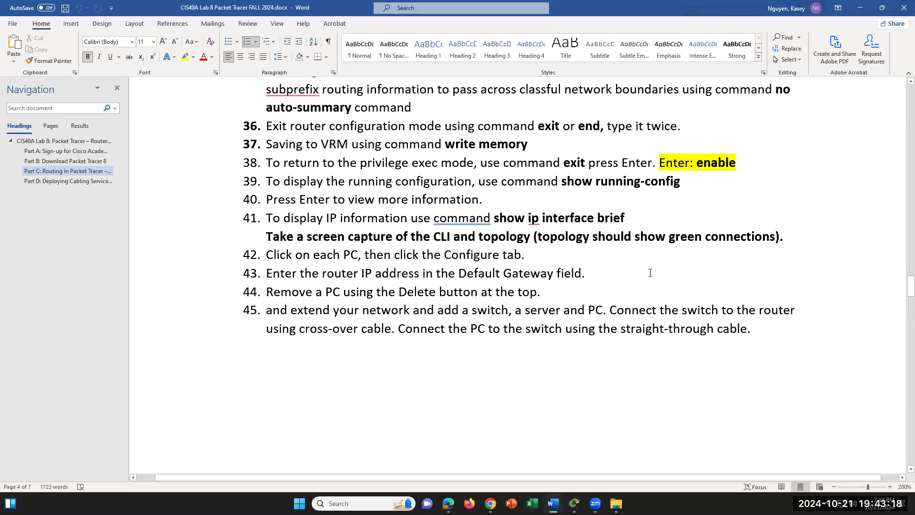
- Under item 46, add lettered sub-items a 'Press Enter' and b 'enable'
scroll(650, 272, "up", 1)
scroll(649, 272, "down", 10)
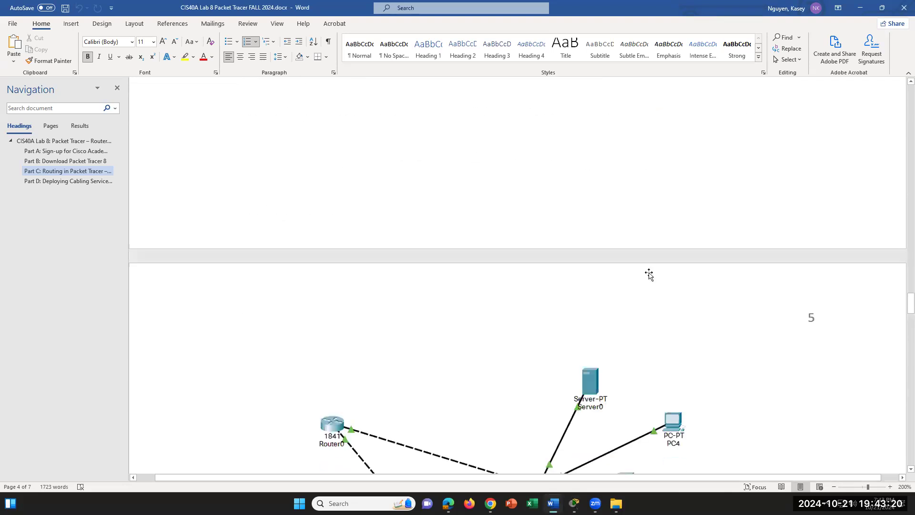
scroll(650, 273, "down", 4)
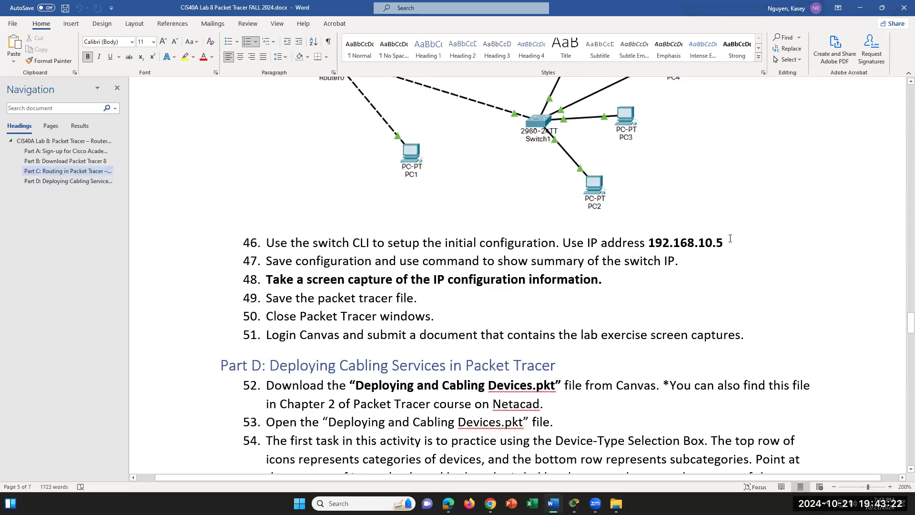
key("Return")
key("Tab")
type("Pre")
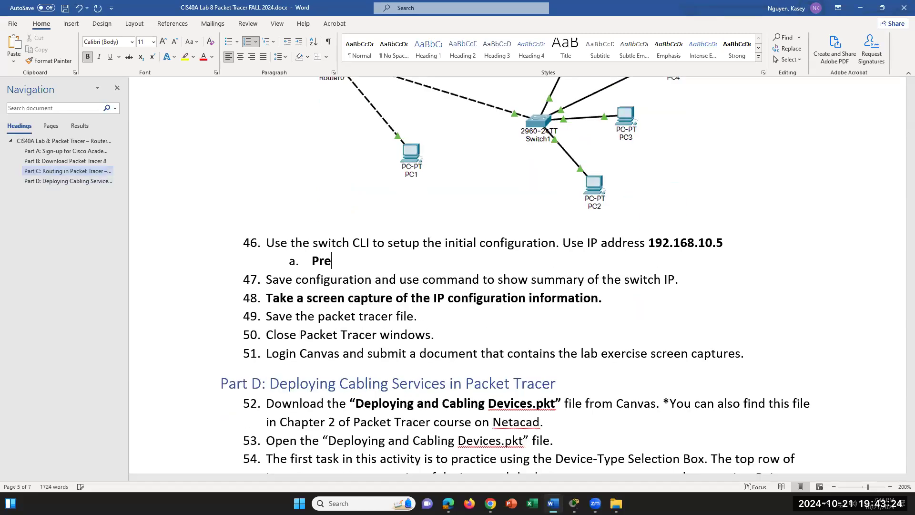
type("ss Enter")
key("Return")
type("Co")
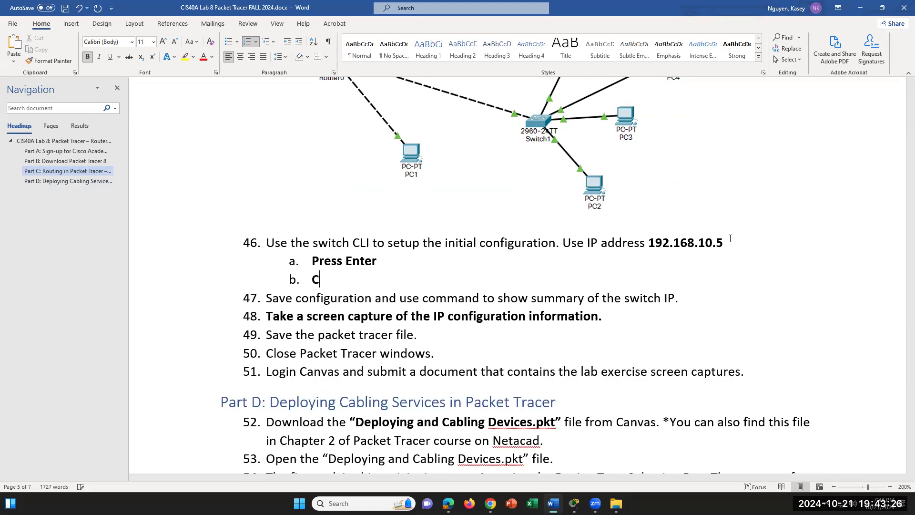
key("BackSpace")
key("BackSpace")
type("E")
key("BackSpace")
type("ENAB")
key("BackSpace")
key("BackSpace")
key("BackSpace")
key("BackSpace")
type("enable")
key("Return")
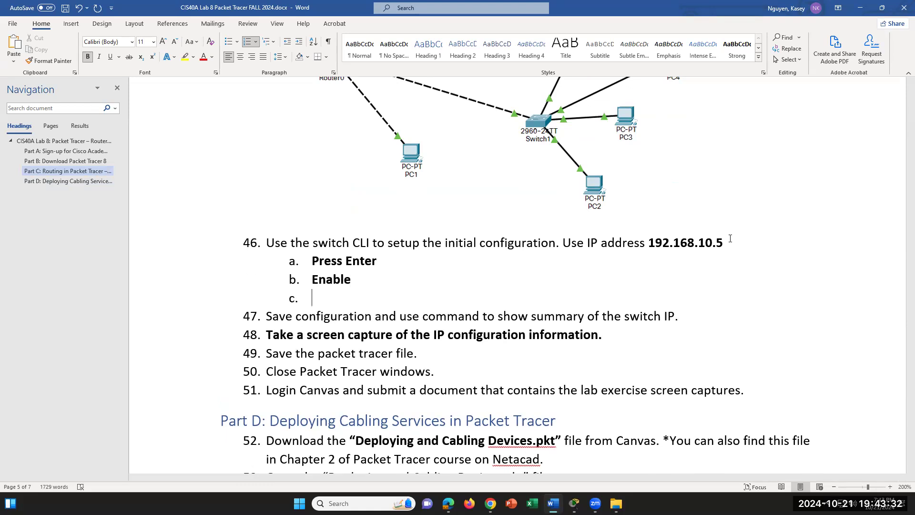
key("ctrl+z")
- Add sub-items c–e: config term, interface vlan1, ip address 192.168.10.5 255.255.255.0; then a blank document opens
type("cfni")
key("BackSpace")
key("BackSpace")
key("BackSpace")
type("onfig term")
key("Return")
type("interface vlan1")
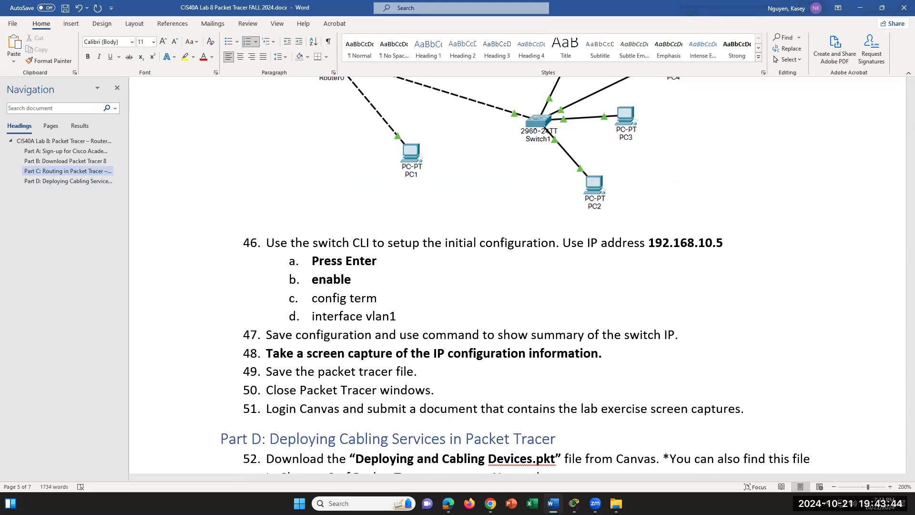
key("Return")
type("se")
key("BackSpace")
key("BackSpace")
type("ip address")
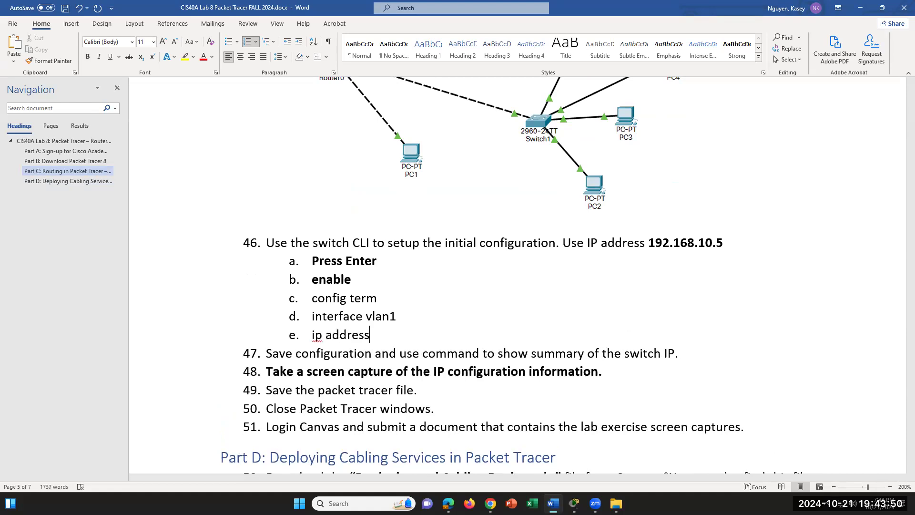
type(" 192.168.10.5 255.255.255.0")
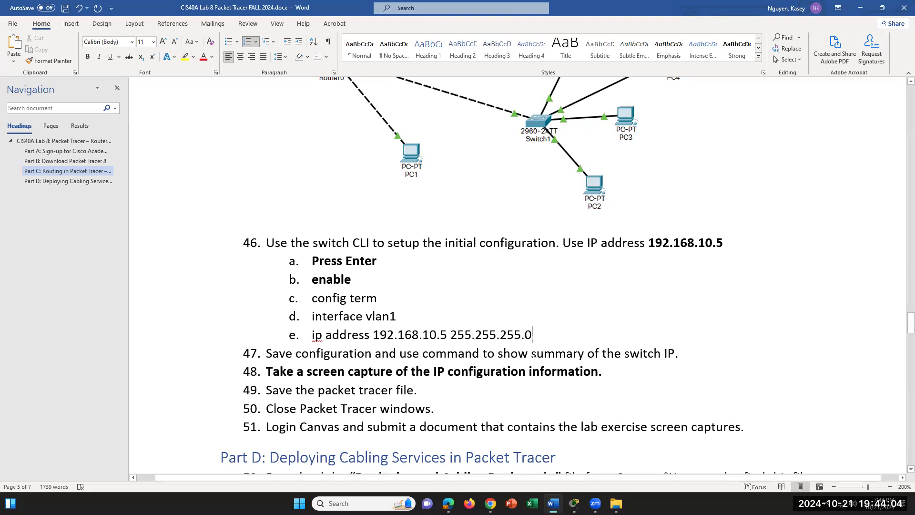
triple_click(578, 331)
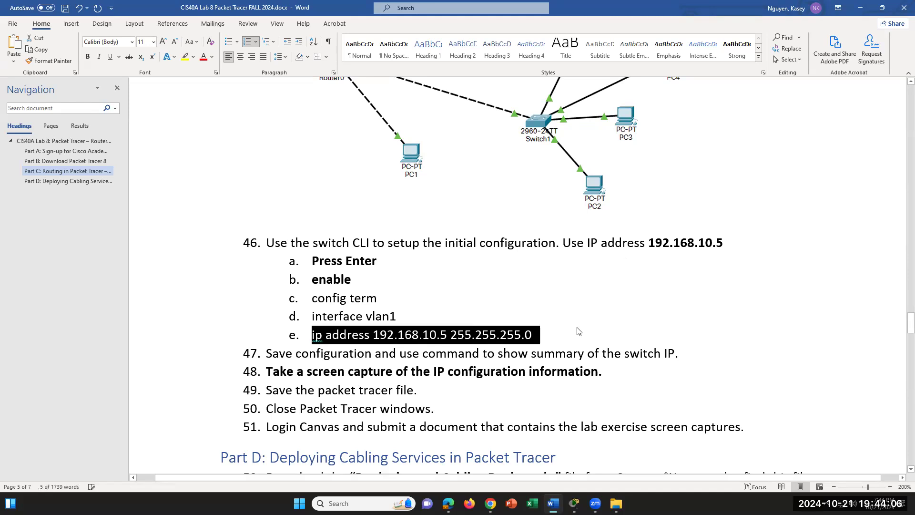
key("ctrl+n")
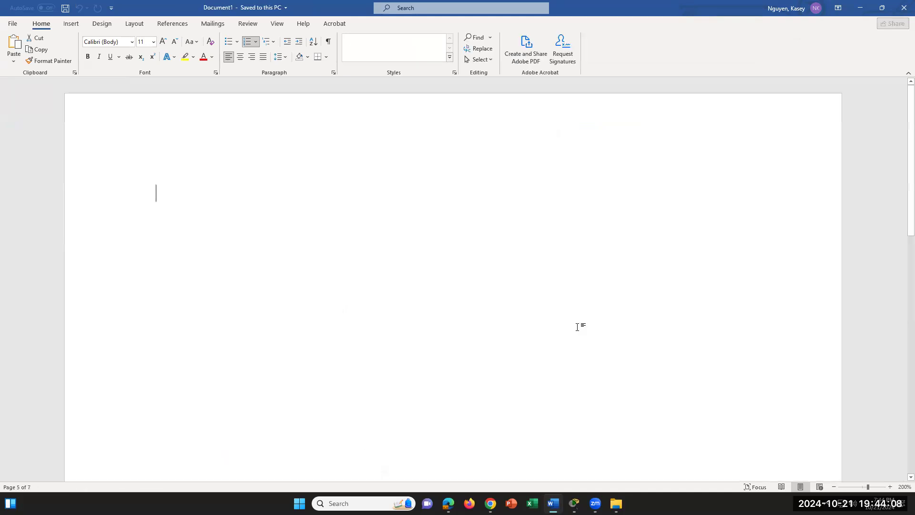
- Close the stray blank document and bold the ip address, config term and interface vlan1 lines
left_click(904, 8)
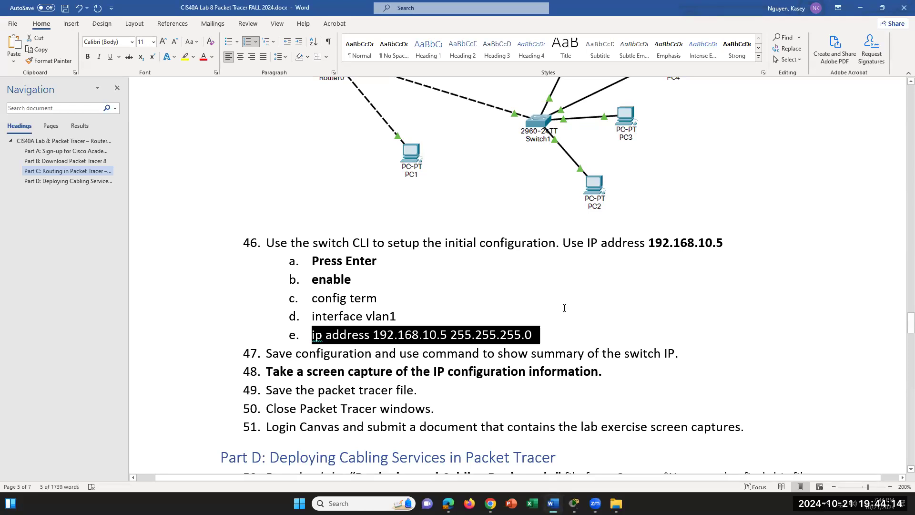
left_click(88, 57)
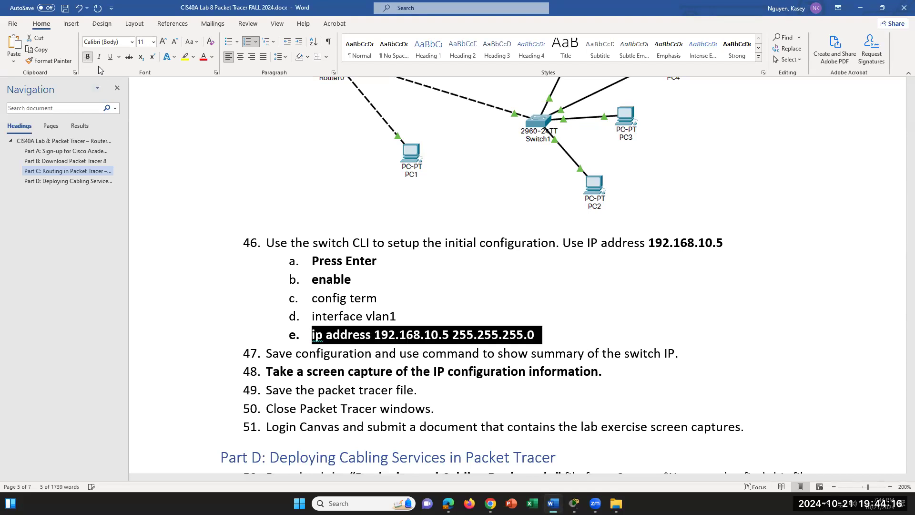
left_click(541, 332)
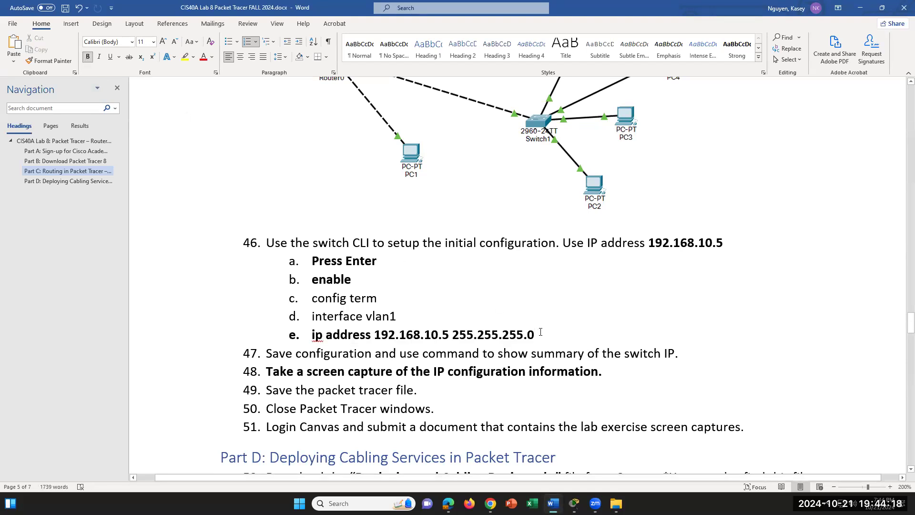
left_click_drag(397, 317, 347, 292)
key("ctrl+b")
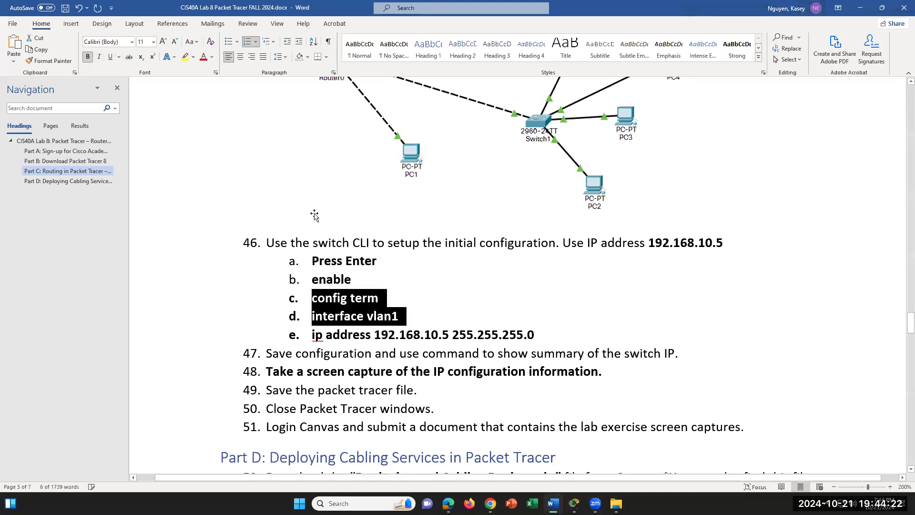
left_click(535, 321)
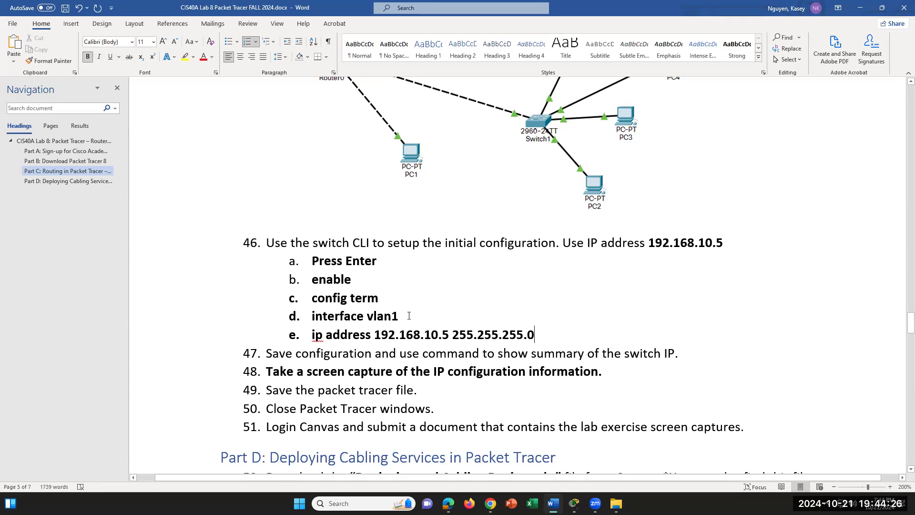
- Highlight parts of lines d and e, including the IP address and subnet mask, for review
left_click_drag(409, 316, 312, 316)
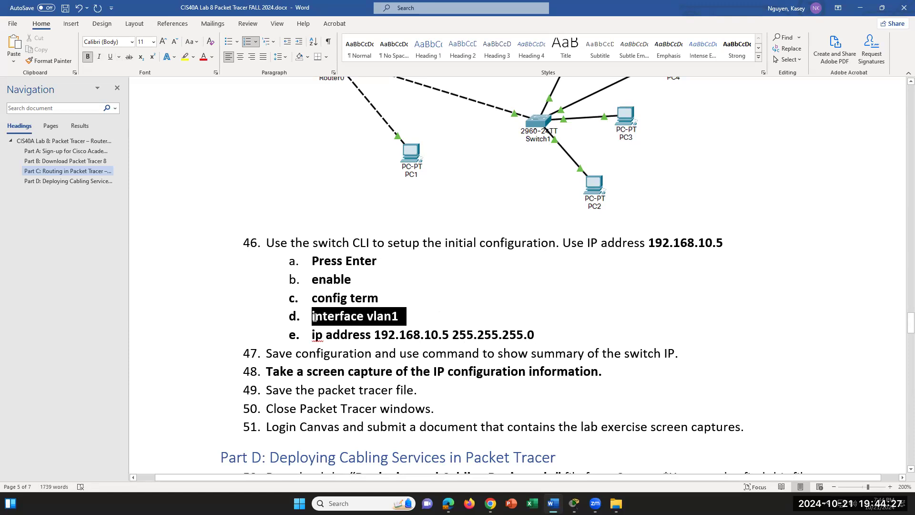
left_click(492, 321)
left_click(536, 335)
left_click_drag(312, 335, 375, 336)
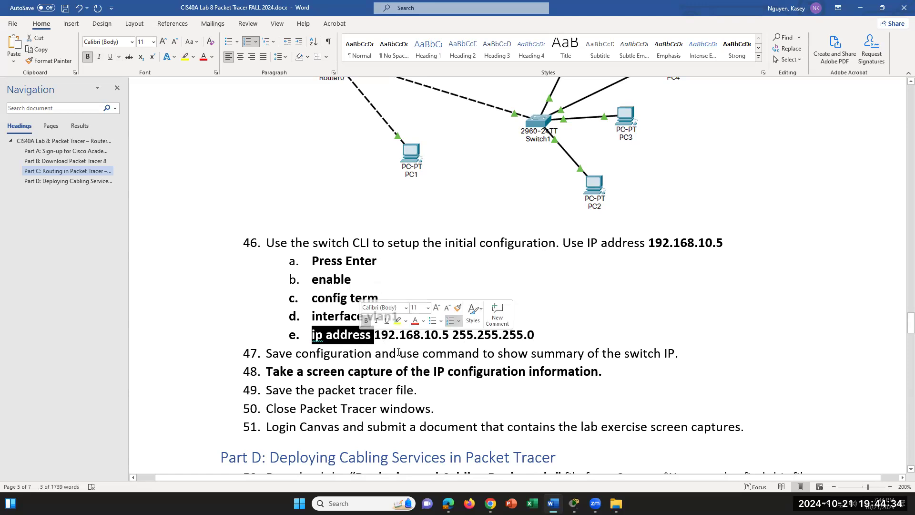
left_click(431, 334)
left_click_drag(553, 332, 327, 335)
key("Right")
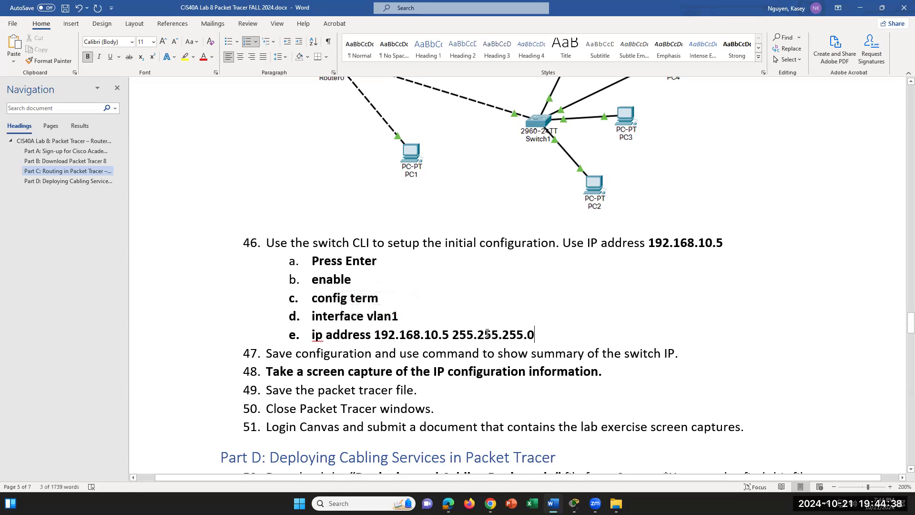
left_click(416, 319)
left_click_drag(540, 337, 374, 333)
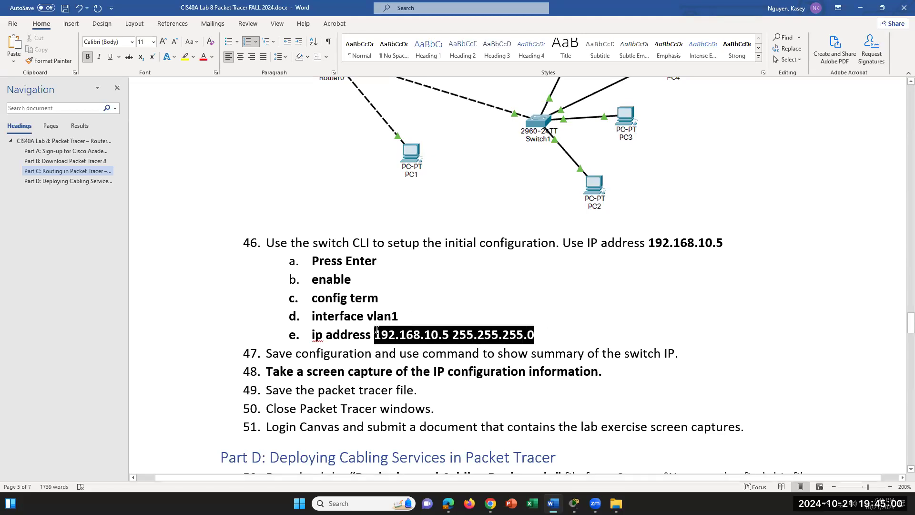
left_click(503, 339)
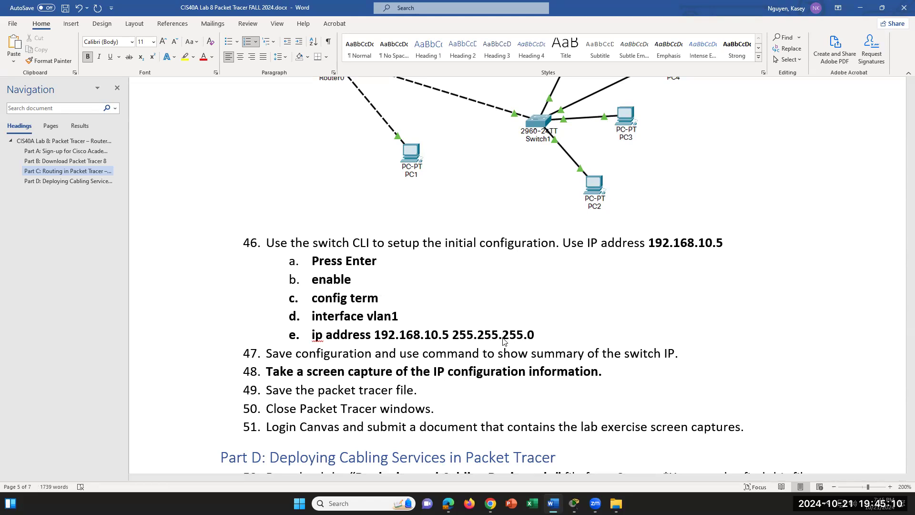
left_click_drag(535, 336, 374, 335)
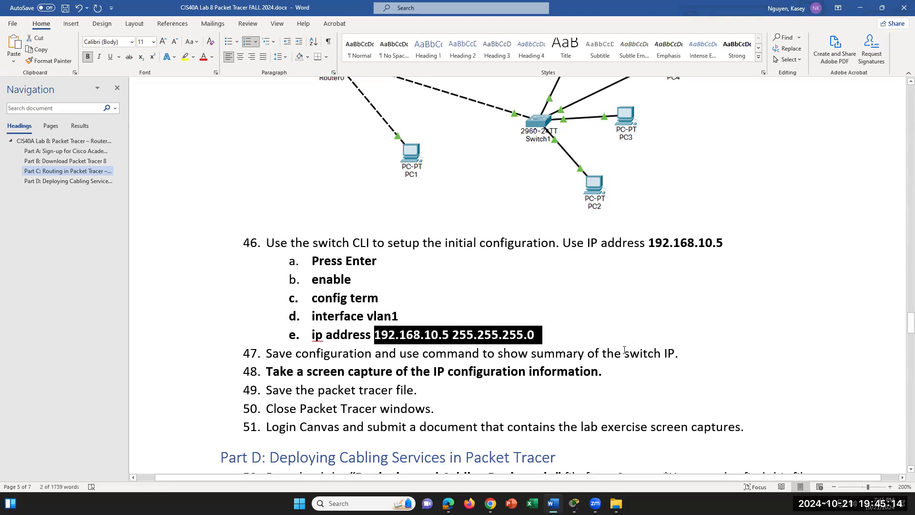
left_click(625, 352)
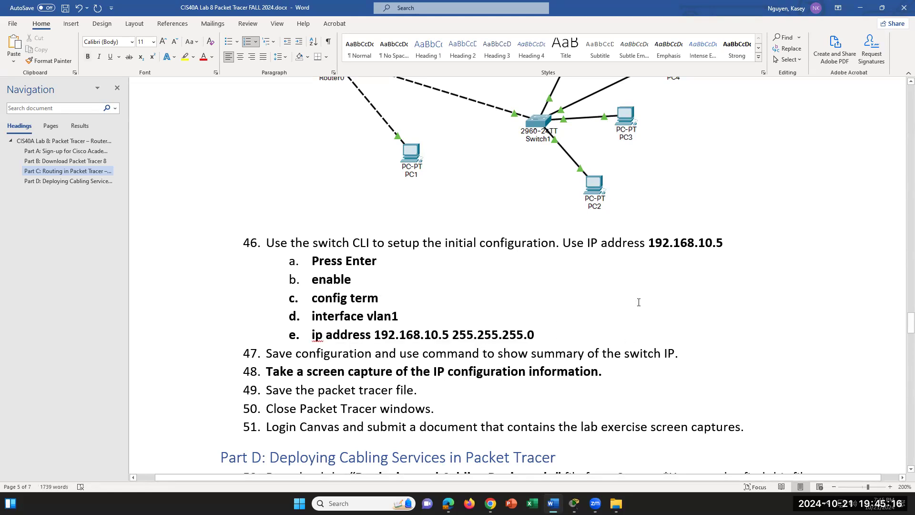
- Assign ip address 192.168.10.5 255.255.255.0 to Switch1's vlan1 interface
mouse_move(574, 503)
left_click(660, 453)
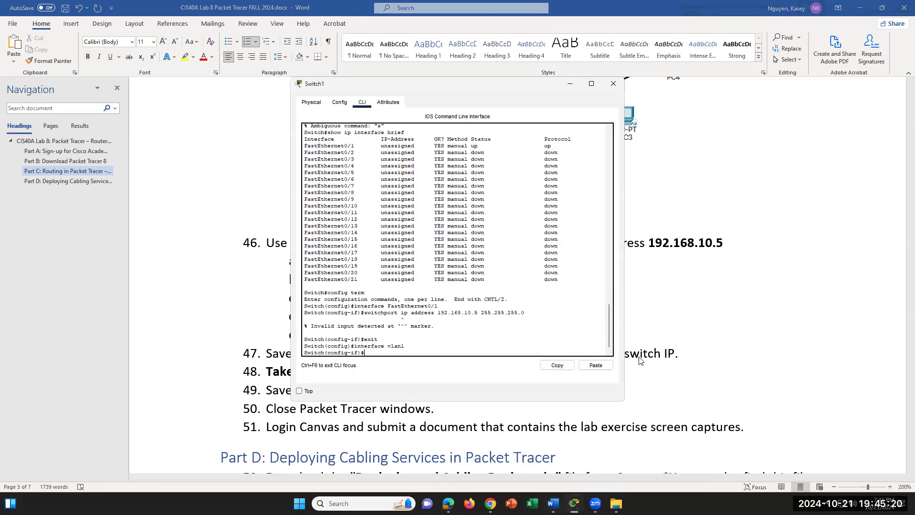
type("ip address 192.168.")
type("10.5 255.255.255.0")
key("Return")
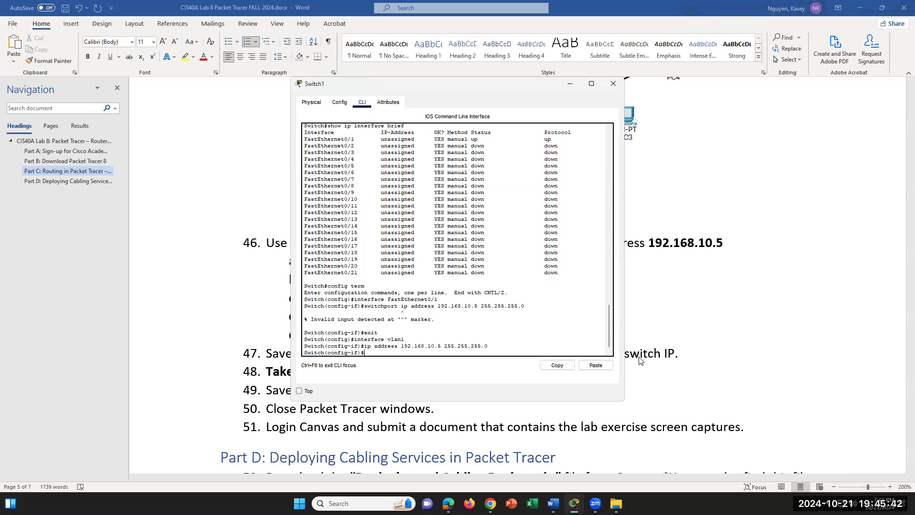
- Exit to privileged mode, page through show ip interface brief, then return to the Word lab
type("xit")
key("Return")
type("exit")
key("Return")
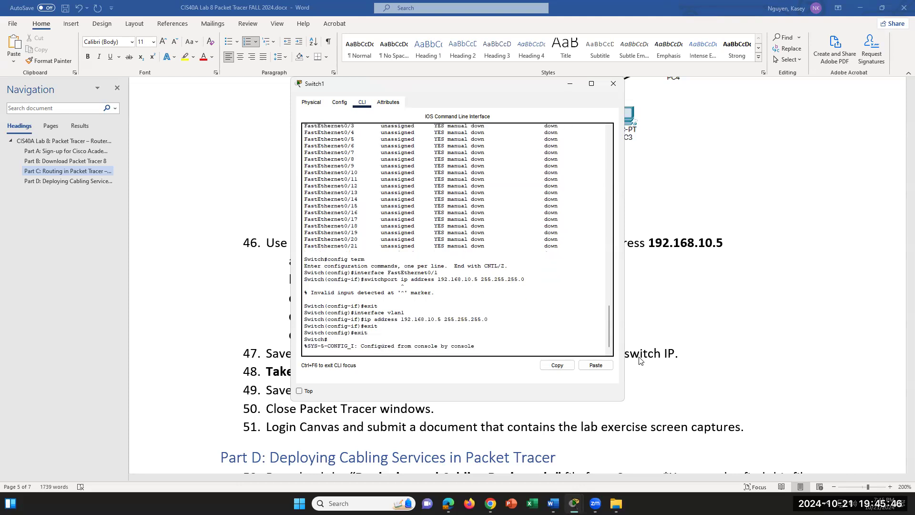
key("Return")
type("show ip interface brief")
key("Return")
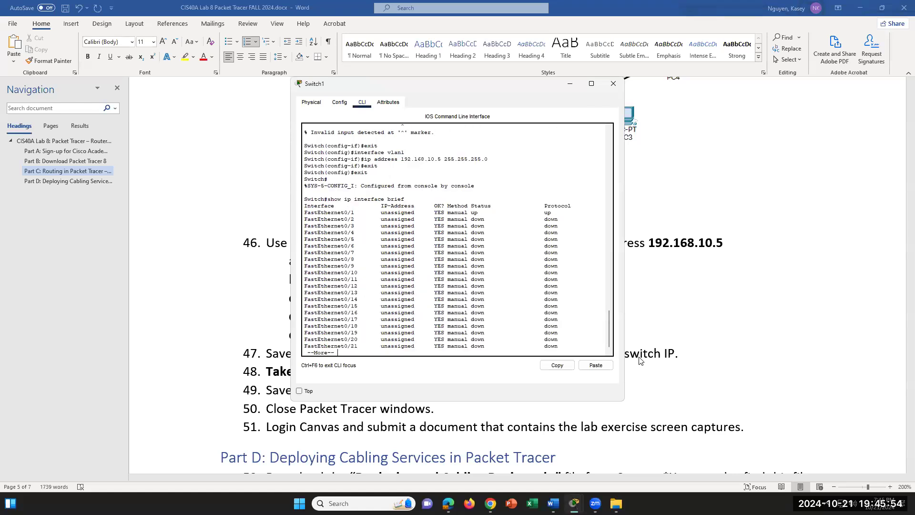
key("Return")
key("Return")
key("Return")
key("Return")
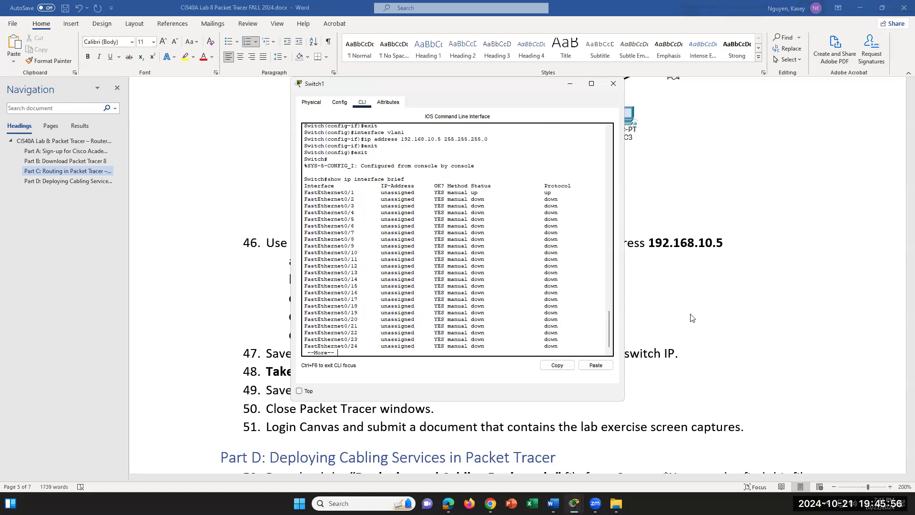
key("Return")
key("Return")
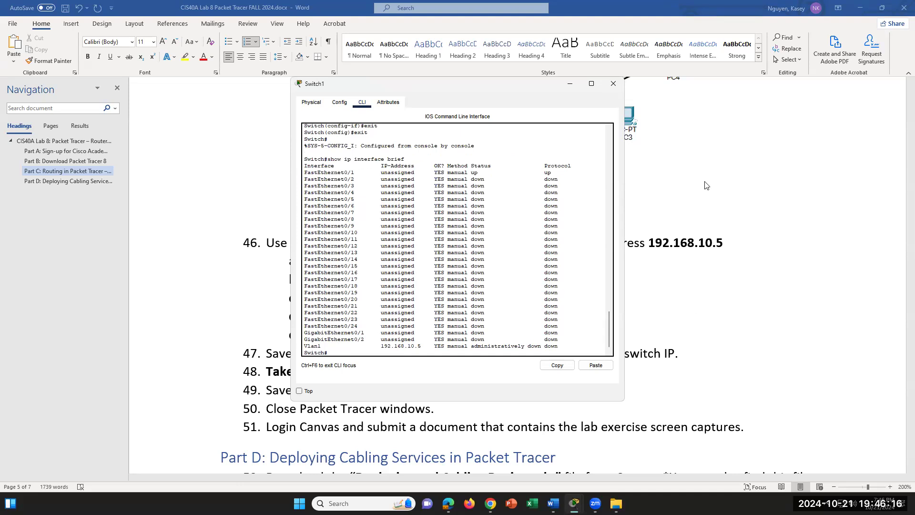
left_click(625, 353)
left_click(547, 331)
- Add sub-items f 'exit' and g 'show ip interface brief' below line e
key("Return")
type("exit")
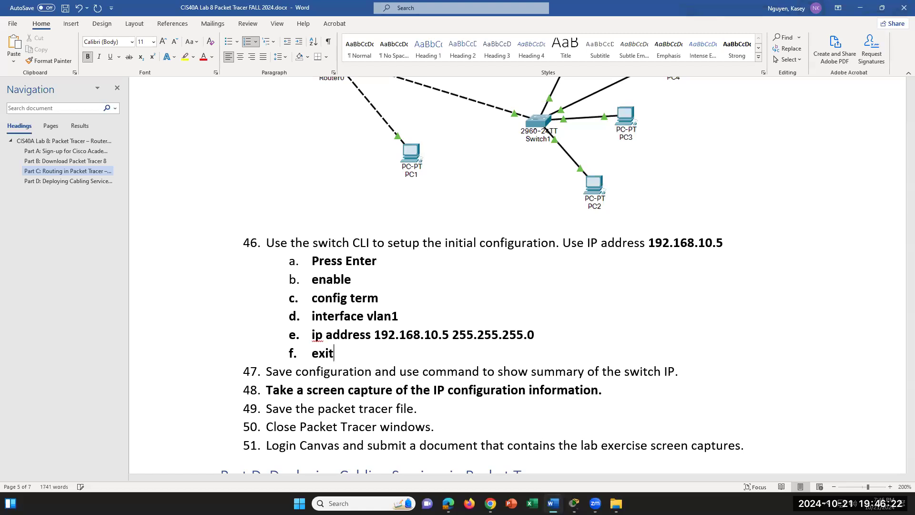
key("Return")
type("show ip i")
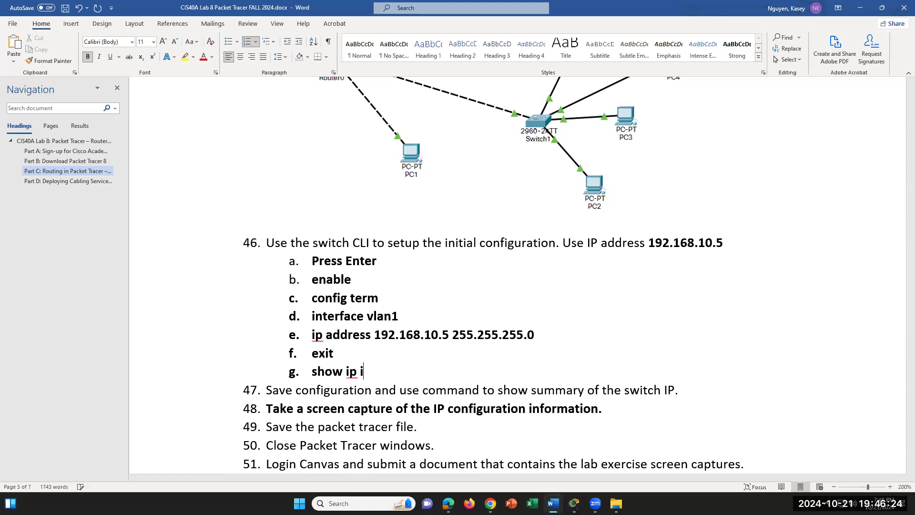
type("nteraface brief")
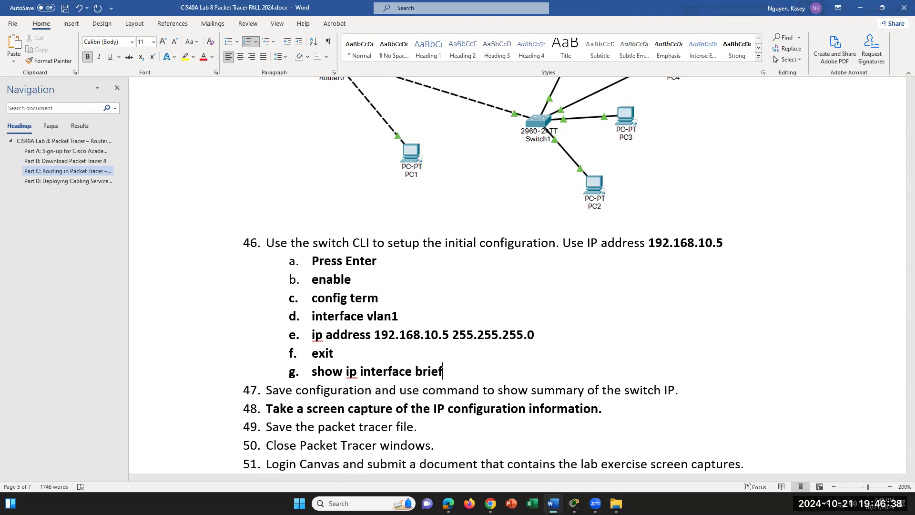
- Bring the Switch1 command line window back from the taskbar
mouse_move(595, 504)
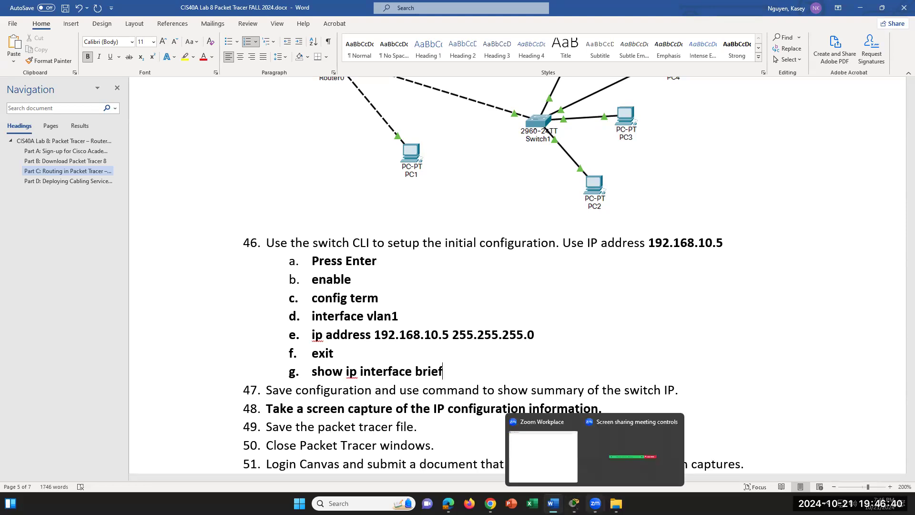
left_click(553, 468)
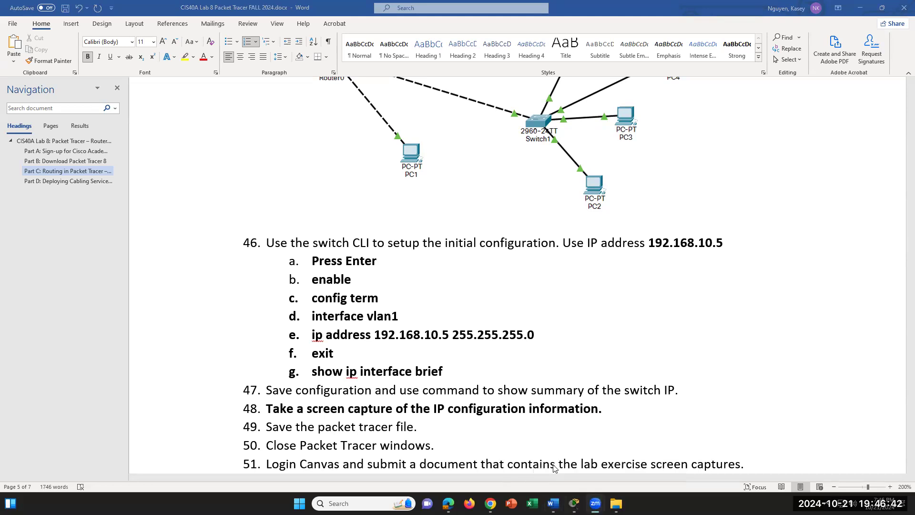
mouse_move(574, 503)
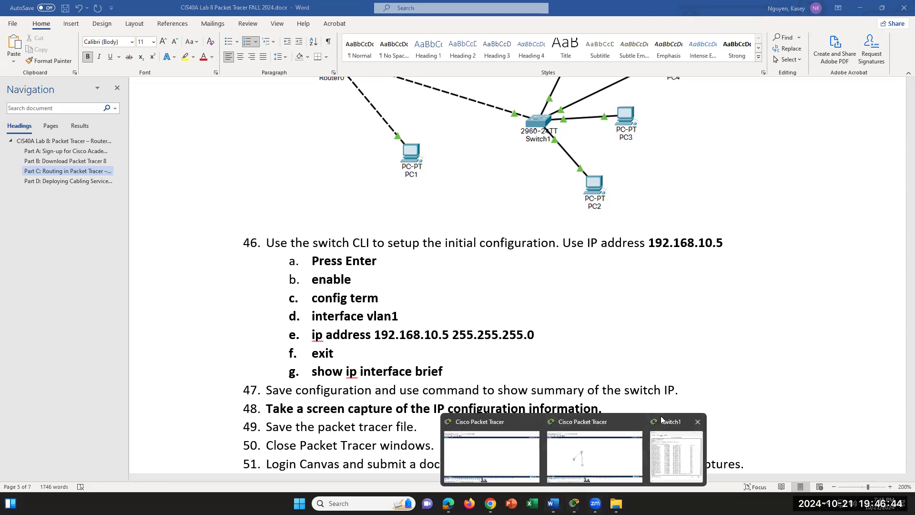
left_click(662, 419)
- Move the Switch1 console right of the document and highlight Vlan1, 192.168.10.5 and 'administratively down'
left_click_drag(528, 89, 779, 130)
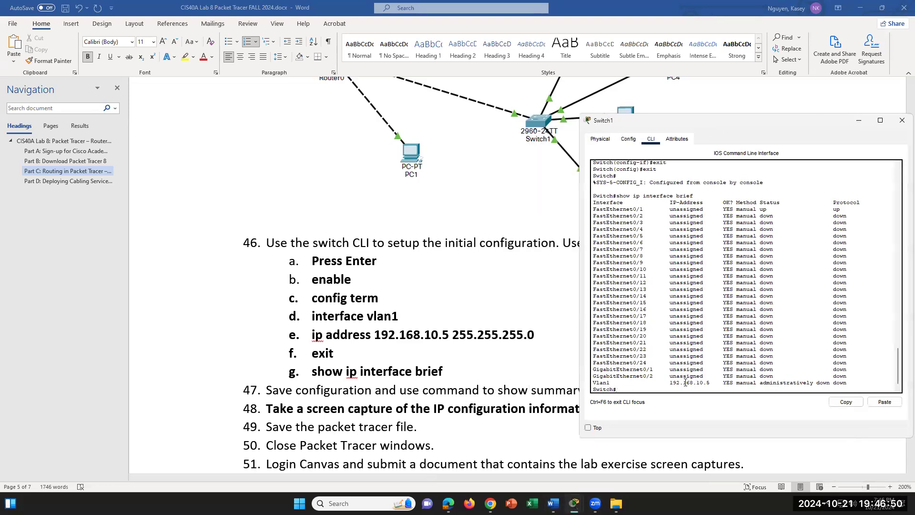
left_click_drag(613, 383, 590, 382)
left_click_drag(670, 383, 716, 383)
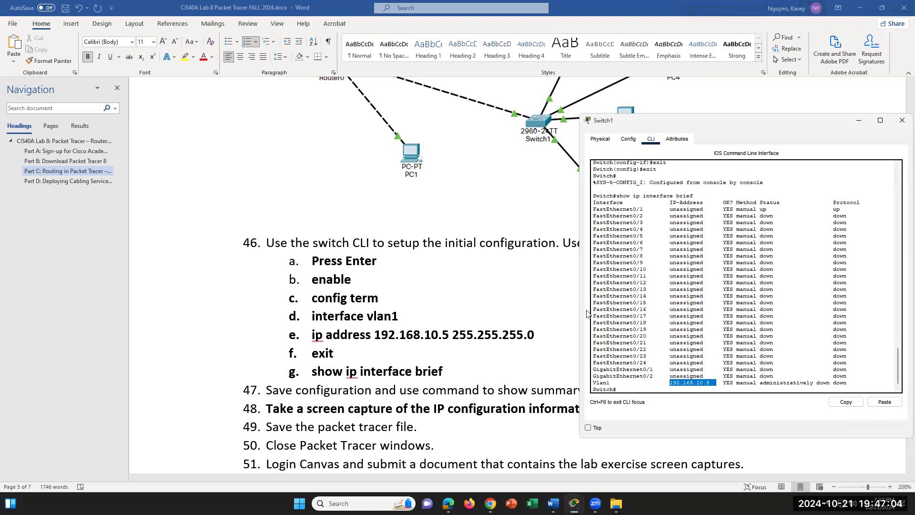
left_click_drag(760, 384, 854, 381)
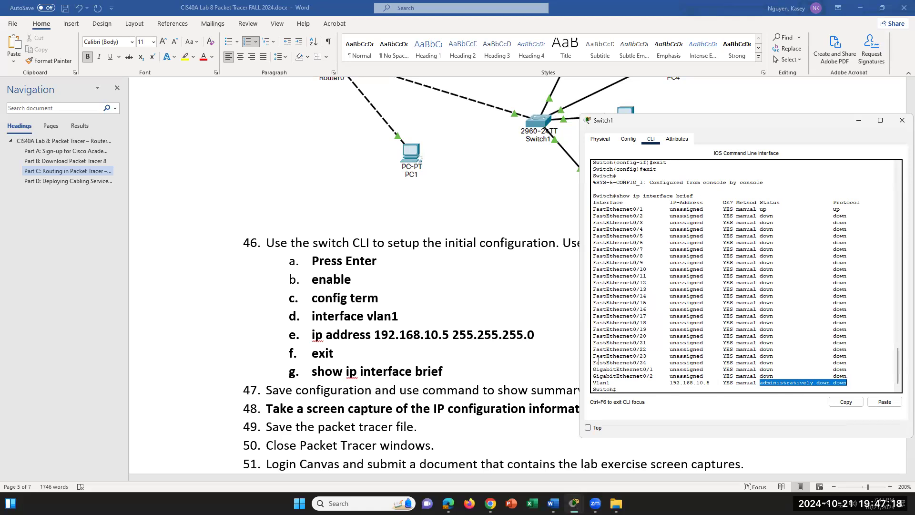
- Scroll the lab document to Part D steps 52–54 and the Device-Type Selection Box screenshot
scroll(497, 384, "down", 5)
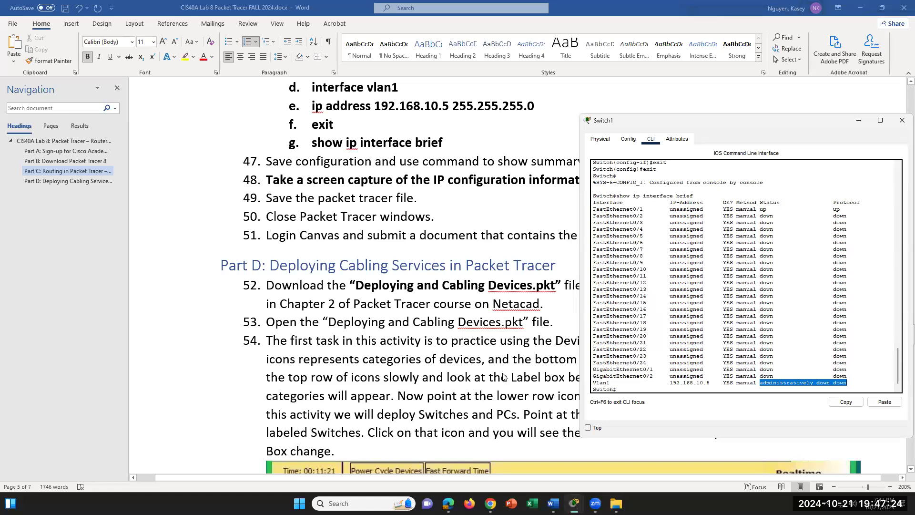
scroll(503, 375, "down", 2)
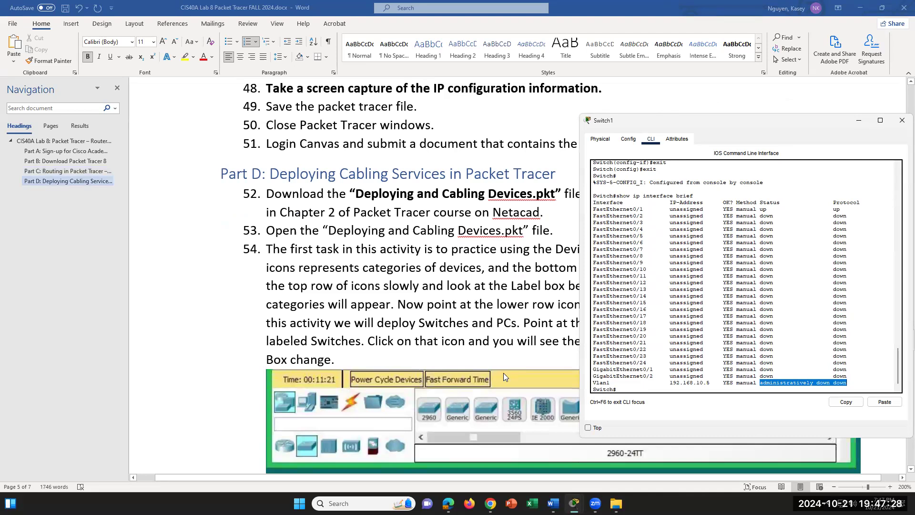
scroll(504, 373, "up", 1)
scroll(505, 372, "down", 1)
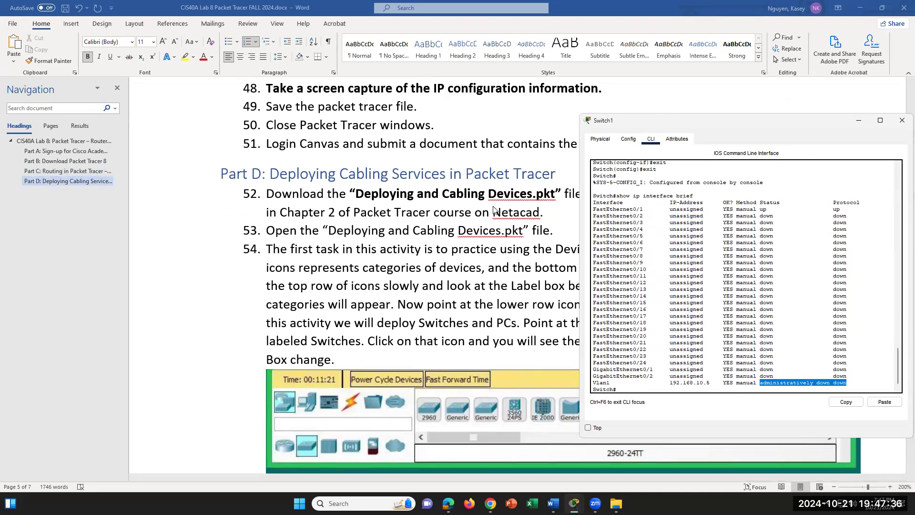
left_click(292, 153)
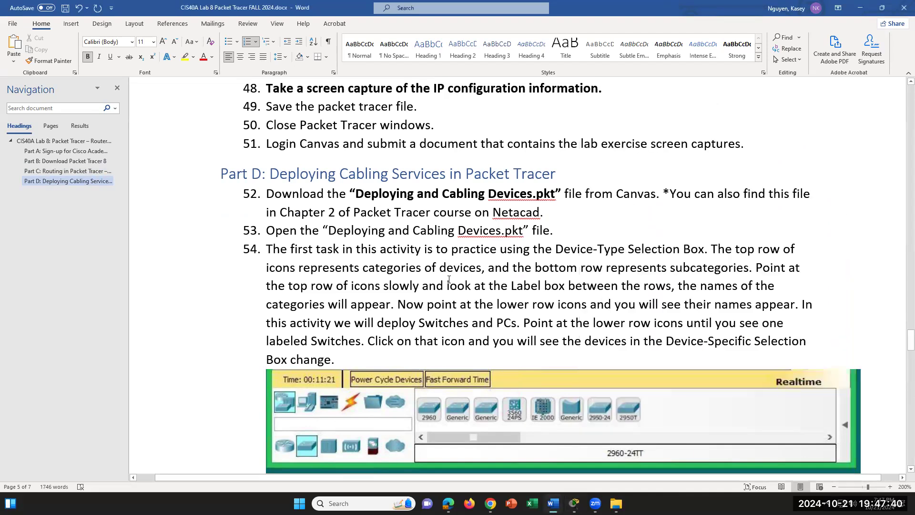
scroll(449, 280, "down", 4)
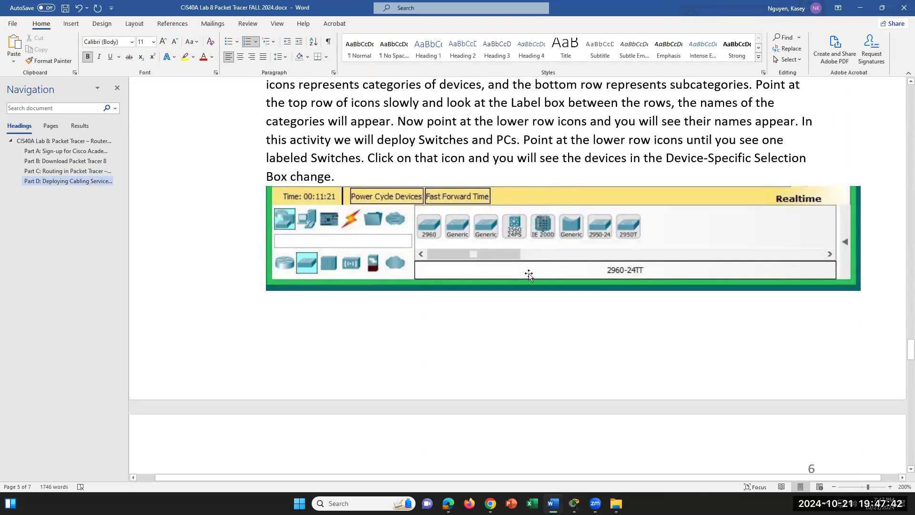
scroll(529, 275, "up", 1)
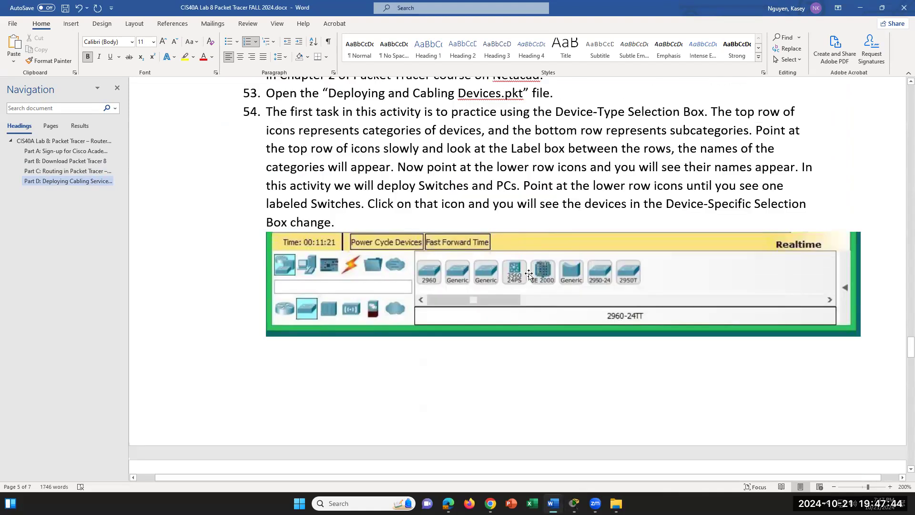
scroll(528, 275, "up", 1)
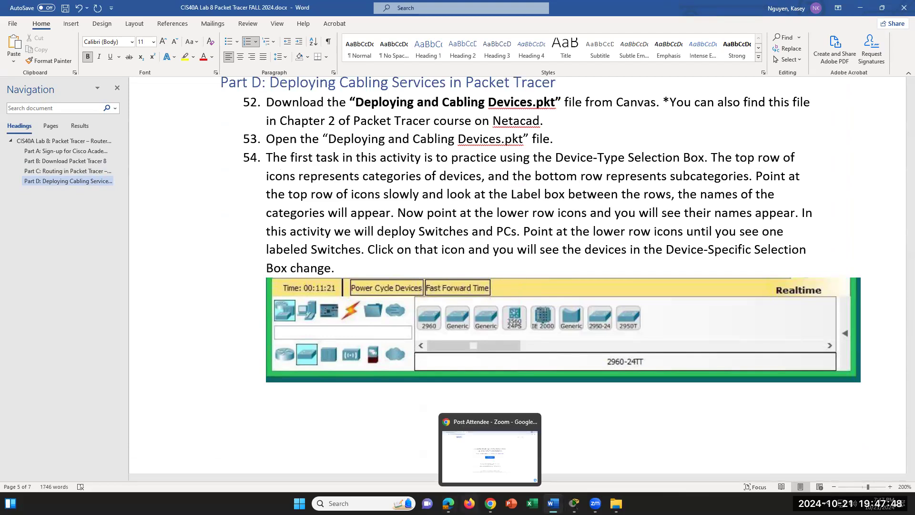
- Switch to Edge and bring up the Canvas 'Lab 8 - Packet Tracer - Router and Switch' assignment
left_click(490, 503)
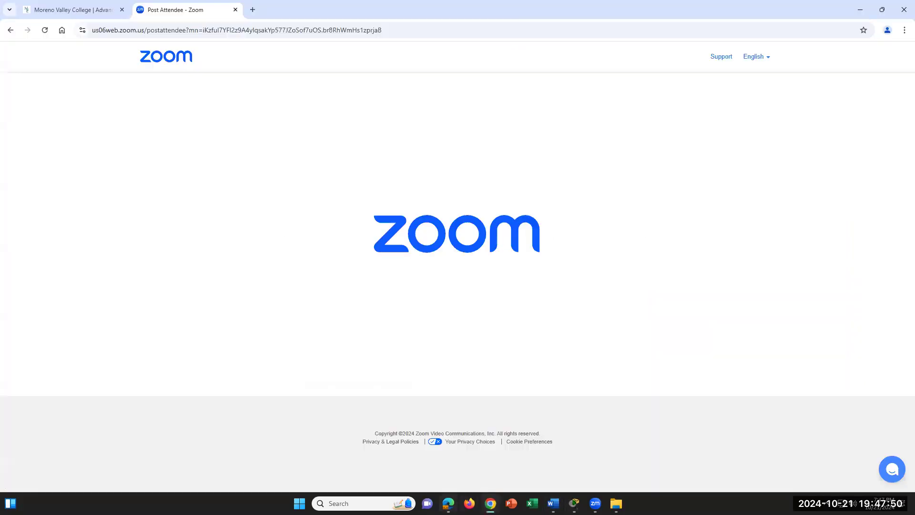
left_click(448, 503)
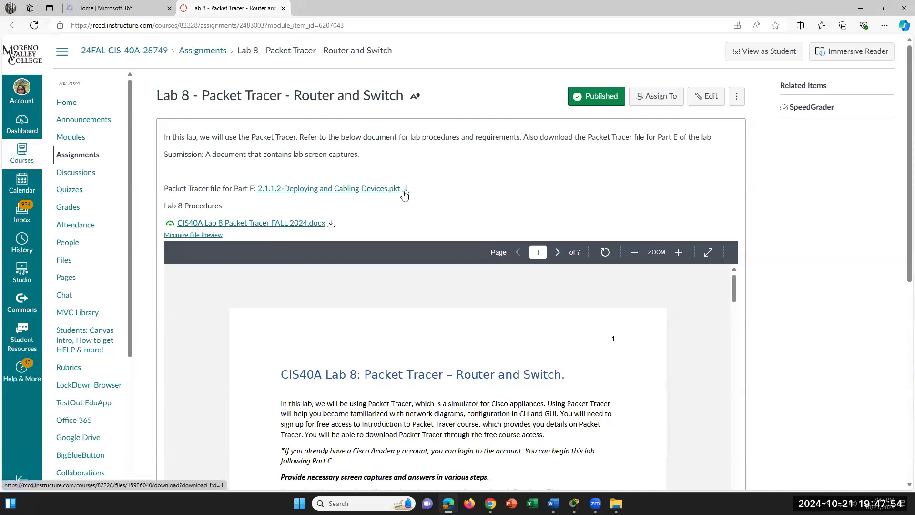
left_click(616, 503)
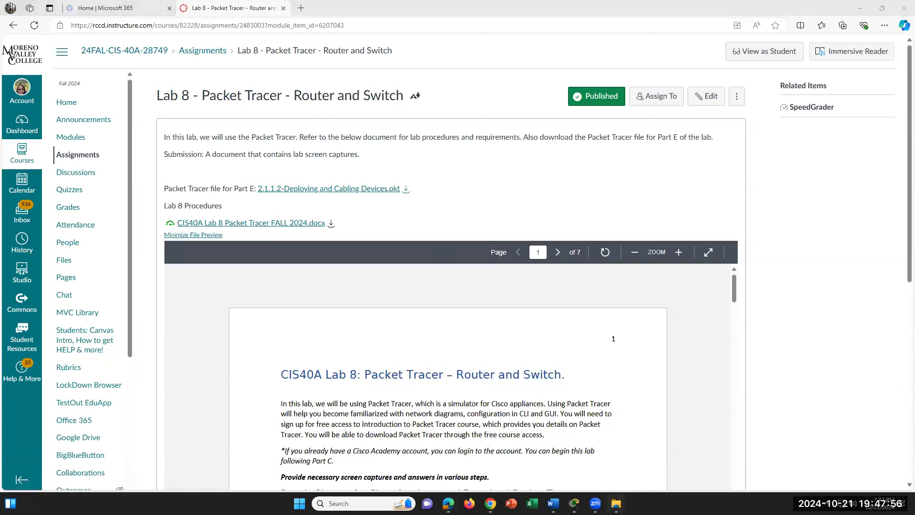
left_click(615, 503)
- Bring the Switch1 console forward from the Packet Tracer windows and minimize it
left_click(574, 503)
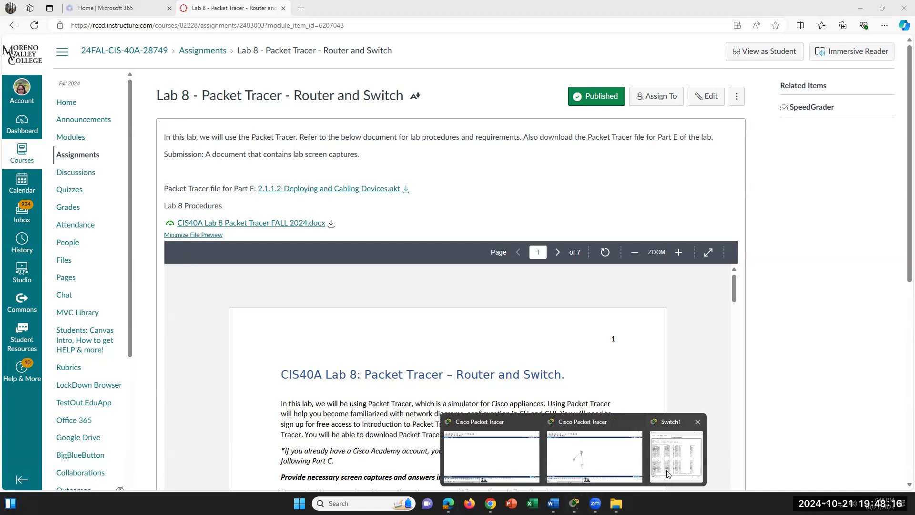
left_click(675, 456)
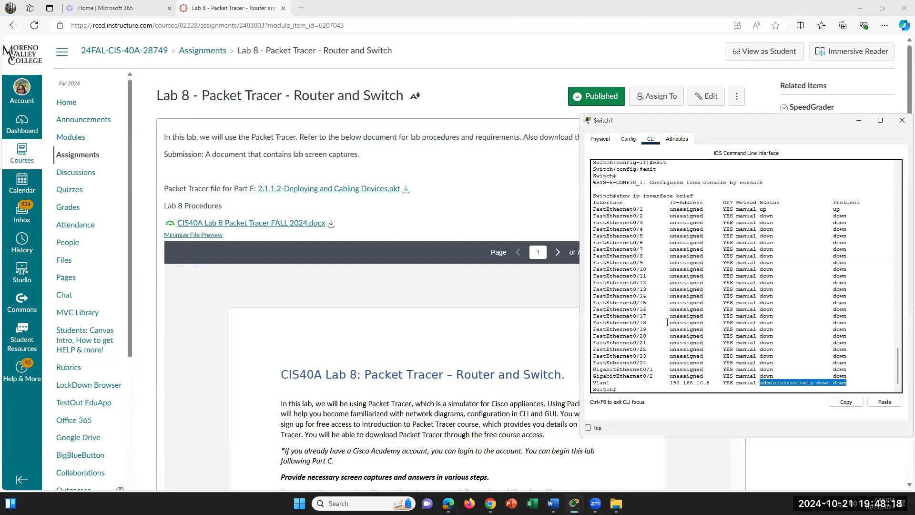
mouse_move(552, 504)
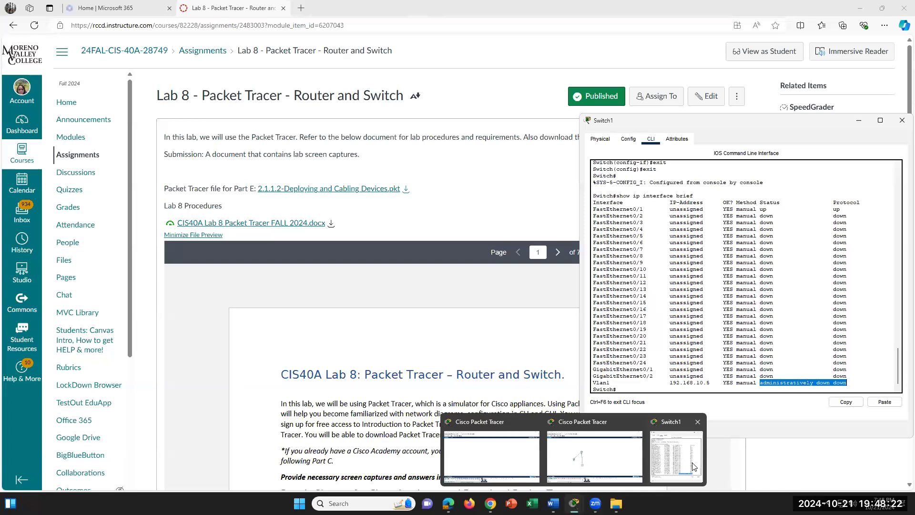
left_click(902, 120)
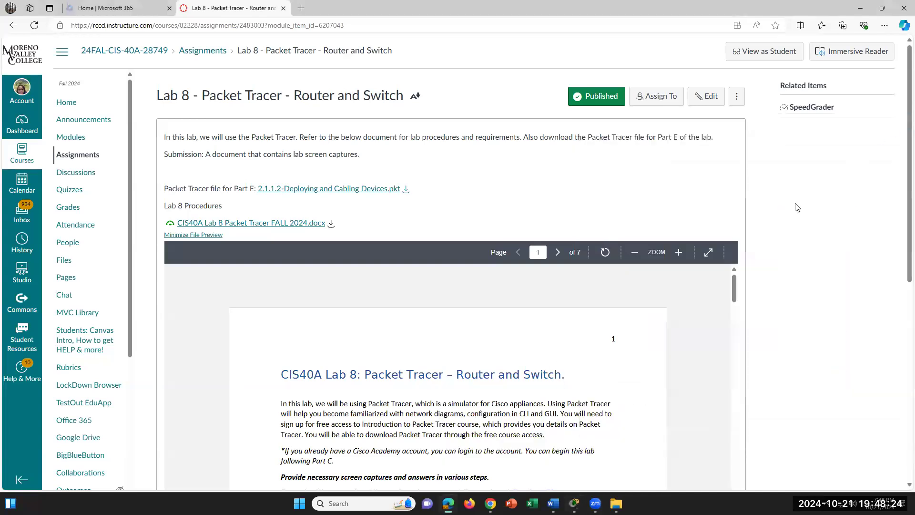
- Return to the Packet Tracer workspace, pick a straight-through copper cable, then cancel it
mouse_move(575, 503)
left_click(610, 455)
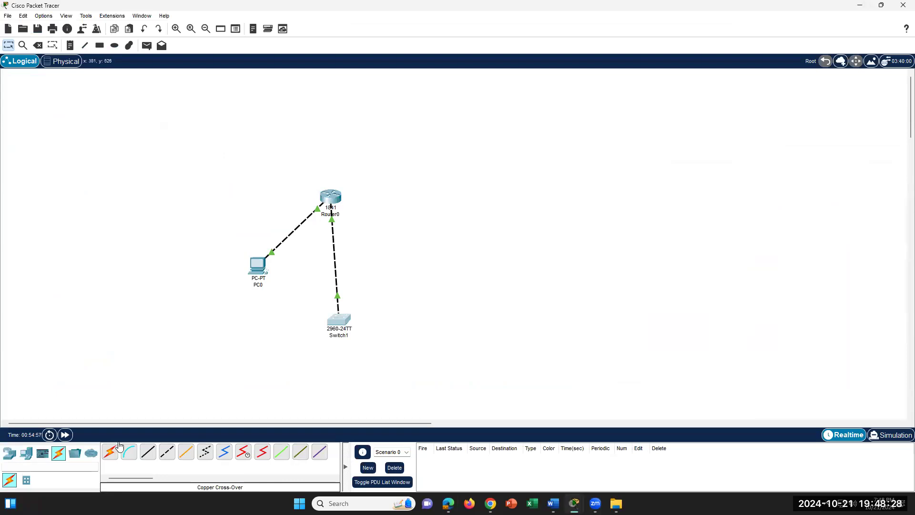
left_click(148, 451)
left_click(149, 452)
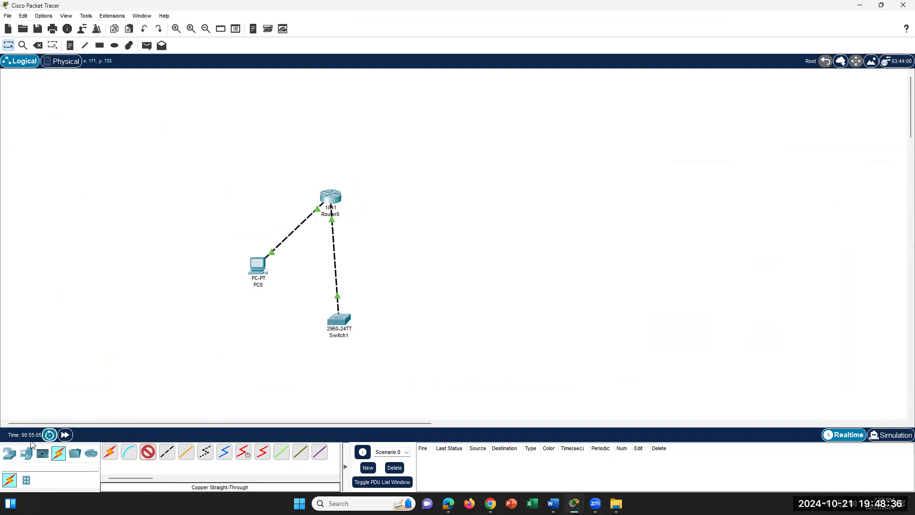
left_click(9, 453)
- Place three PCs from End Devices: right of Switch1, right of the router, and below Switch1
left_click(26, 453)
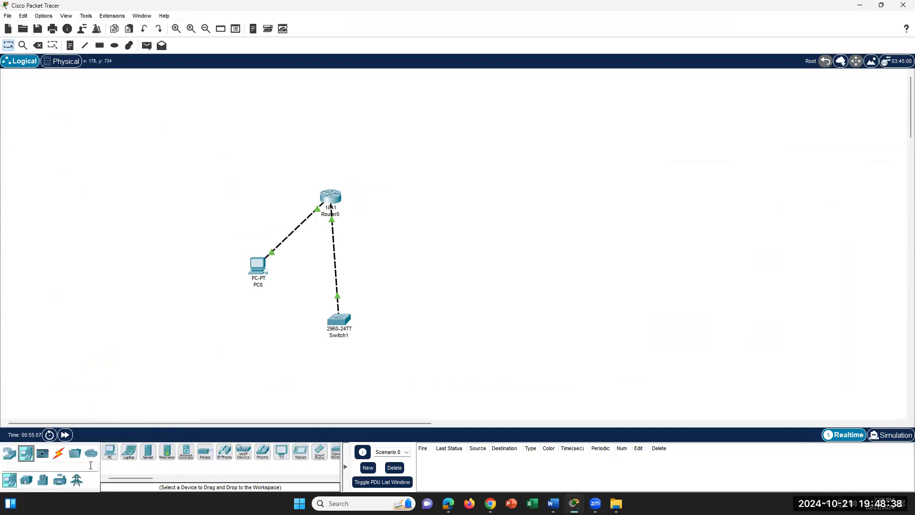
left_click_drag(110, 452, 451, 334)
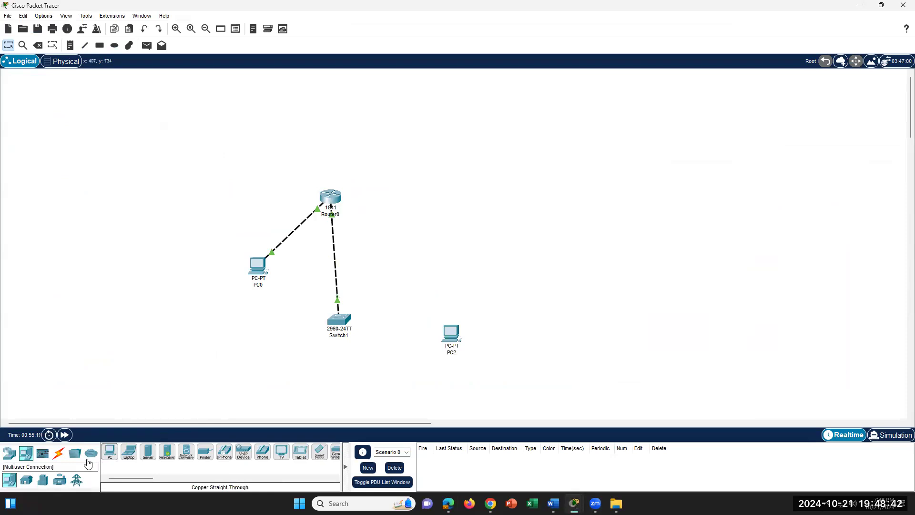
left_click_drag(110, 452, 495, 263)
left_click_drag(109, 451, 378, 409)
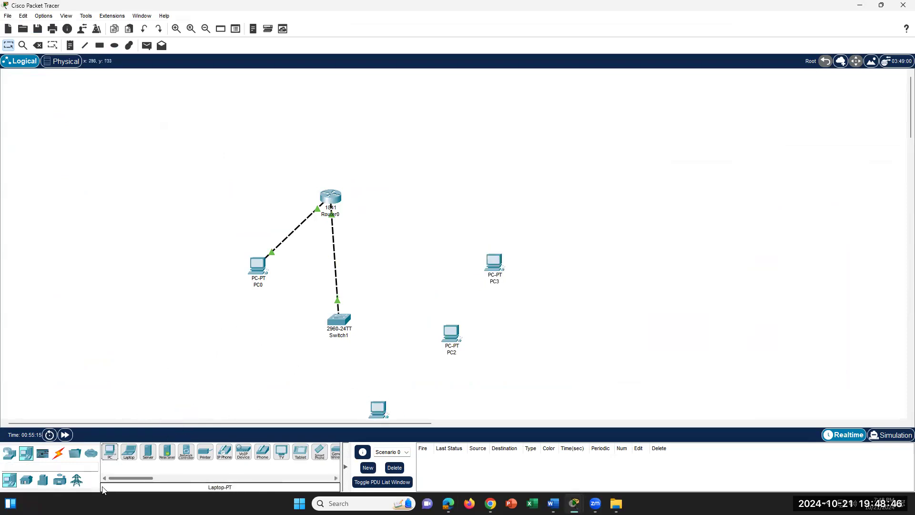
left_click(58, 453)
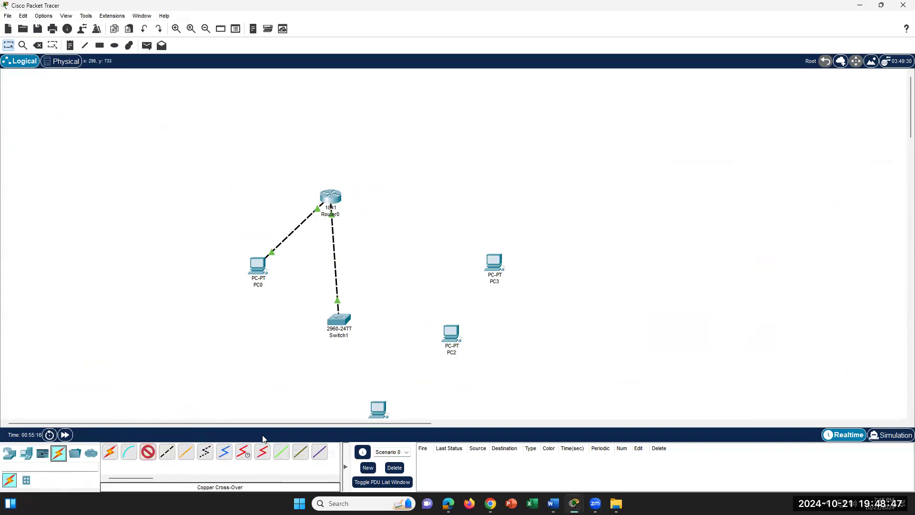
- Cable Switch1's FastEthernet0/2 to PC2's FastEthernet0 with a copper straight-through cable
left_click(173, 457)
left_click(344, 320)
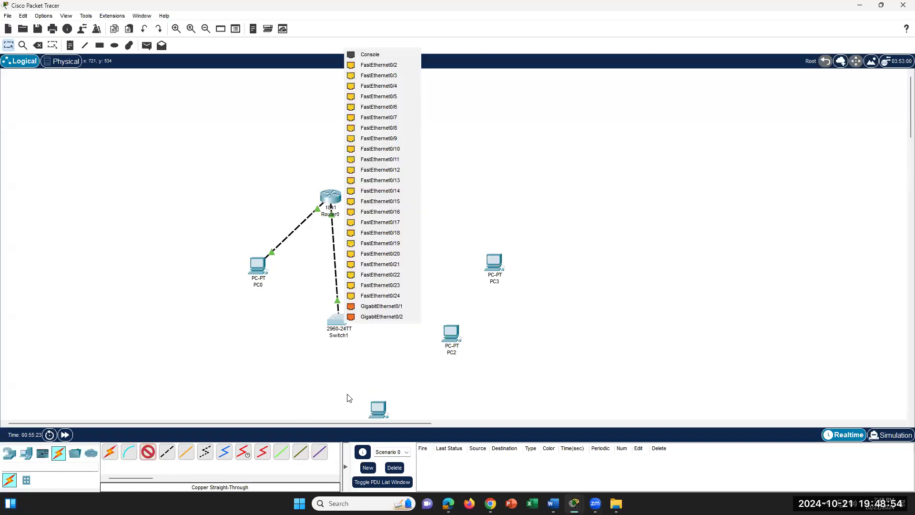
left_click(397, 69)
left_click(379, 408)
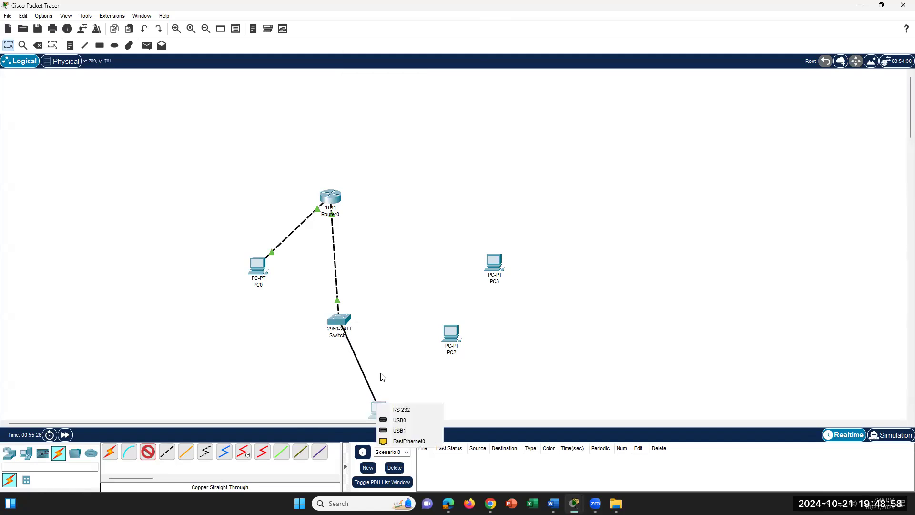
left_click(346, 316)
left_click(410, 69)
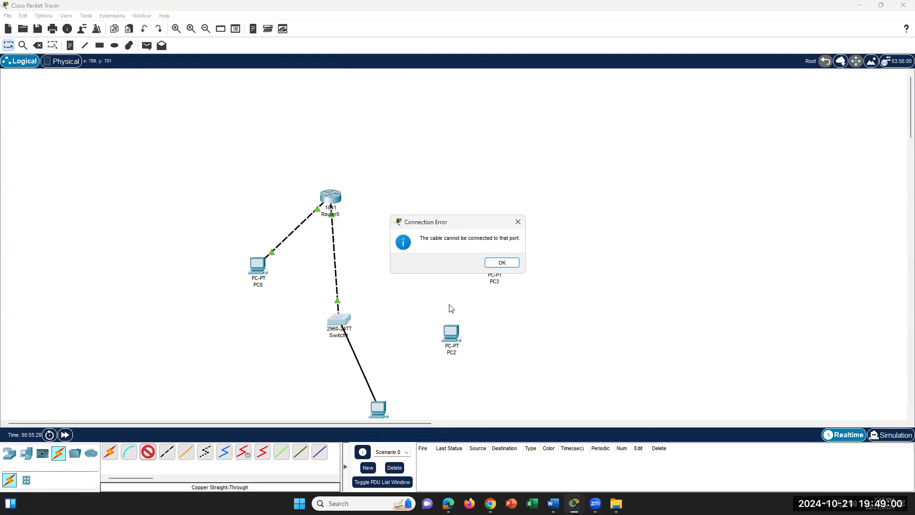
left_click(502, 262)
left_click(449, 330)
left_click(483, 367)
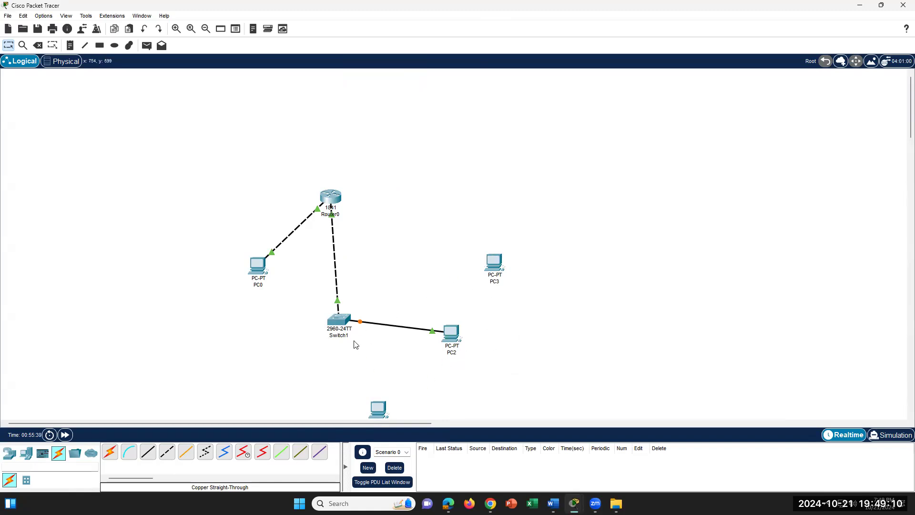
- Link another Switch1 port to the bottom PC's FastEthernet0 with copper straight-through
left_click(150, 453)
left_click(339, 321)
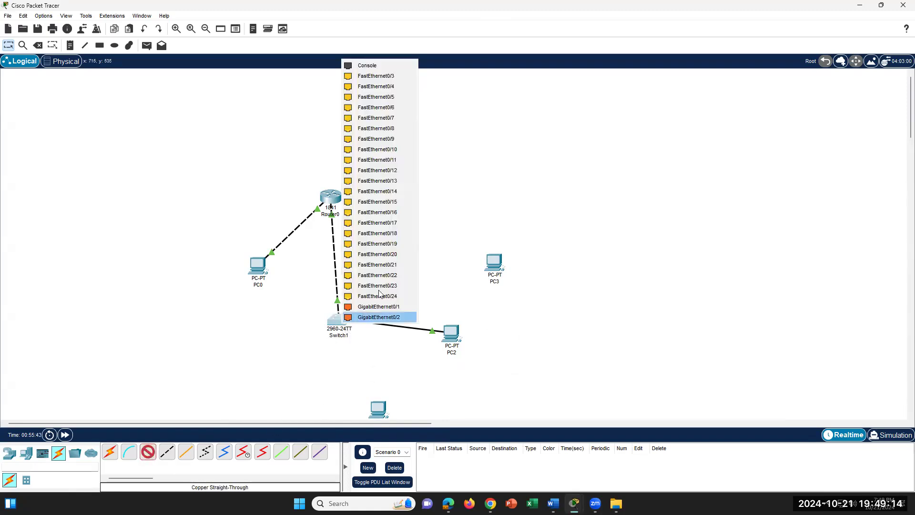
left_click(395, 97)
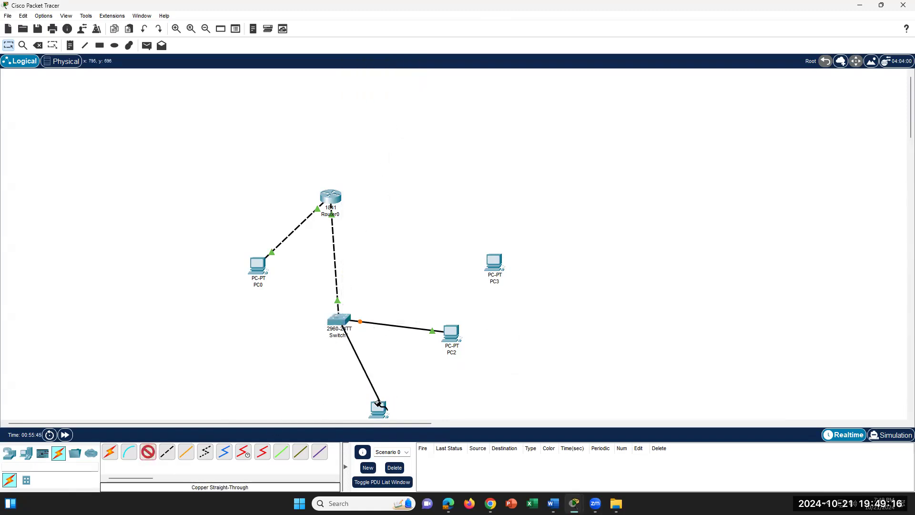
left_click(378, 404)
left_click(408, 443)
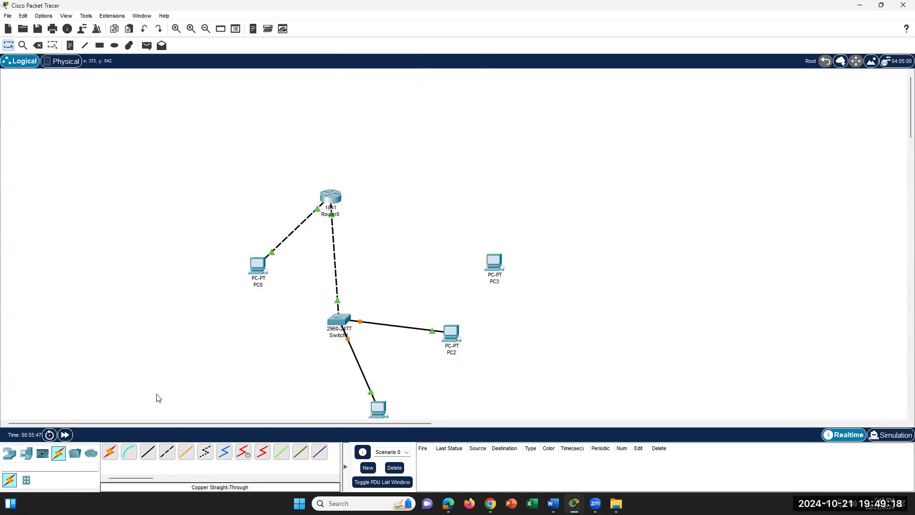
- Connect a Switch1 port to PC3's FastEthernet0 with a copper straight-through cable
left_click(148, 452)
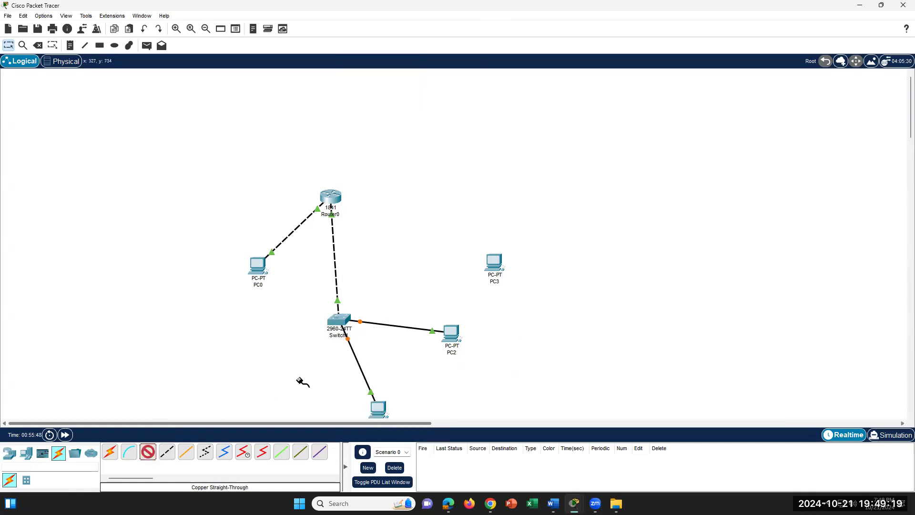
left_click(346, 318)
left_click(398, 91)
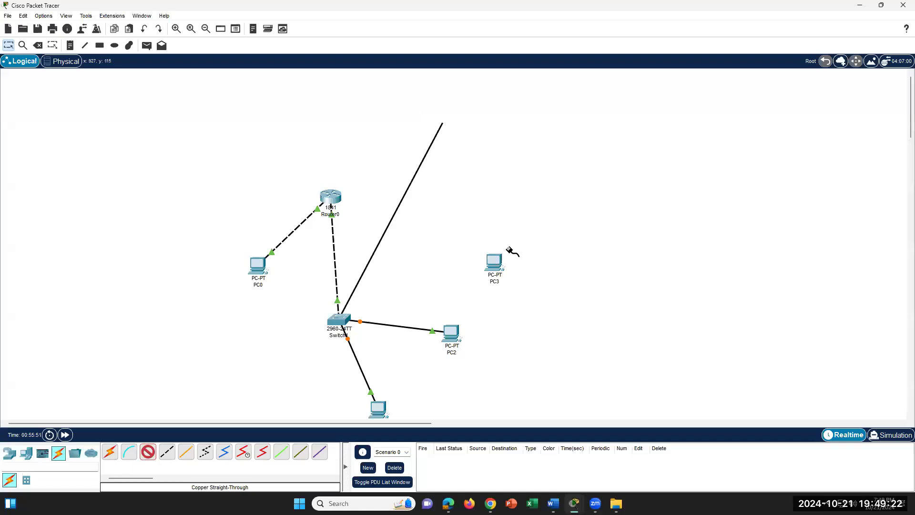
left_click(495, 262)
left_click(524, 299)
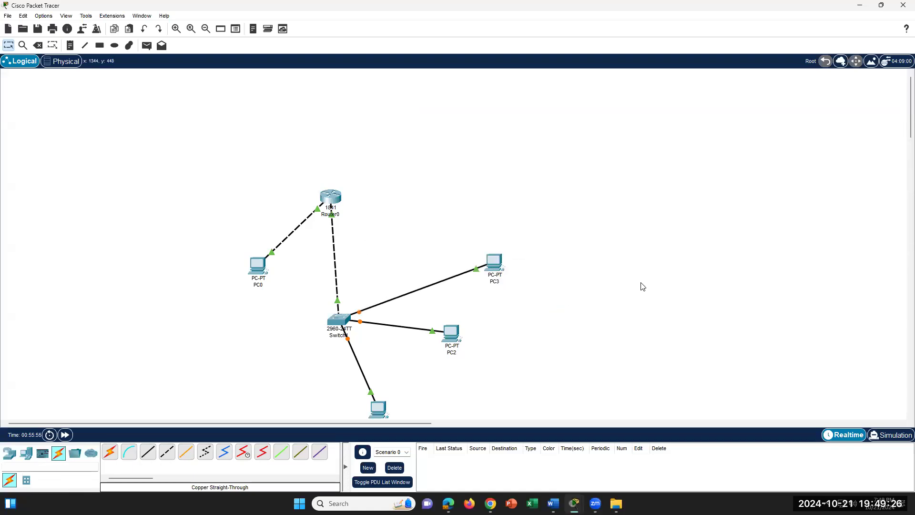
- Check the Word lab instructions, then return to the Packet Tracer network
left_click(553, 503)
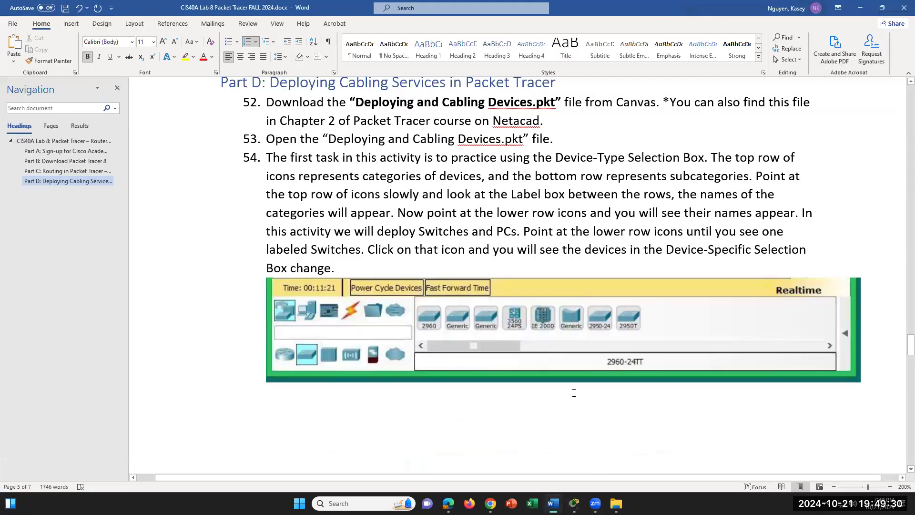
mouse_move(574, 503)
left_click(505, 431)
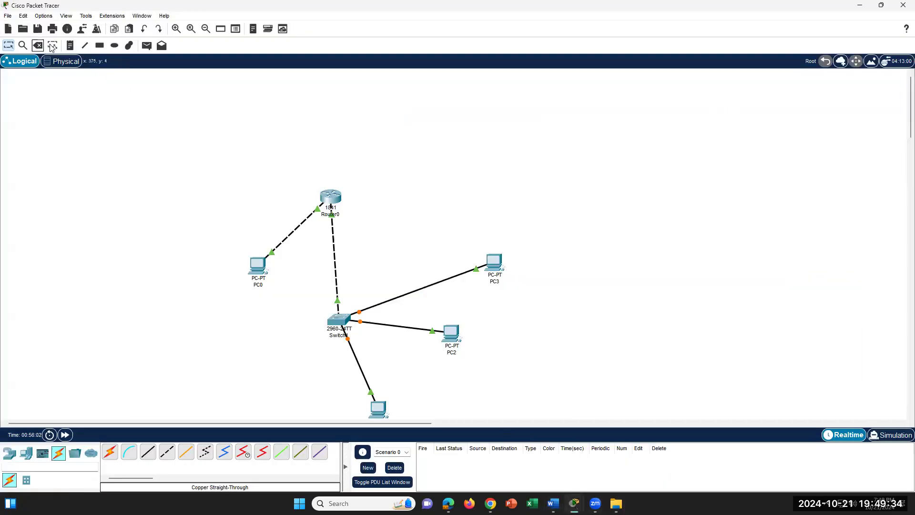
- Save the network with Save As under the name Lab8PartC in Downloads
left_click(8, 16)
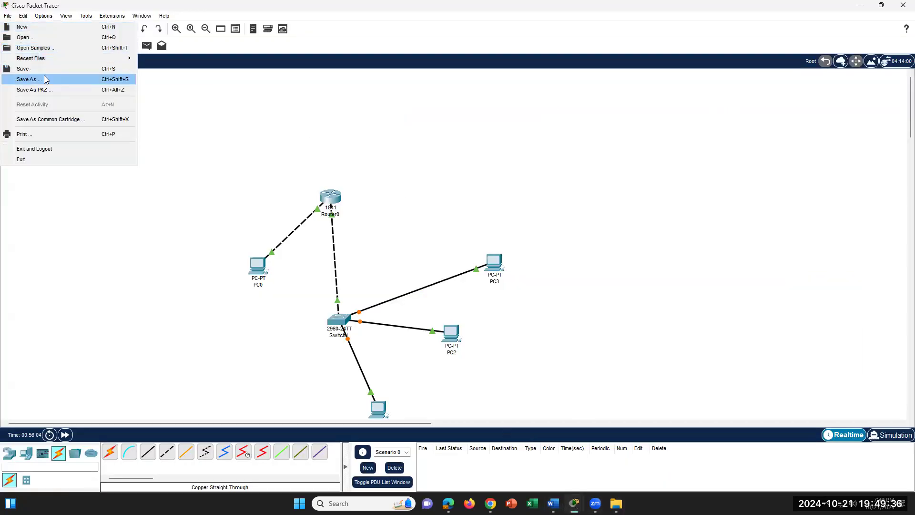
left_click(45, 79)
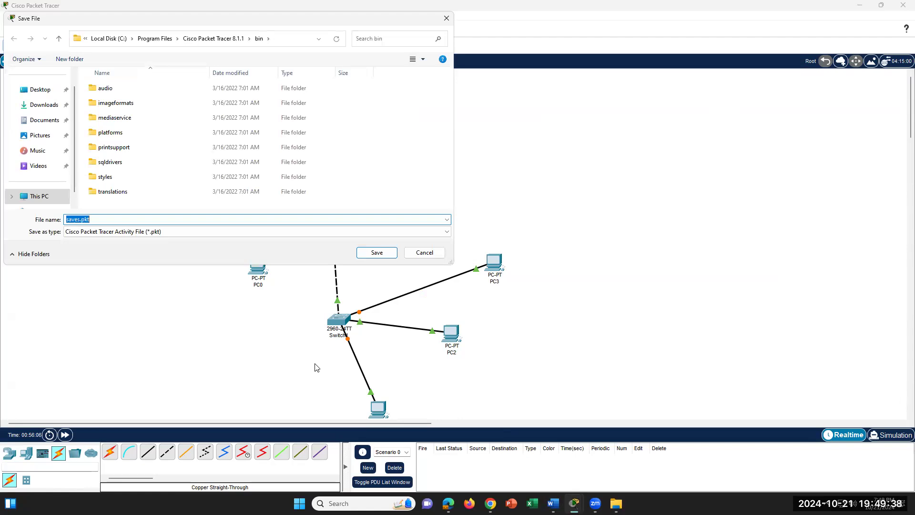
double_click(77, 220)
type("Par")
key("BackSpace")
key("BackSpace")
key("BackSpace")
type("Lab8ParctC")
left_click(55, 106)
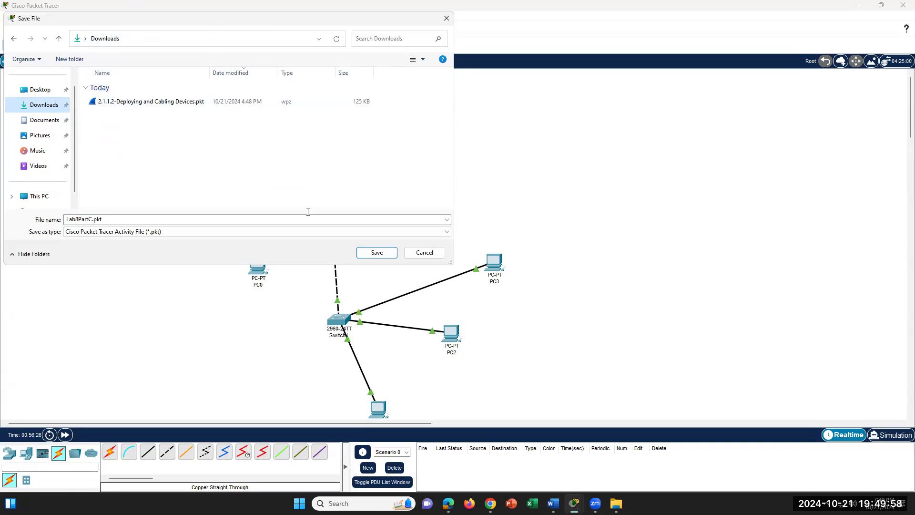
left_click(375, 253)
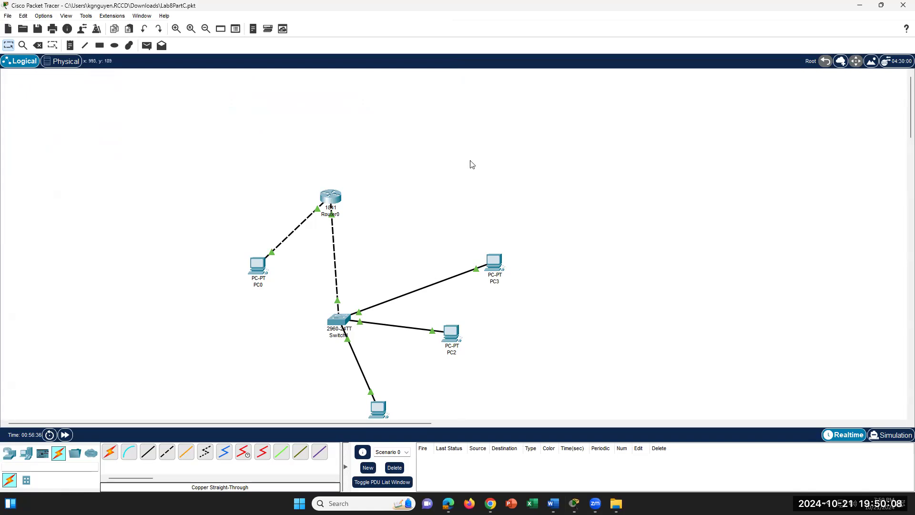
left_click(10, 20)
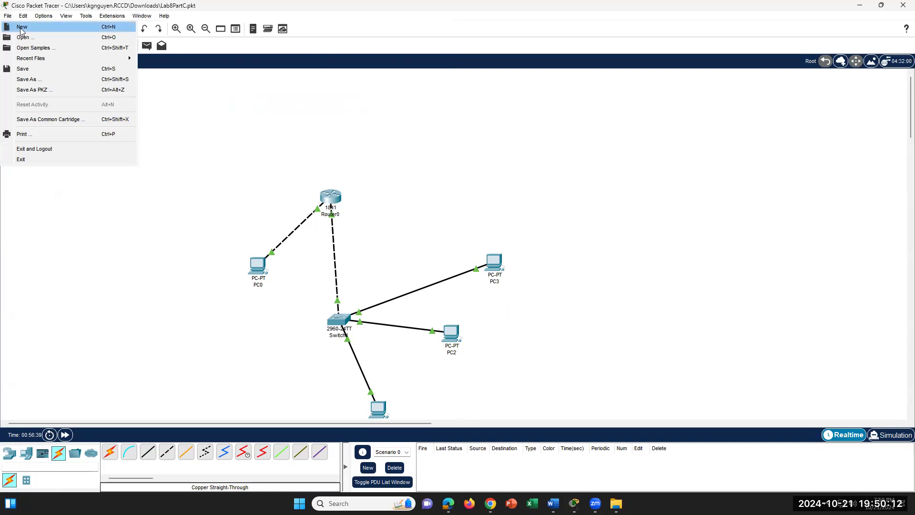
- Save the current changes and reopen Lab8PartC.pkt
left_click(31, 39)
left_click(457, 263)
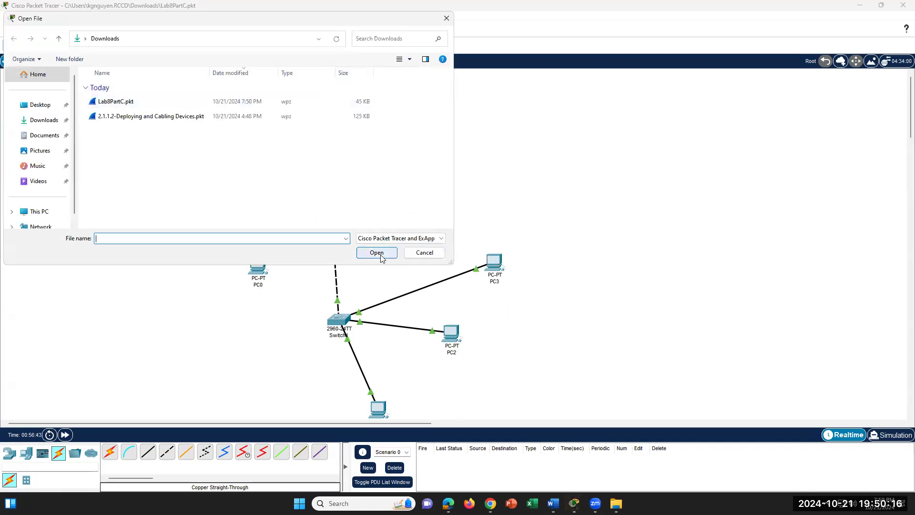
left_click(124, 101)
double_click(186, 101)
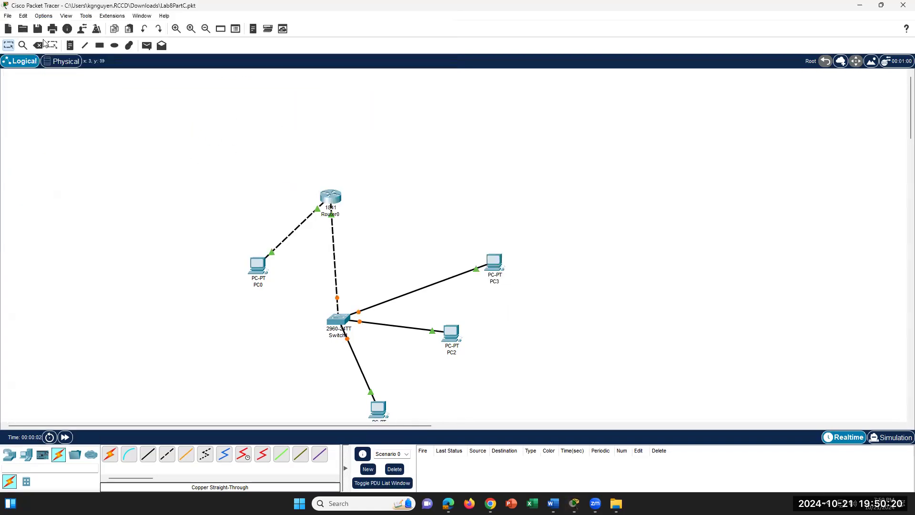
- Save again and open the 2.1.1.2 Deploying and Cabling Devices activity file
left_click(8, 15)
left_click(24, 37)
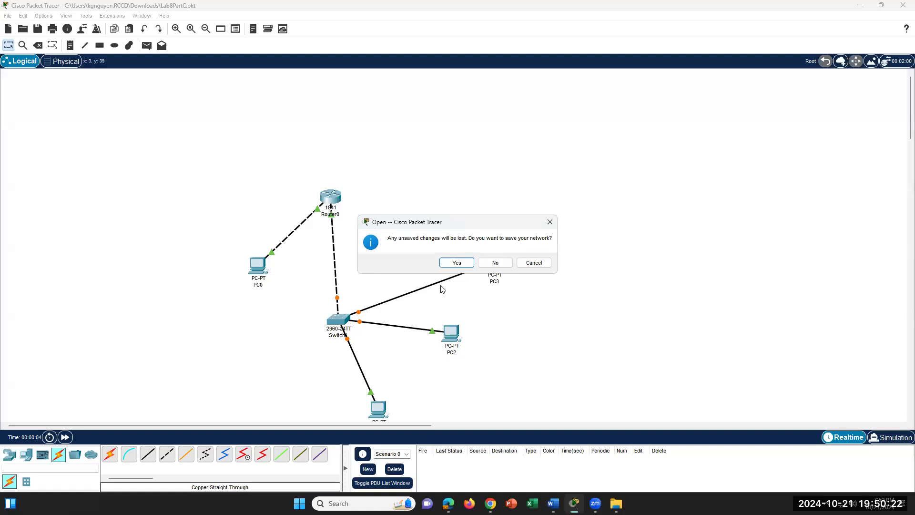
left_click(457, 263)
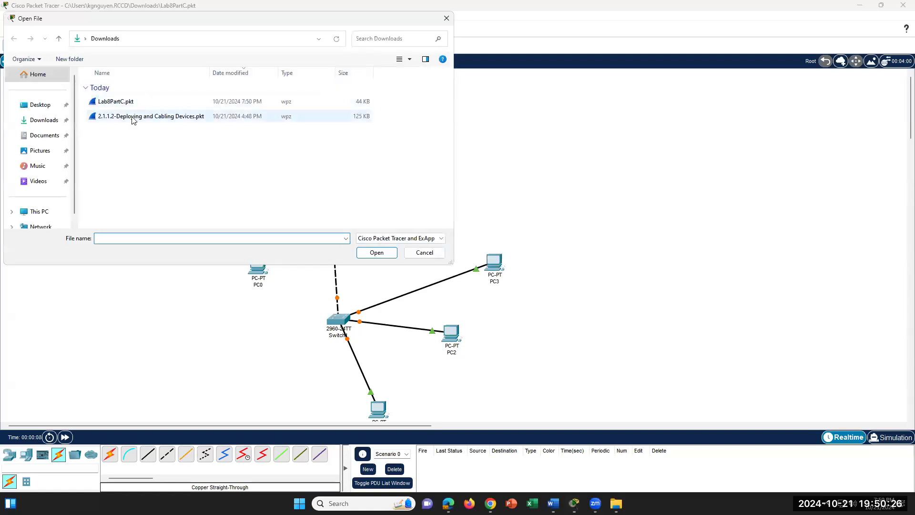
left_click(133, 118)
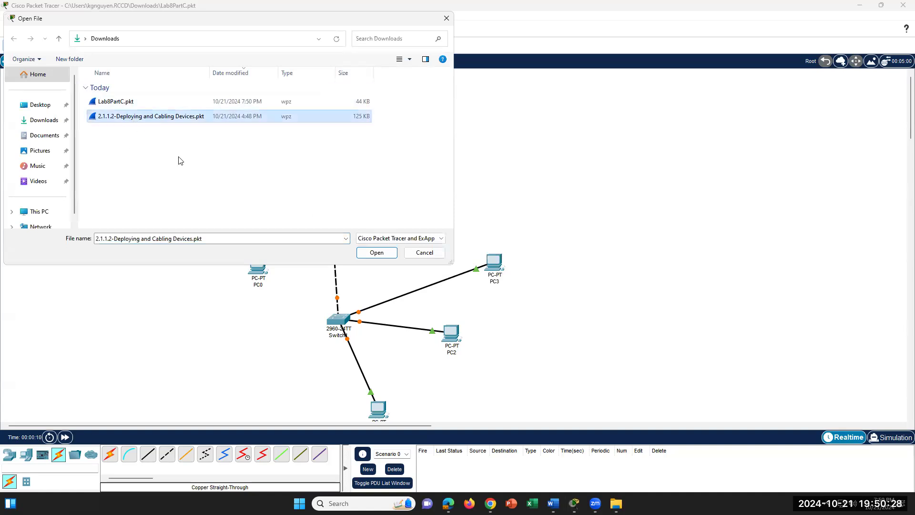
left_click(383, 254)
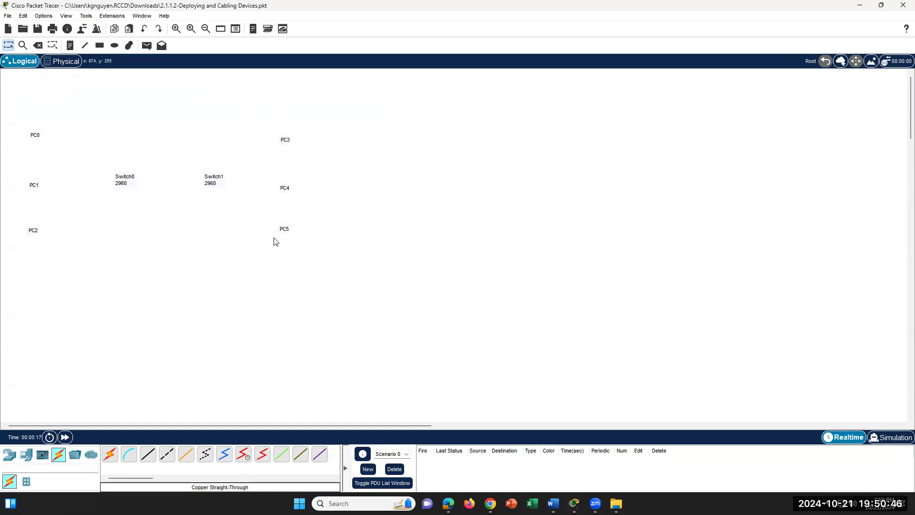
left_click(553, 501)
scroll(481, 381, "down", 15)
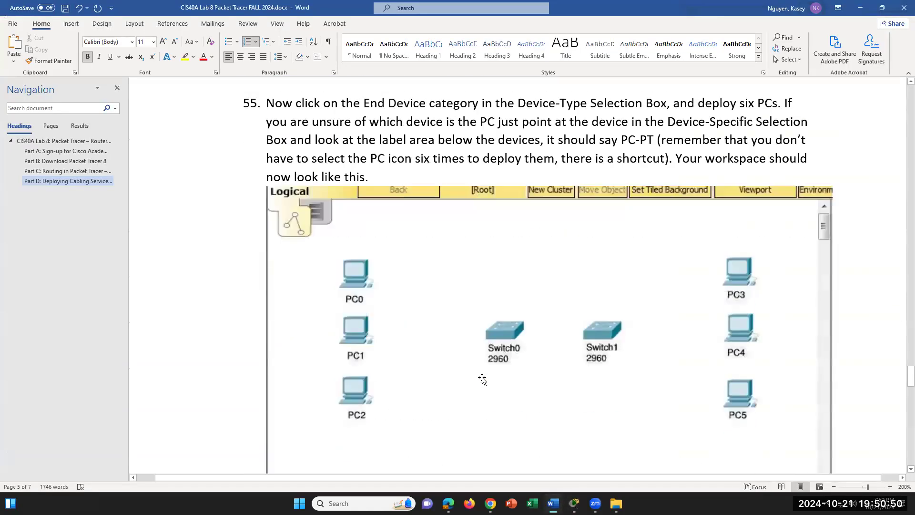
scroll(482, 379, "down", 3)
scroll(490, 367, "up", 7)
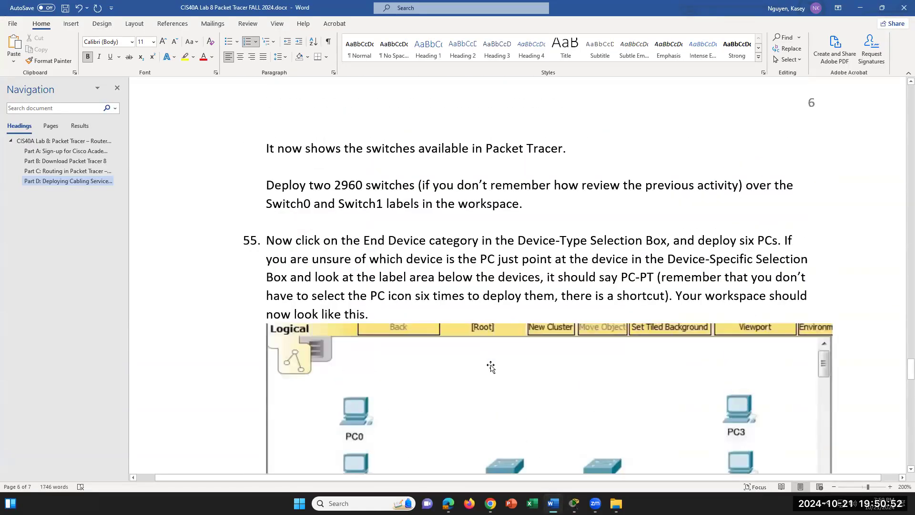
scroll(491, 367, "down", 2)
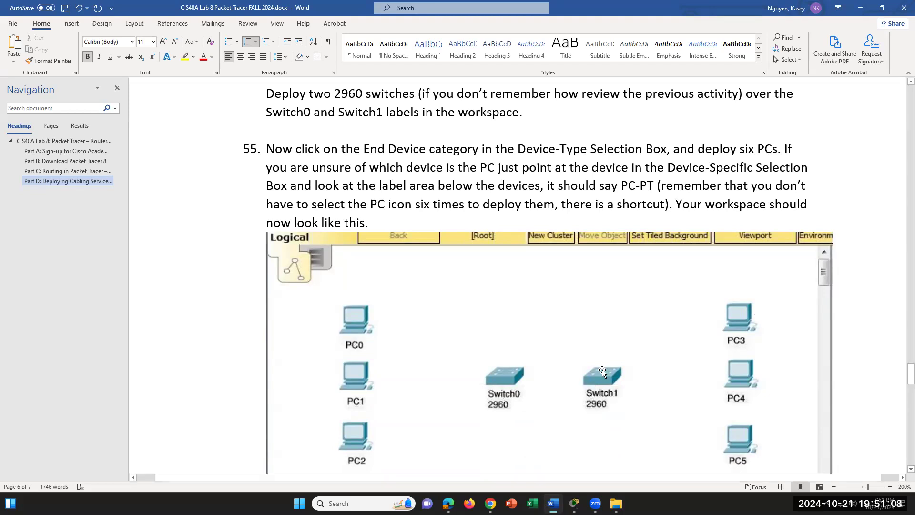
scroll(600, 371, "down", 2)
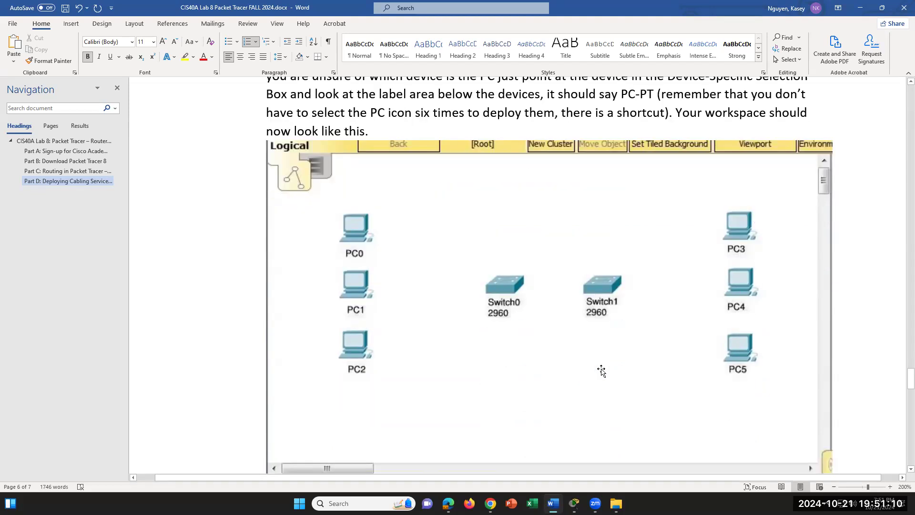
scroll(602, 370, "down", 2)
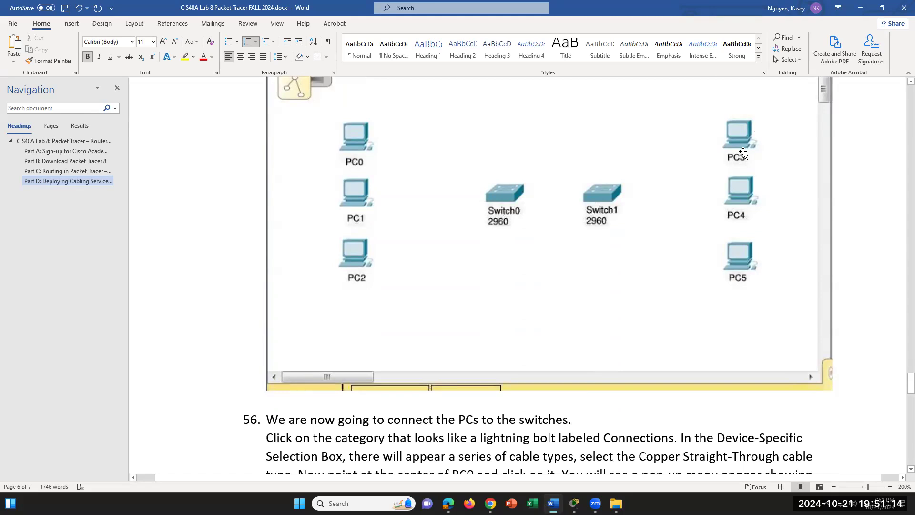
scroll(684, 328, "down", 1)
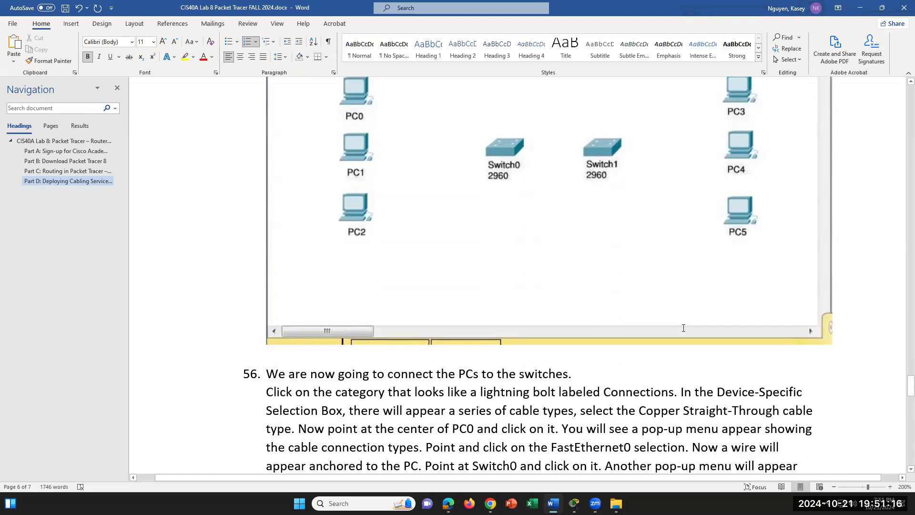
scroll(683, 328, "down", 5)
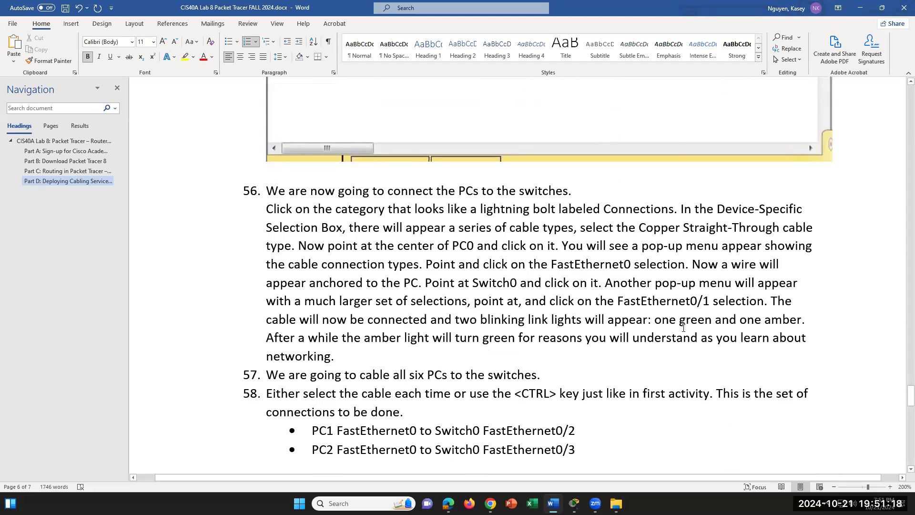
scroll(684, 328, "down", 4)
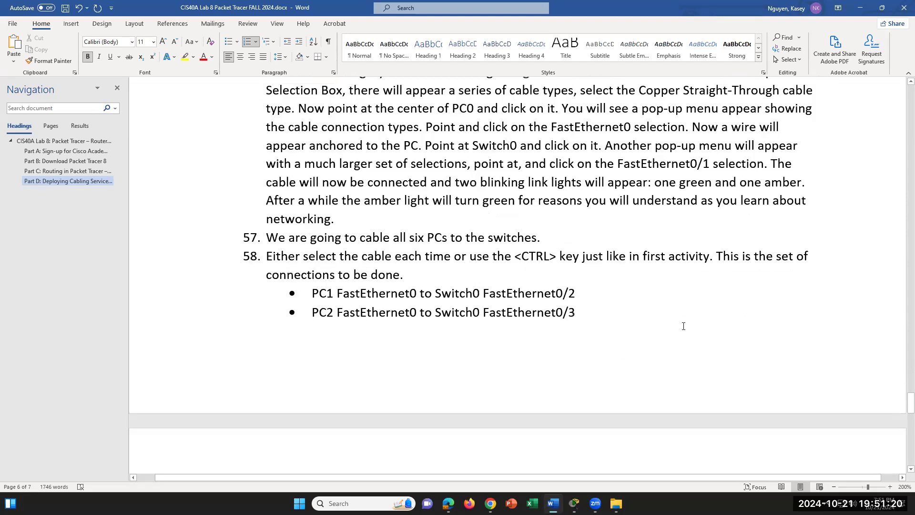
scroll(684, 328, "down", 7)
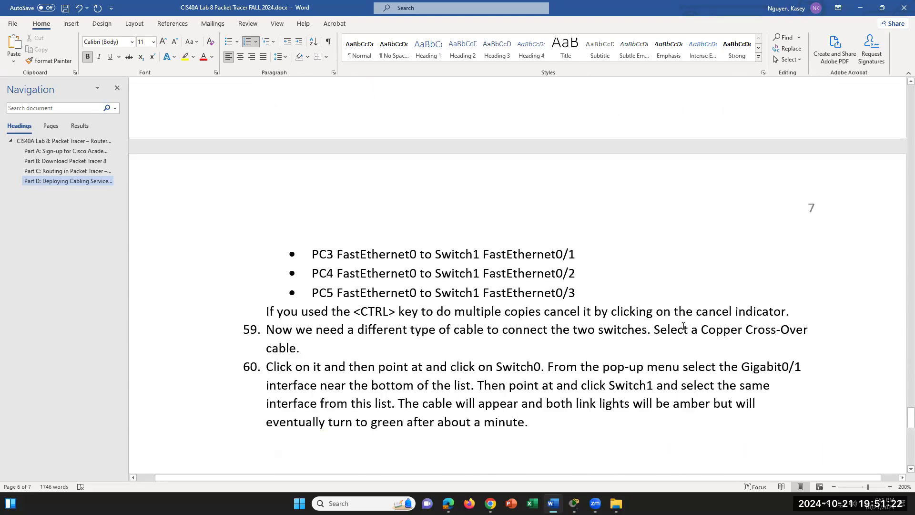
scroll(682, 328, "down", 4)
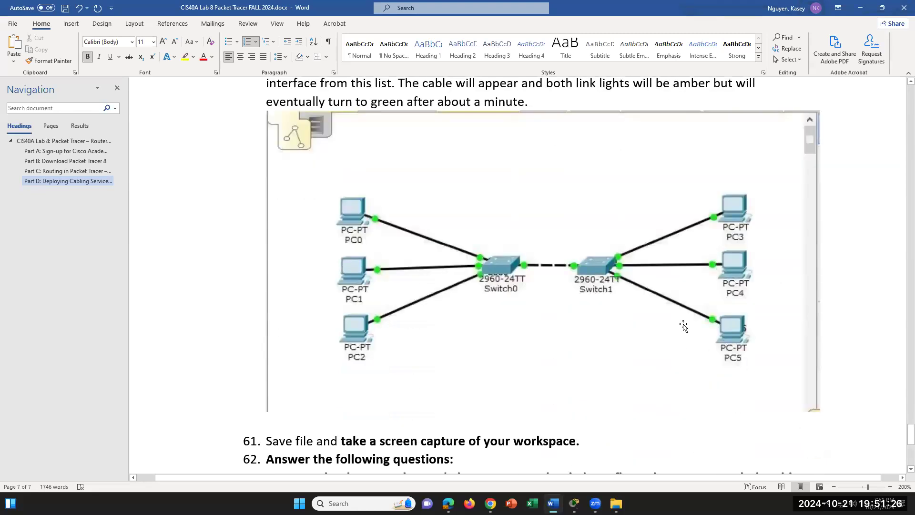
scroll(684, 326, "up", 1)
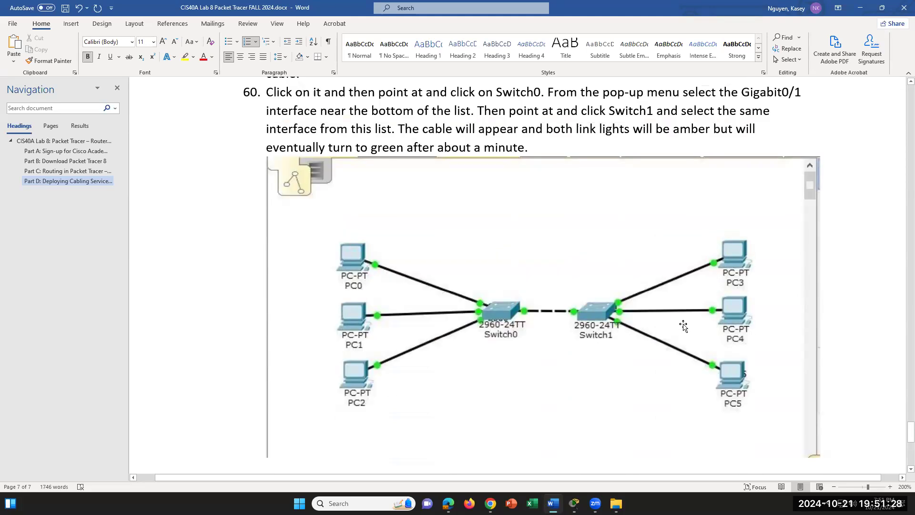
scroll(684, 326, "up", 2)
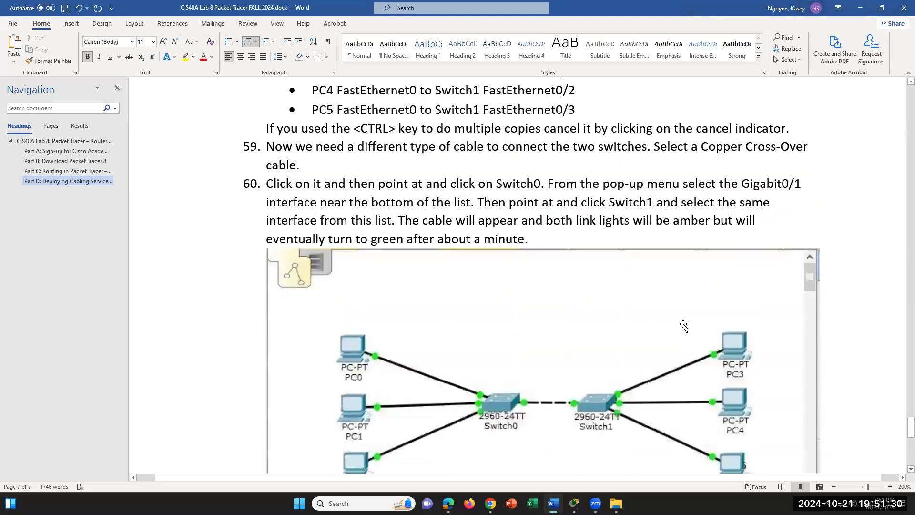
scroll(683, 326, "down", 1)
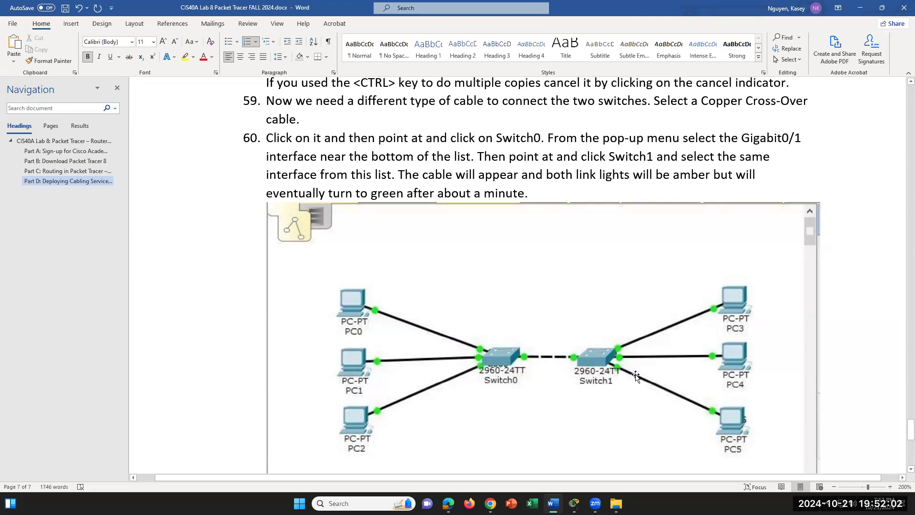
scroll(637, 376, "up", 2)
scroll(637, 376, "down", 3)
mouse_move(574, 503)
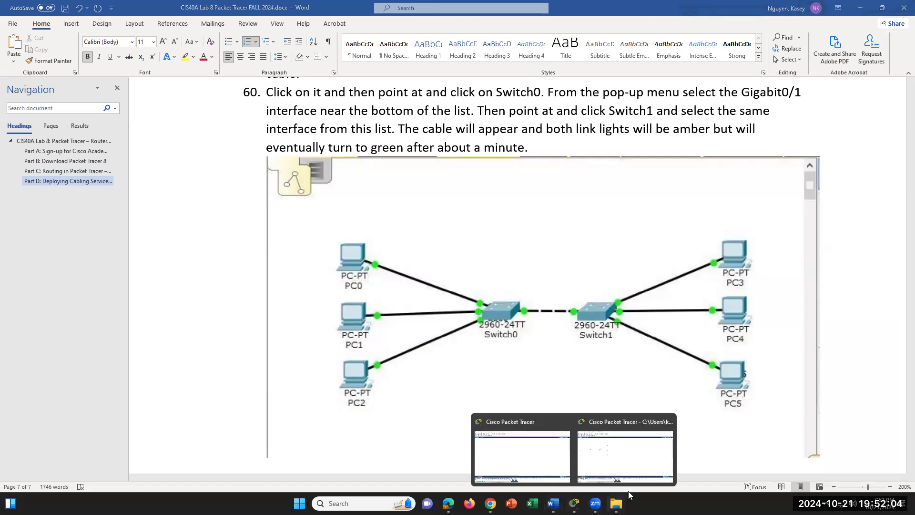
left_click(625, 467)
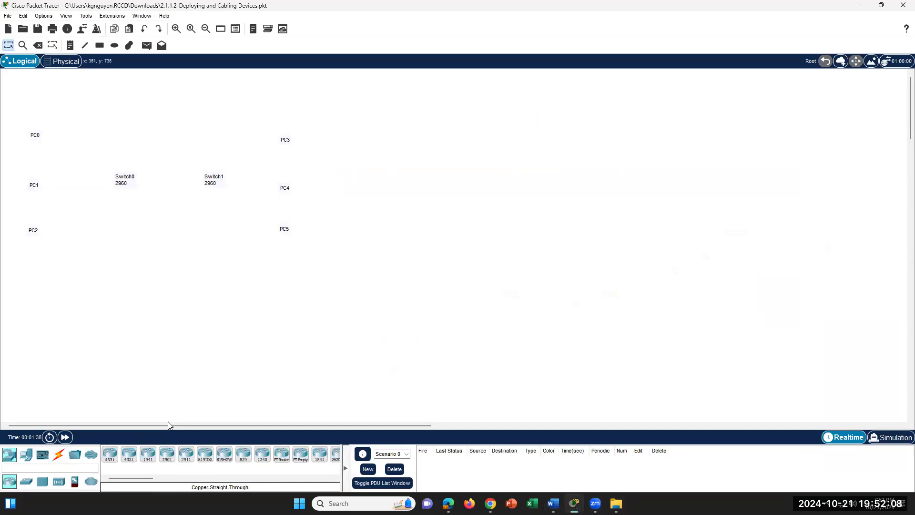
- Place two 2960 switches over the Switch0 and Switch1 labels
left_click(27, 481)
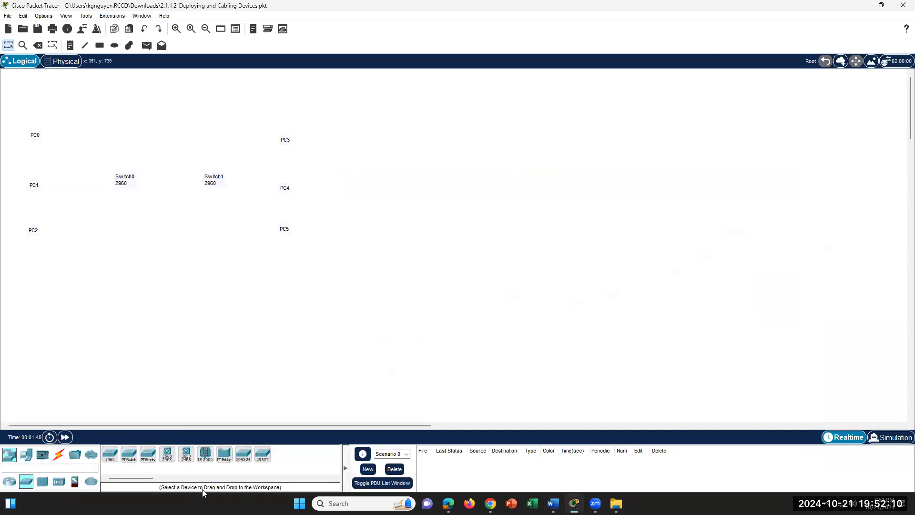
left_click_drag(110, 453, 125, 166)
left_click_drag(110, 454, 219, 172)
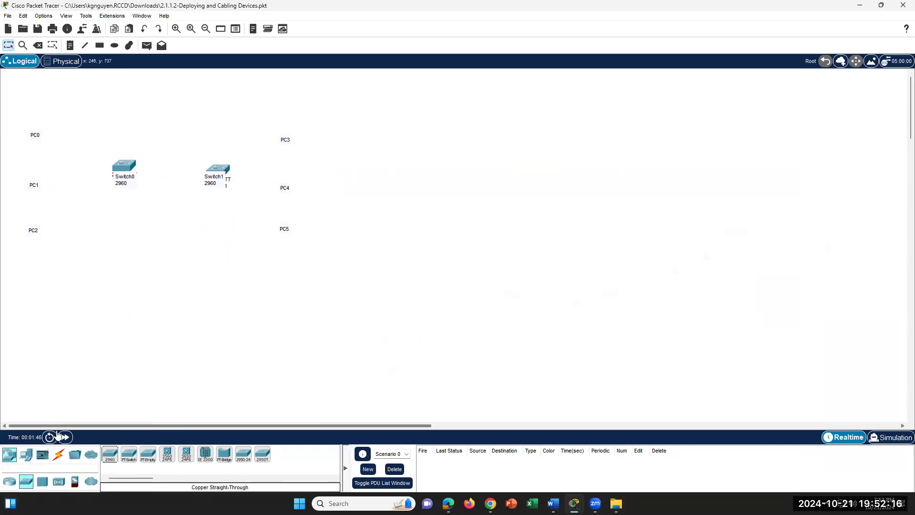
- Place six PCs over the PC0–PC5 labels and show the cable types
left_click(26, 454)
left_click_drag(109, 453, 38, 121)
left_click_drag(110, 455, 70, 297)
left_click_drag(37, 176, 36, 176)
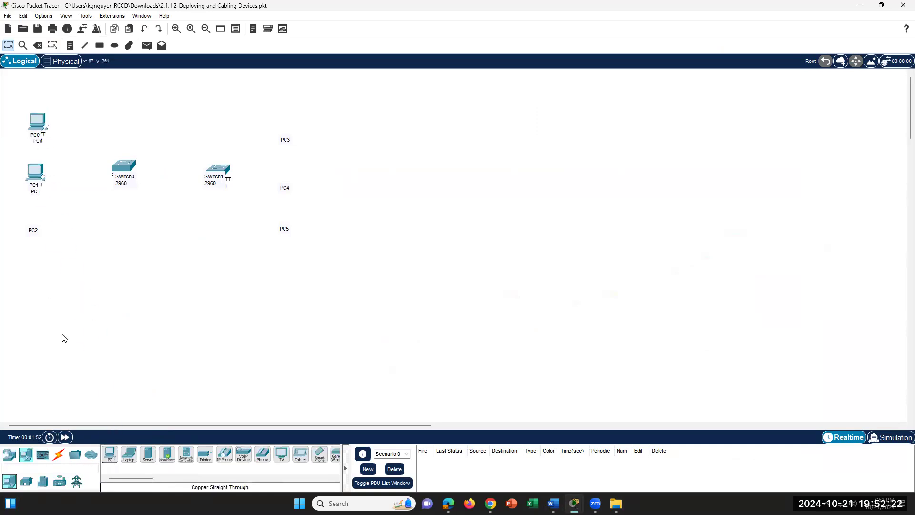
left_click_drag(110, 454, 36, 222)
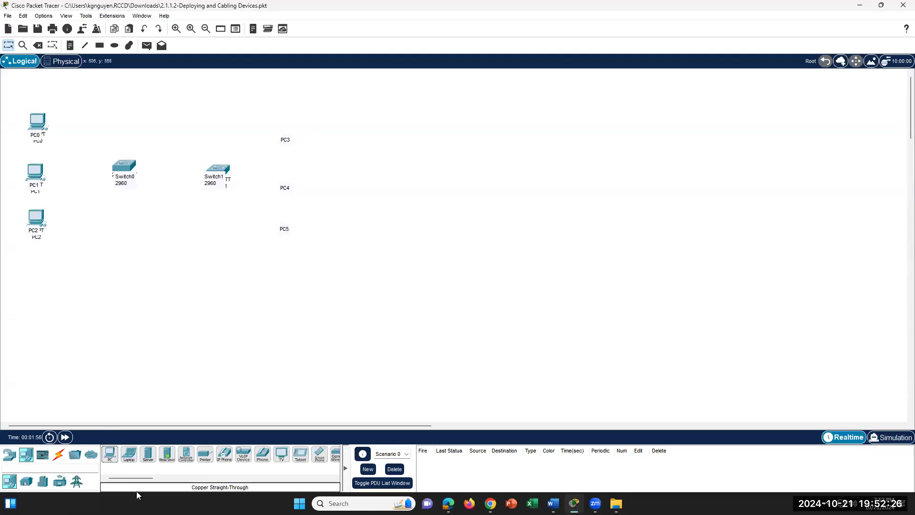
left_click_drag(113, 460, 287, 129)
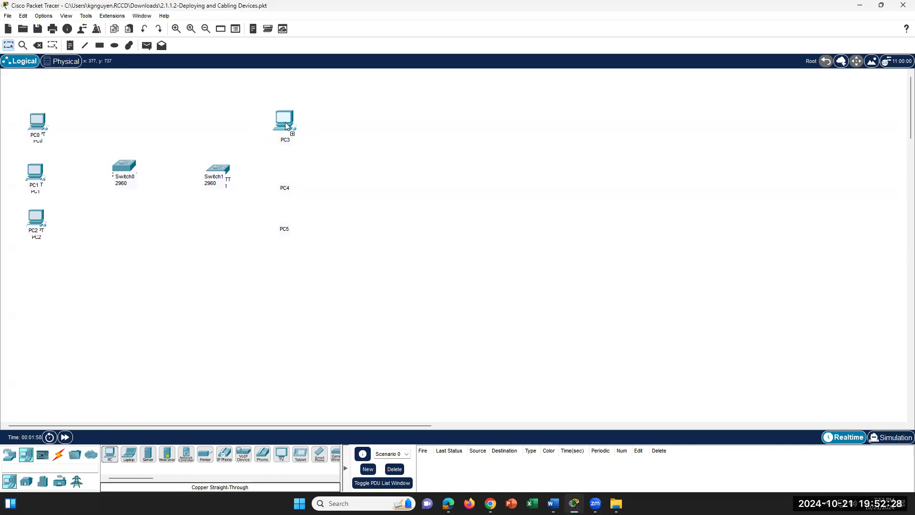
left_click_drag(110, 457, 287, 181)
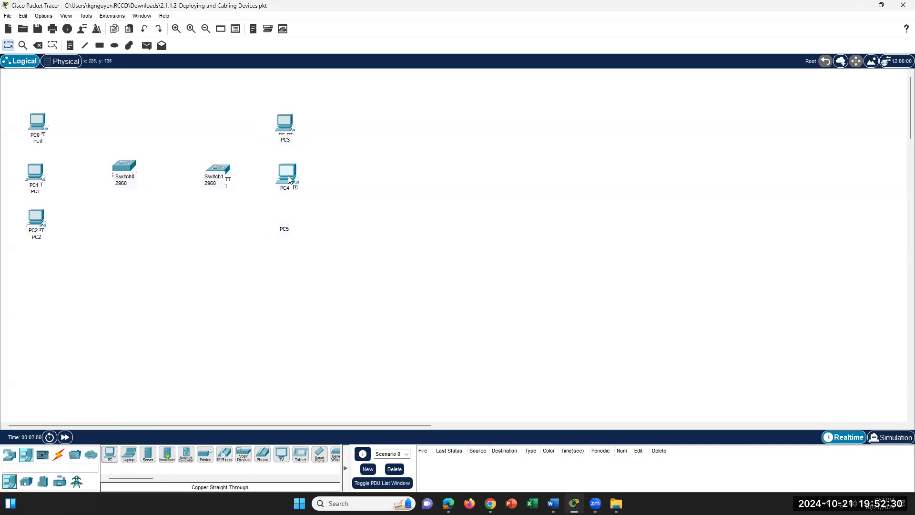
left_click_drag(110, 458, 286, 220)
left_click(58, 456)
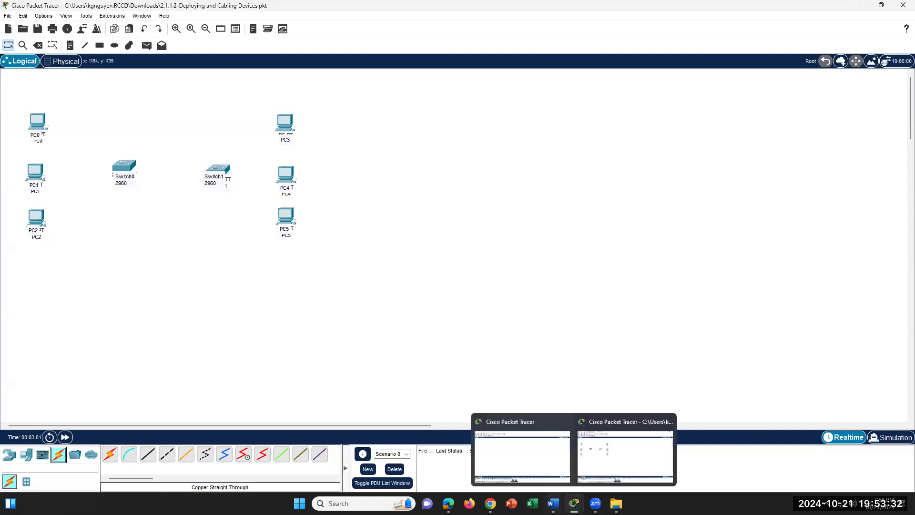
- Scroll the Word lab document to steps 61–65 and select question a to review it
left_click(554, 451)
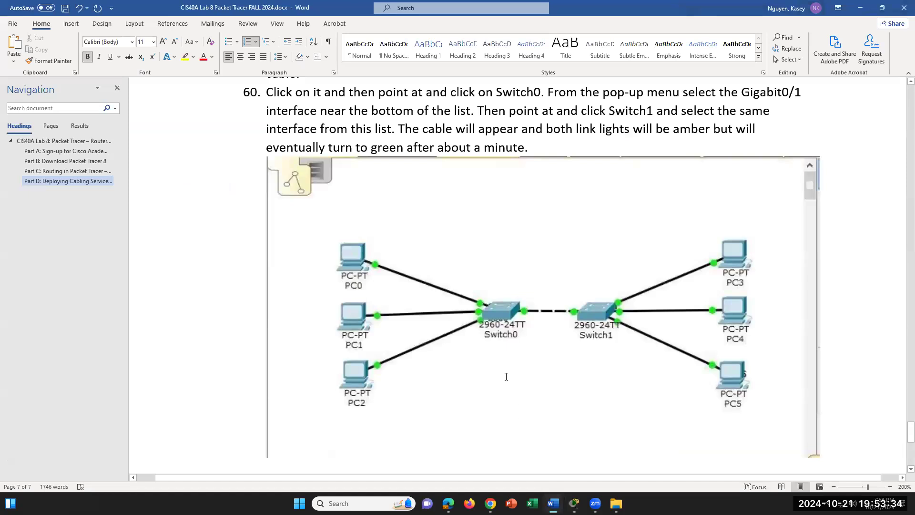
scroll(506, 376, "down", 3)
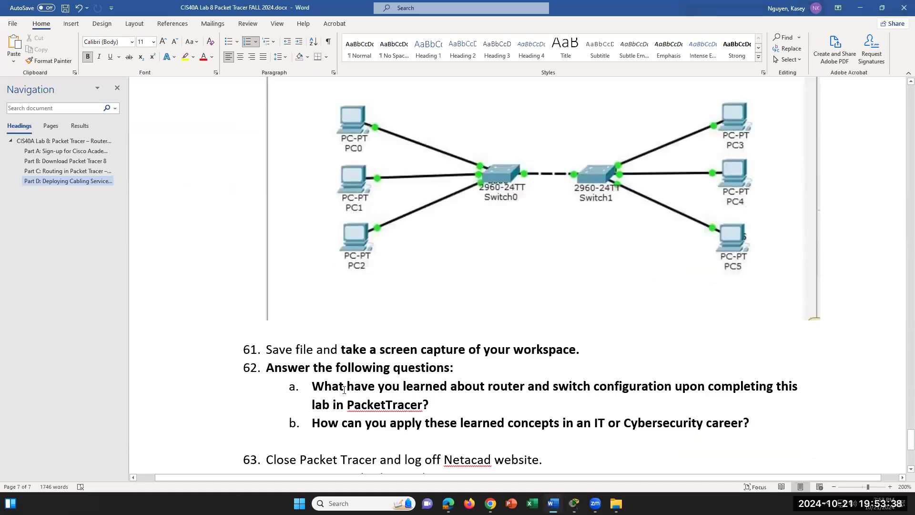
left_click_drag(323, 384, 479, 408)
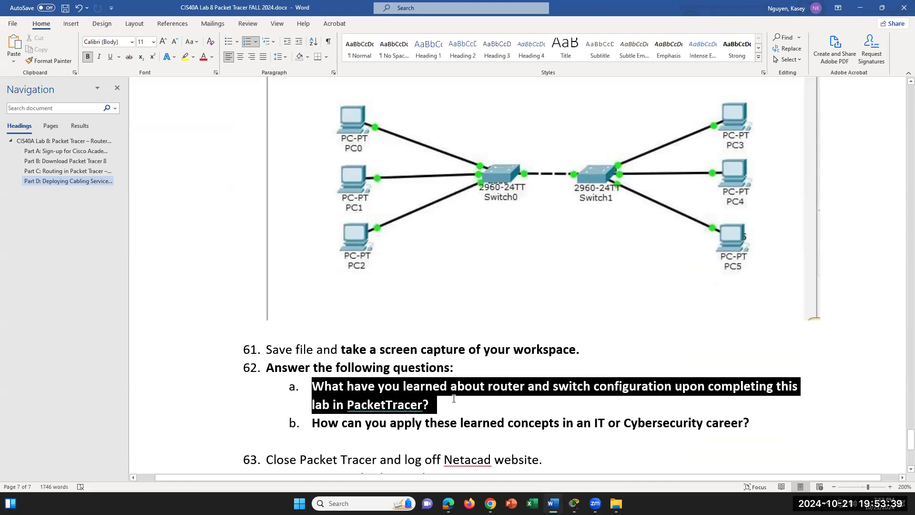
left_click(481, 409)
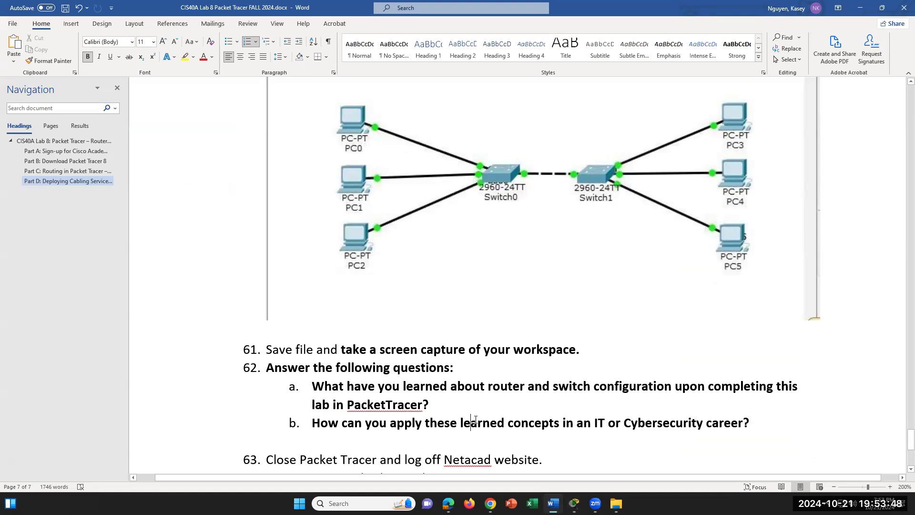
left_click(610, 411)
scroll(529, 357, "down", 1)
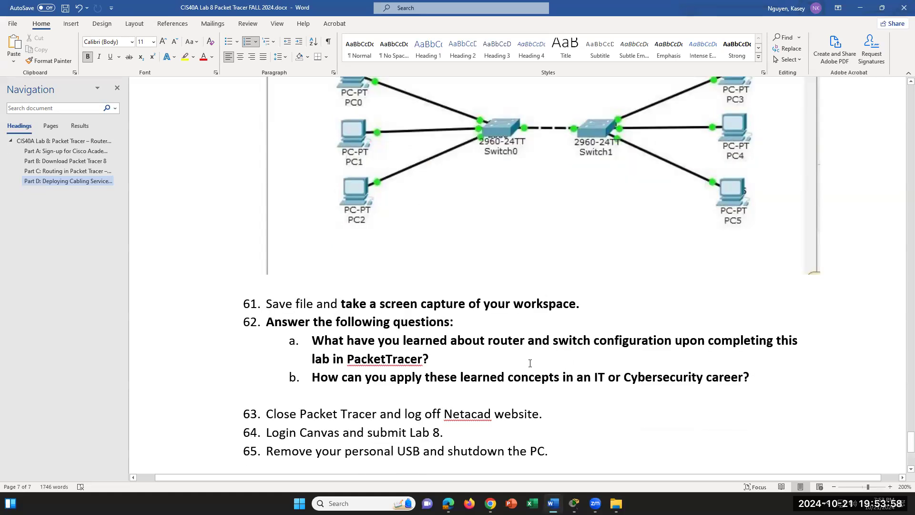
scroll(529, 363, "up", 4)
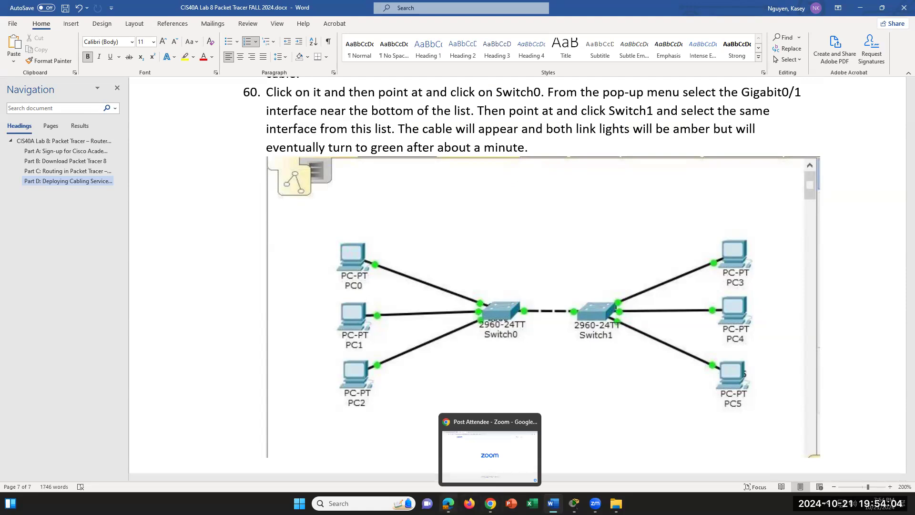
- In Edge, open the Canvas Modules page and scroll to Week 8 and the Cisco Academy module
left_click(490, 503)
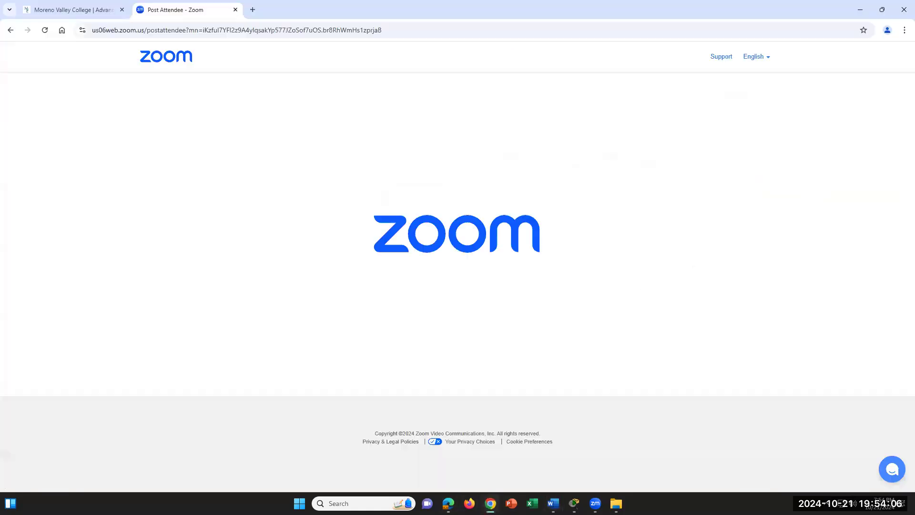
left_click(448, 503)
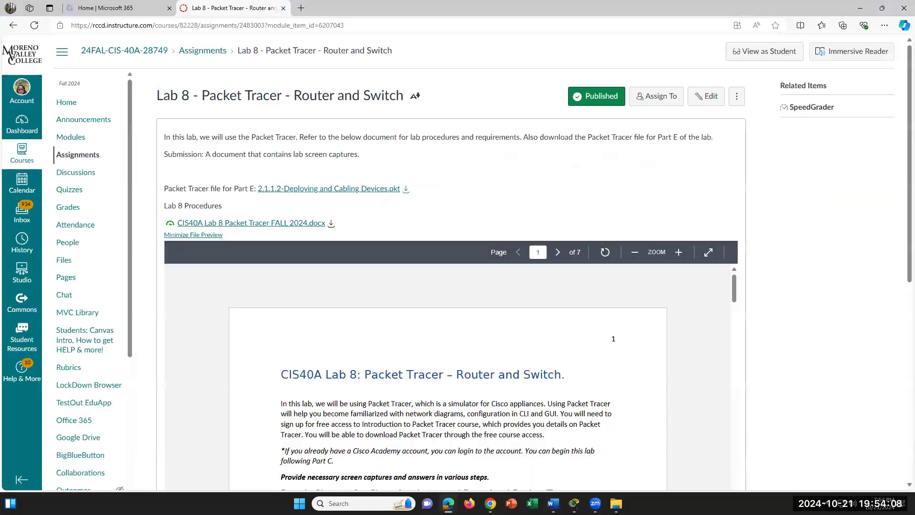
left_click(98, 145)
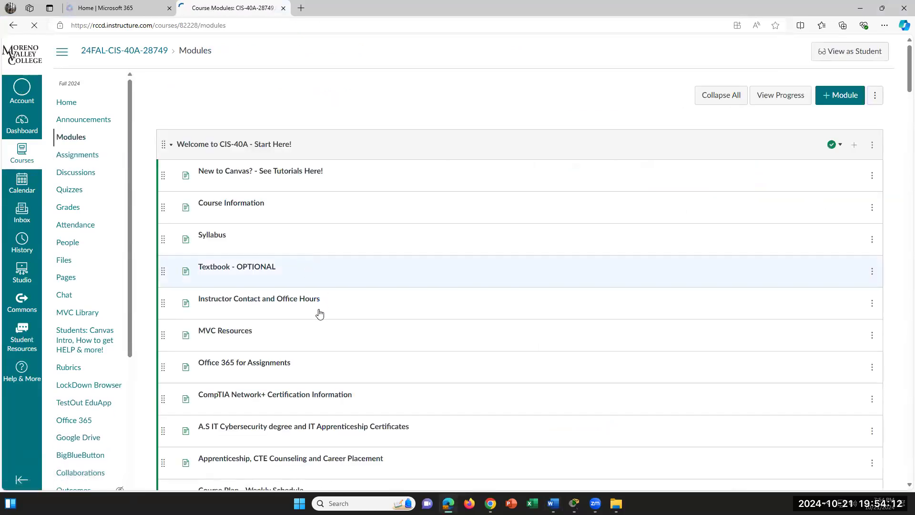
scroll(291, 342, "down", 5)
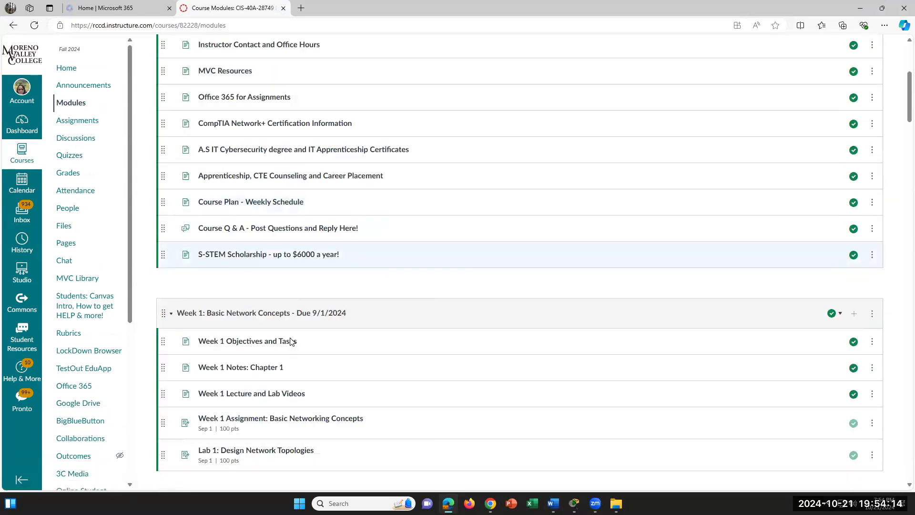
scroll(292, 341, "down", 6)
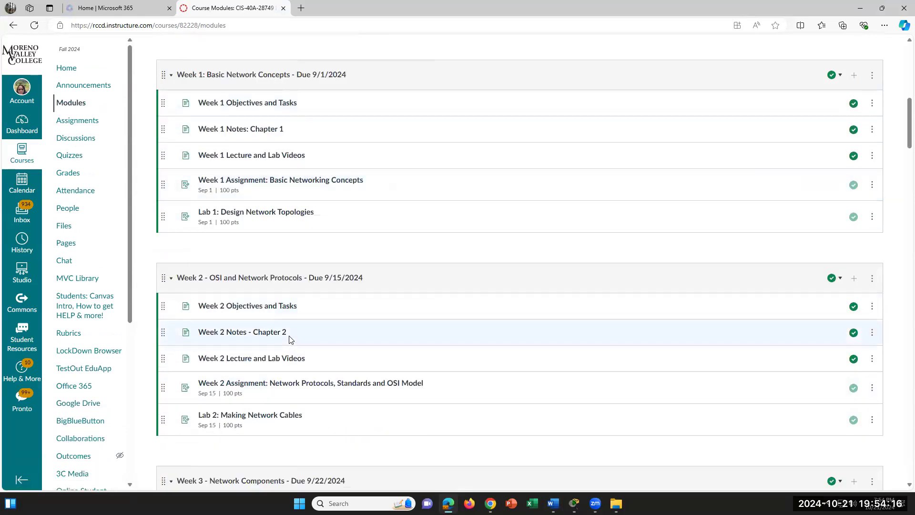
scroll(288, 340, "down", 1)
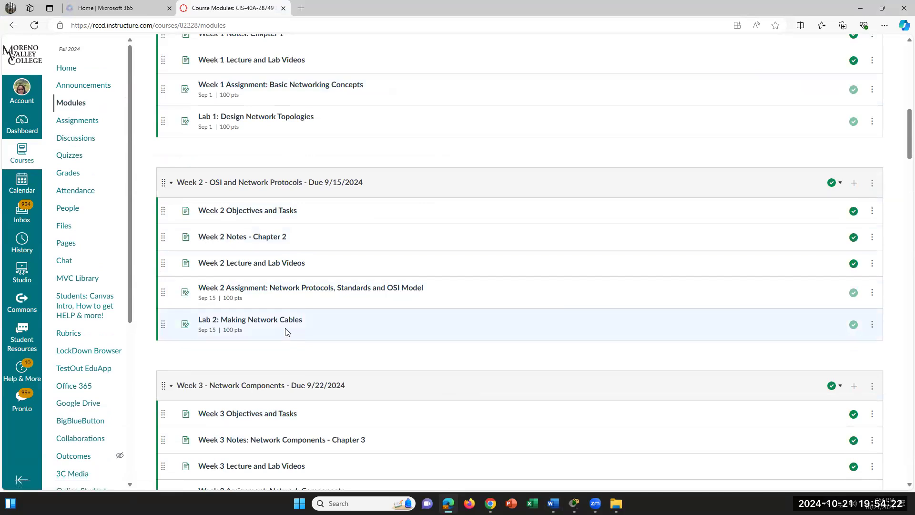
scroll(327, 294, "down", 2)
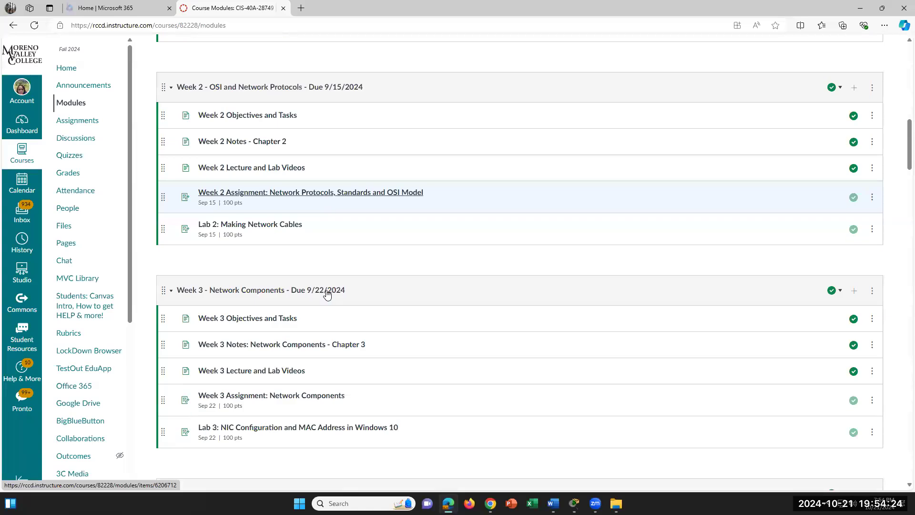
left_click_drag(902, 167, 874, 305)
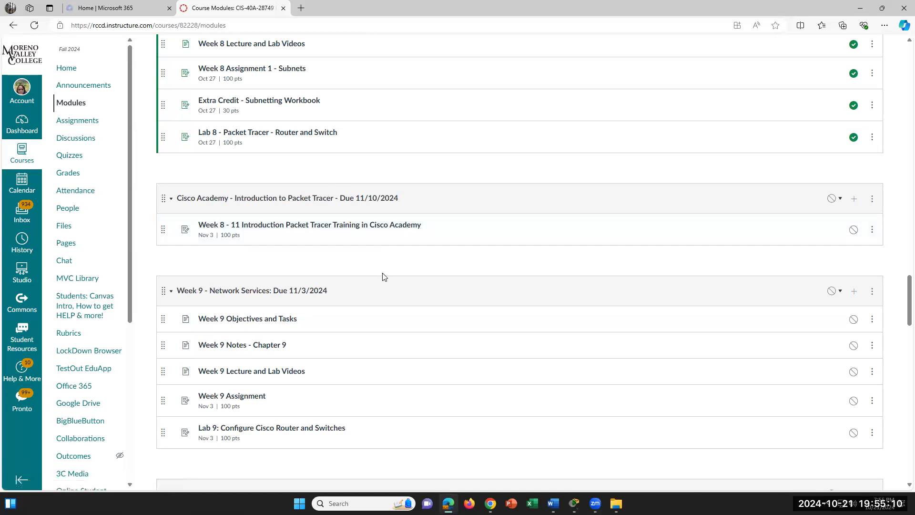
scroll(383, 276, "down", 1)
scroll(383, 276, "up", 2)
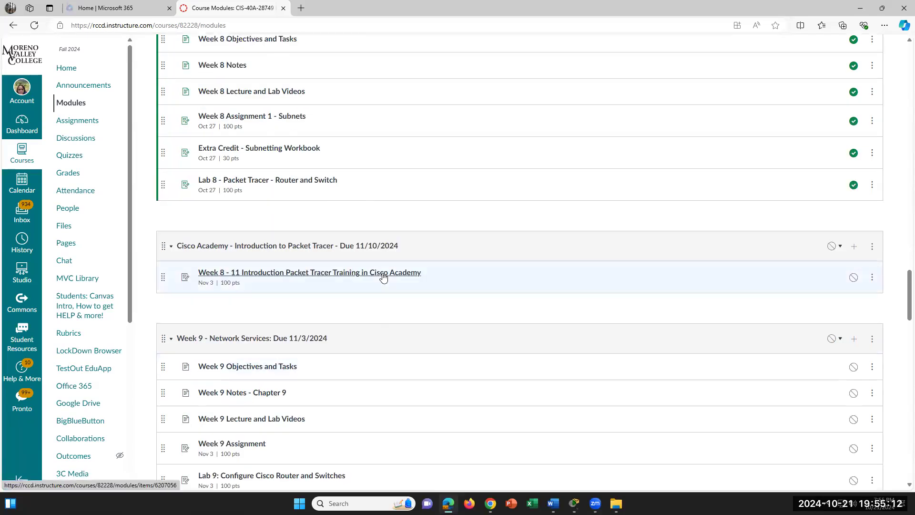